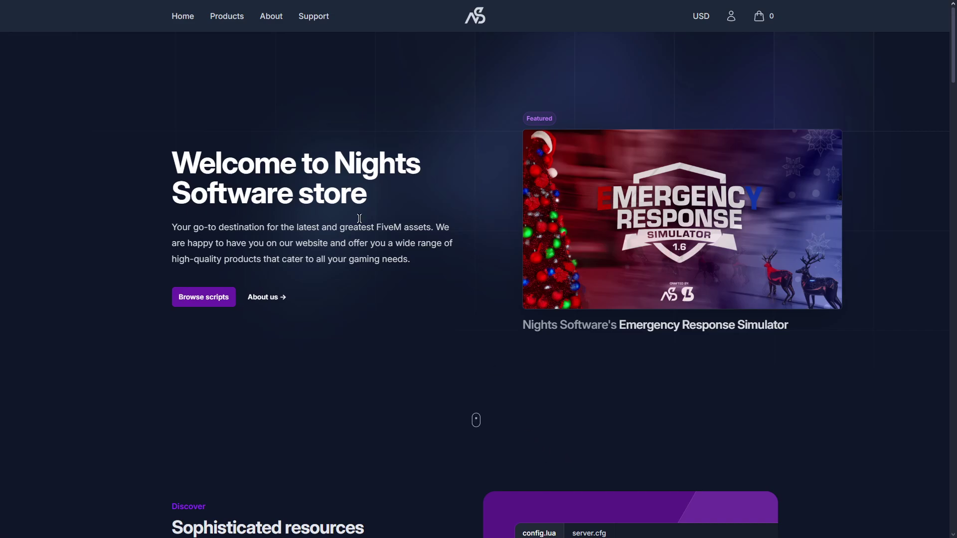
Open the ERS Ultimate product page in the store and examine what the bundle includes.
click(230, 22)
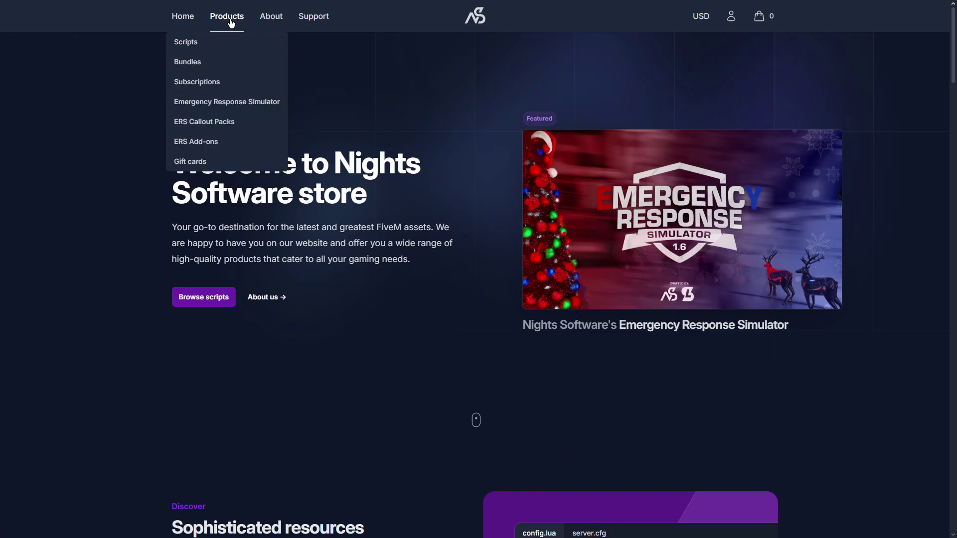
click(218, 152)
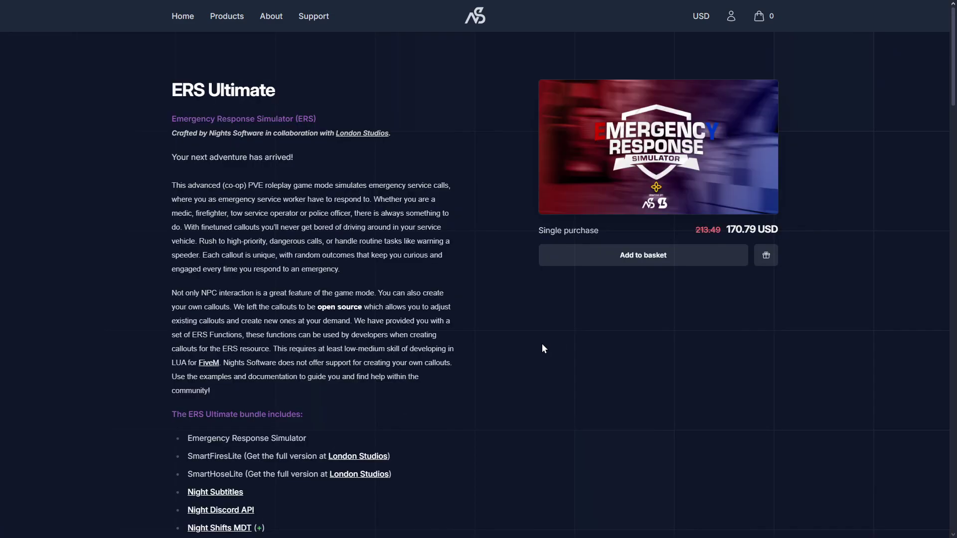
scroll(369, 326, down, 3)
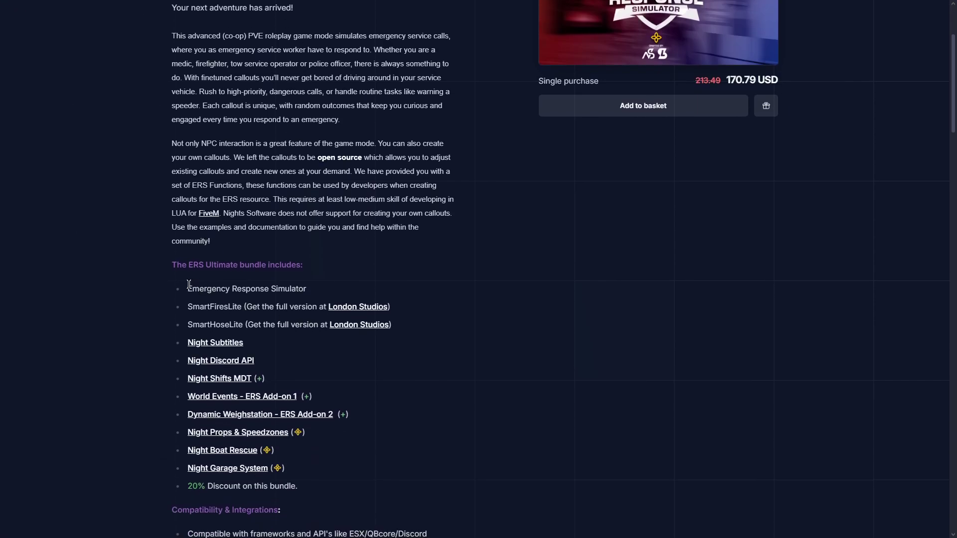
drag(188, 284, 306, 285)
drag(199, 306, 295, 306)
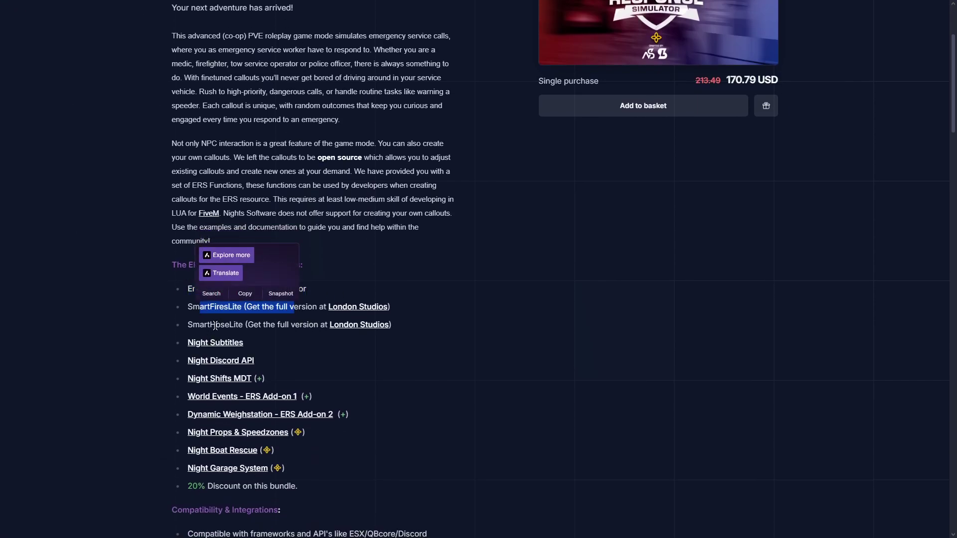
scroll(264, 409, down, 5)
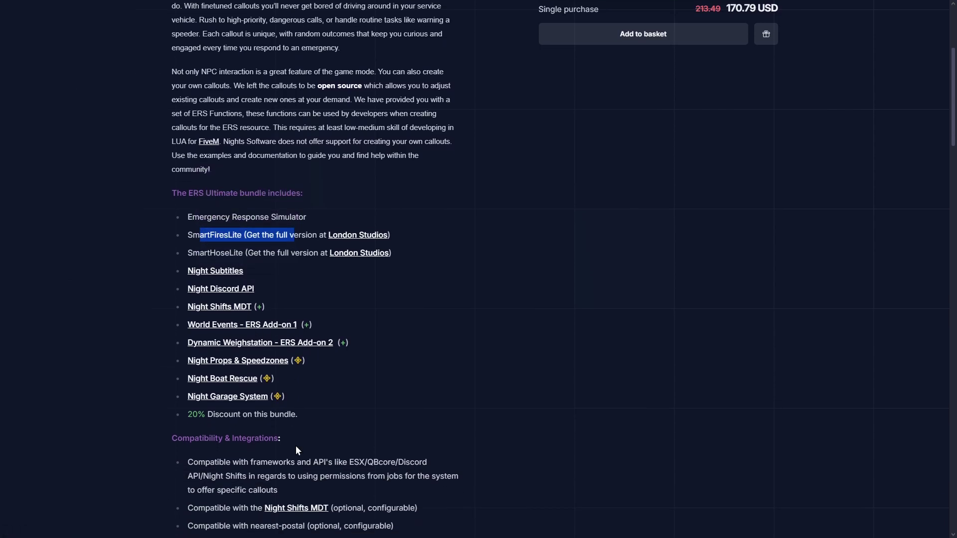
scroll(286, 390, up, 5)
scroll(285, 390, up, 3)
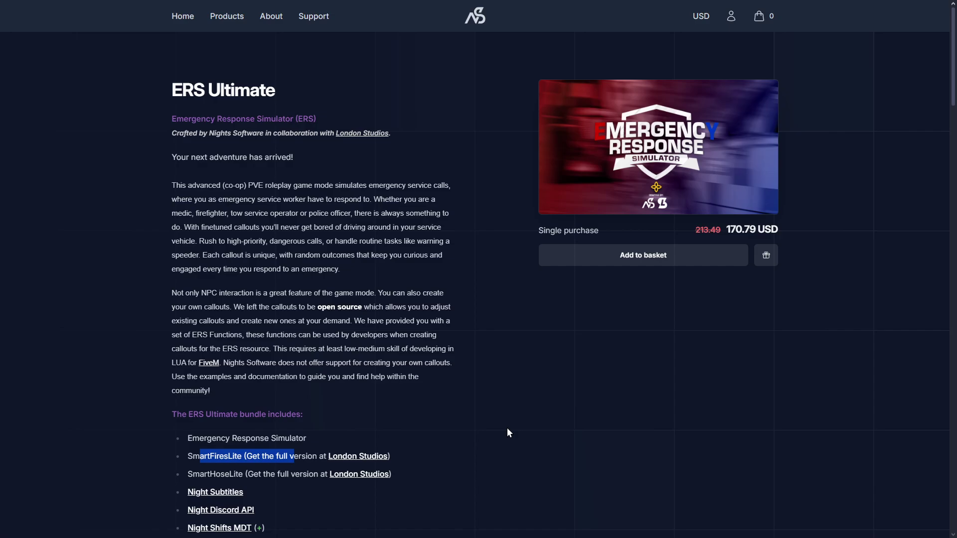
click(508, 428)
scroll(399, 506, down, 1)
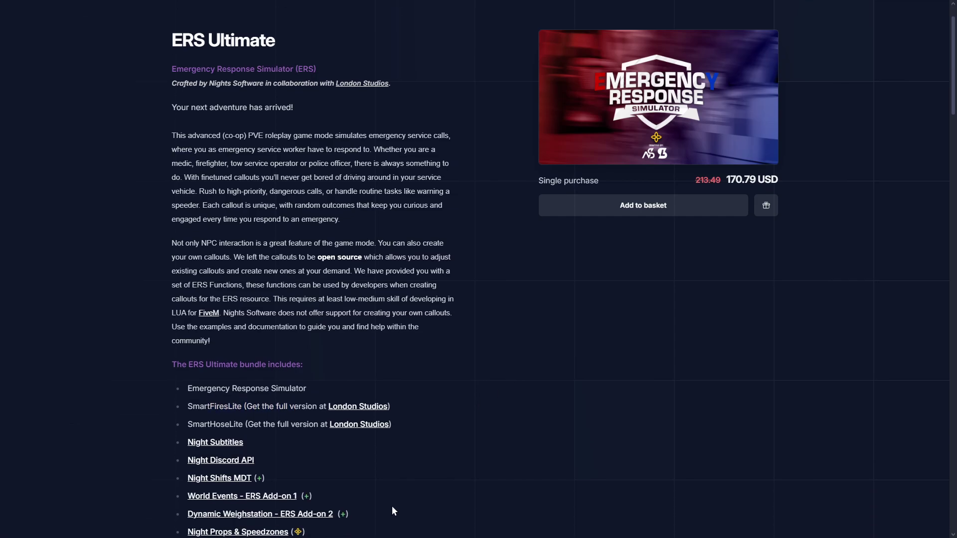
Leave full-screen view, close the ERS Ultimate page and move the Granted Assets tab to the front.
key(F11)
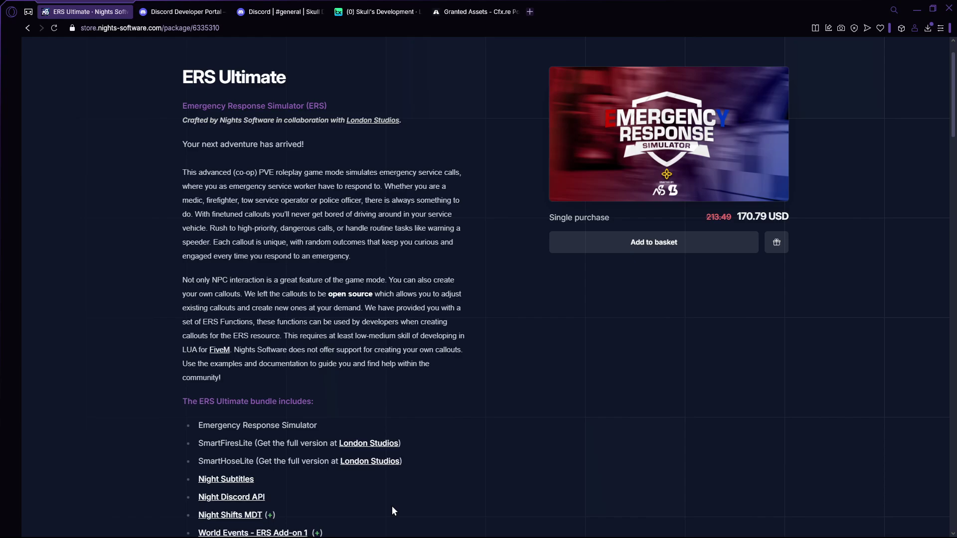
click(128, 12)
drag(378, 12, 71, 14)
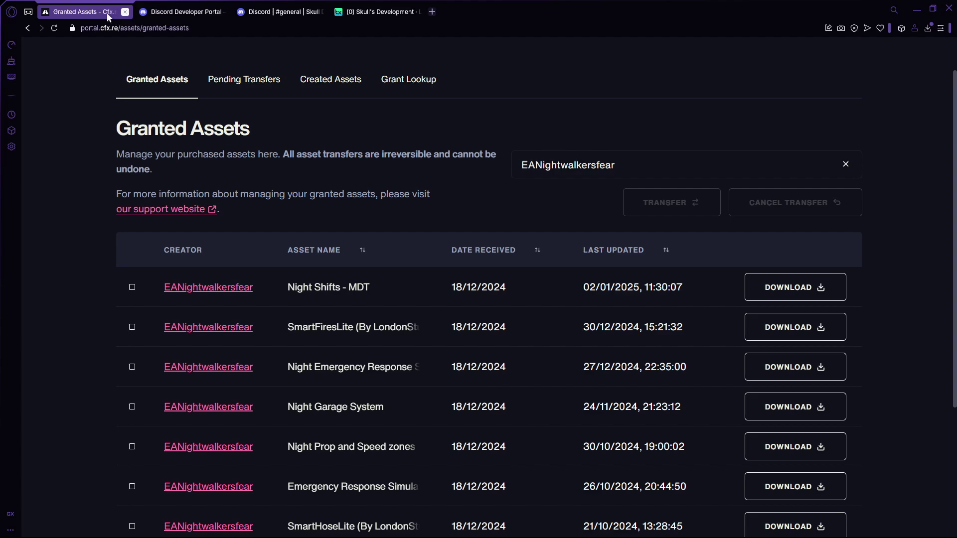
Download the Night Shifts - MDT, Night Emergency Response Simulator (ERS) and Night Discord API assets from Granted Assets.
scroll(224, 270, down, 1)
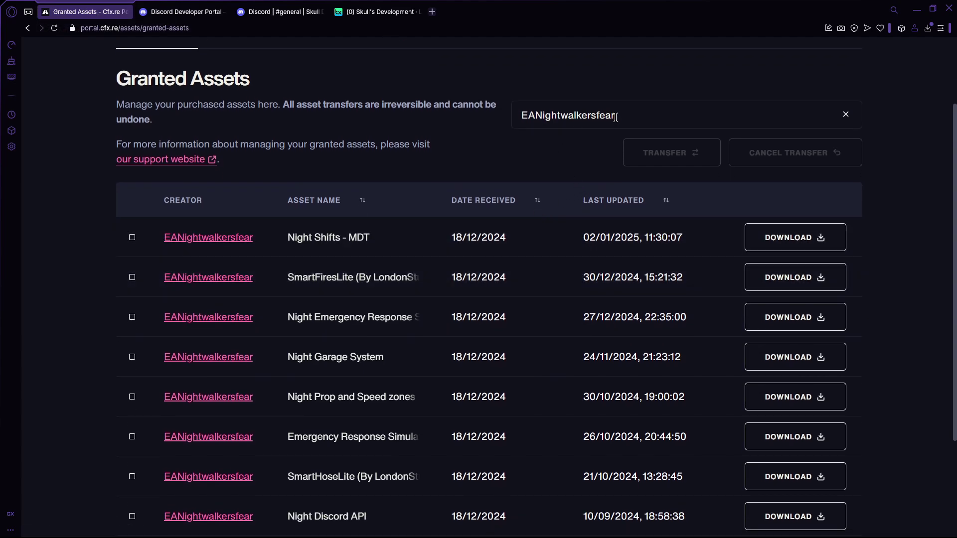
drag(616, 115, 520, 117)
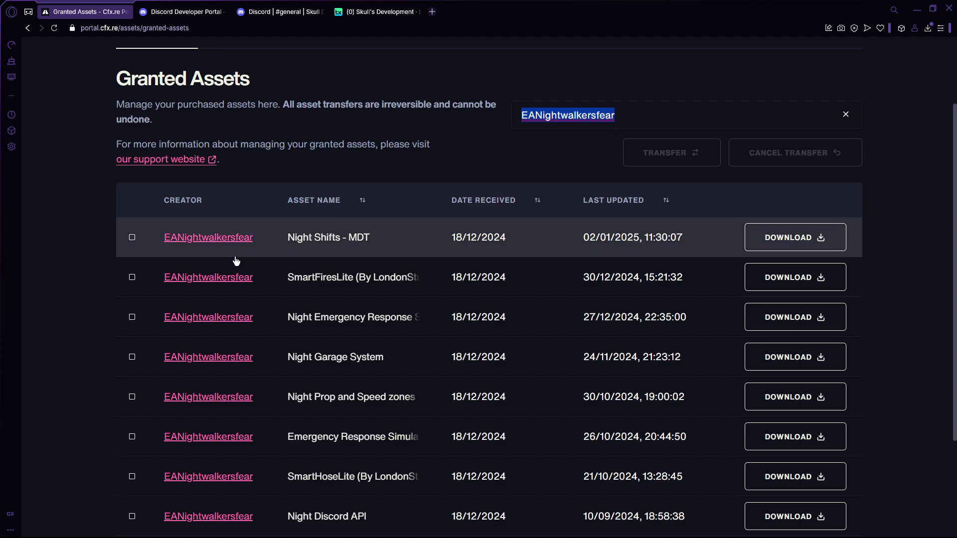
click(795, 237)
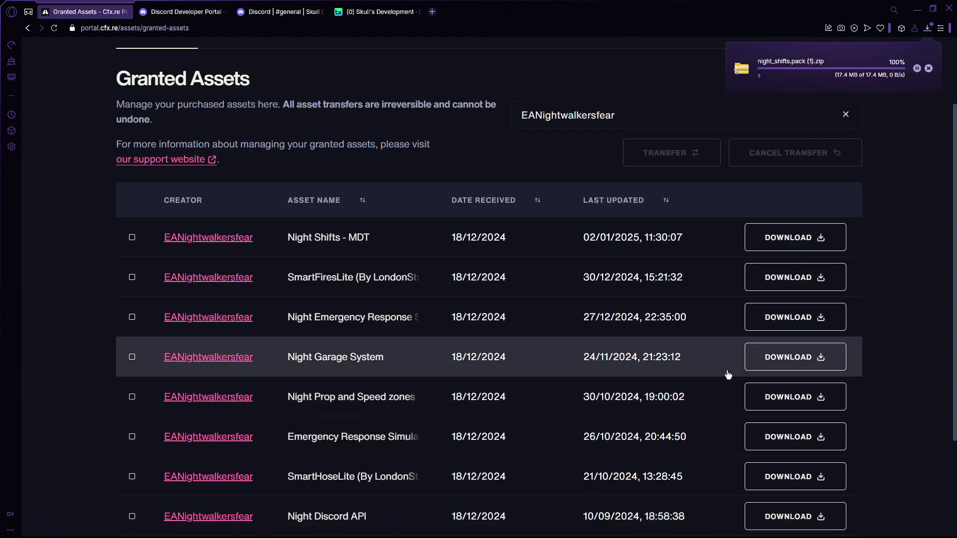
click(760, 317)
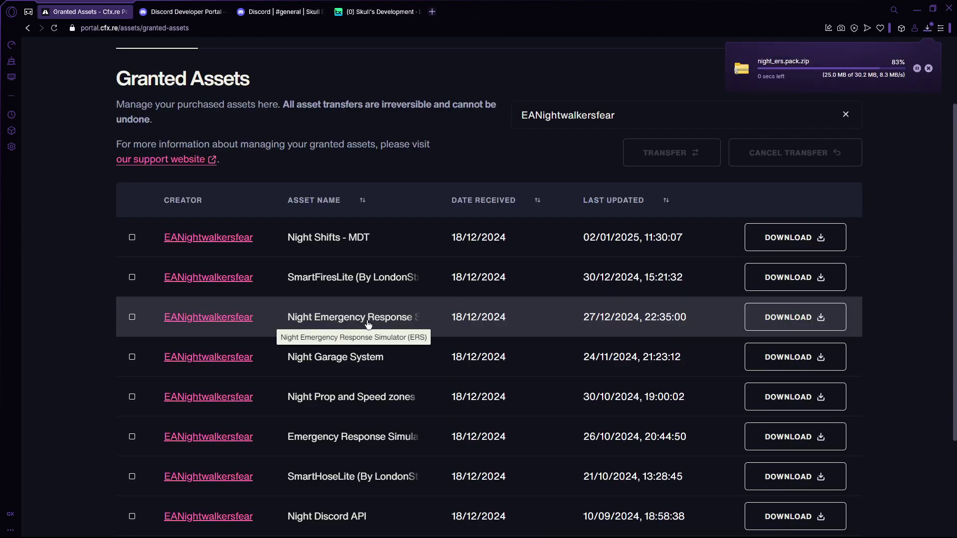
click(782, 517)
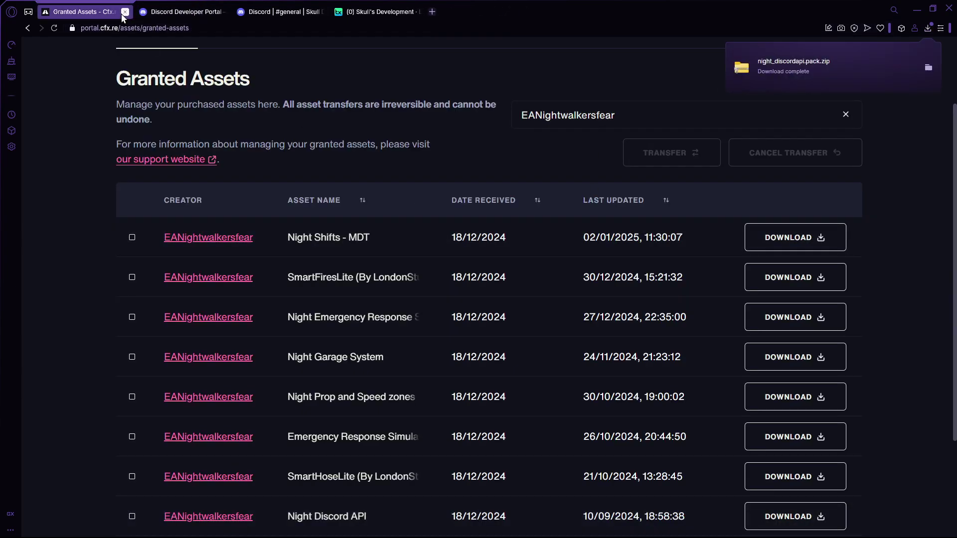
Close the Granted Assets page and bring the Downloads folder window onto the main screen in place of the browser.
click(126, 11)
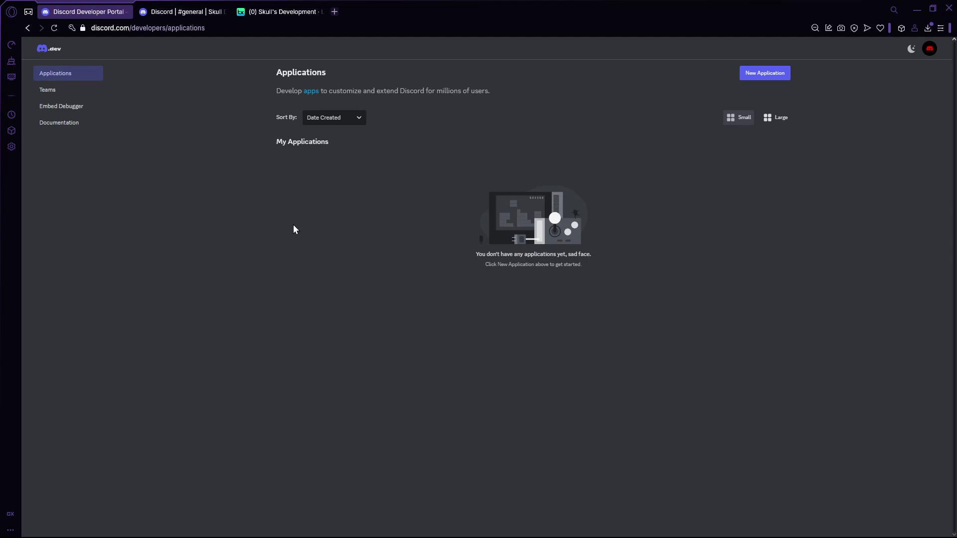
click(918, 9)
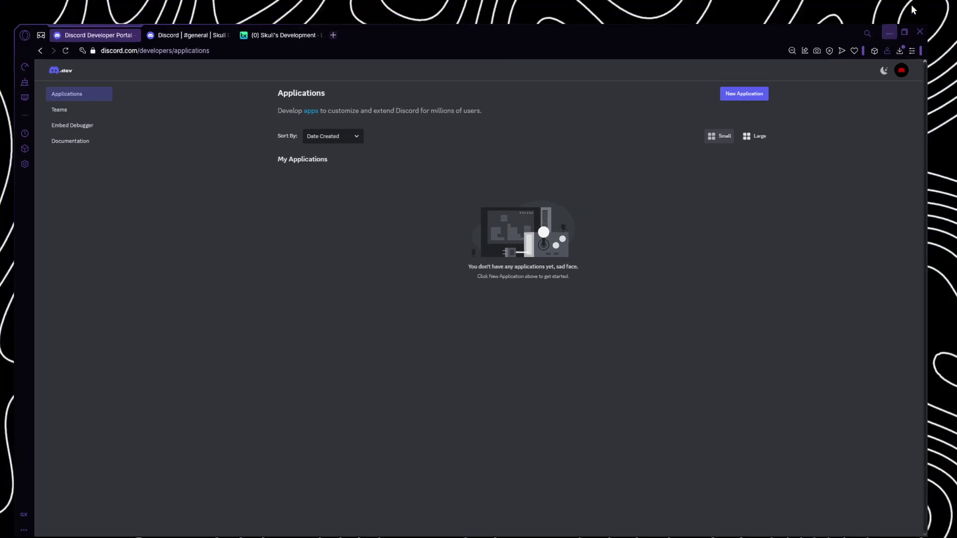
drag(956, 78, 477, 43)
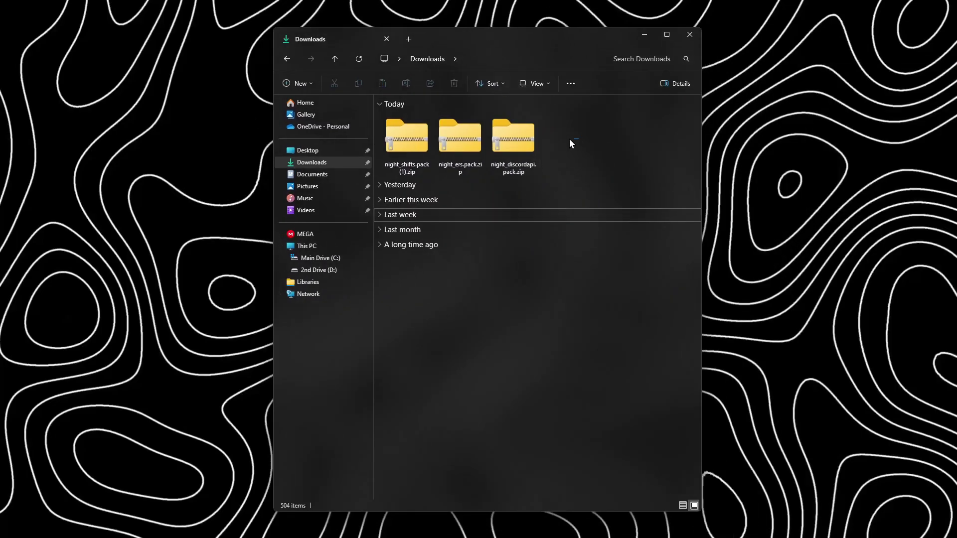
Extract the night_shifts, night_ers and night_discordapi archives with WinRAR into a new Downloads subfolder.
drag(578, 140, 394, 131)
right_click(395, 132)
mouse_move(409, 340)
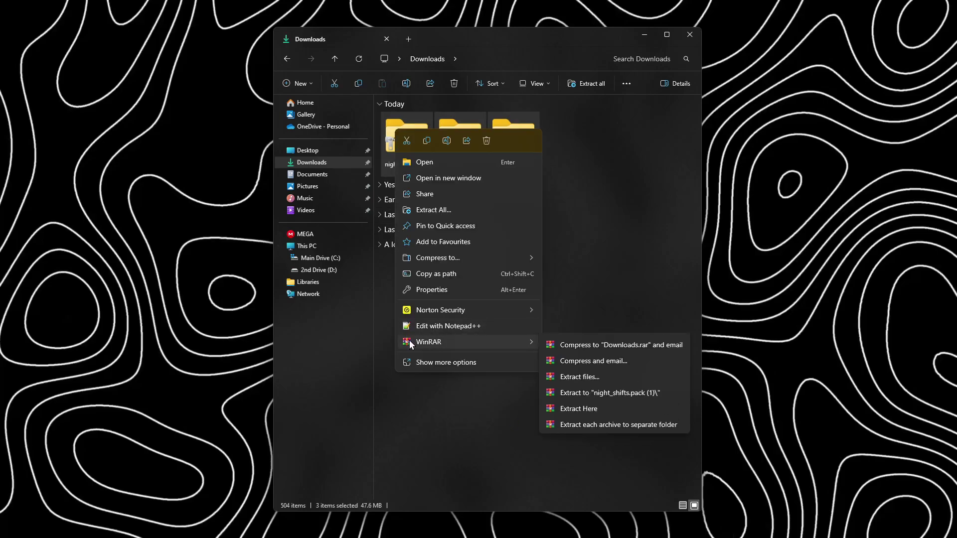
click(589, 405)
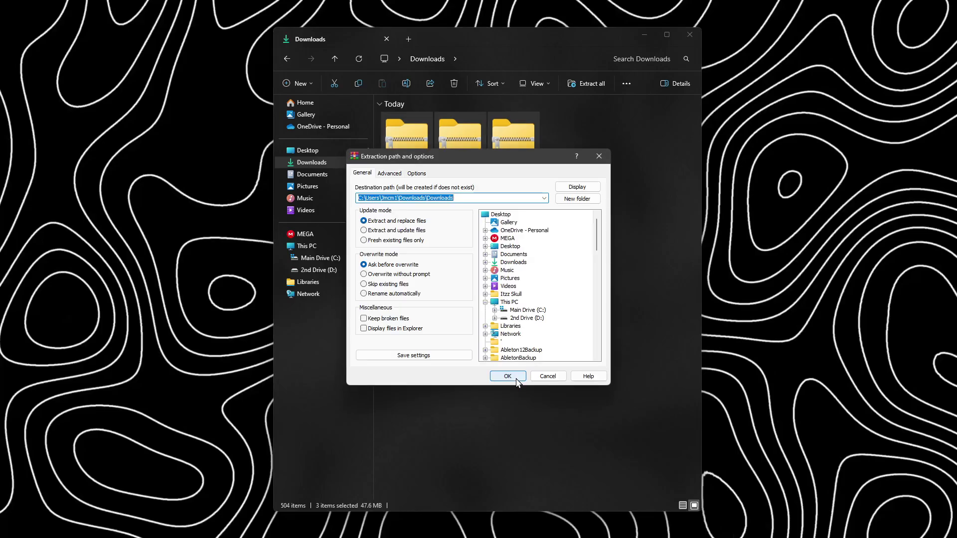
key(Return)
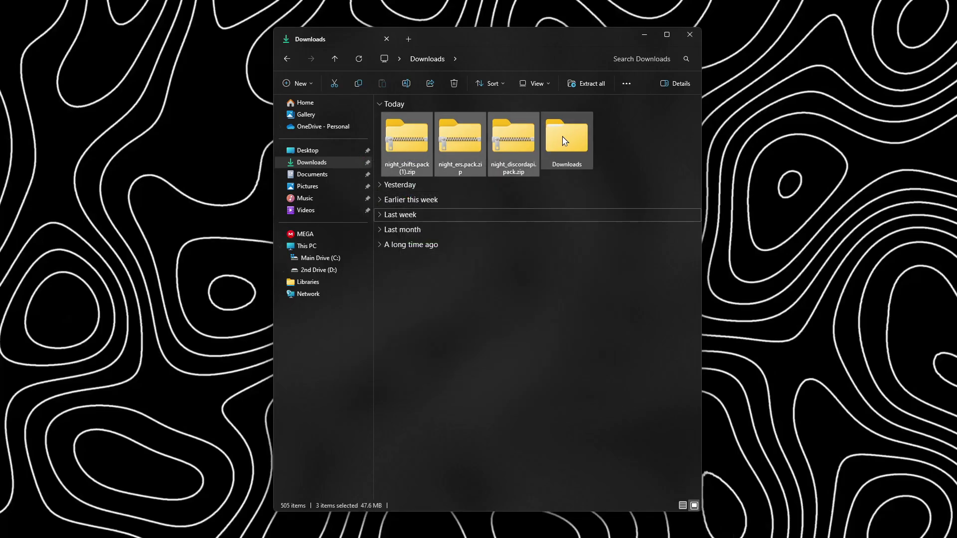
Delete the three downloaded zip archives from the Downloads folder, keeping the extracted folder.
click(378, 148)
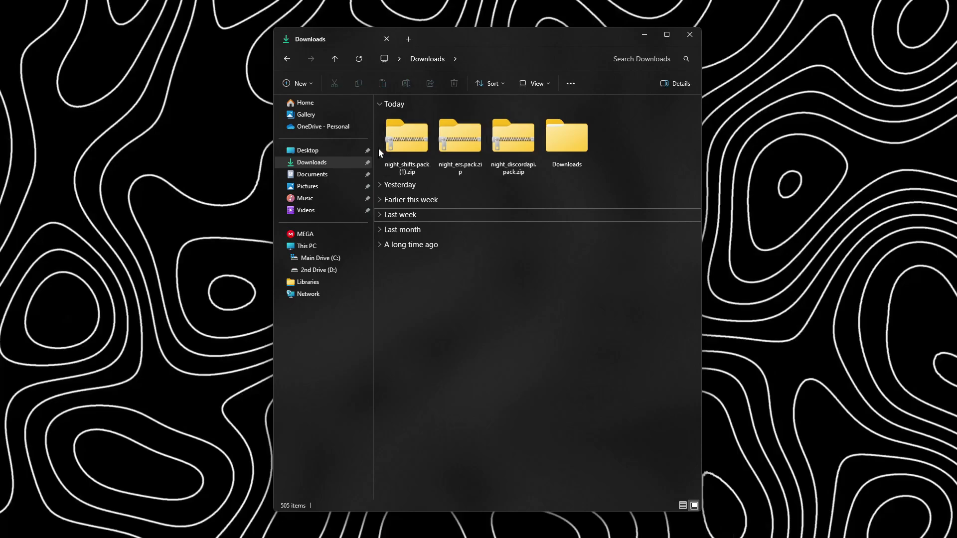
drag(375, 144, 528, 149)
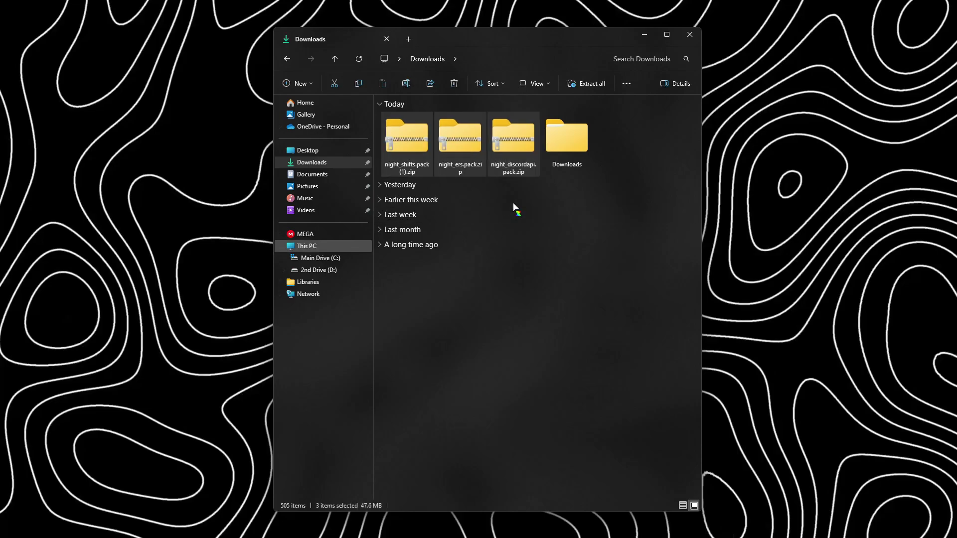
right_click(509, 143)
click(599, 152)
Open config.lua from the extracted night_discordapi folder in the code editor.
double_click(407, 138)
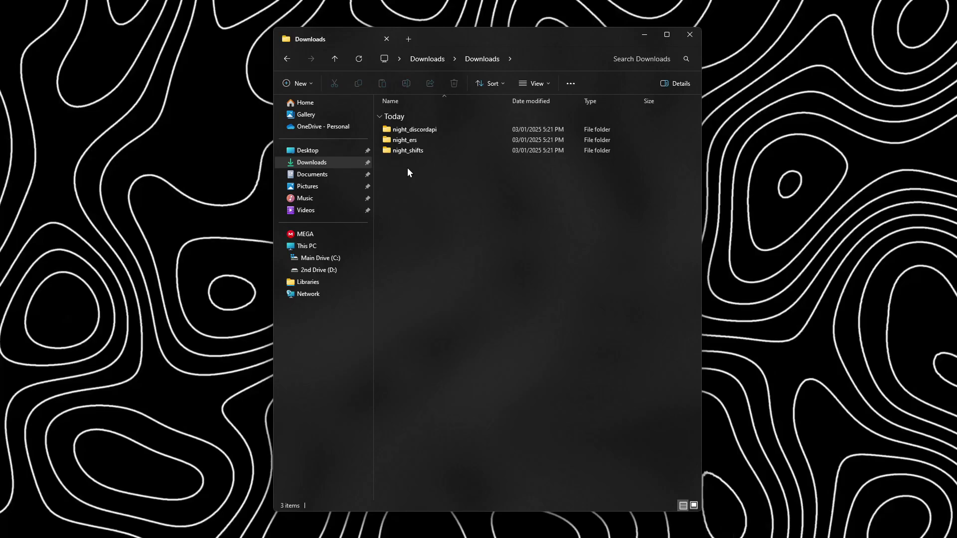
double_click(416, 129)
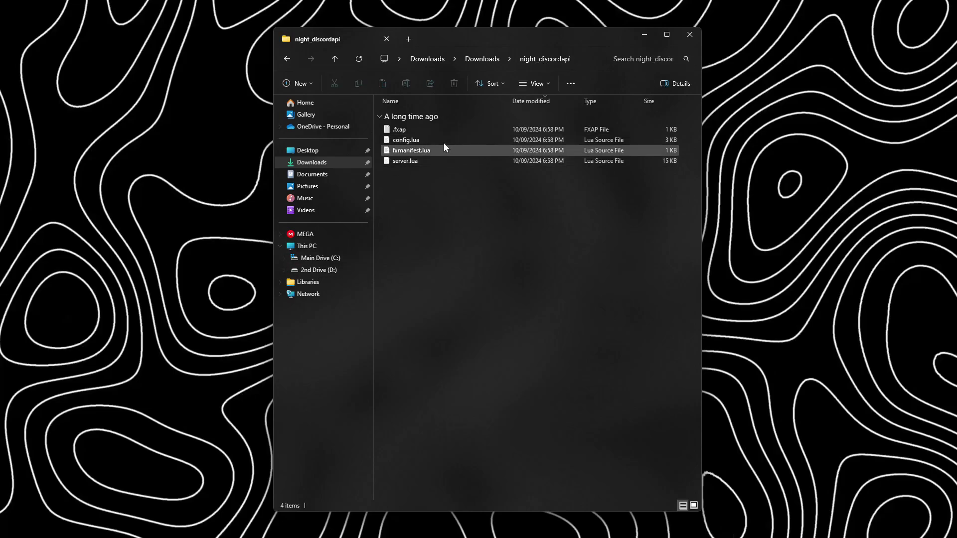
click(441, 139)
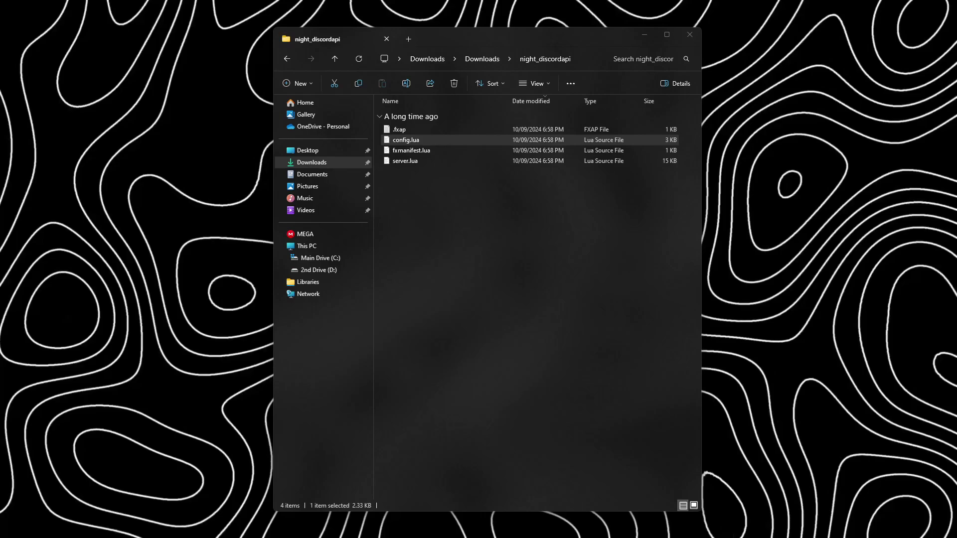
key(Return)
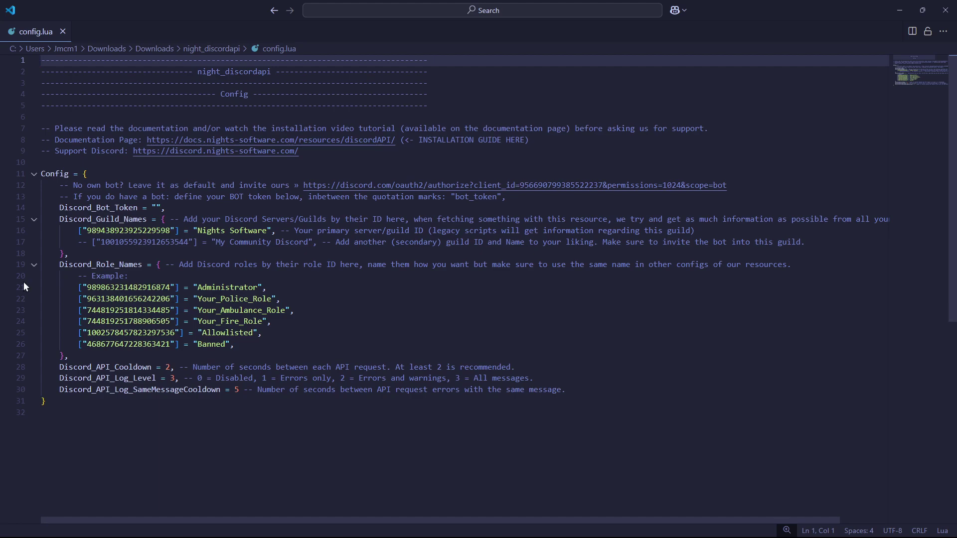
Delete the commented-out secondary guild line, "My Community Discord", from Discord_Guild_Names in config.lua.
right_click(148, 288)
click(685, 238)
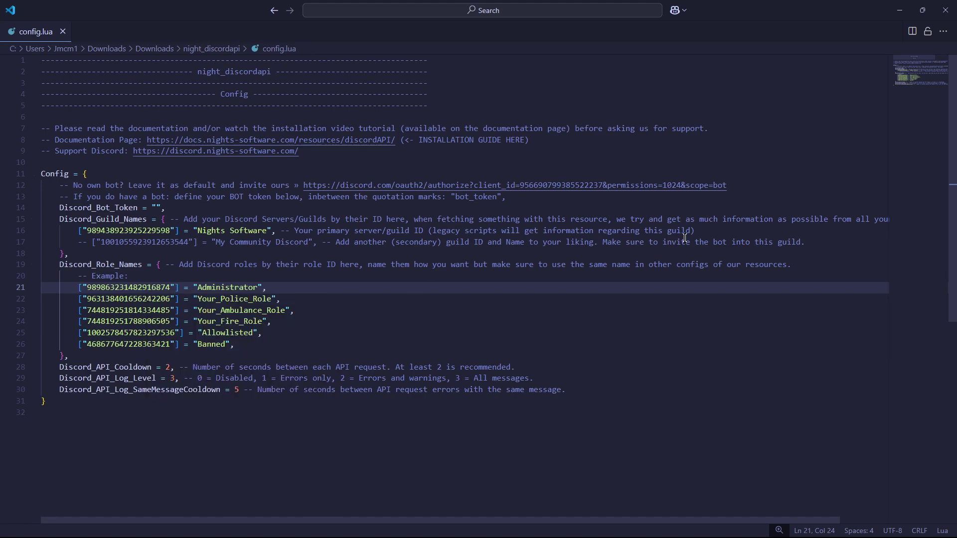
click(811, 242)
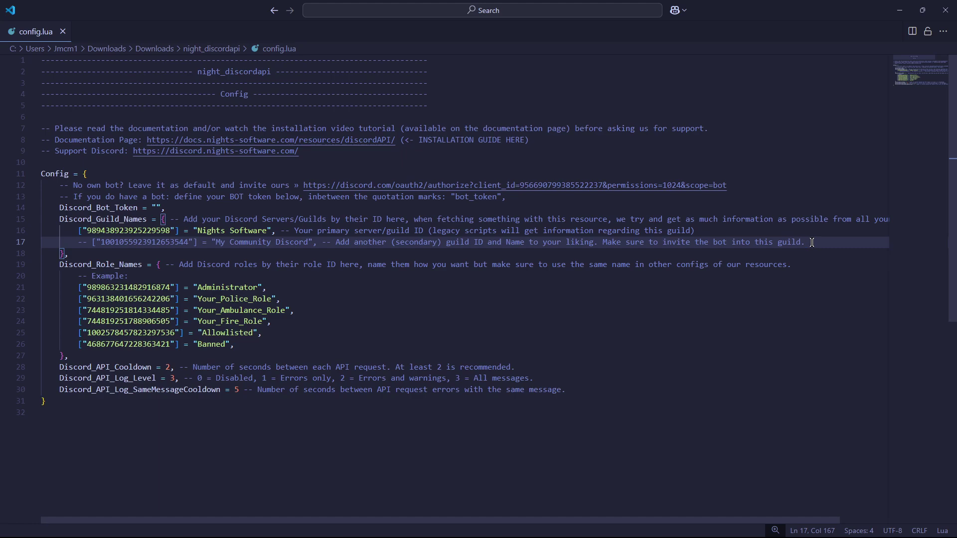
key(shift+Up)
key(shift+Home)
key(shift+Home)
key(shift+End)
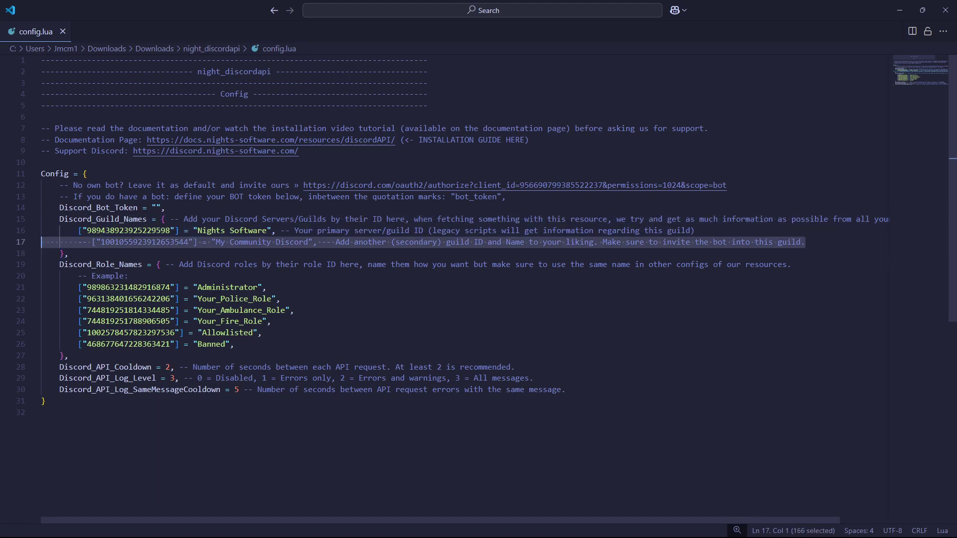
key(BackSpace)
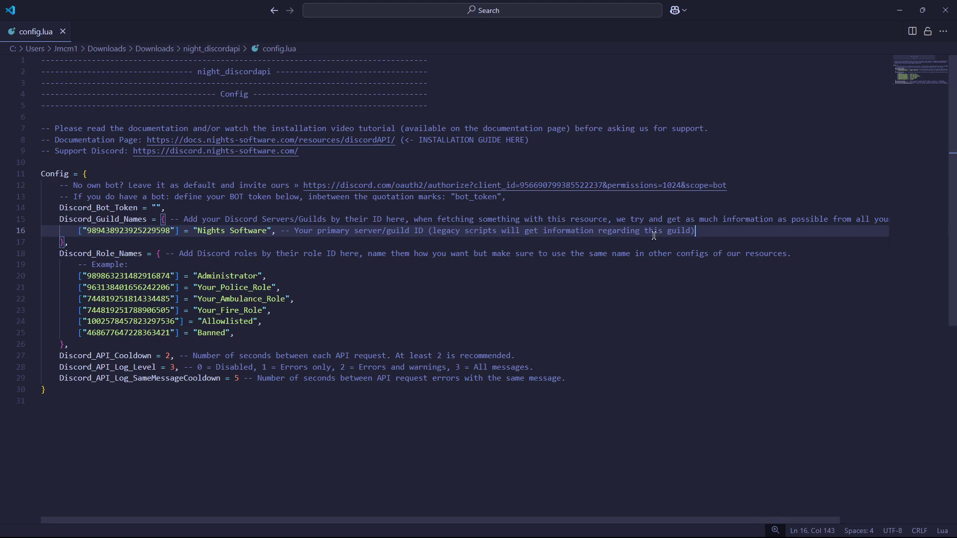
Copy the server name from the Discord server's settings overview and return to config.lua in a smaller editor window.
drag(268, 230, 197, 230)
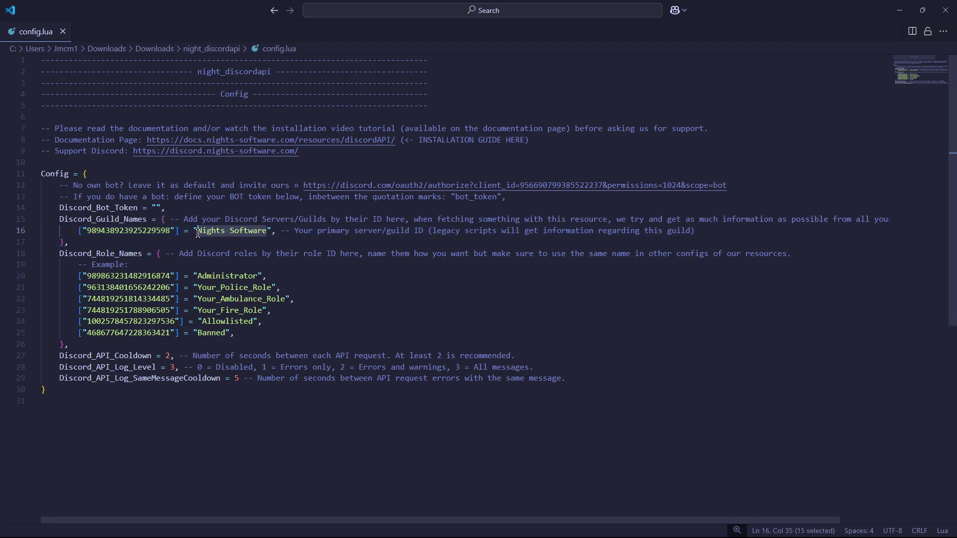
drag(598, 11, 652, 67)
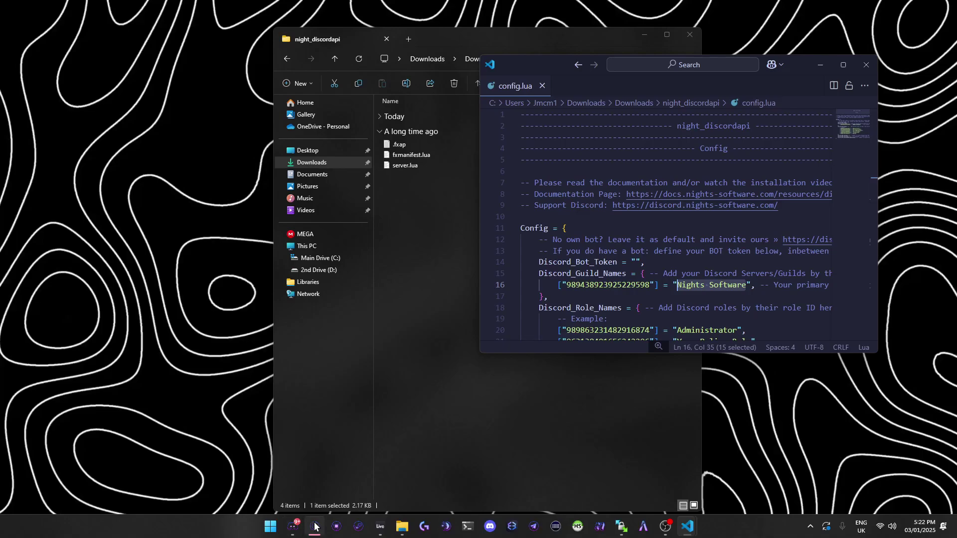
click(315, 526)
click(181, 12)
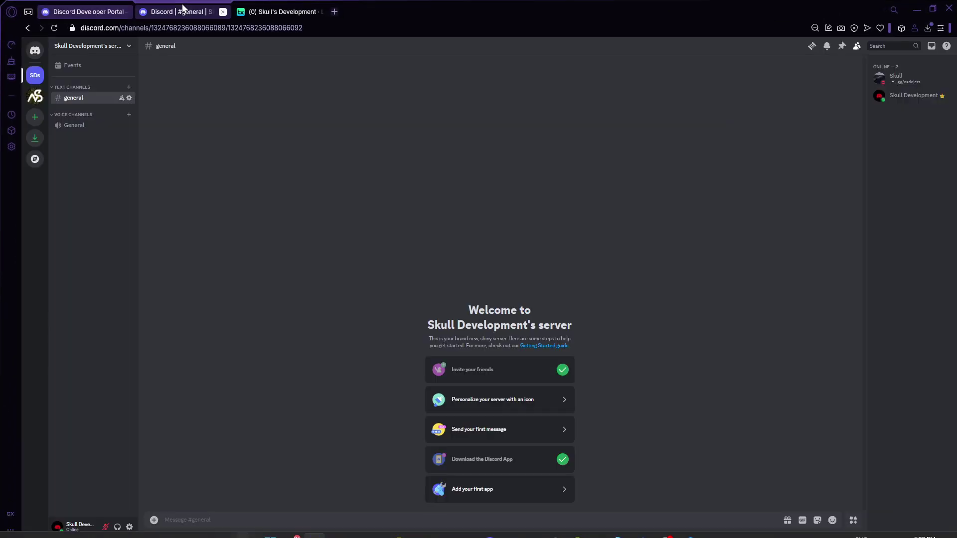
click(111, 54)
click(109, 95)
triple_click(575, 90)
key(ctrl+c)
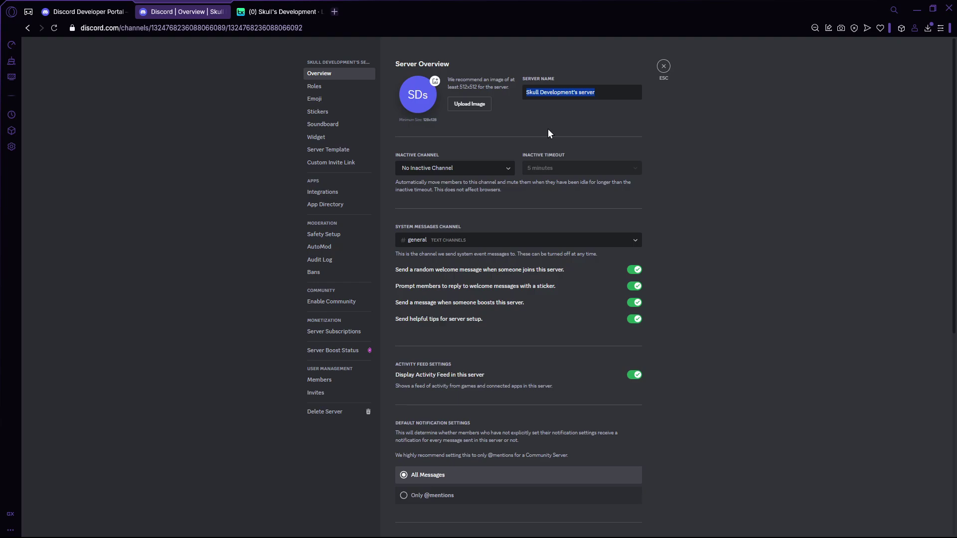
key(super+Down)
click(500, 165)
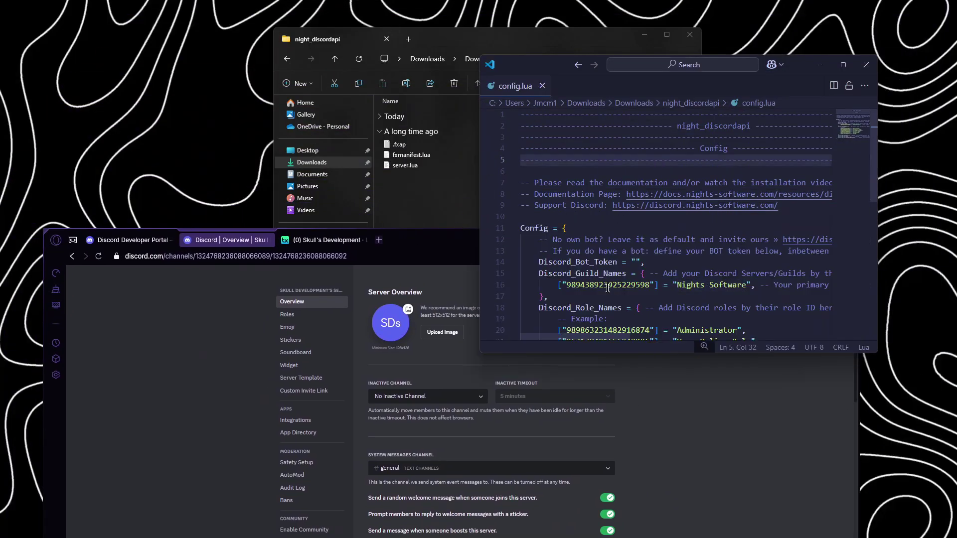
click(746, 285)
drag(746, 285, 677, 285)
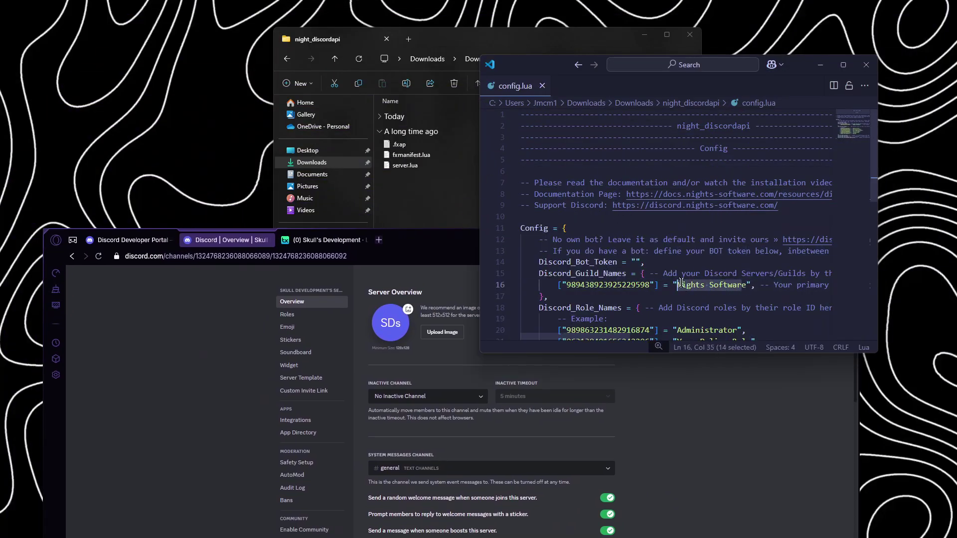
key(BackSpace)
scroll(701, 282, down, 1)
key(ctrl+v)
Copy the Discord server's ID and paste it over the placeholder guild ID in Discord_Guild_Names in config.lua.
click(557, 247)
key(Escape)
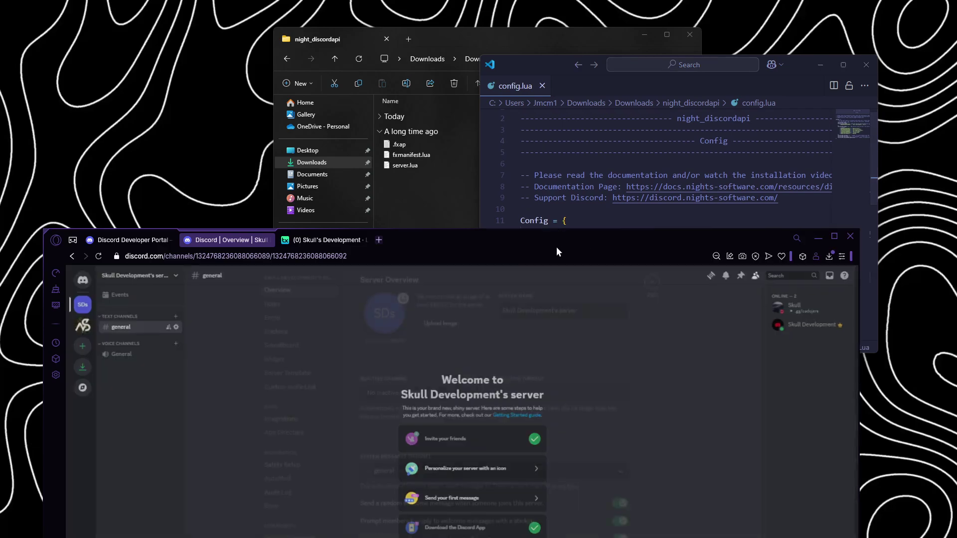
right_click(82, 303)
click(119, 469)
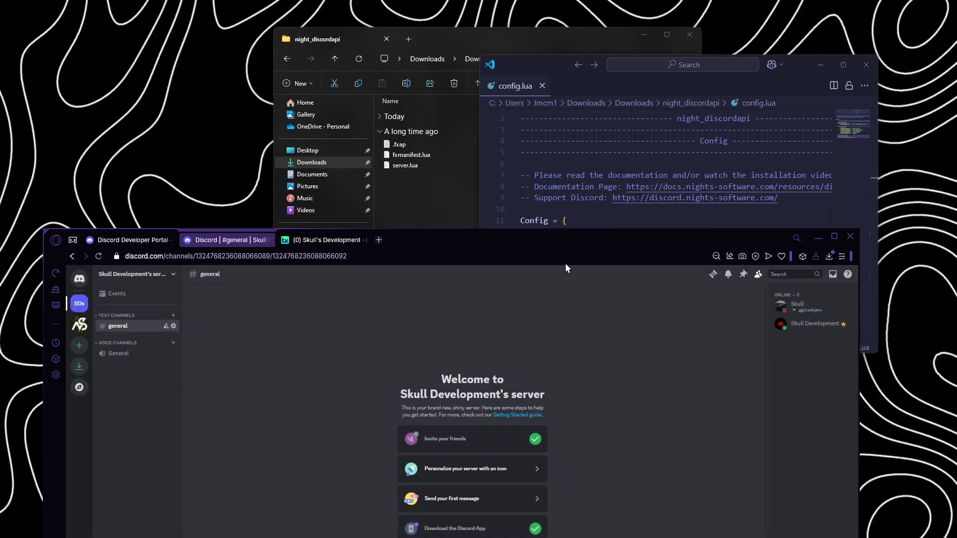
click(869, 248)
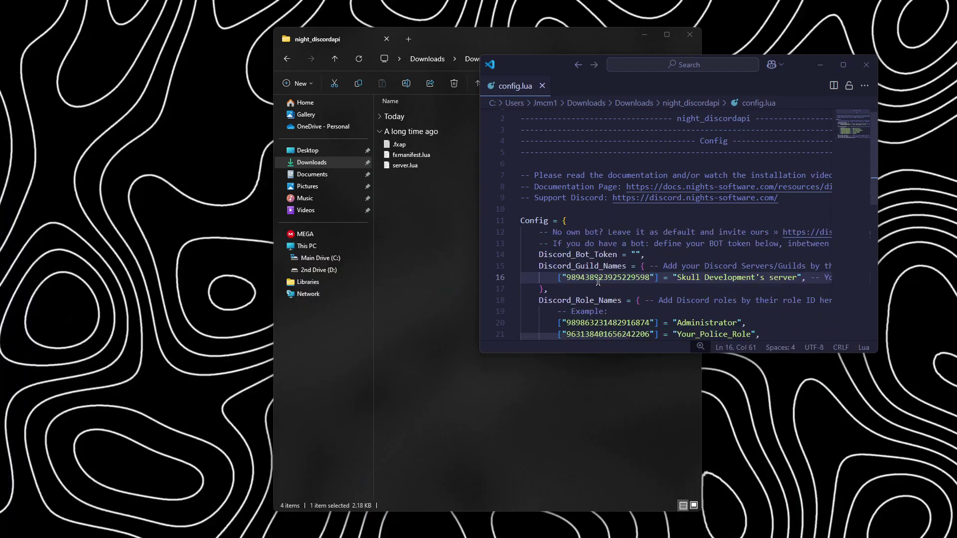
double_click(598, 277)
key(ctrl+v)
Minimize the file explorer, enlarge the editor window and bring the Discord browser window back alongside it.
click(408, 215)
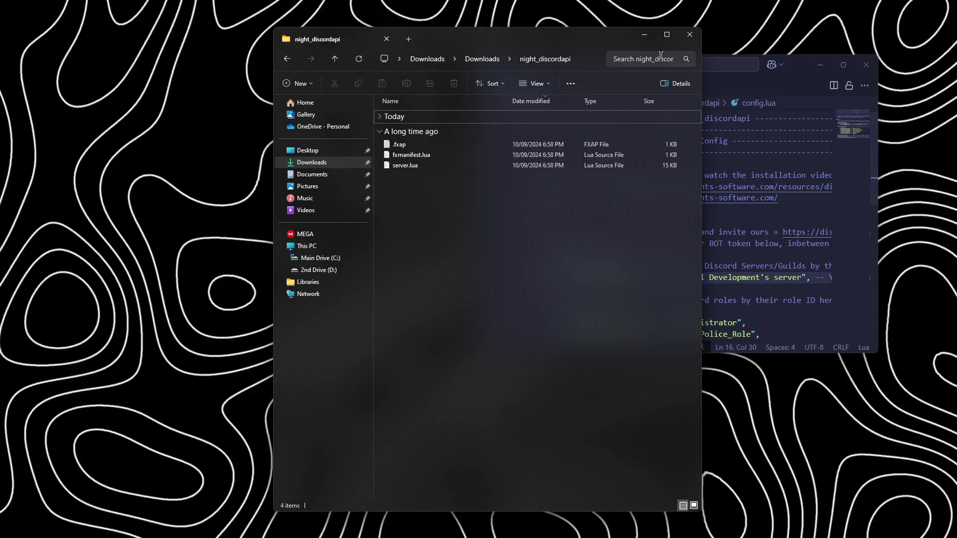
click(639, 37)
drag(481, 352, 470, 537)
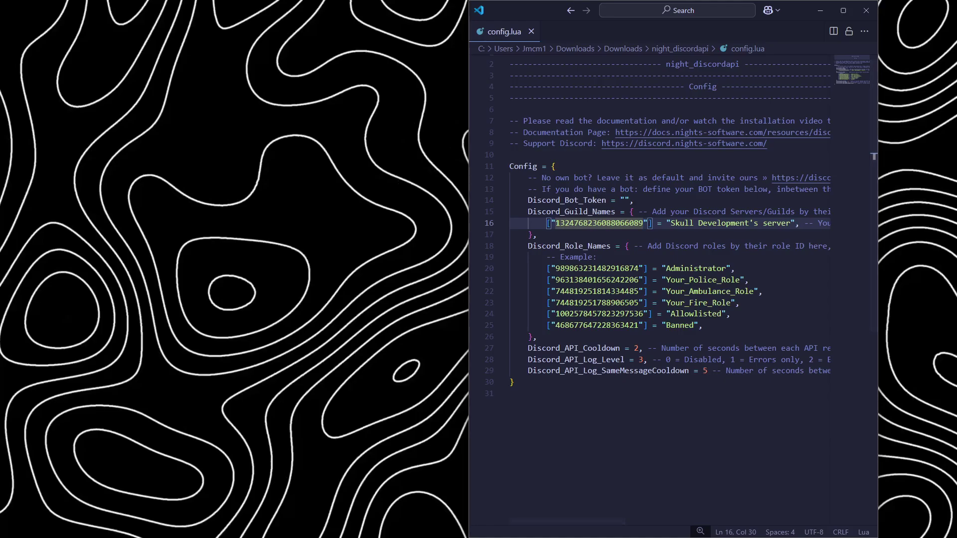
key(alt+Tab)
drag(651, 97, 540, 75)
Create a role named Tow above Member in the Discord server's role settings and save it.
click(169, 116)
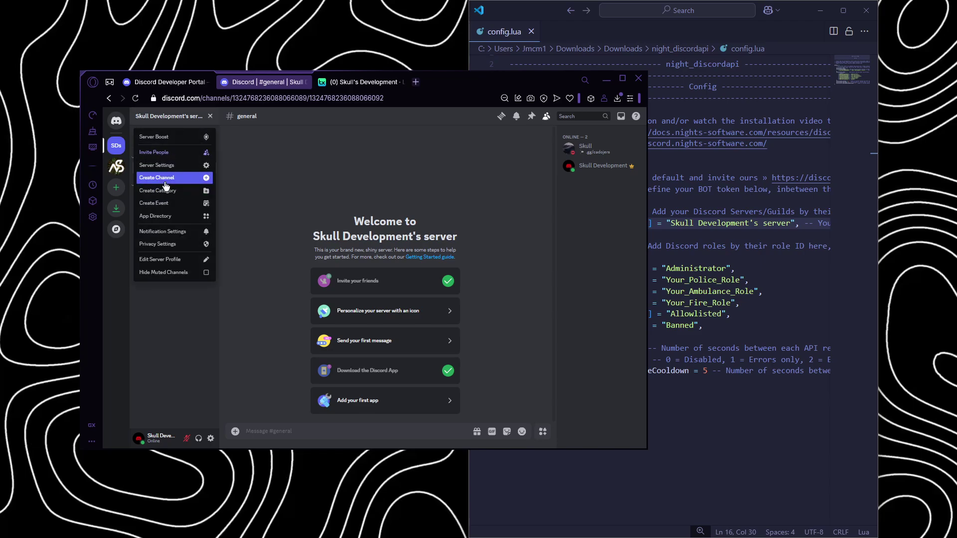
click(176, 166)
click(202, 156)
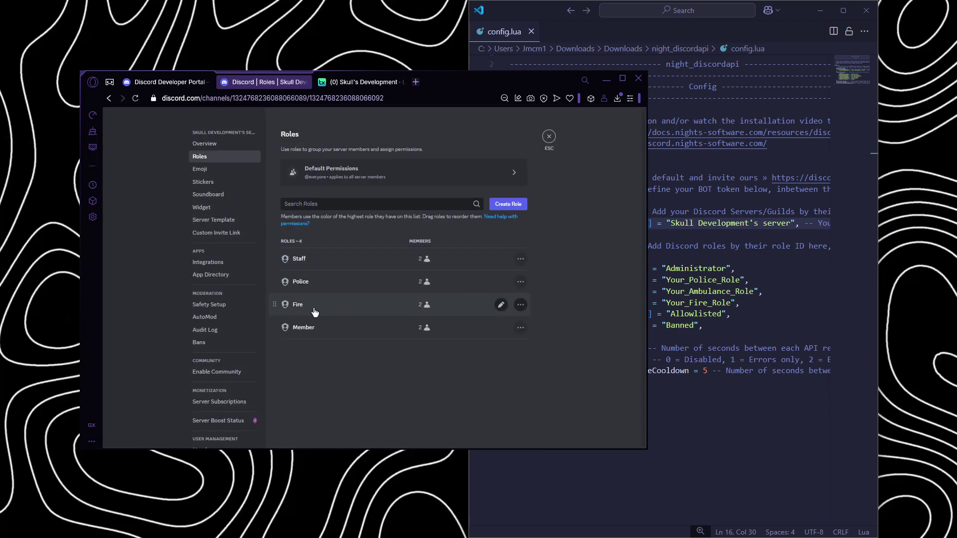
click(495, 303)
click(342, 135)
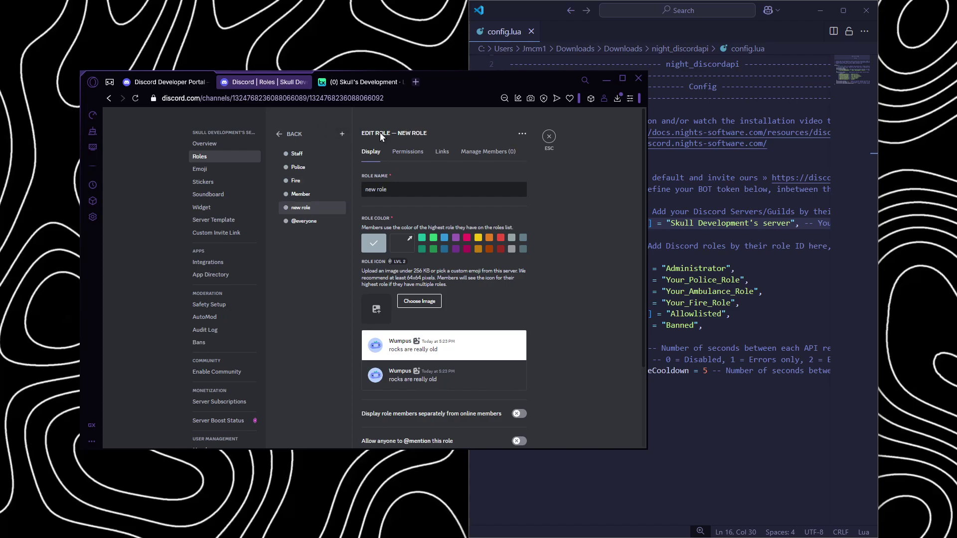
key(Caps_Lock)
key(Caps_Lock)
text(Tow)
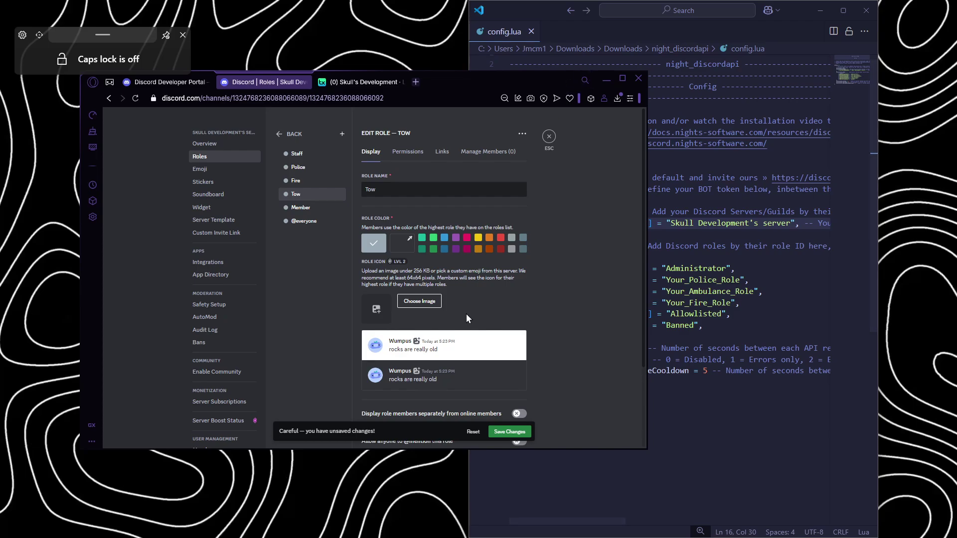
click(509, 431)
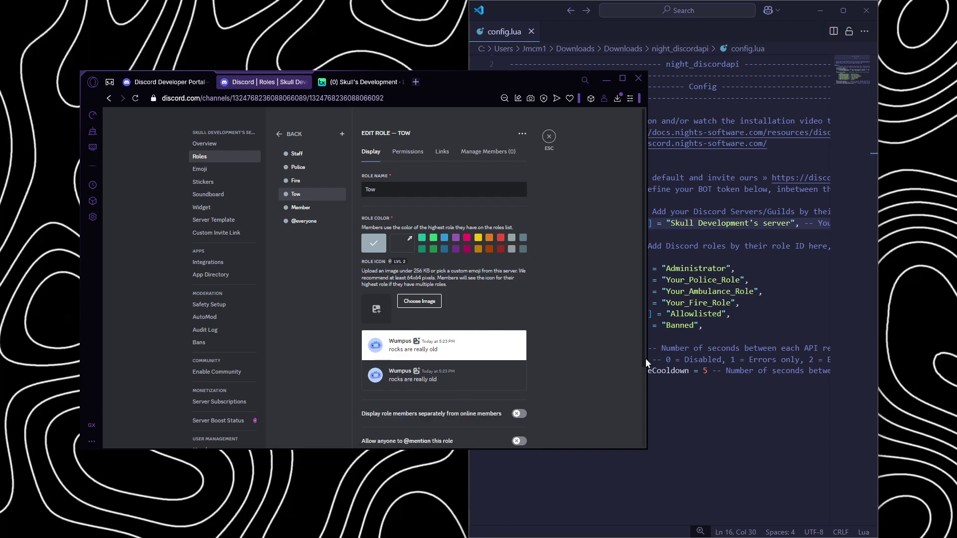
Narrow the browser to uncover the code and rename the Banned entry in Discord_Role_Names to Member.
drag(646, 359, 467, 360)
double_click(689, 325)
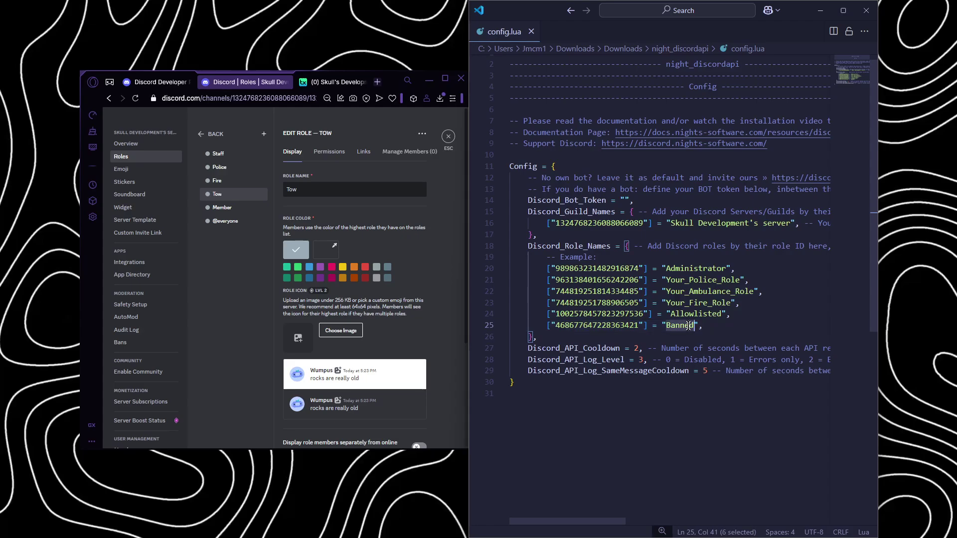
key(Caps_Lock)
text(Member)
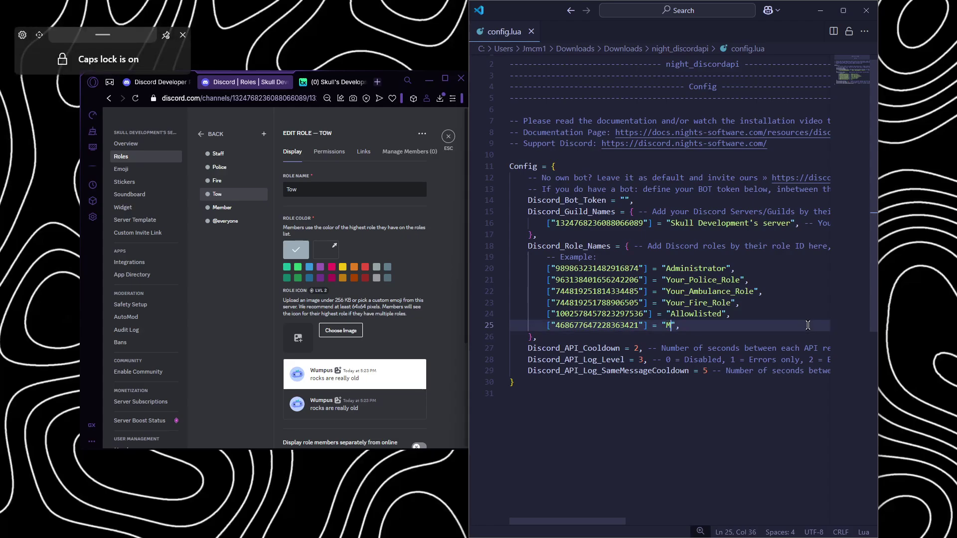
Rename the Allowlisted entry in Discord_Role_Names to Tow.
key(Caps_Lock)
double_click(695, 314)
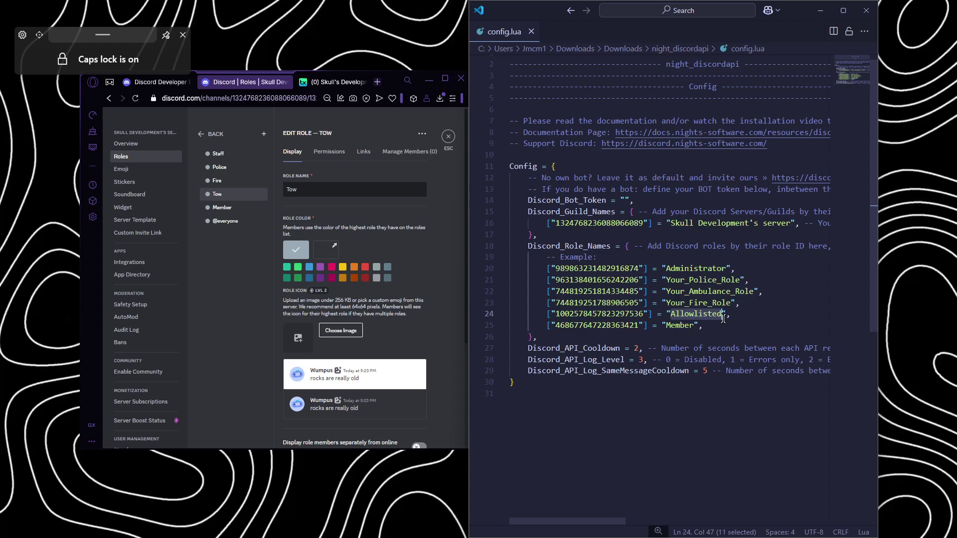
text(T)
key(Caps_Lock)
text(ow)
Rename the Your_Fire_Role entry in Discord_Role_Names to Fire.
key(Caps_Lock)
mouse_move(666, 302)
mouse_down()
mouse_move(734, 304)
mouse_move(747, 292)
mouse_move(667, 292)
mouse_up()
text(F)
key(Caps_Lock)
key(Caps_Lock)
key(Caps_Lock)
text(ire)
Rename the Your_Ambulance_Role entry in Discord_Role_Names to Police.
key(Caps_Lock)
text(Your_P)
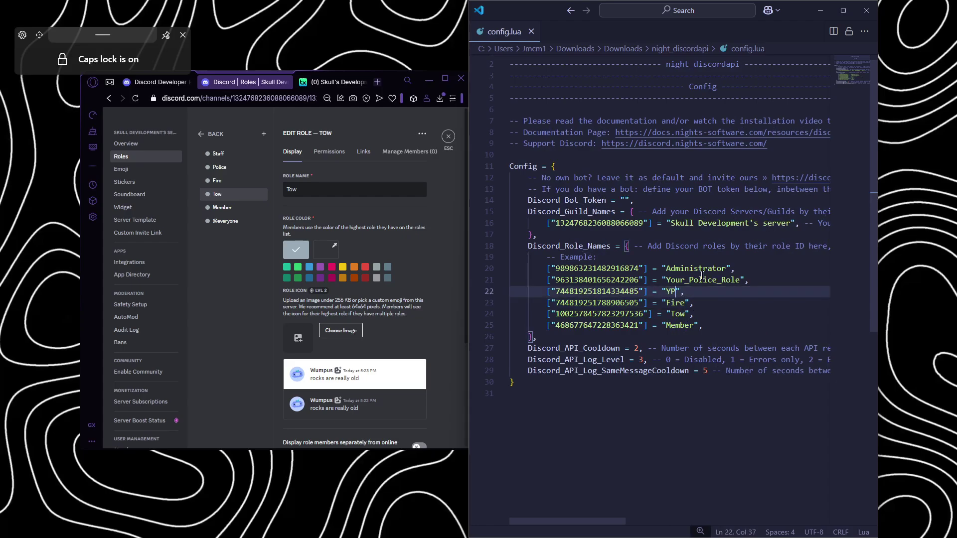
key(BackSpace)
key(BackSpace)
key(Caps_Lock)
text(Police)
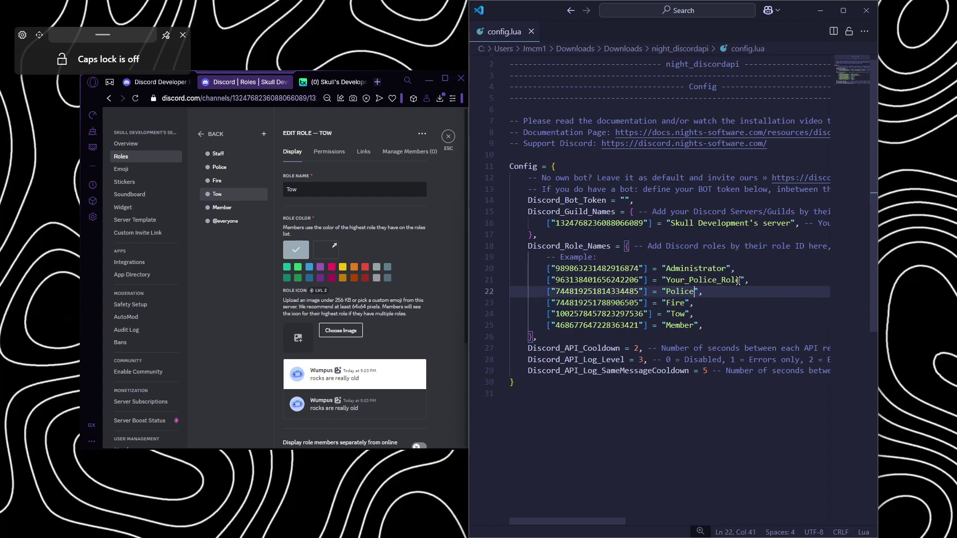
Rename the Your_Police_Role entry in Discord_Role_Names to Staff.
drag(738, 282, 666, 280)
key(BackSpace)
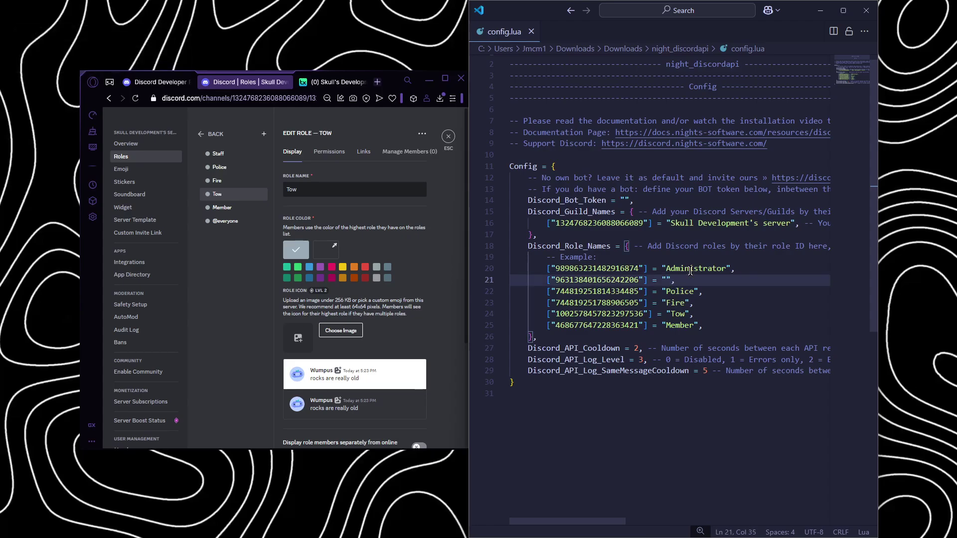
key(Caps_Lock)
text(S)
key(Caps_Lock)
text(taff)
Delete the whole Administrator line from Discord_Role_Names.
drag(737, 269, 487, 271)
key(BackSpace)
key(BackSpace)
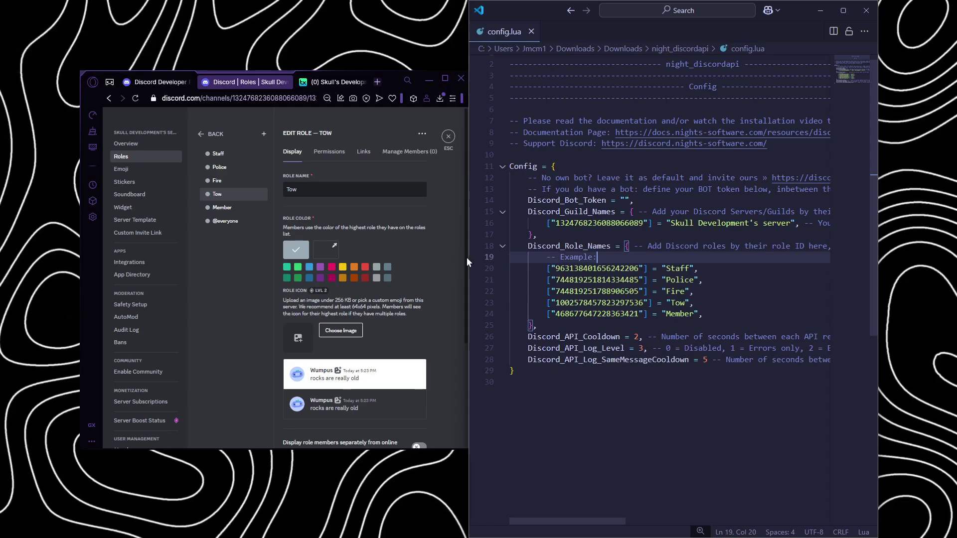
Copy the Member role's ID from Discord and paste it over the placeholder ID of the Member entry.
right_click(228, 208)
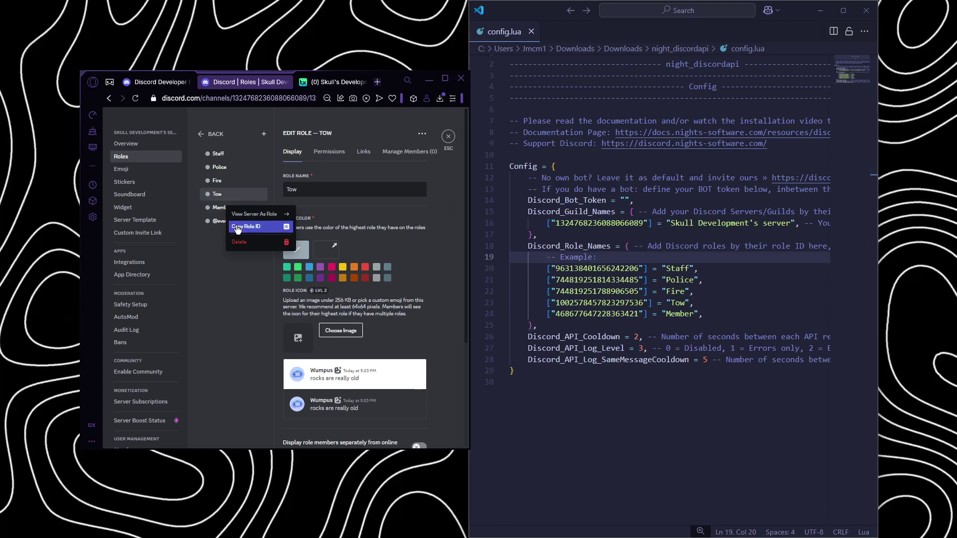
click(252, 228)
double_click(596, 314)
key(ctrl+v)
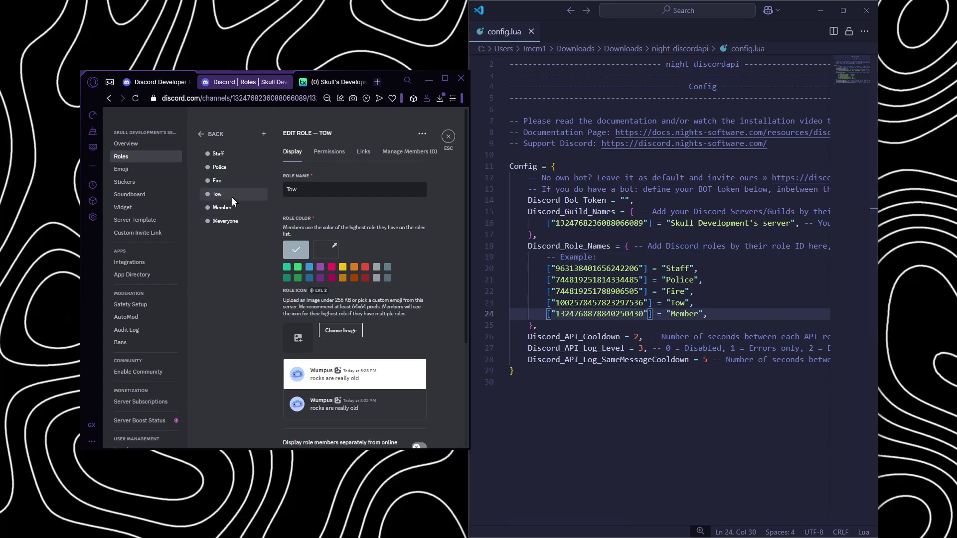
Copy the Tow role's ID from Discord and paste it over the placeholder ID of the Tow entry.
double_click(602, 300)
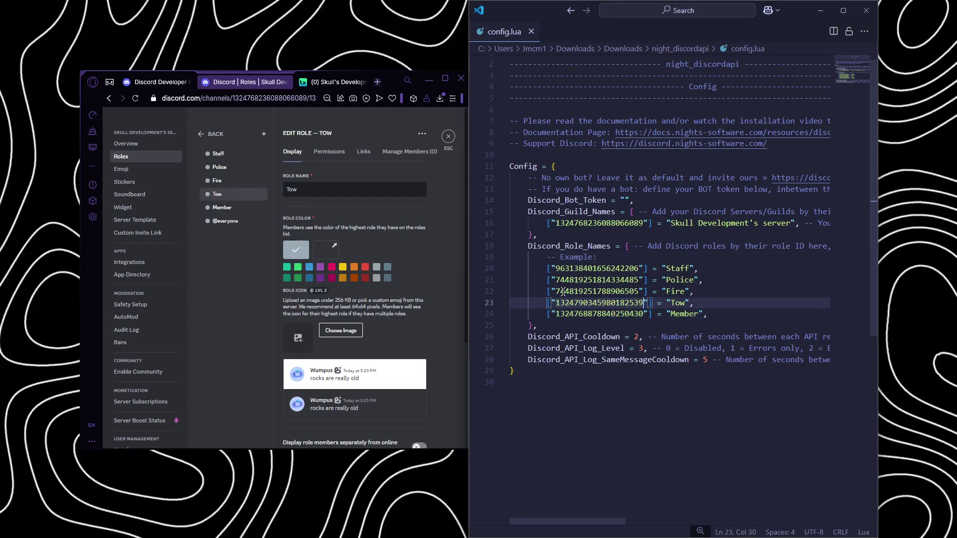
right_click(219, 193)
click(252, 214)
key(ctrl+v)
Replace the placeholder IDs of the Fire and Police entries with the matching role IDs copied from Discord.
double_click(636, 291)
key(ctrl+v)
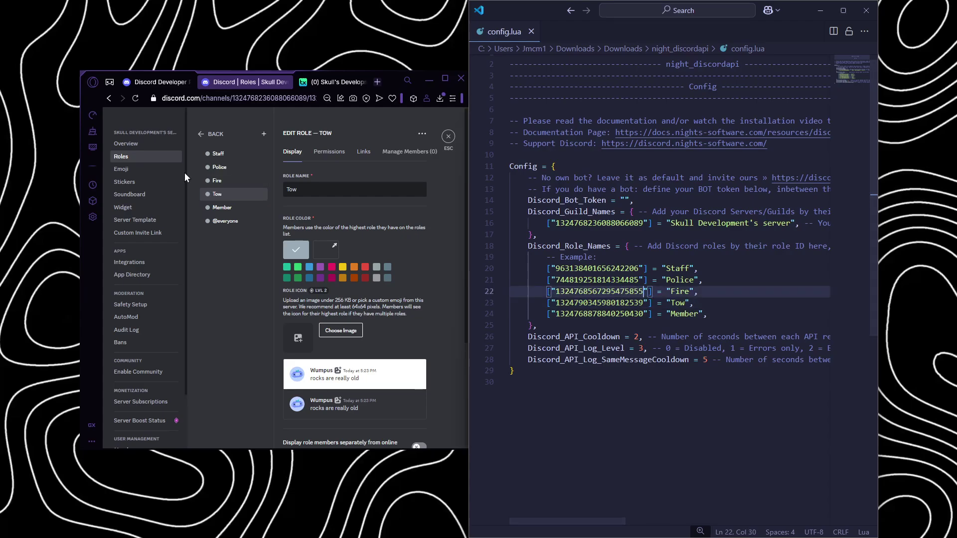
double_click(620, 280)
key(ctrl+v)
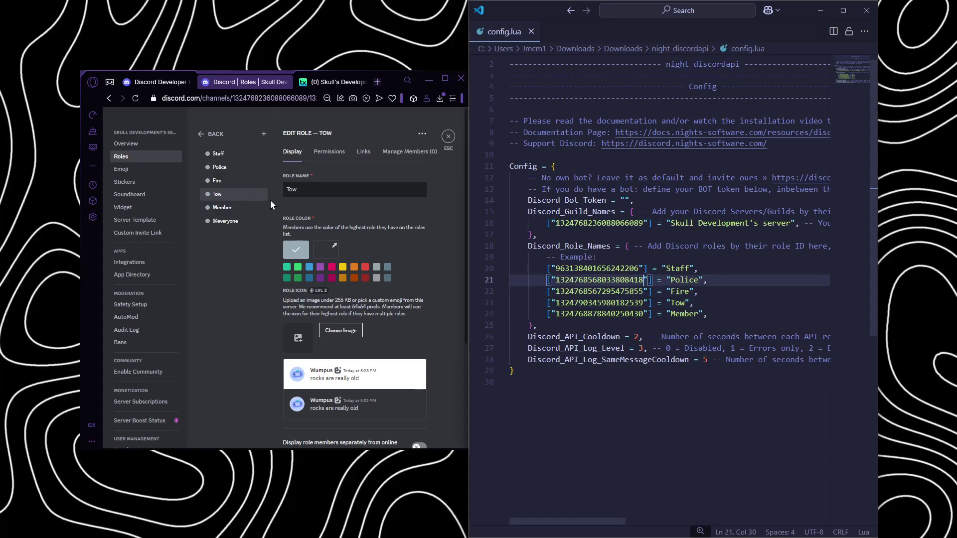
Copy the Staff role's ID from Discord and paste it over the placeholder ID of the Staff entry.
right_click(234, 153)
click(266, 174)
double_click(598, 268)
key(ctrl+v)
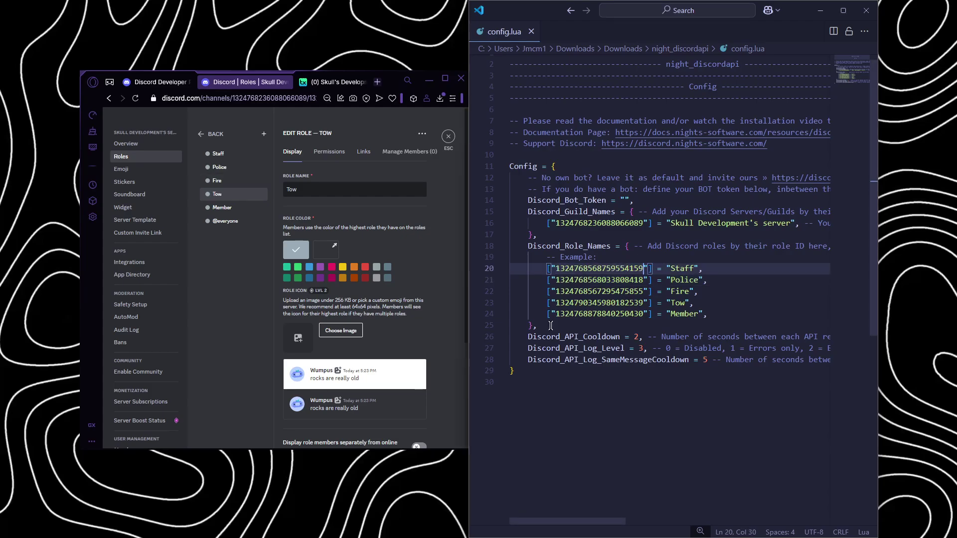
Widen the config.lua editor window, maximize the browser and switch to the Discord Developer Portal.
drag(466, 291, 291, 298)
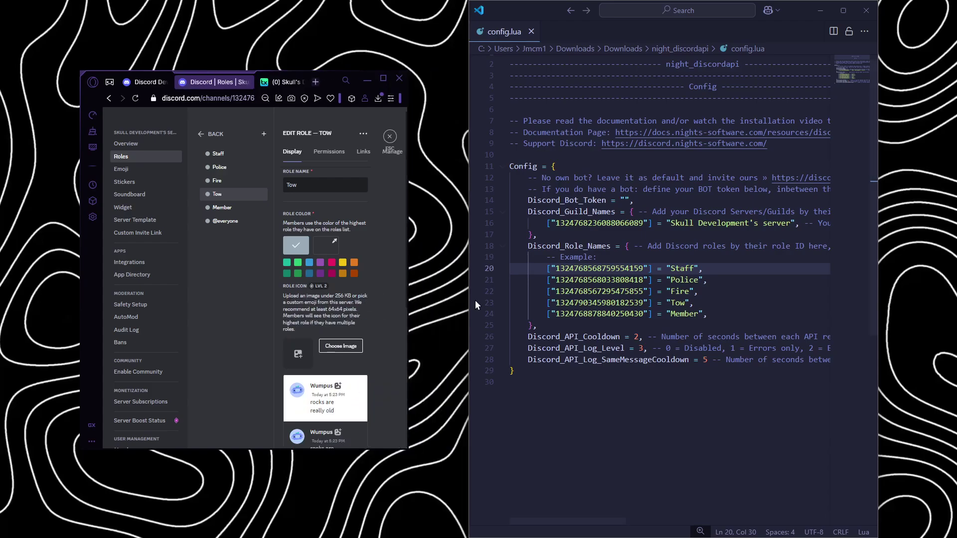
drag(471, 300, 229, 299)
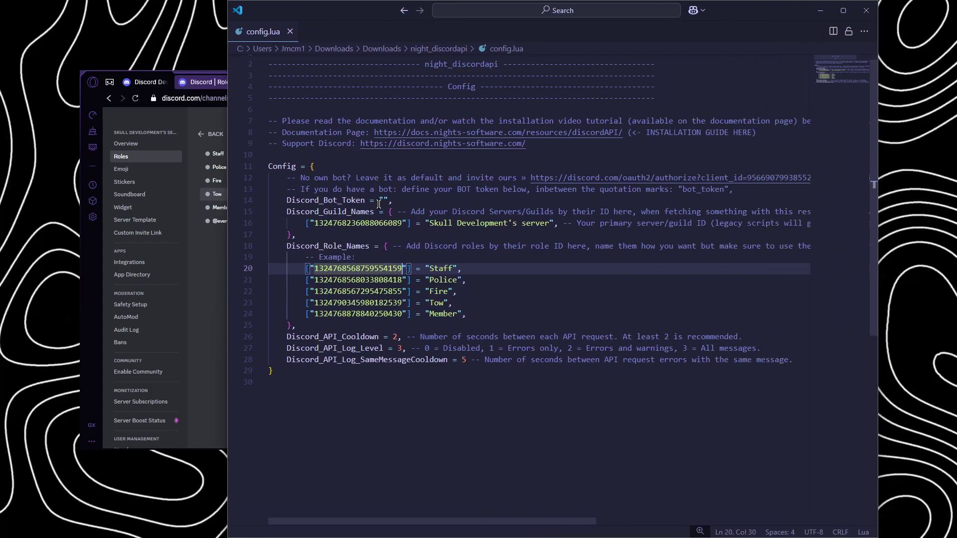
click(216, 247)
click(380, 79)
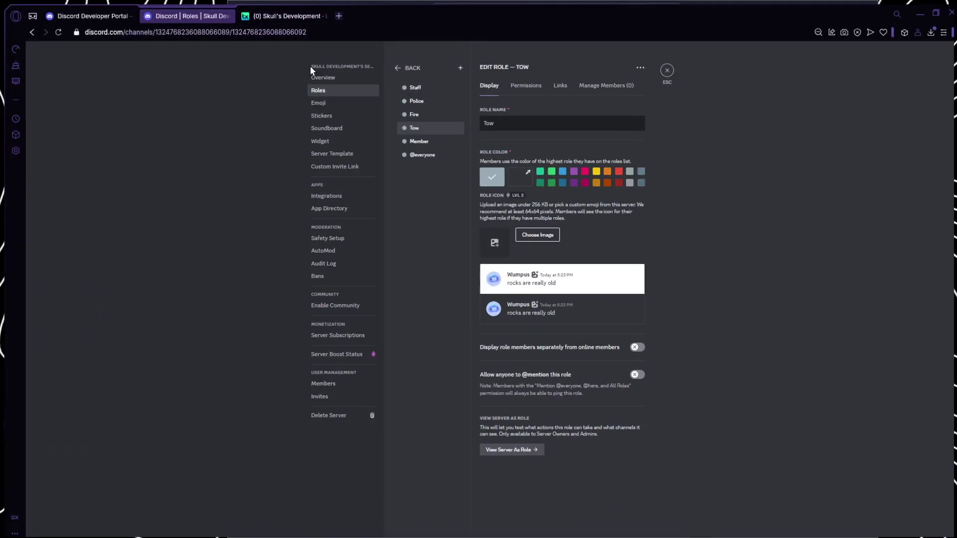
click(112, 12)
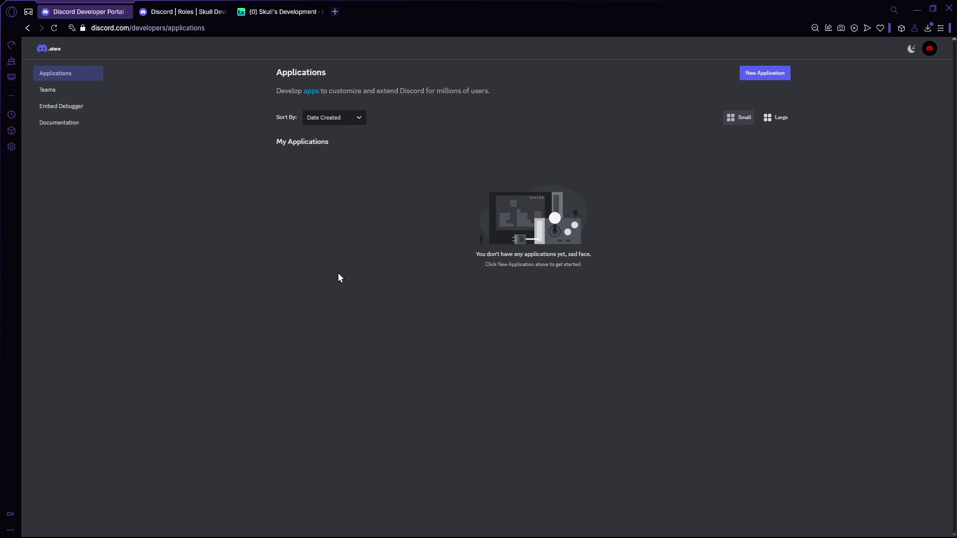
Create a new application named ERS API, accepting the developer terms and completing the human verification.
click(769, 70)
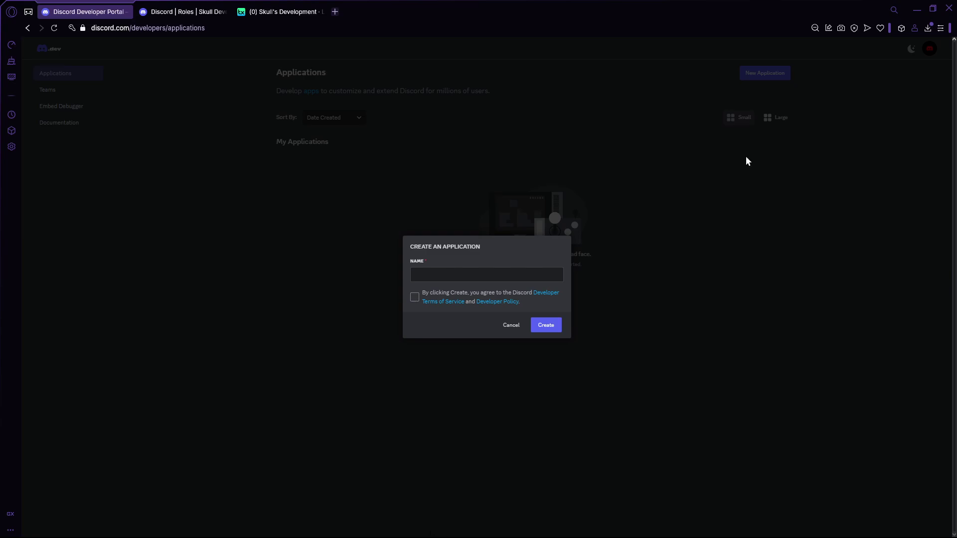
click(525, 271)
key(Caps_Lock)
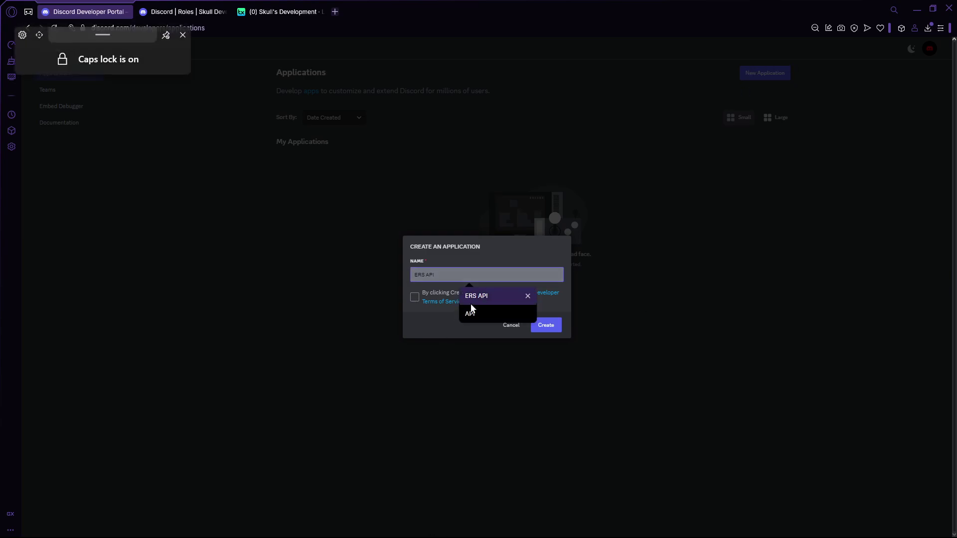
click(472, 302)
click(415, 297)
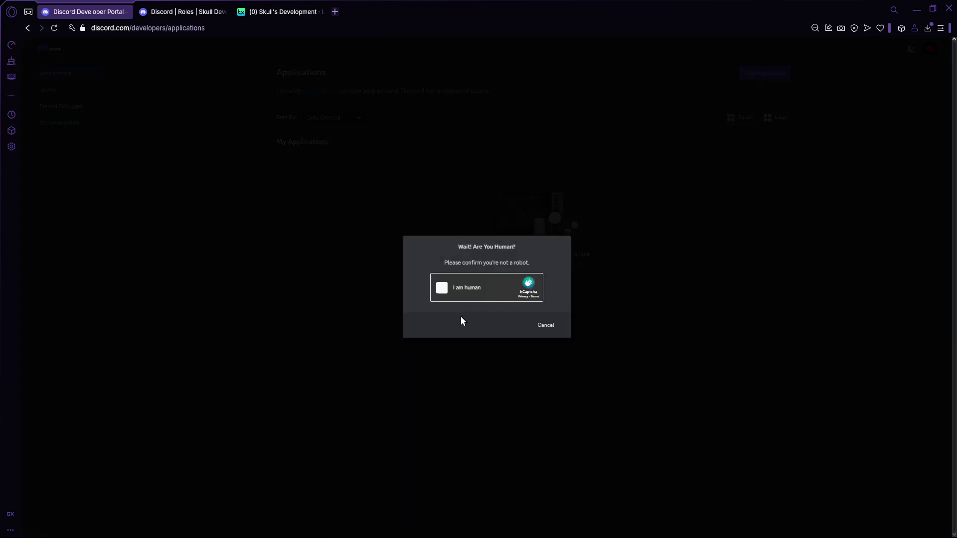
click(463, 288)
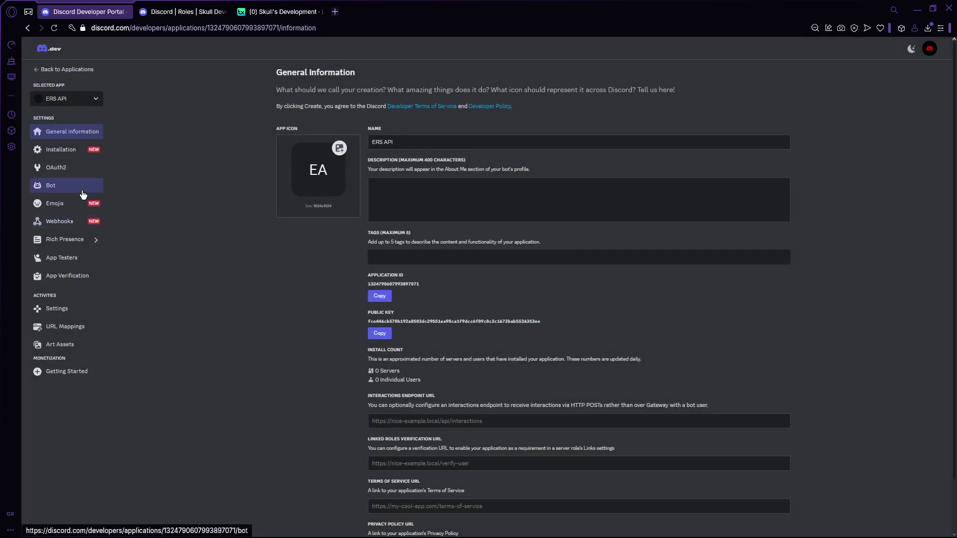
Select the bot scope in the ERS API application's OAuth2 URL Generator.
click(85, 172)
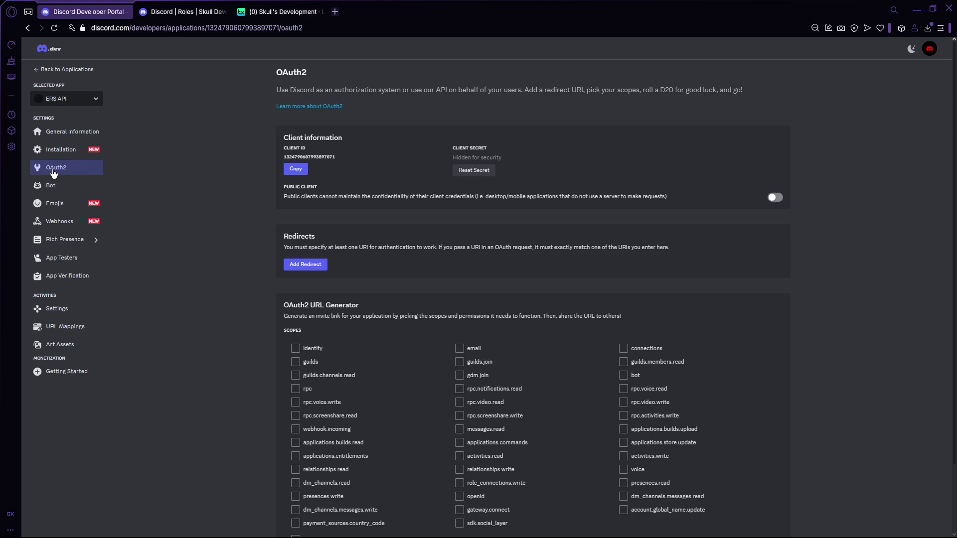
scroll(617, 442, down, 2)
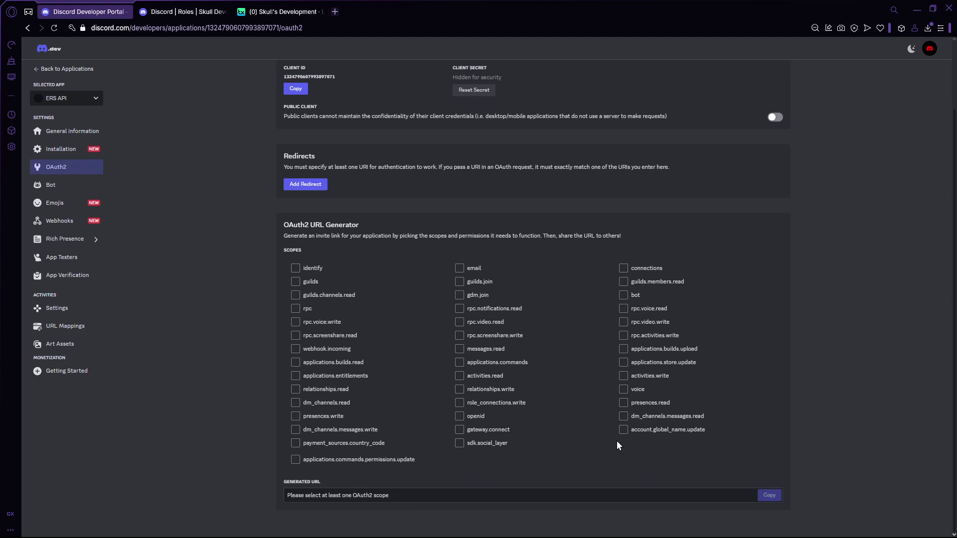
click(625, 297)
scroll(371, 382, down, 3)
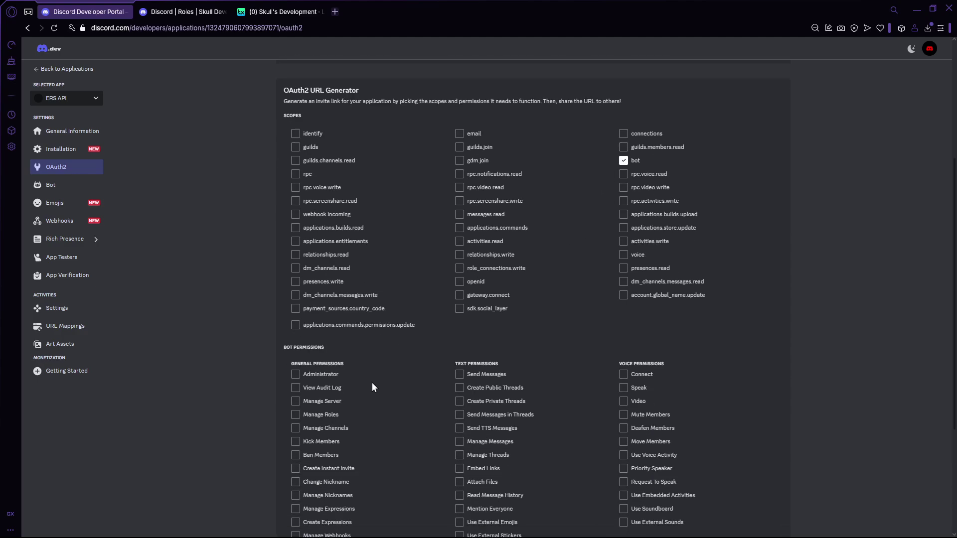
Give the bot the Administrator permission and copy the generated Guild Install invite URL.
click(296, 360)
scroll(664, 476, down, 3)
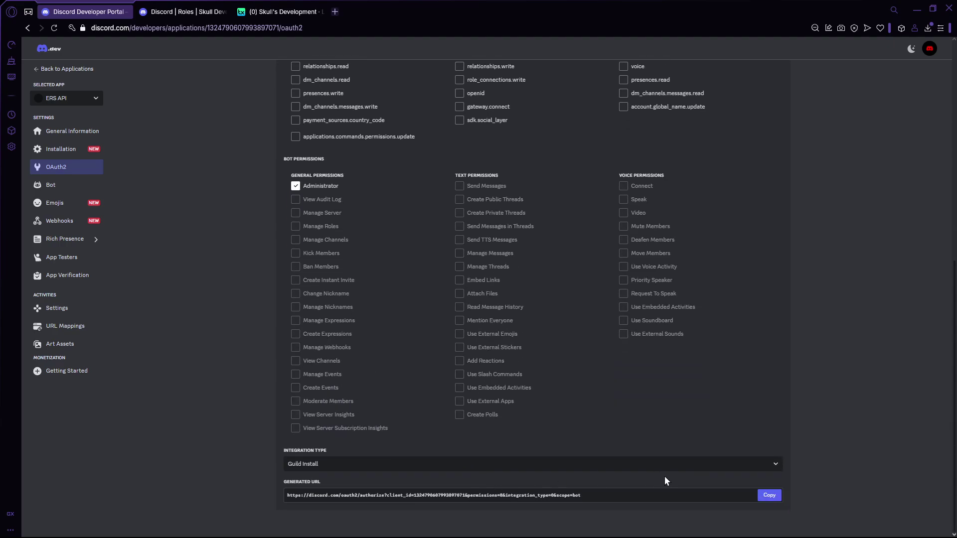
click(770, 496)
Leave the server's role settings, post the copied invite URL in the general channel and open the posted link.
click(201, 16)
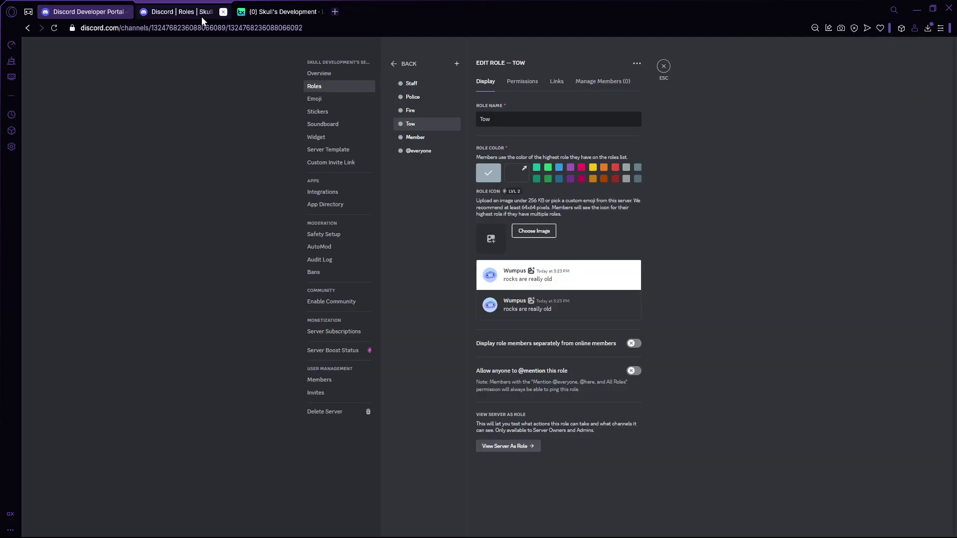
click(663, 67)
key(ctrl+v)
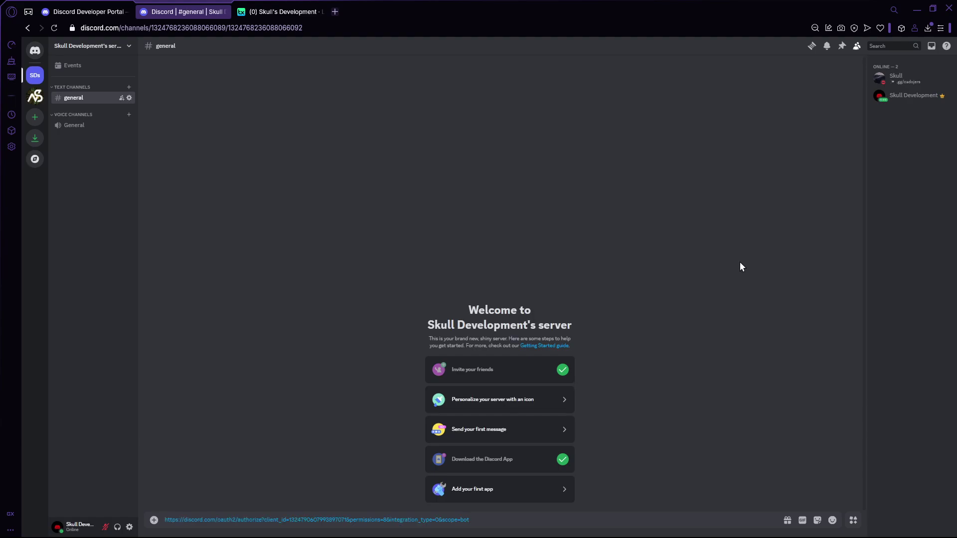
key(Return)
click(463, 499)
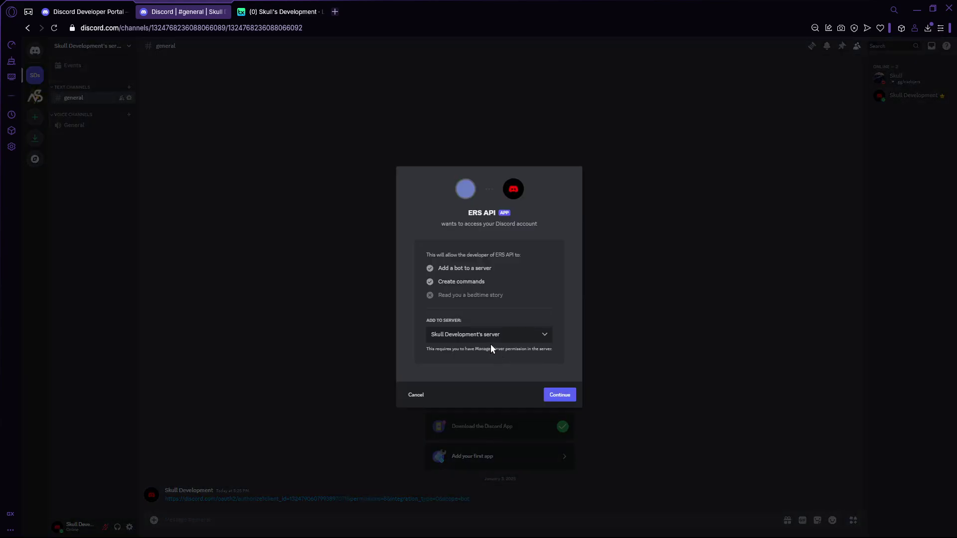
click(572, 395)
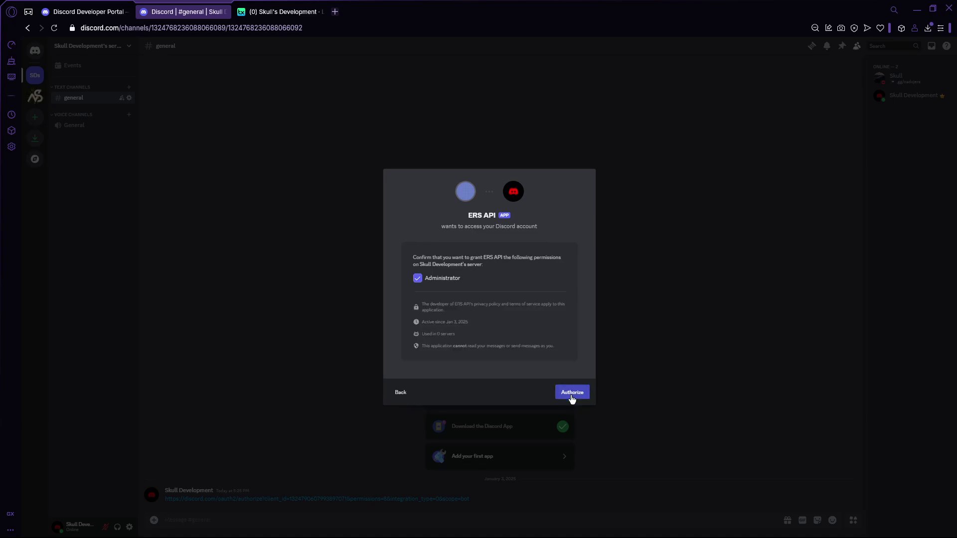
click(572, 398)
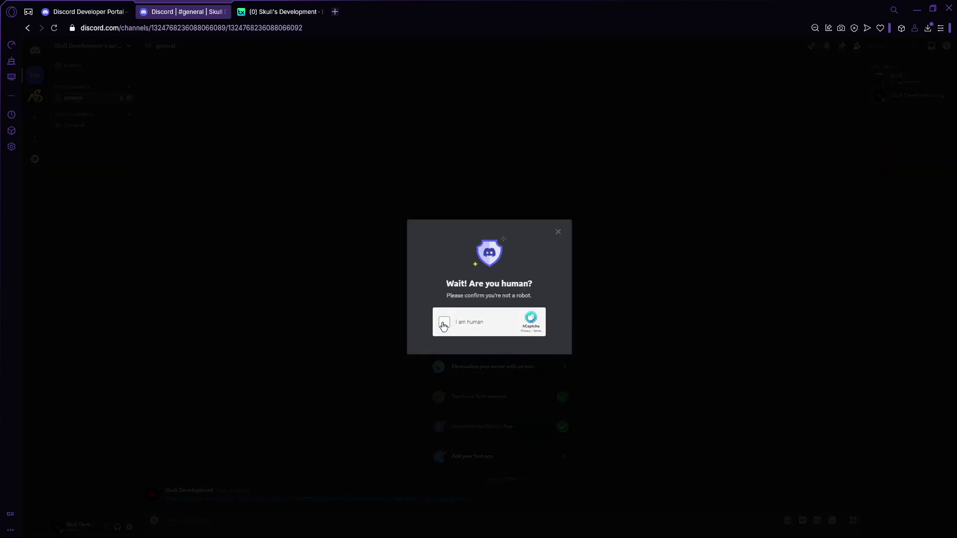
click(444, 325)
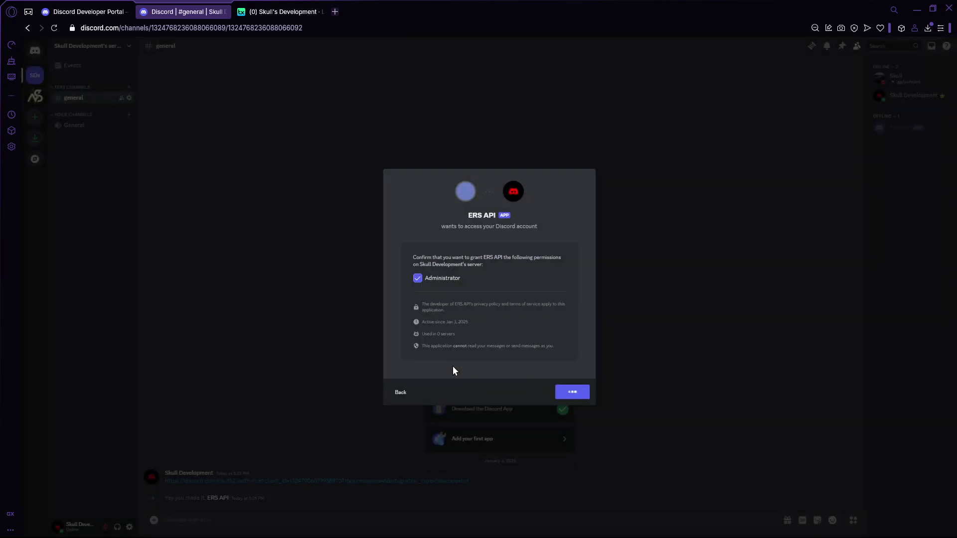
click(891, 131)
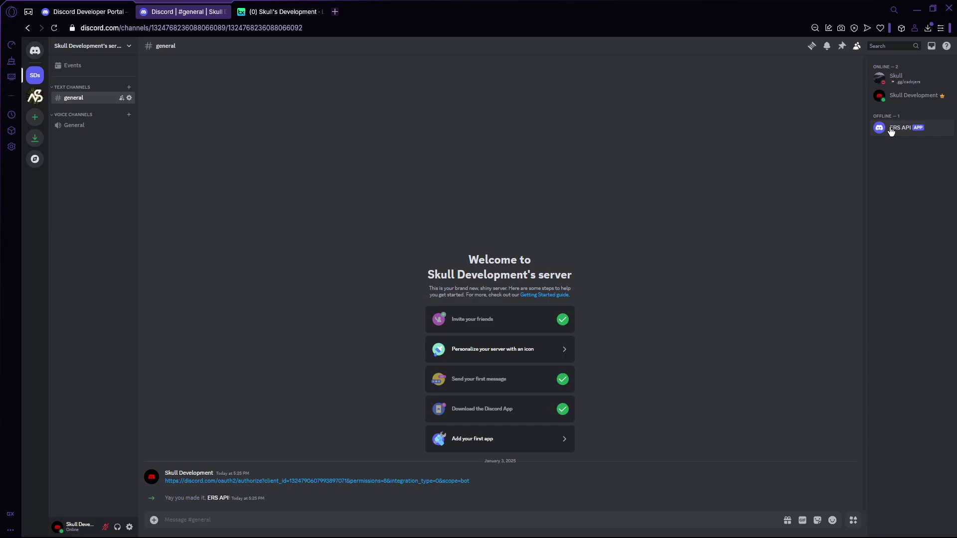
Open the ERS API application's Bot settings in the Developer Portal and generate a new bot token.
click(65, 7)
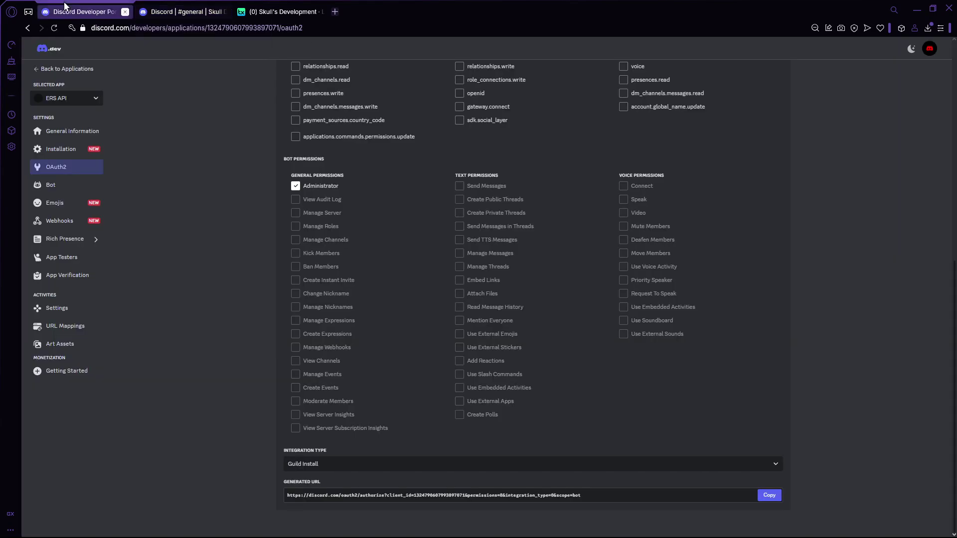
click(55, 189)
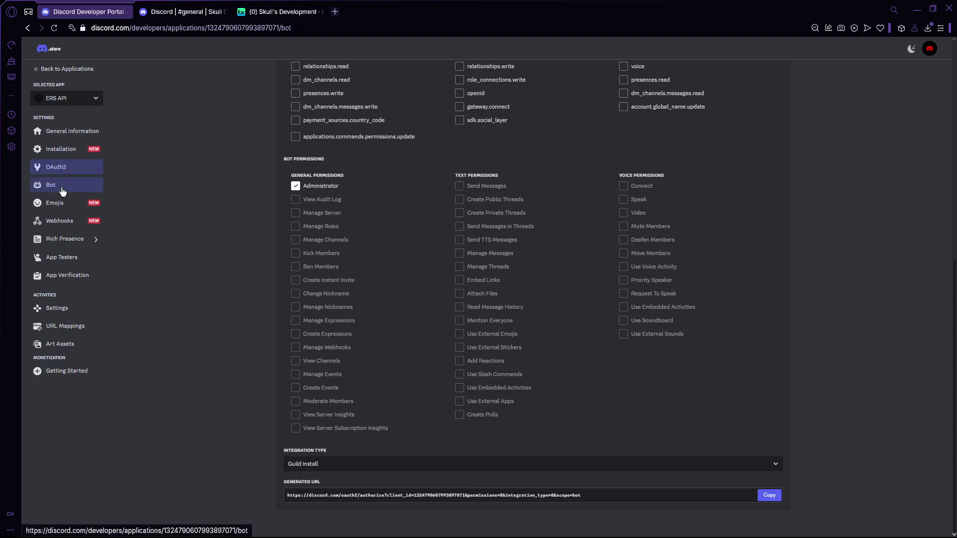
click(284, 311)
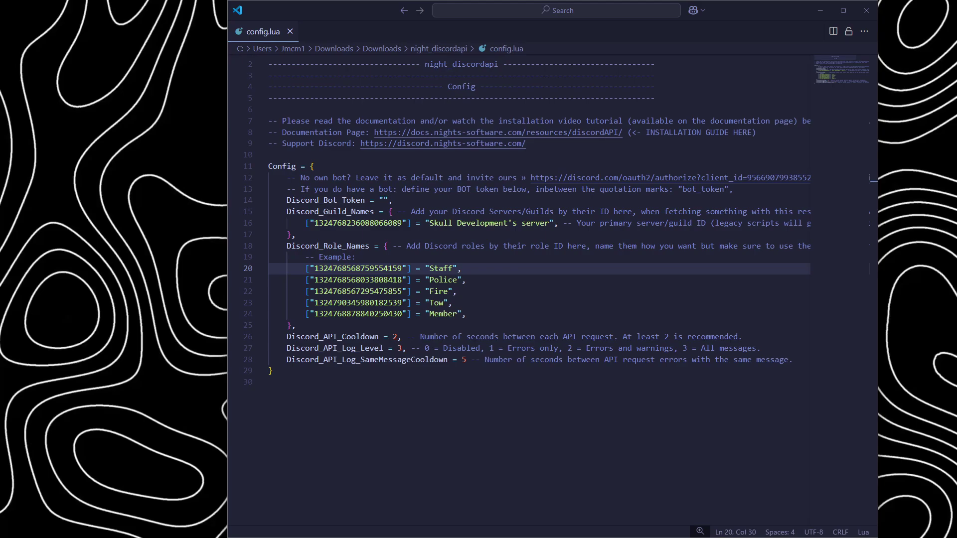
Bring the Developer Portal back in front of the code editor and copy the ERS API bot token.
key(alt+Tab)
scroll(360, 336, down, 2)
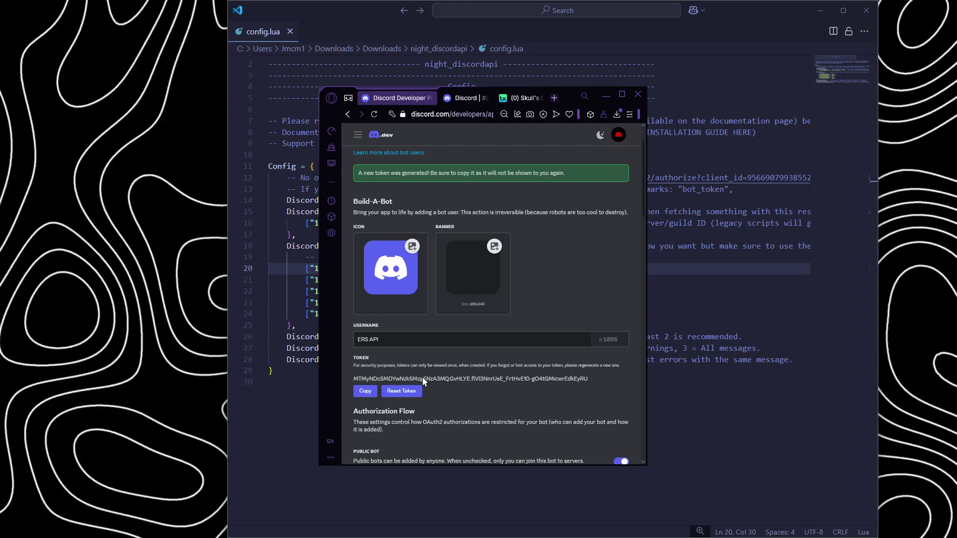
drag(353, 334, 594, 329)
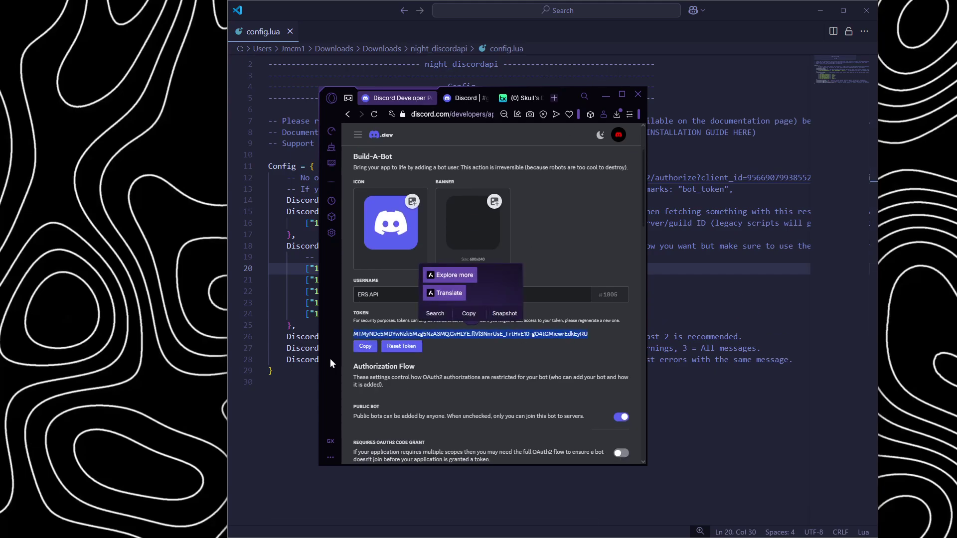
click(359, 348)
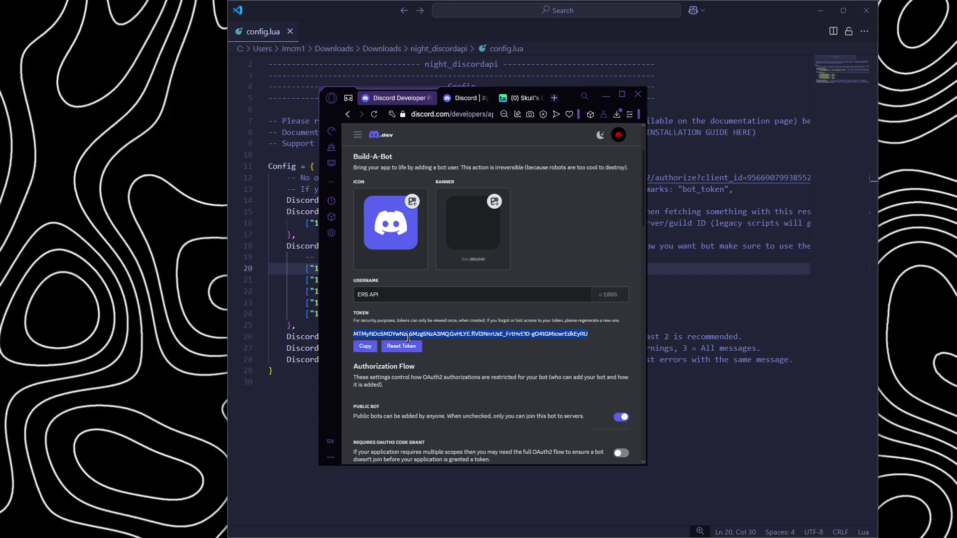
drag(472, 333, 530, 334)
click(359, 347)
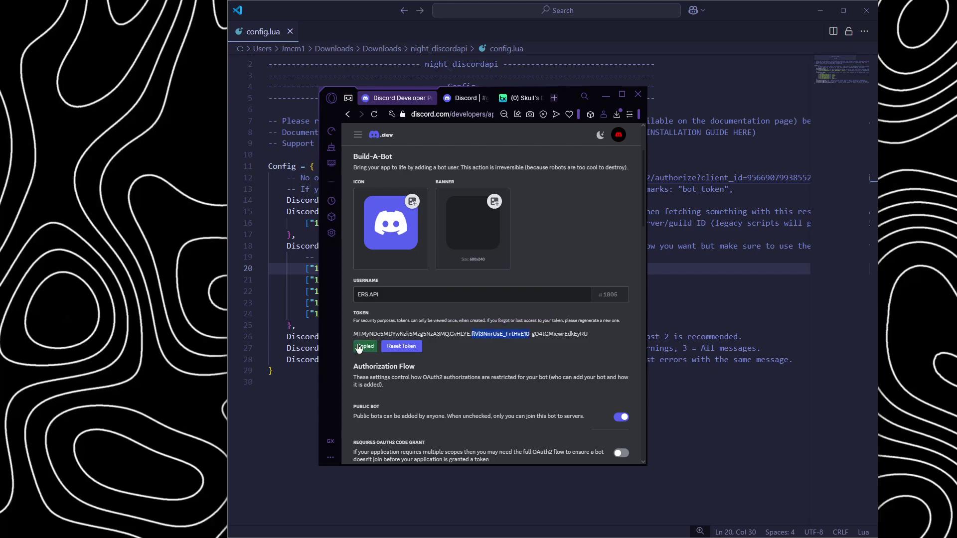
Paste the bot token between the quotation marks of Discord_Bot_Token in night_discordapi's config.lua and close the editor.
click(605, 94)
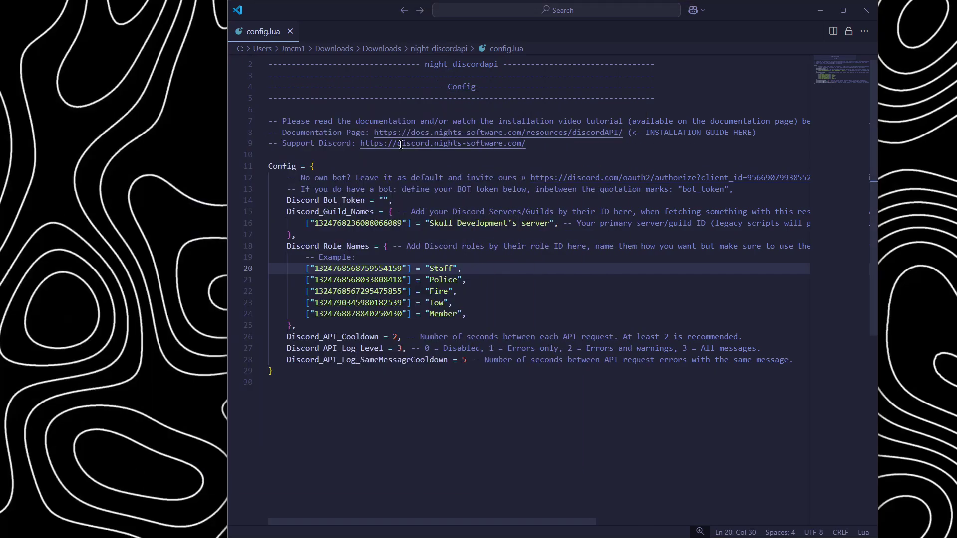
click(381, 201)
scroll(382, 201, up, 1)
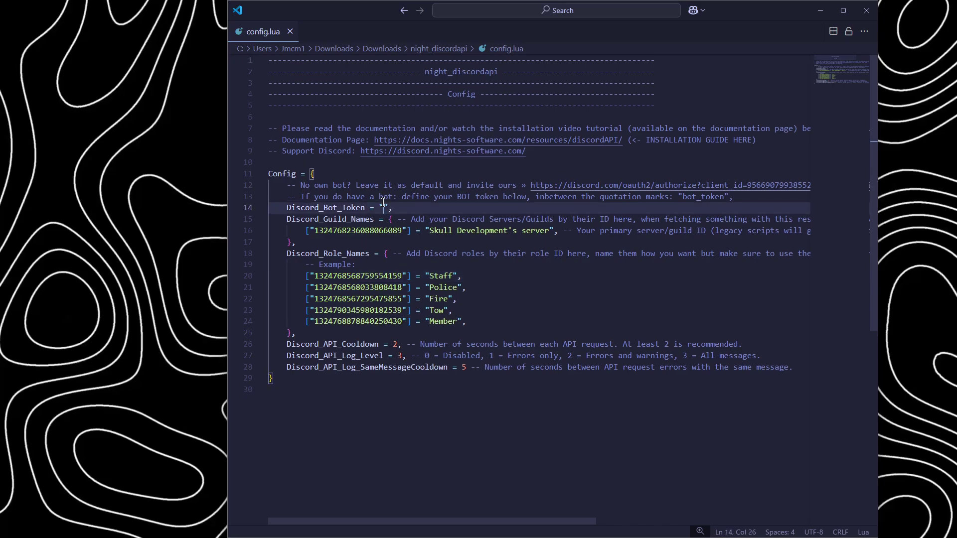
key(Right)
key(Left)
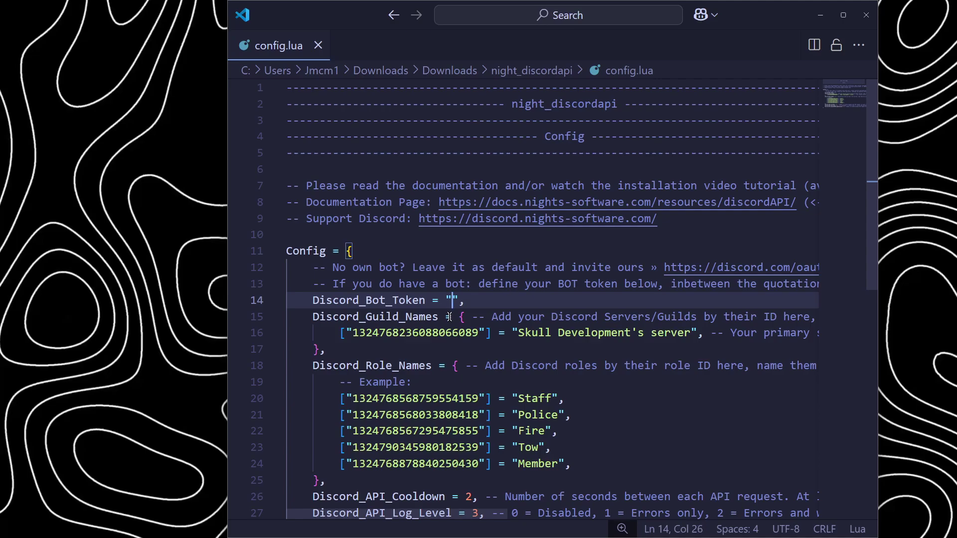
key(ctrl+v)
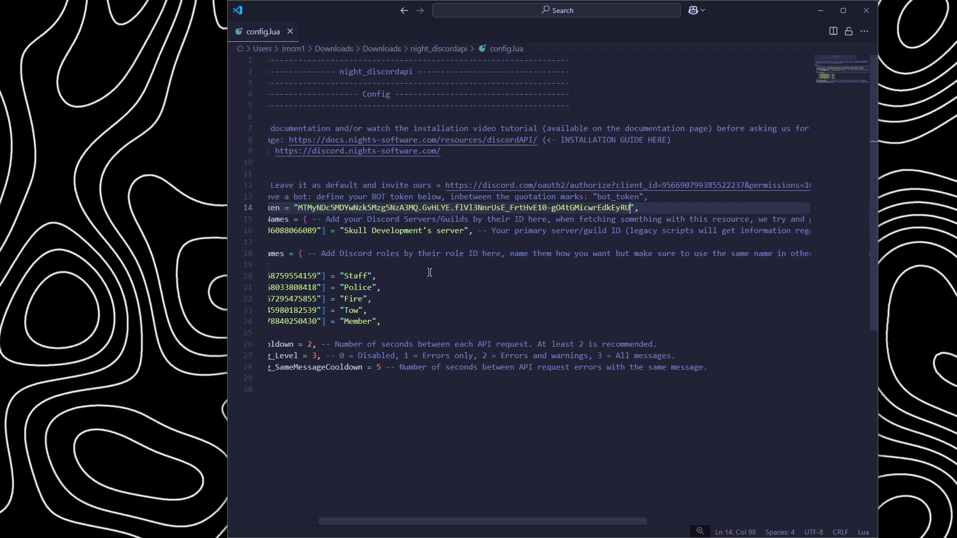
drag(454, 521, 403, 521)
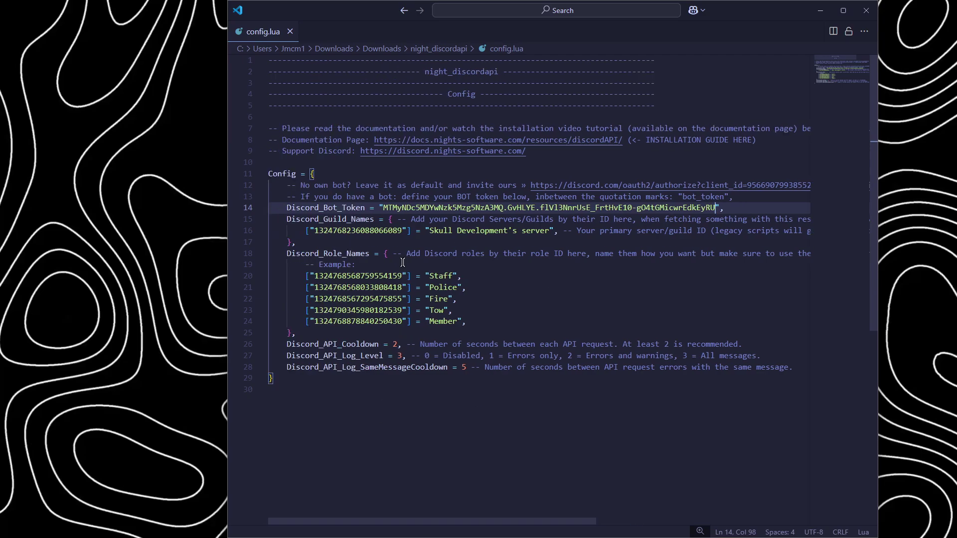
click(865, 11)
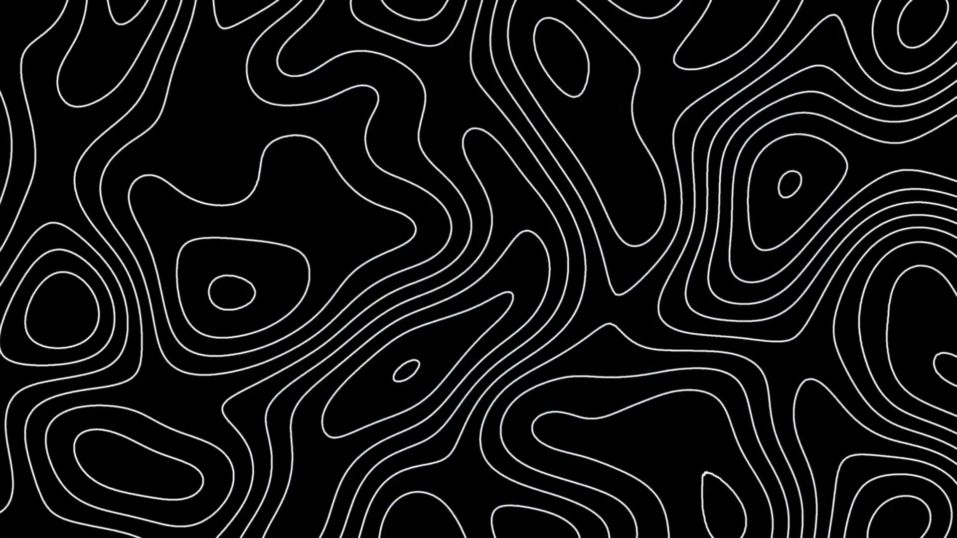
Switch to File Explorer, open config.lua from the night_ers config folder, and maximize the editor with enlarged text.
key(alt+Tab)
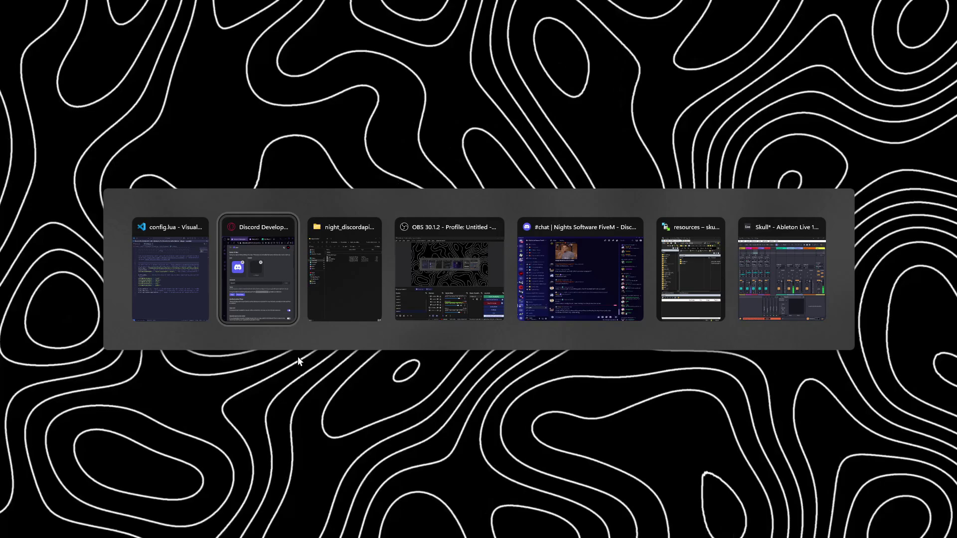
click(305, 315)
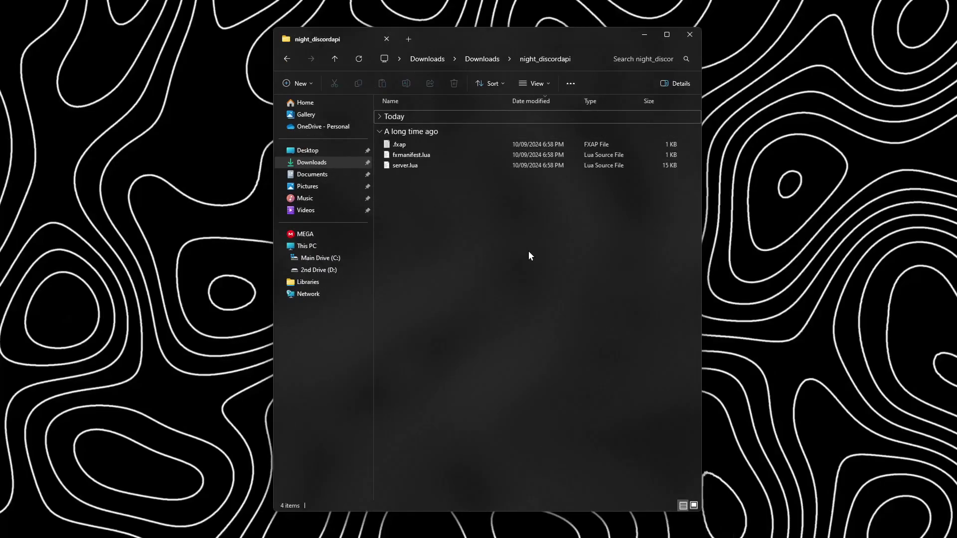
key(alt+Left)
double_click(401, 141)
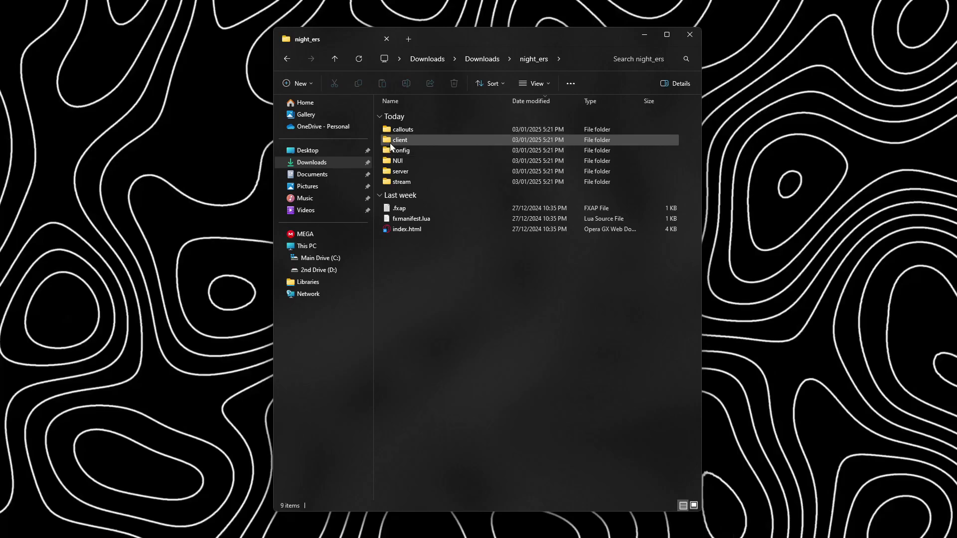
double_click(399, 150)
click(405, 131)
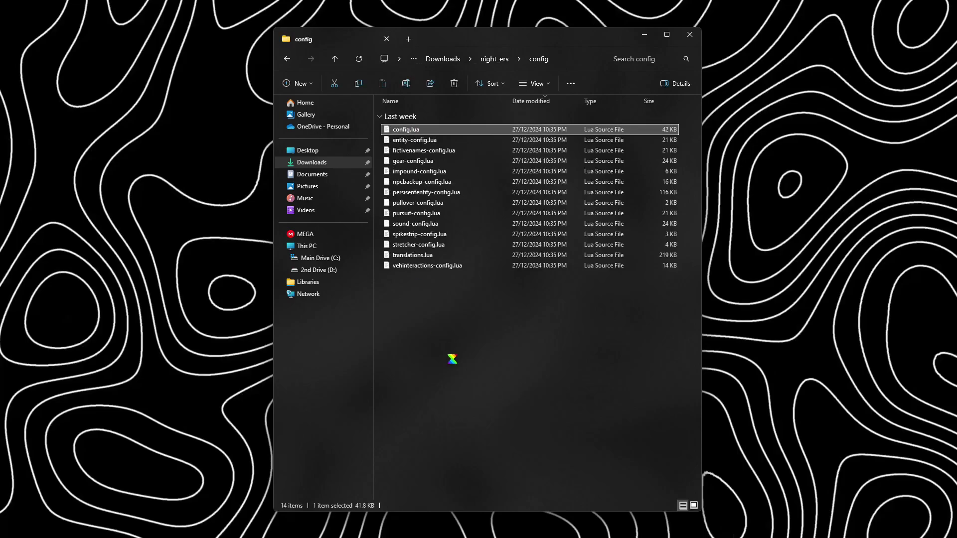
key(Return)
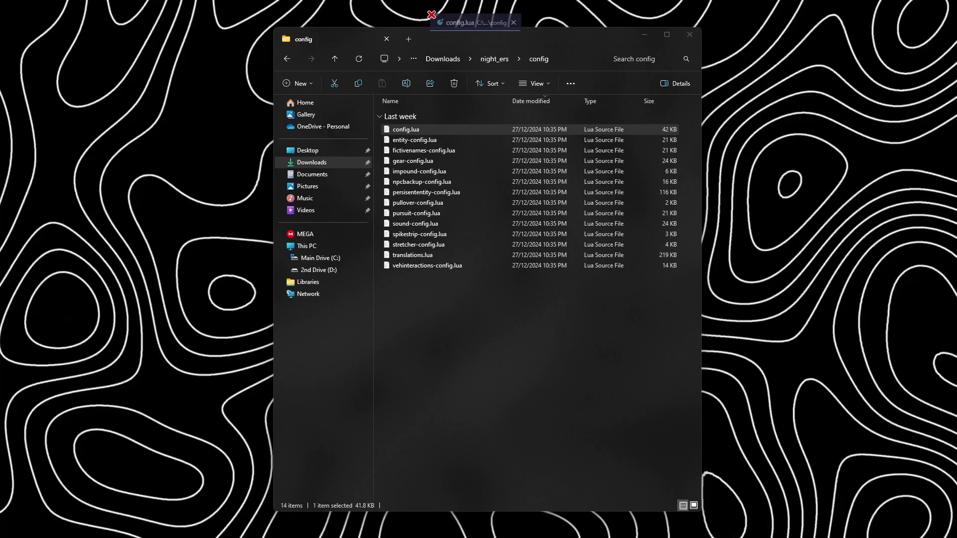
double_click(742, 11)
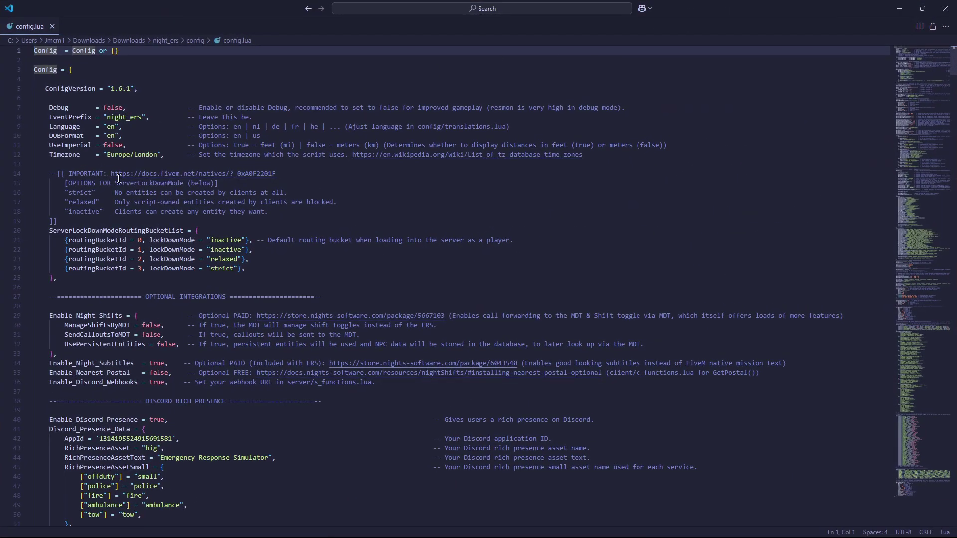
key(ctrl+equal)
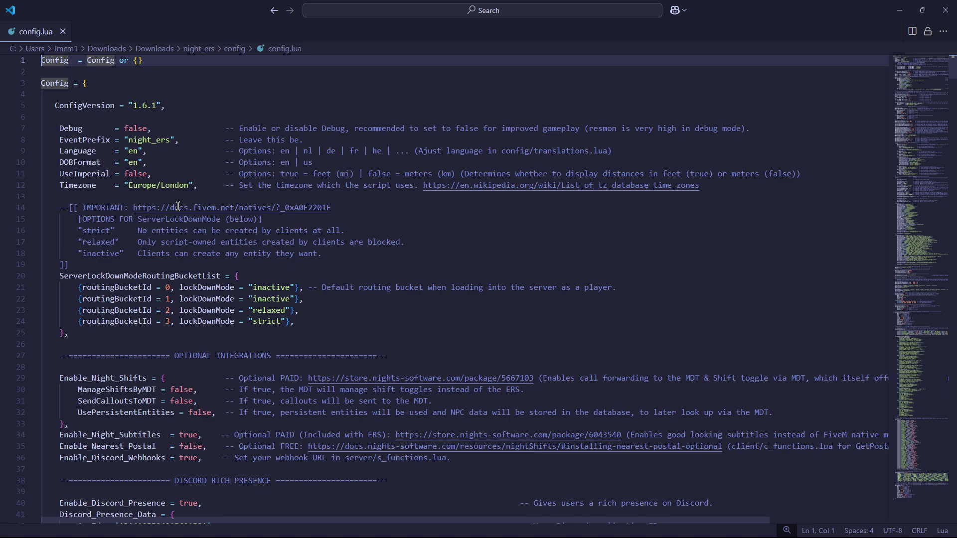
click(317, 151)
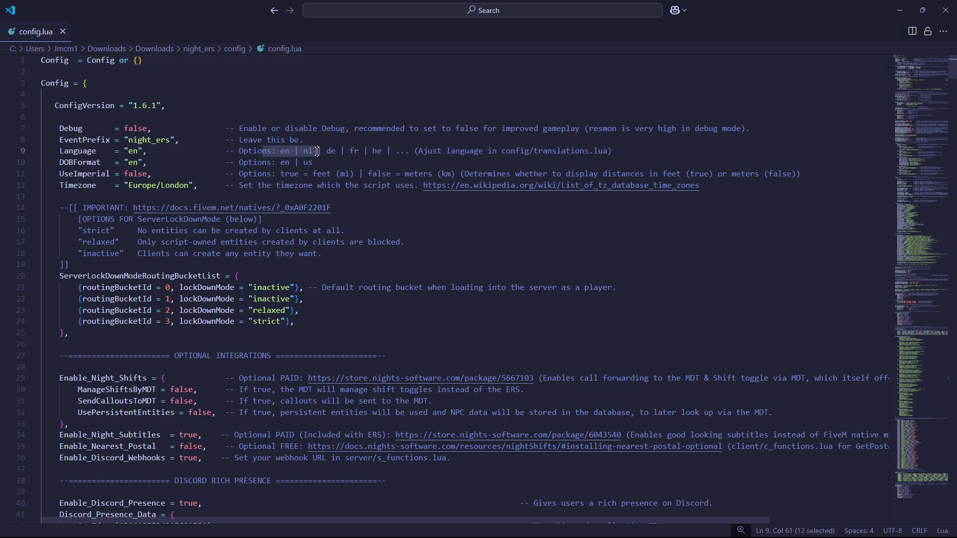
shift+click(476, 157)
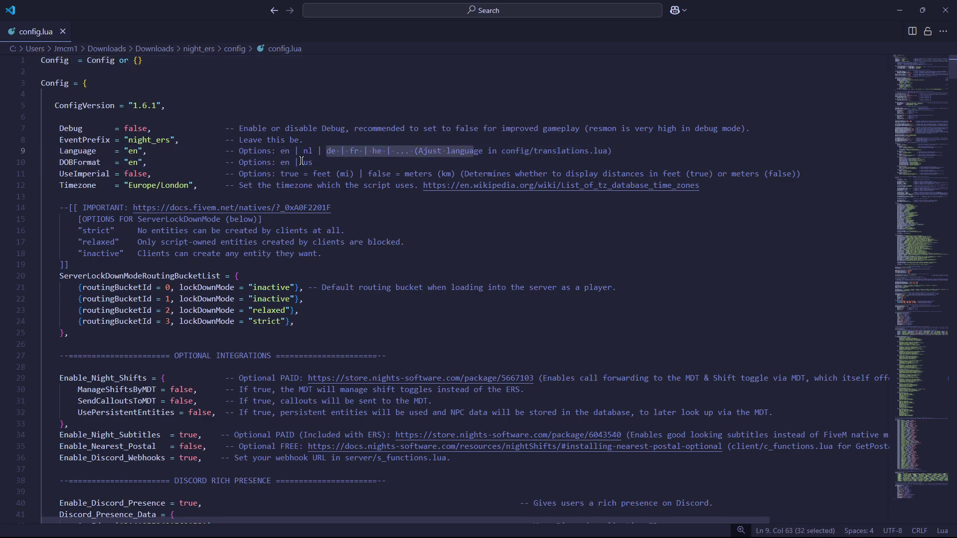
click(186, 160)
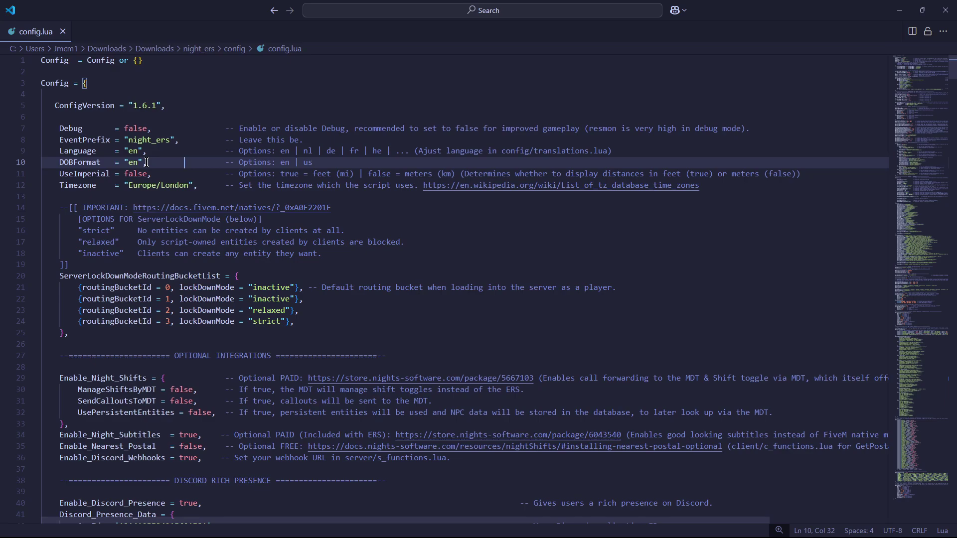
Set ManageShiftsByMDT to true in the Enable_Night_Shifts block of the optional integrations.
scroll(147, 165, down, 2)
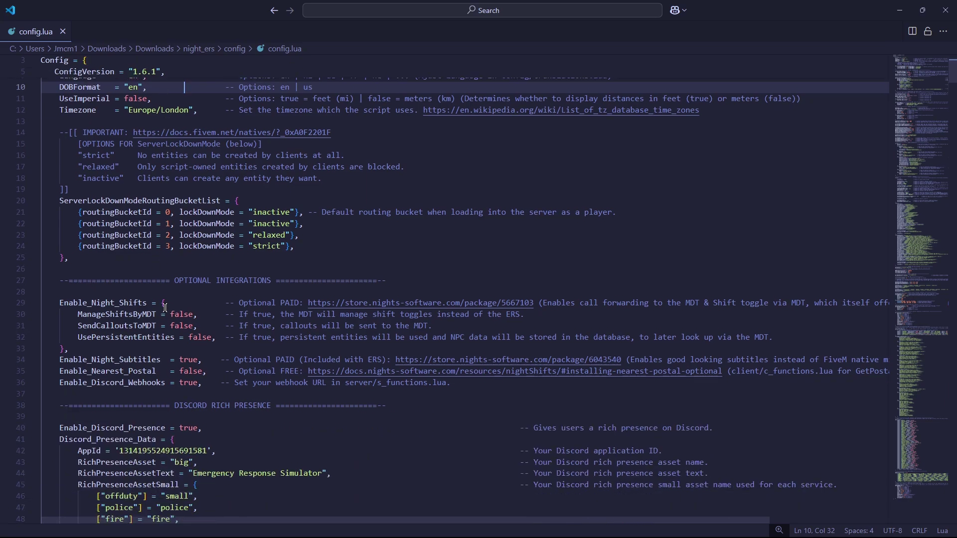
double_click(182, 313)
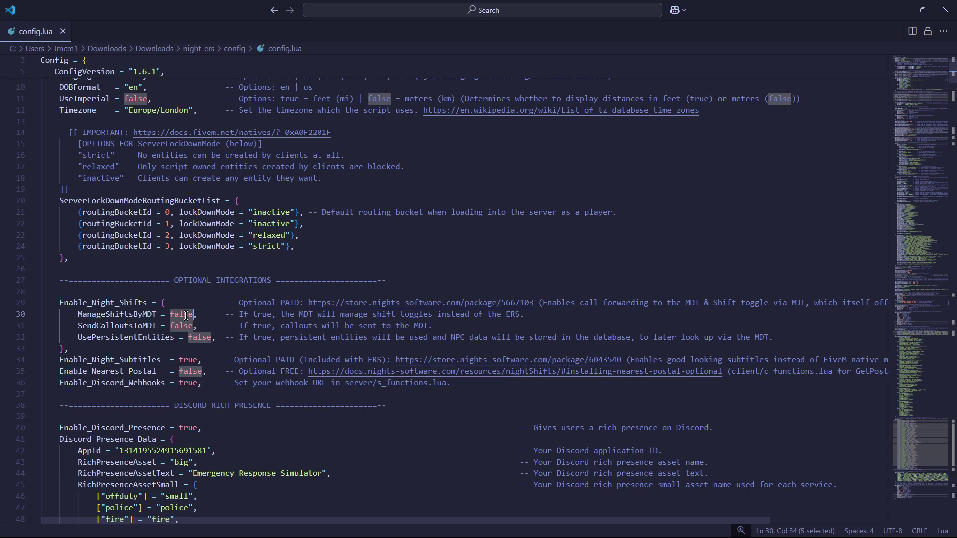
key(Caps_Lock)
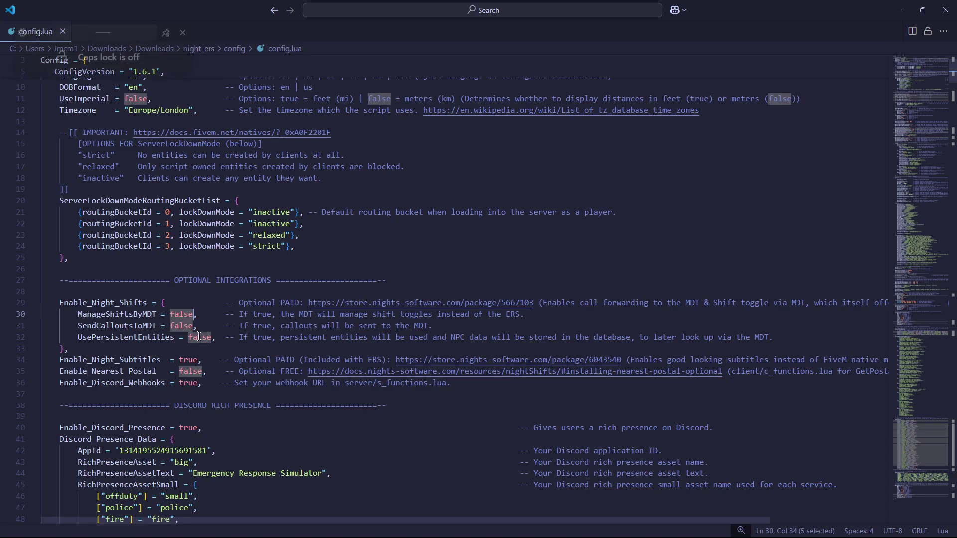
text(true)
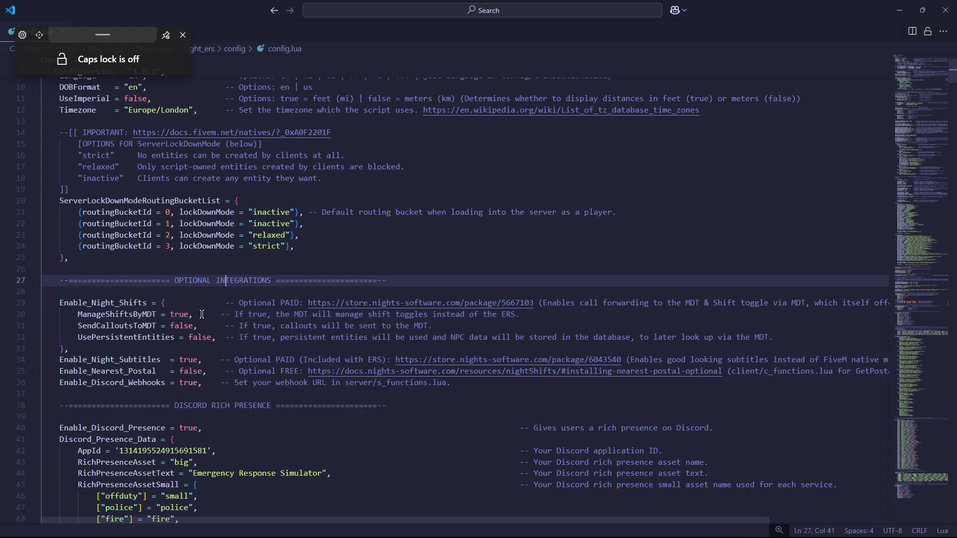
Set SendCalloutsToMDT and UsePersistentEntities to true in the Enable_Night_Shifts block.
double_click(180, 325)
text(true)
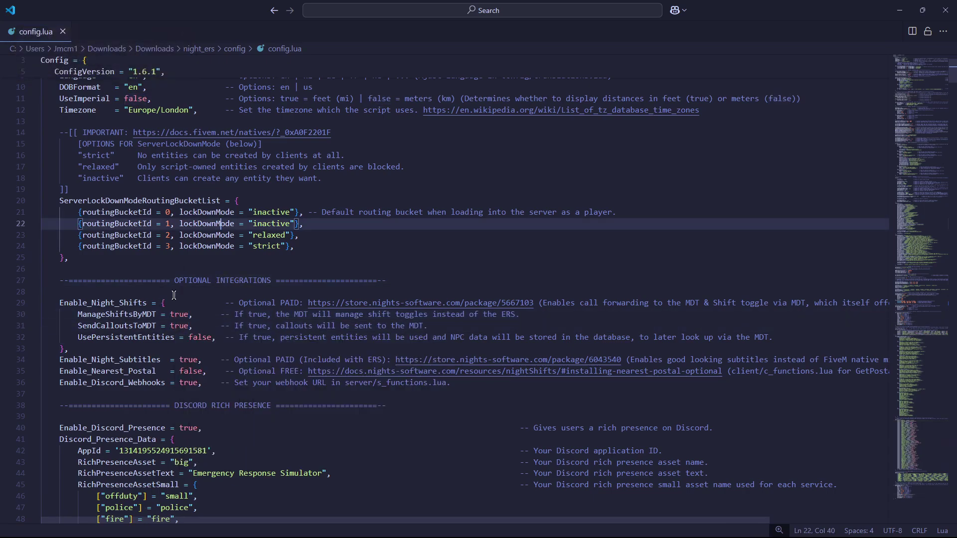
click(220, 222)
double_click(199, 337)
text(true)
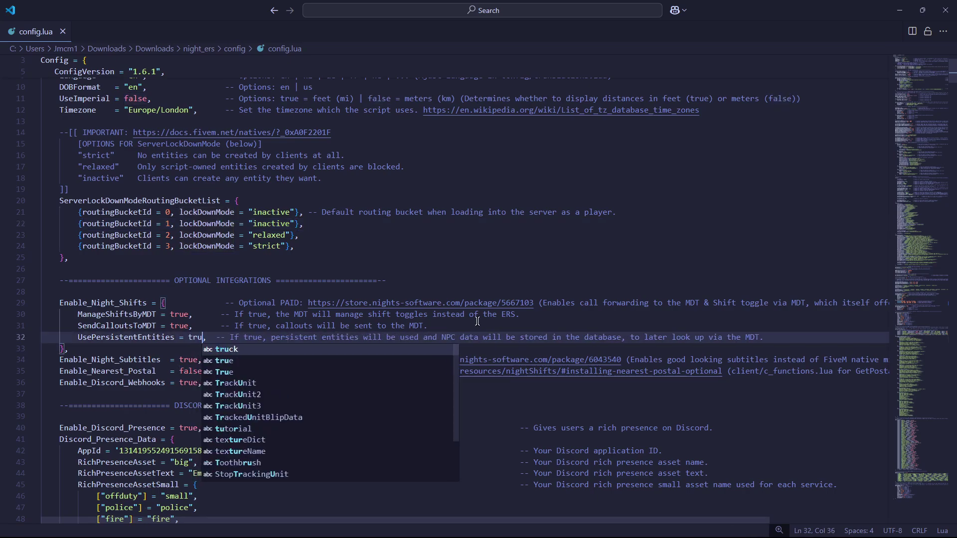
click(417, 283)
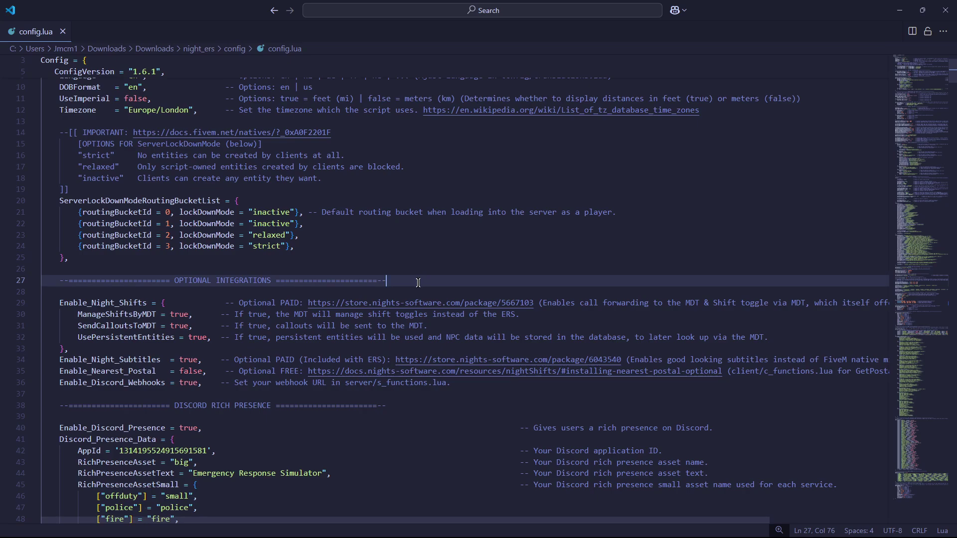
Set Enable_Night_Subtitles to false in the optional integrations.
scroll(288, 337, down, 1)
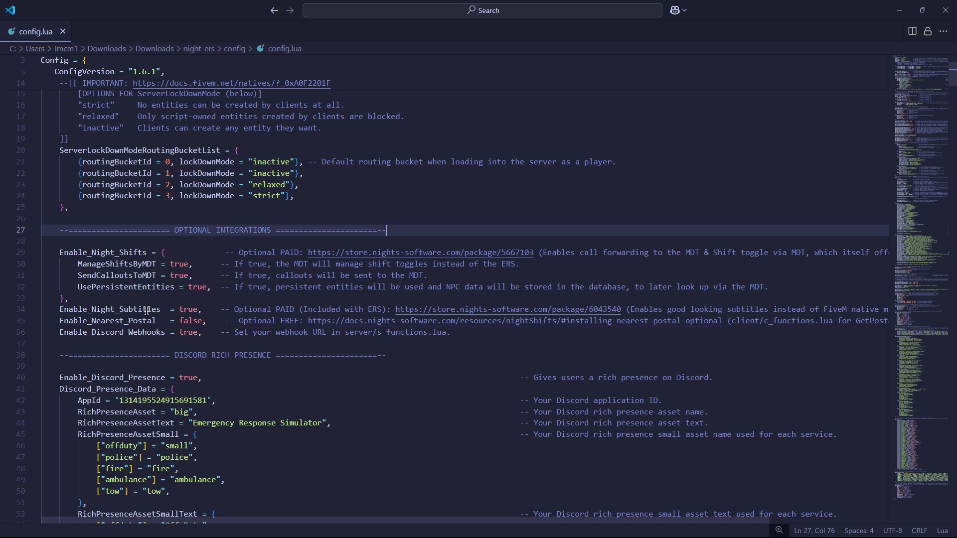
double_click(189, 309)
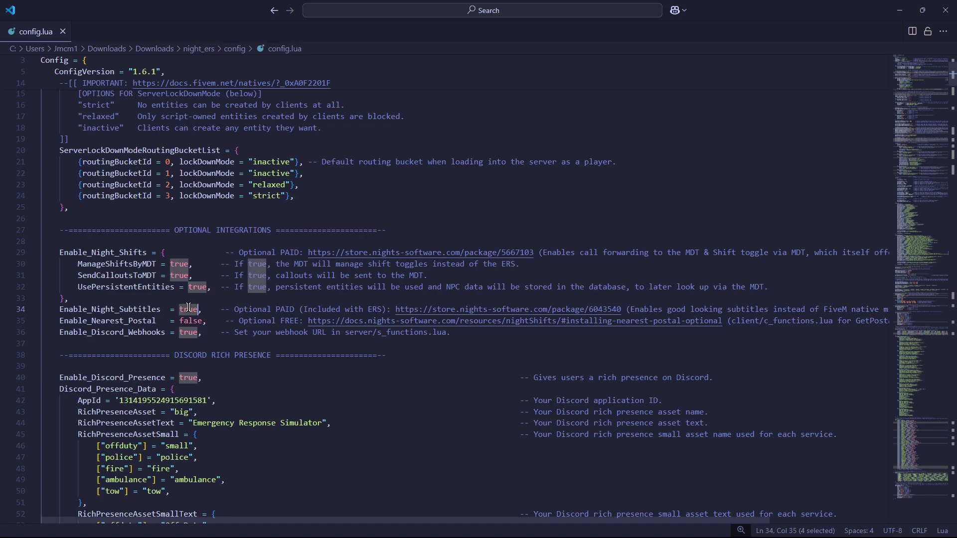
text(falsee)
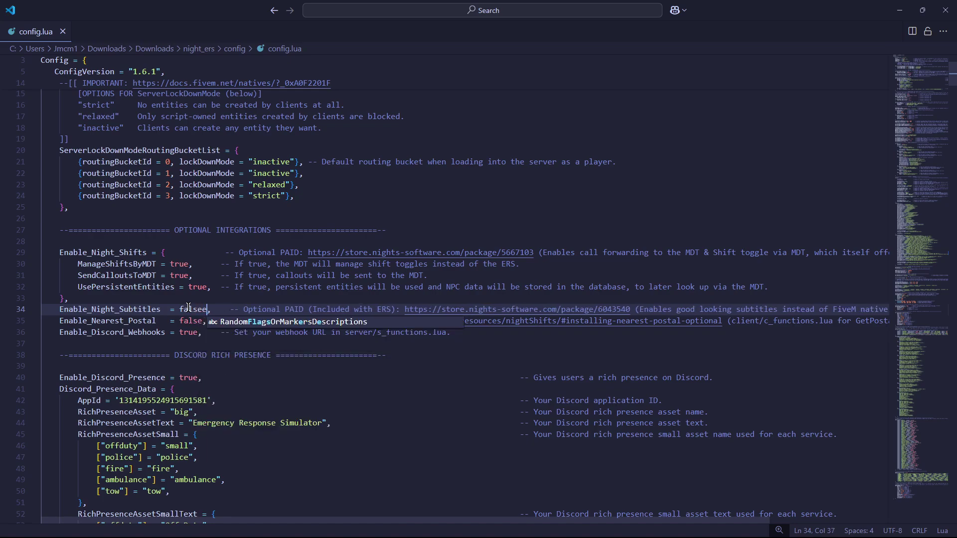
click(280, 288)
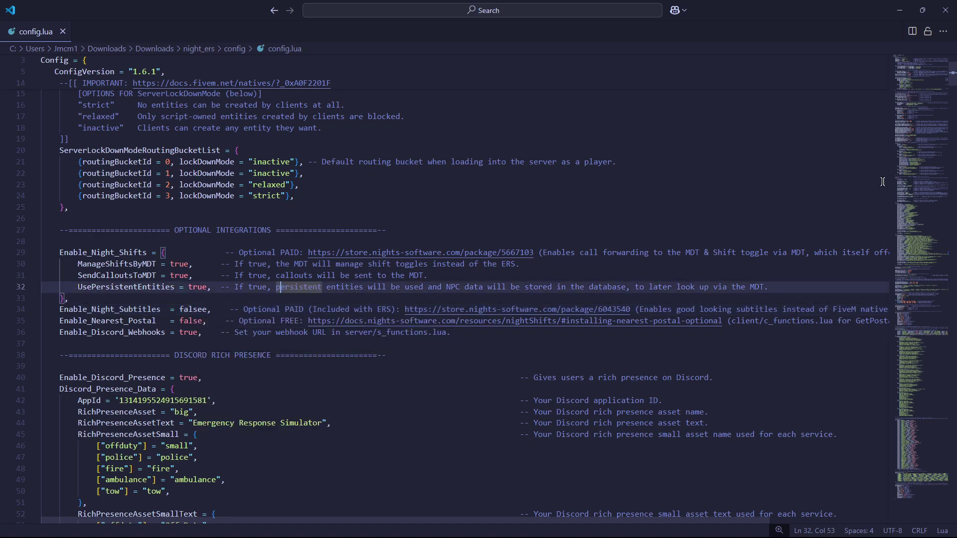
click(199, 312)
key(BackSpace)
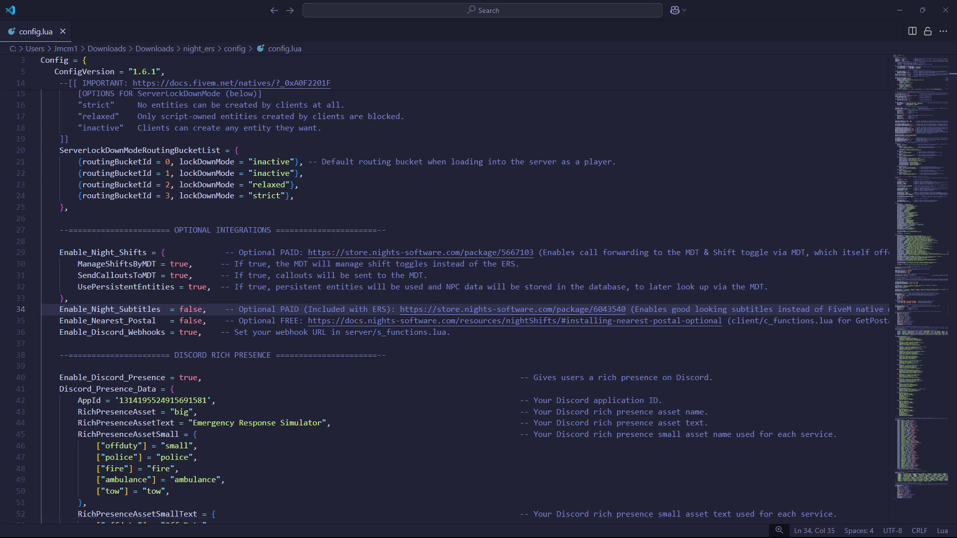
Set Enable_Discord_Webhooks to false in the optional integrations.
double_click(191, 322)
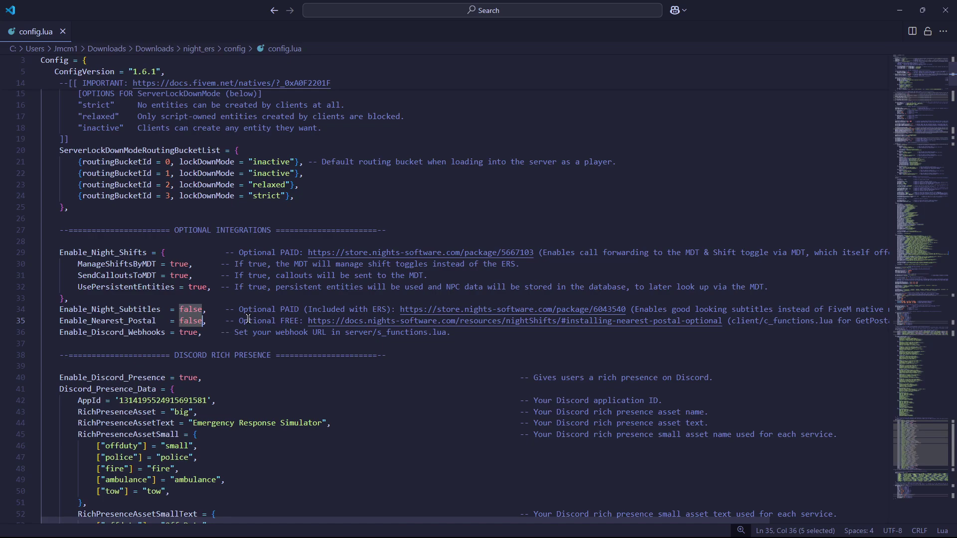
drag(294, 331, 464, 320)
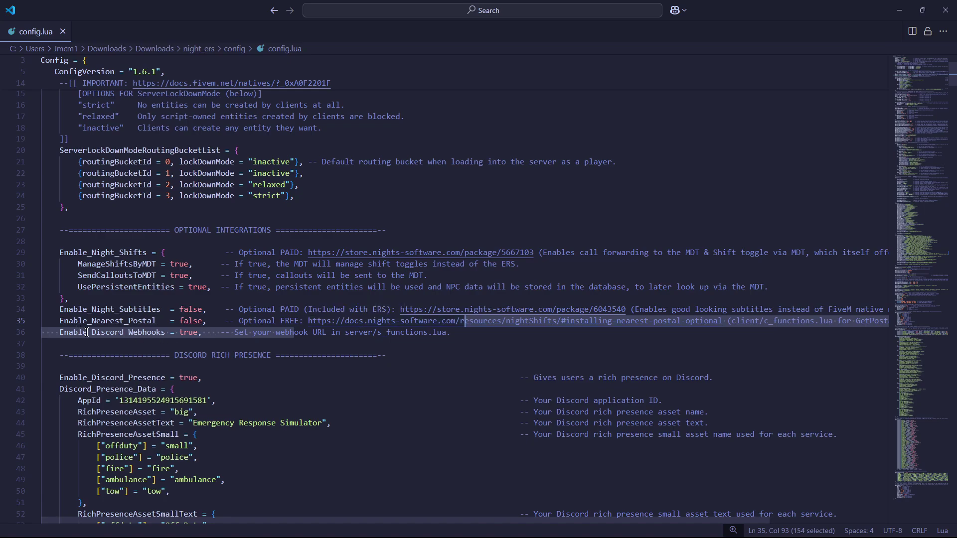
drag(167, 333, 110, 333)
double_click(189, 332)
text(dfals)
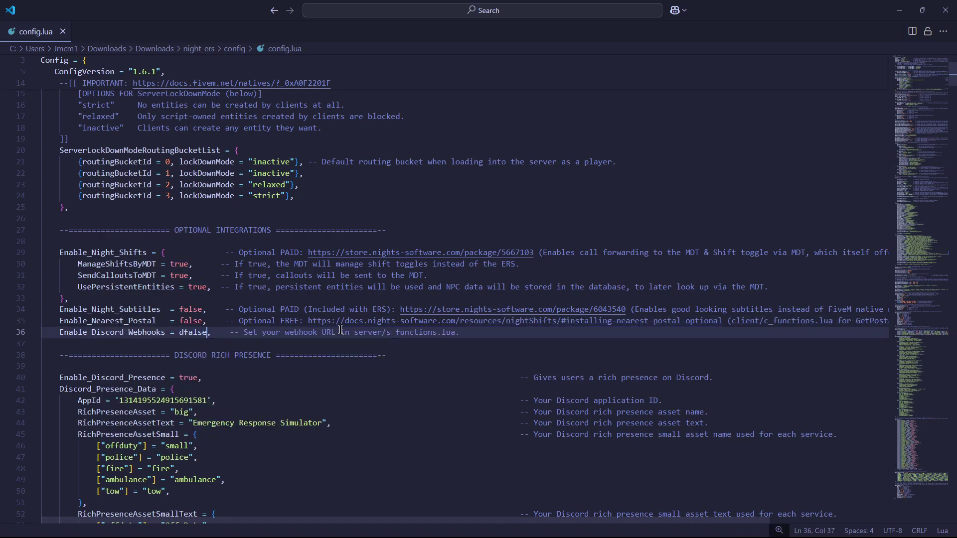
key(BackSpace)
key(BackSpace)
key(BackSpace)
key(BackSpace)
key(BackSpace)
text(false)
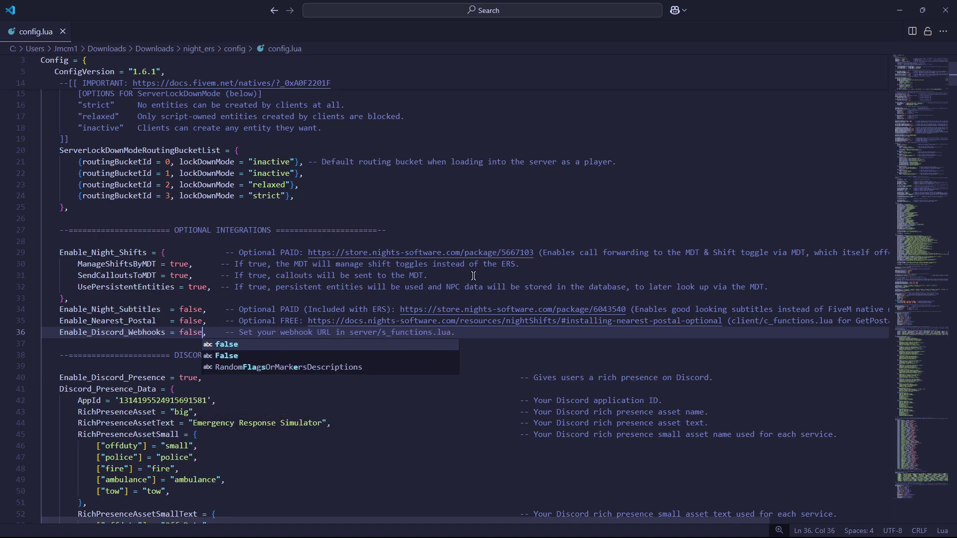
click(482, 287)
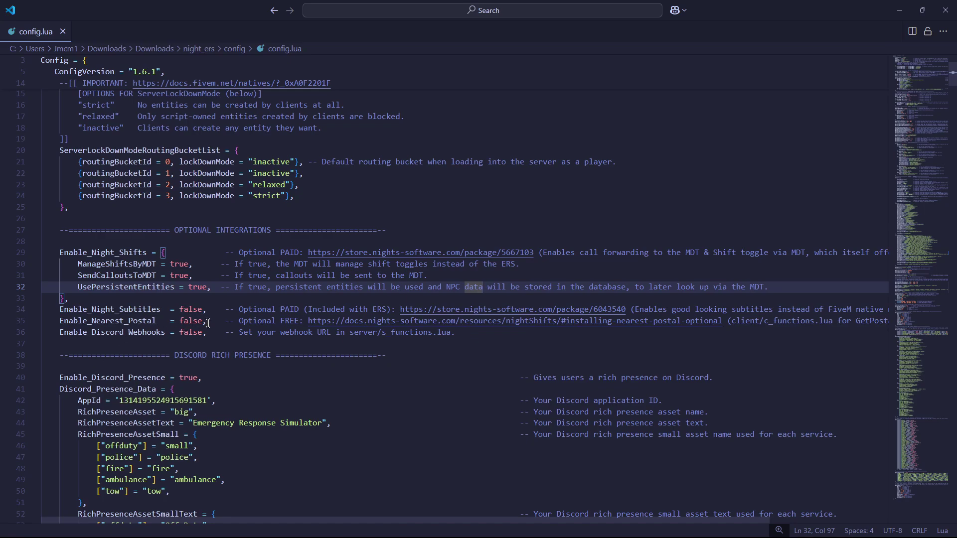
Set Enable_Nearest_Postal to true in the optional integrations.
drag(202, 322, 83, 322)
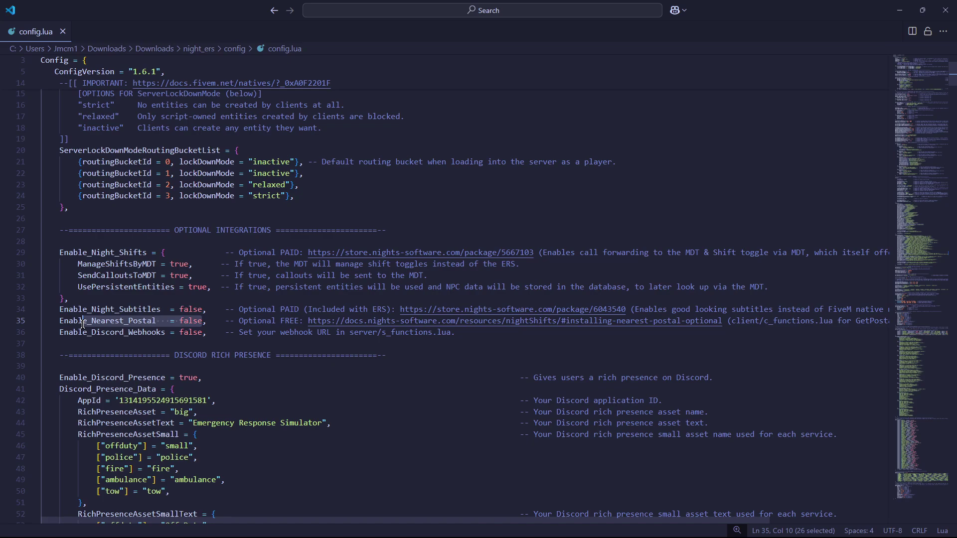
double_click(182, 321)
text(true)
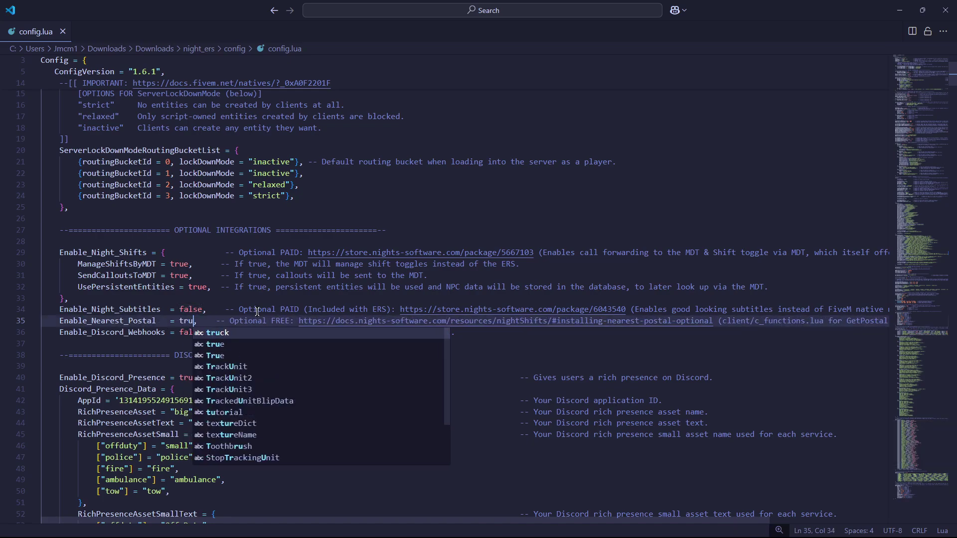
key(Escape)
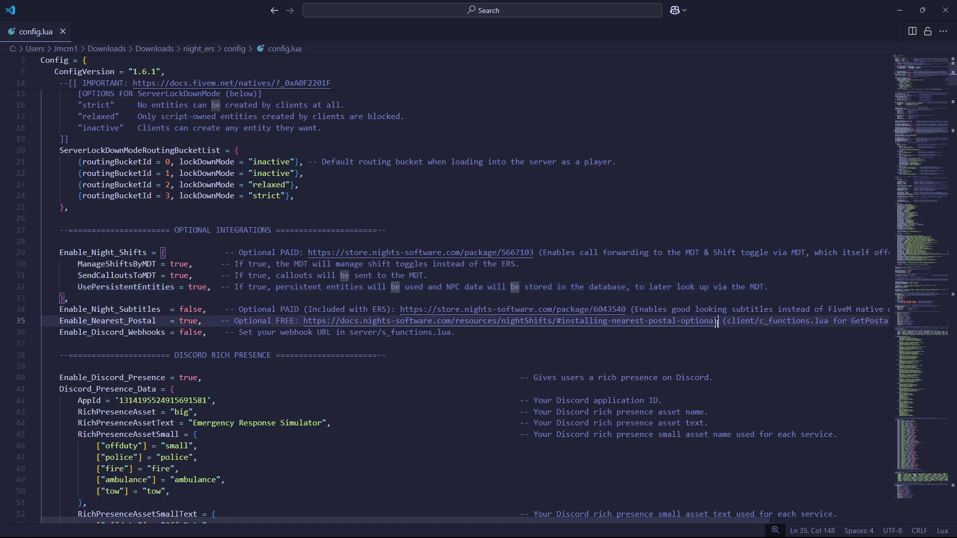
Open the nearest-postal documentation link from config.lua in the browser and download the resource from its direct download link.
drag(717, 321, 308, 323)
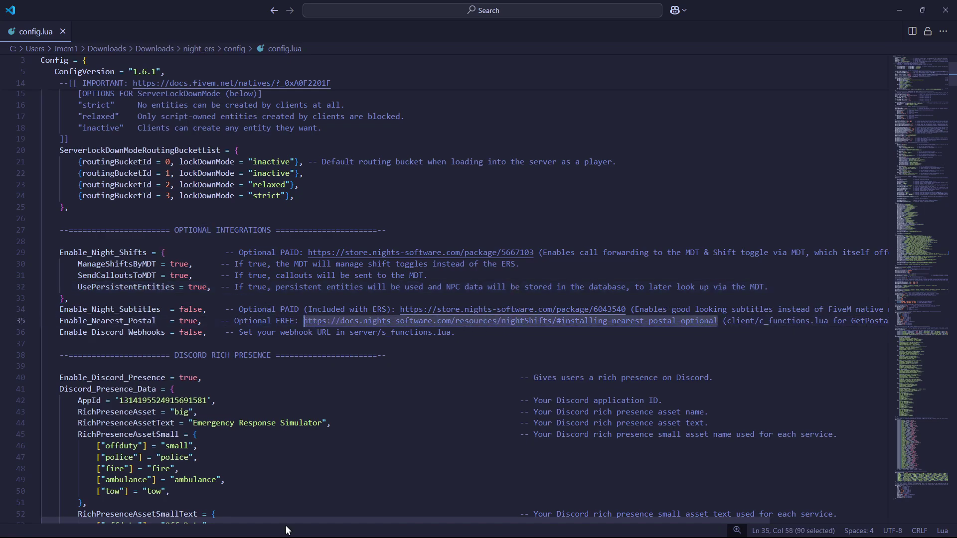
click(315, 533)
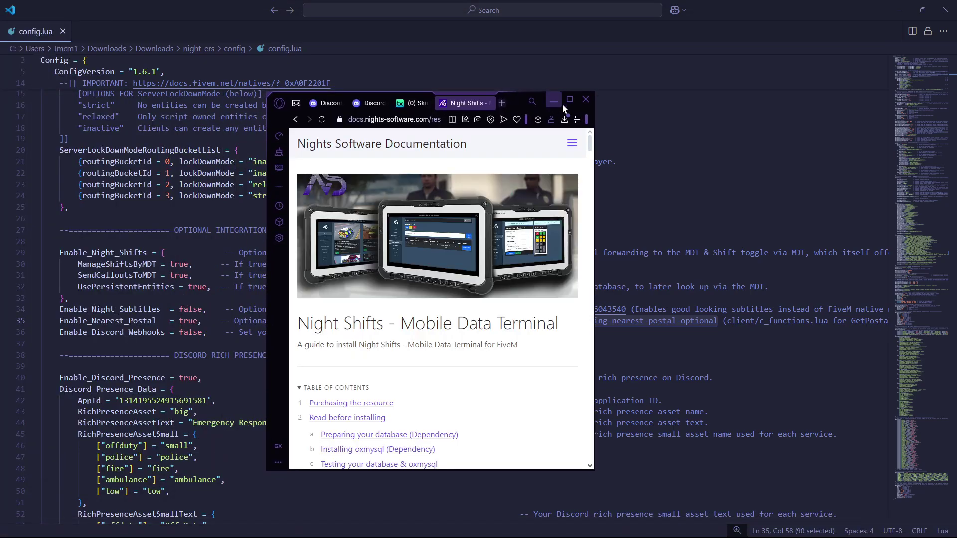
click(568, 104)
scroll(309, 379, down, 3)
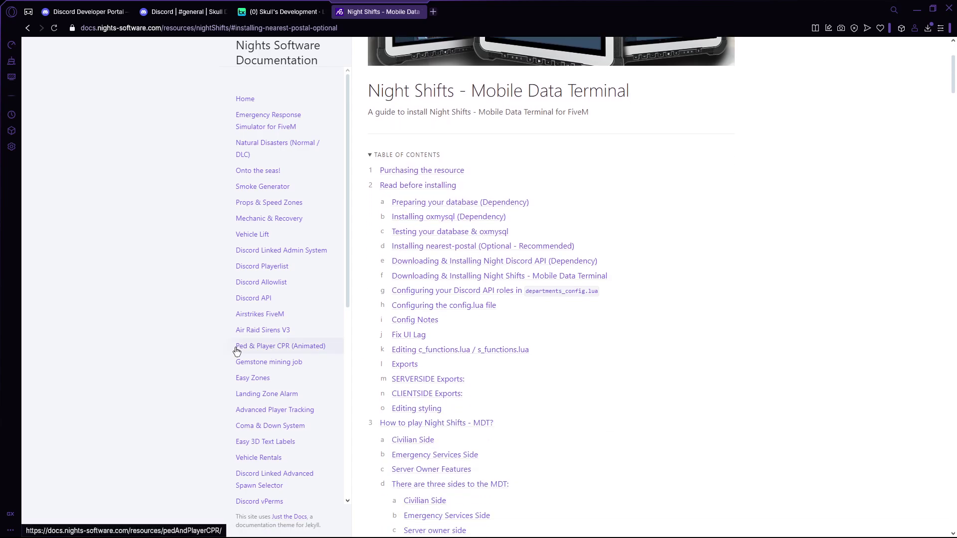
scroll(384, 392, down, 15)
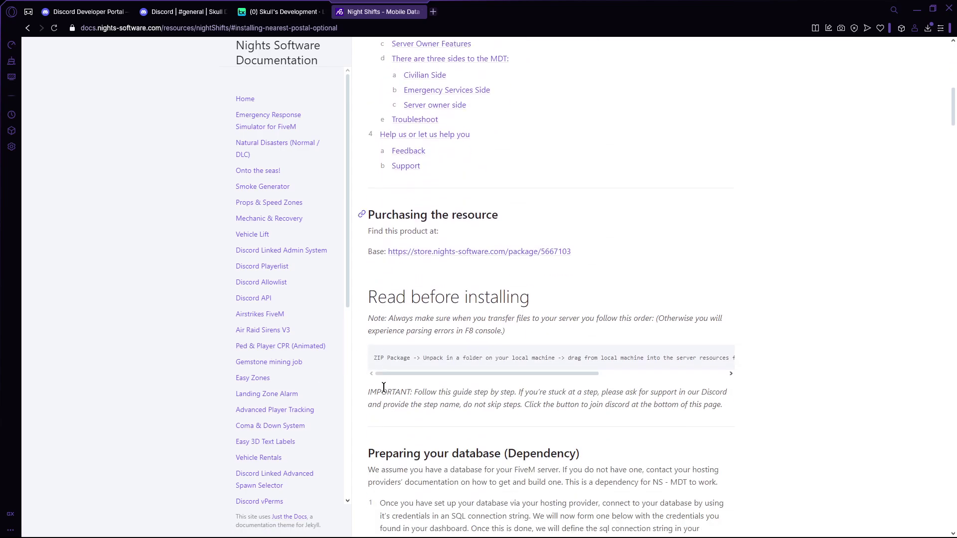
scroll(383, 388, down, 10)
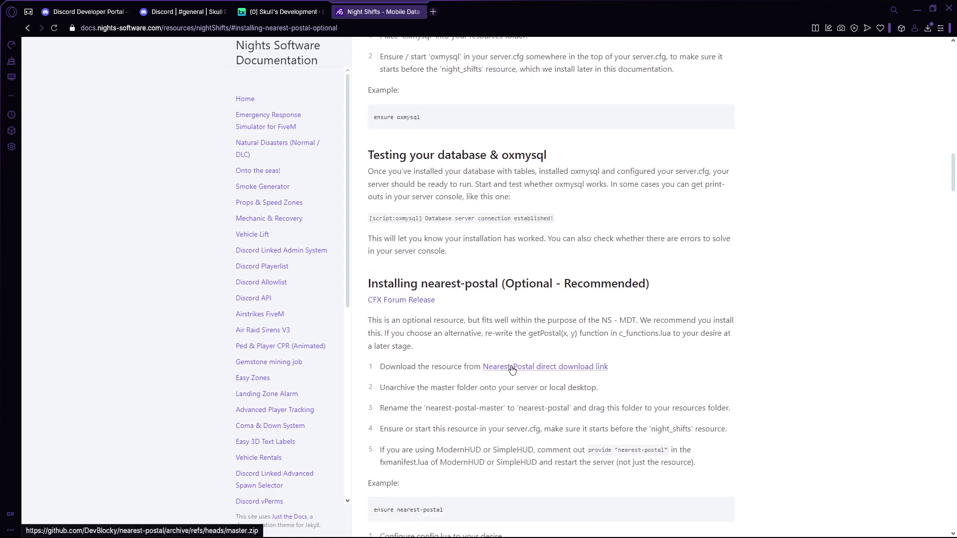
click(511, 369)
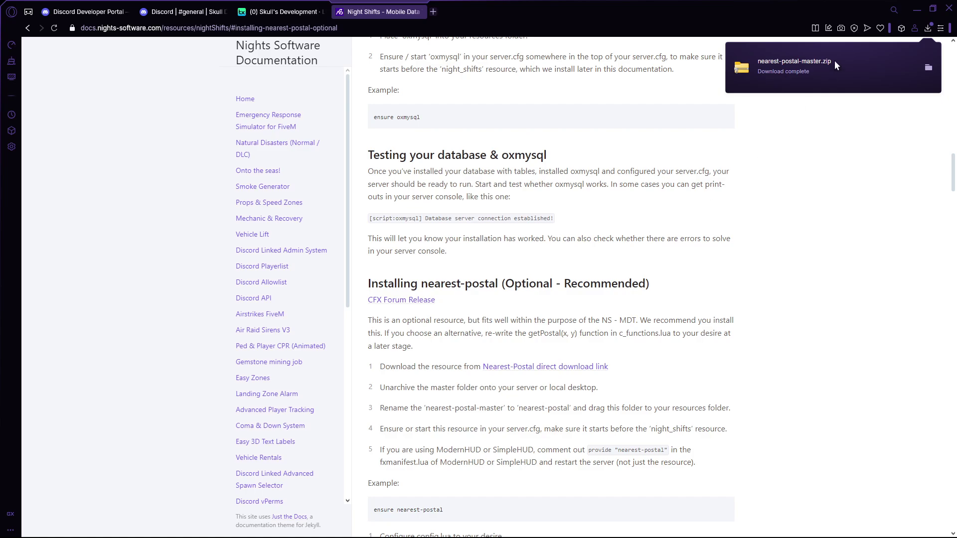
click(917, 7)
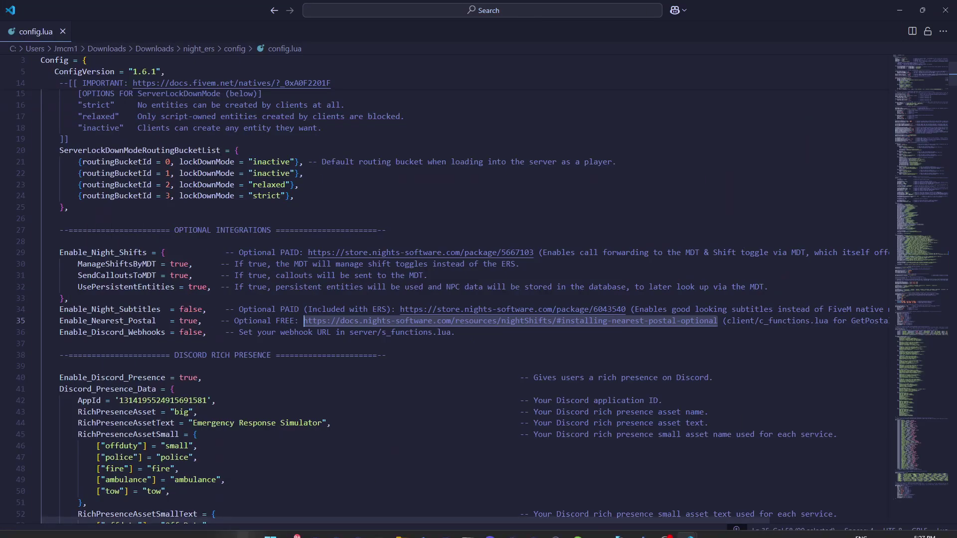
Switch to File Explorer and extract nearest-postal-master.zip in the Downloads folder.
click(402, 534)
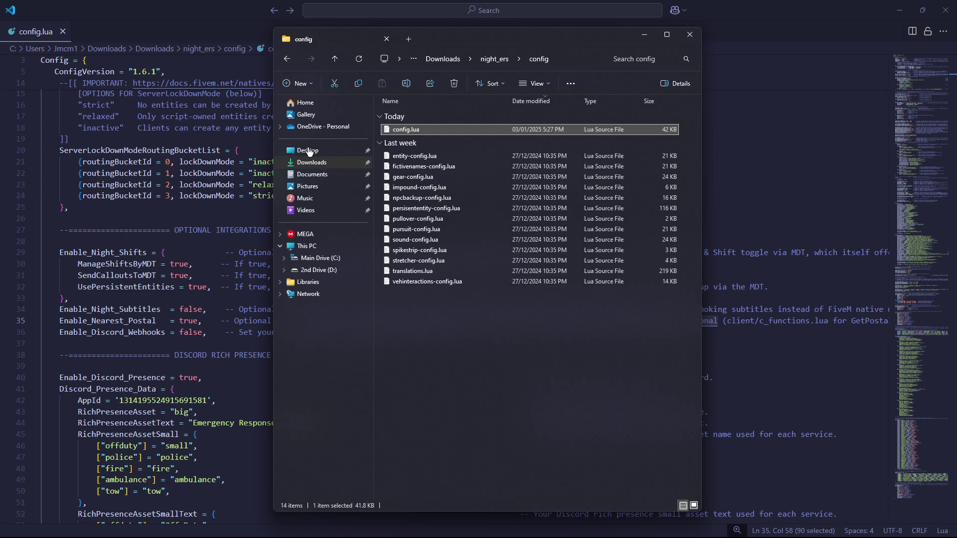
click(312, 162)
click(404, 141)
right_click(404, 141)
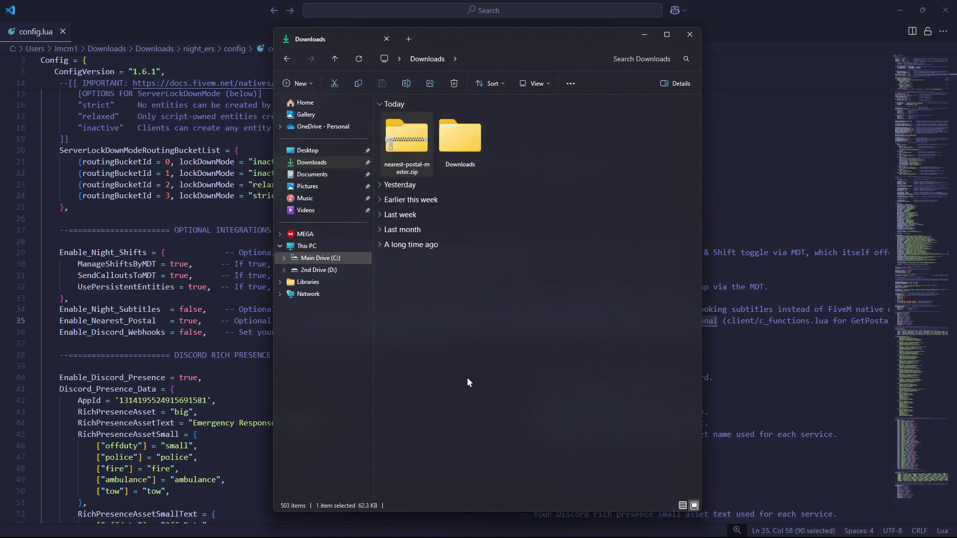
mouse_move(478, 397)
click(576, 411)
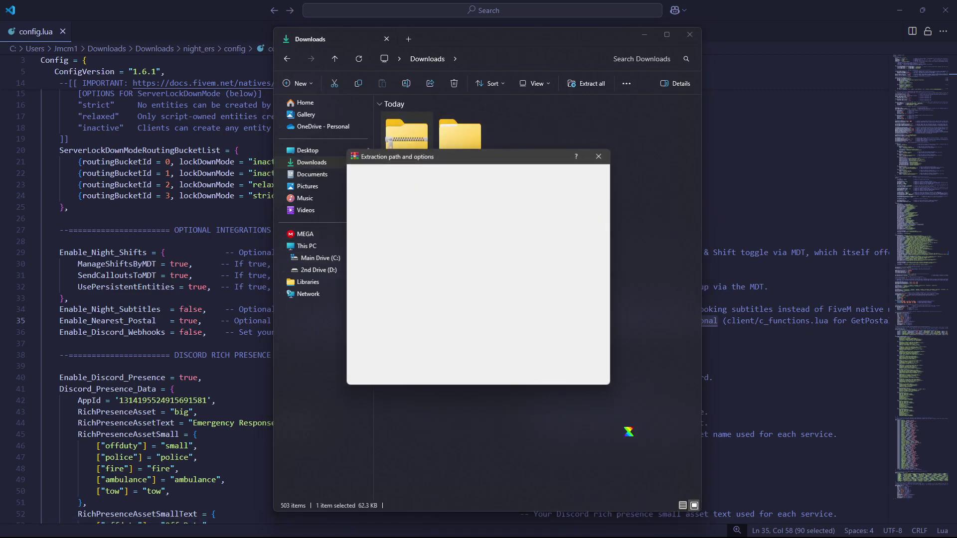
key(Return)
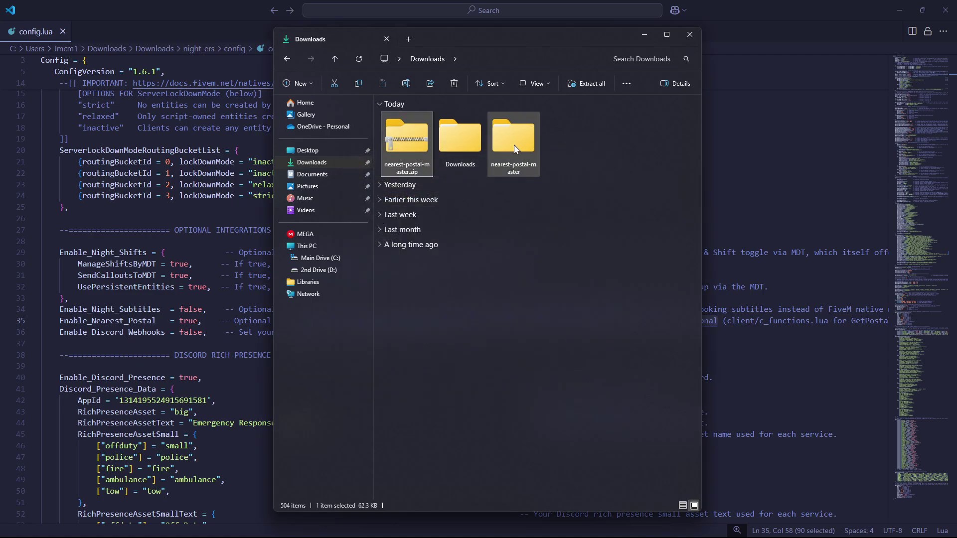
Look inside the extracted nearest-postal-master folder and rename its inner nearest-postal-master folder to nearest-postal.
double_click(513, 142)
double_click(414, 129)
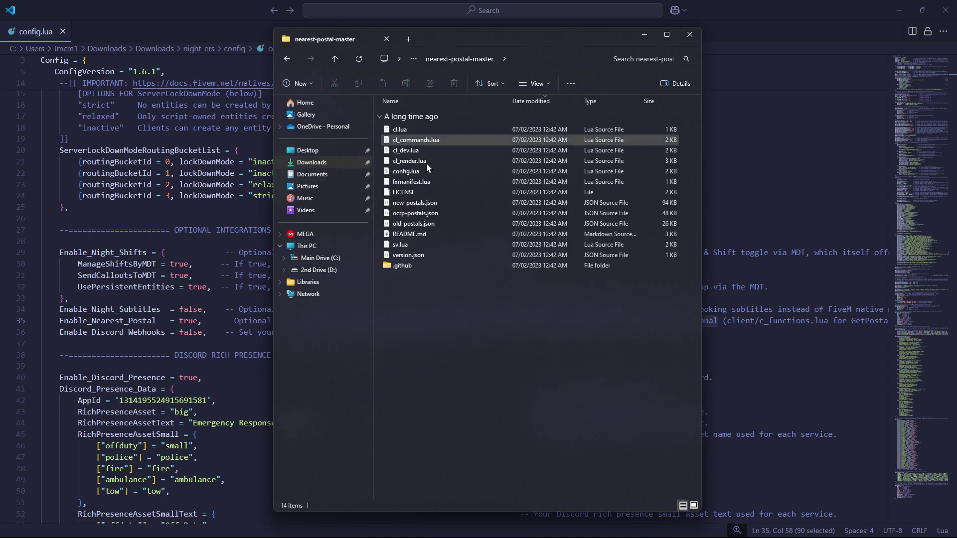
double_click(392, 267)
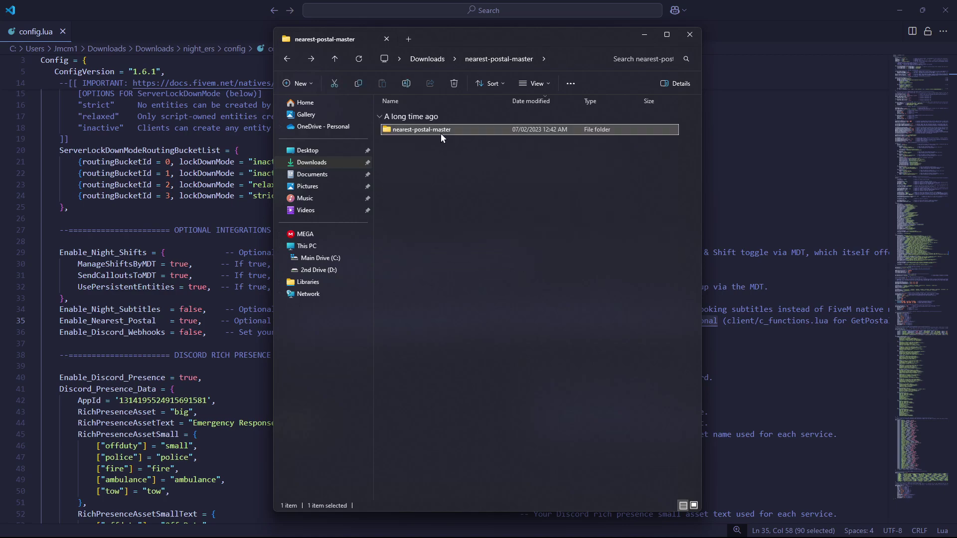
right_click(471, 131)
click(499, 145)
click(458, 131)
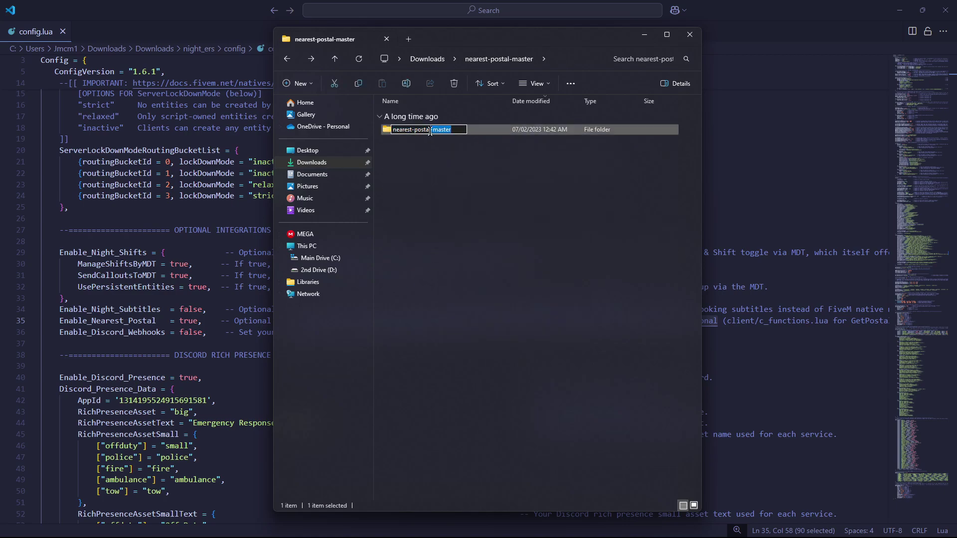
key(BackSpace)
key(BackSpace)
key(BackSpace)
key(BackSpace)
key(BackSpace)
key(BackSpace)
key(BackSpace)
key(Return)
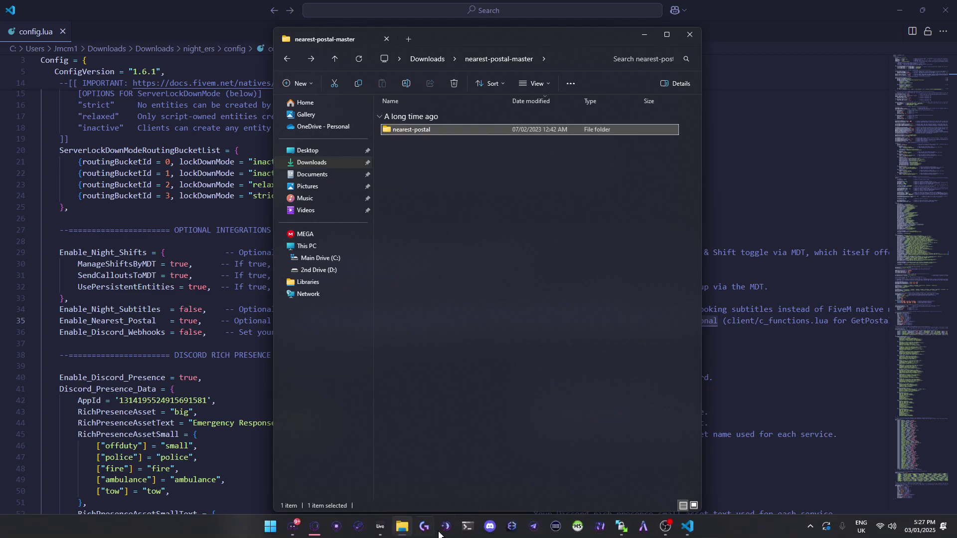
Move the nearest-postal folder into the inner Downloads folder alongside night_discordapi, night_ers and night_shifts.
right_click(412, 131)
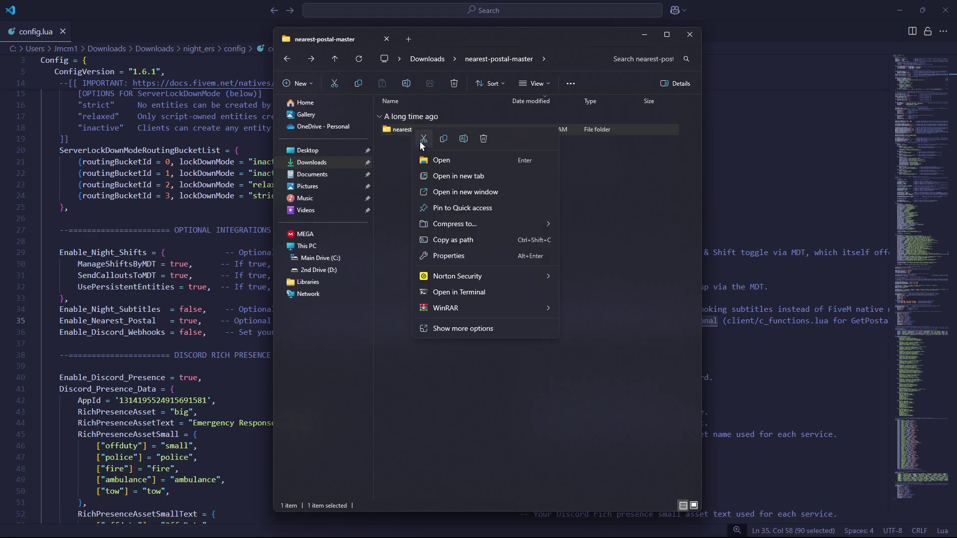
click(429, 144)
key(alt+Up)
click(445, 145)
double_click(444, 145)
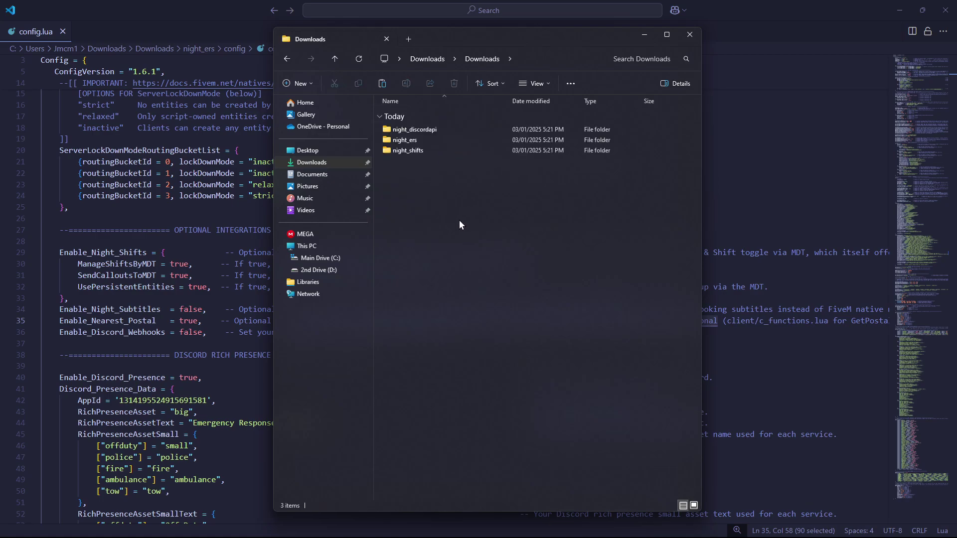
right_click(459, 221)
click(474, 234)
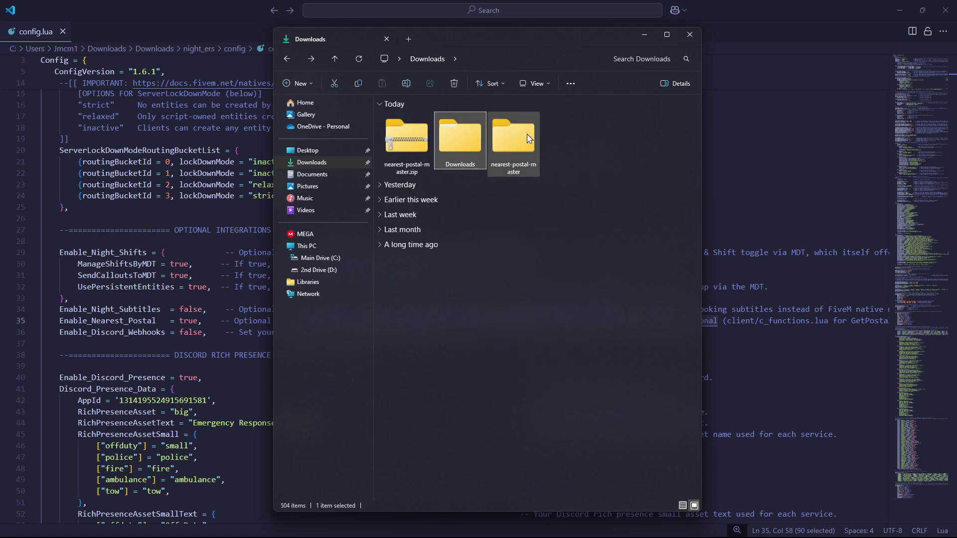
Delete the leftover nearest-postal-master archive and extracted folder from the main Downloads folder, and reopen the inner Downloads folder.
key(alt+Up)
click(460, 145)
double_click(406, 137)
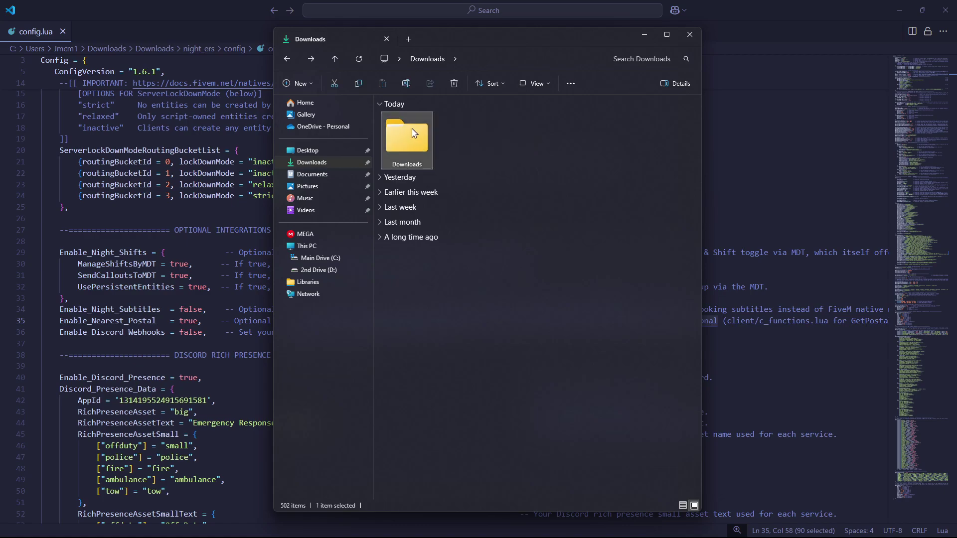
Switch back to config.lua in Visual Studio Code and review the optional integrations and Discord rich presence settings.
double_click(409, 179)
key(alt+Up)
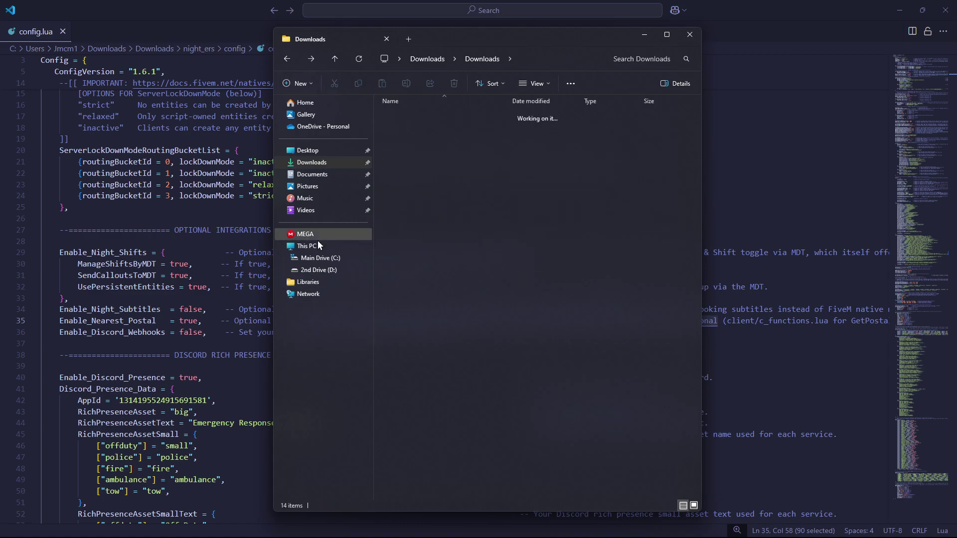
click(155, 230)
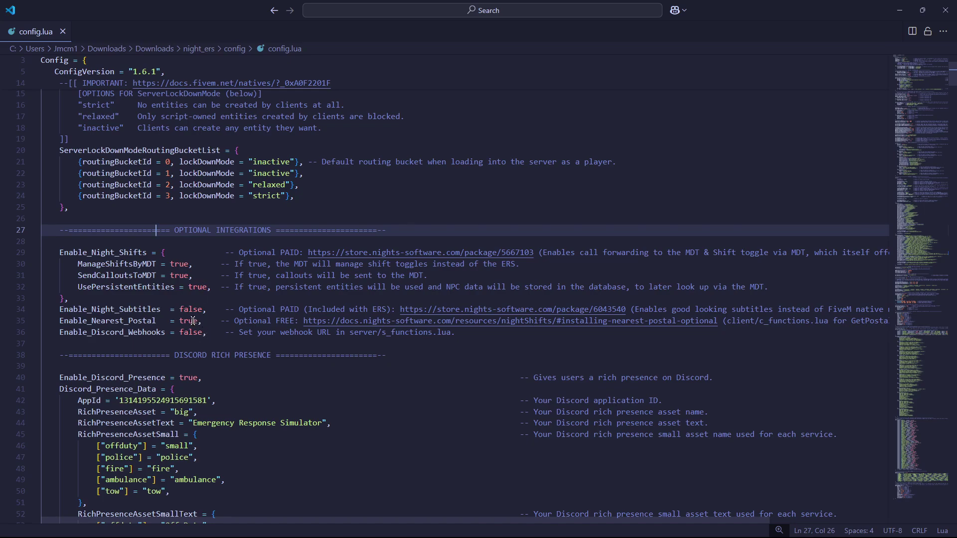
click(193, 321)
scroll(184, 279, down, 5)
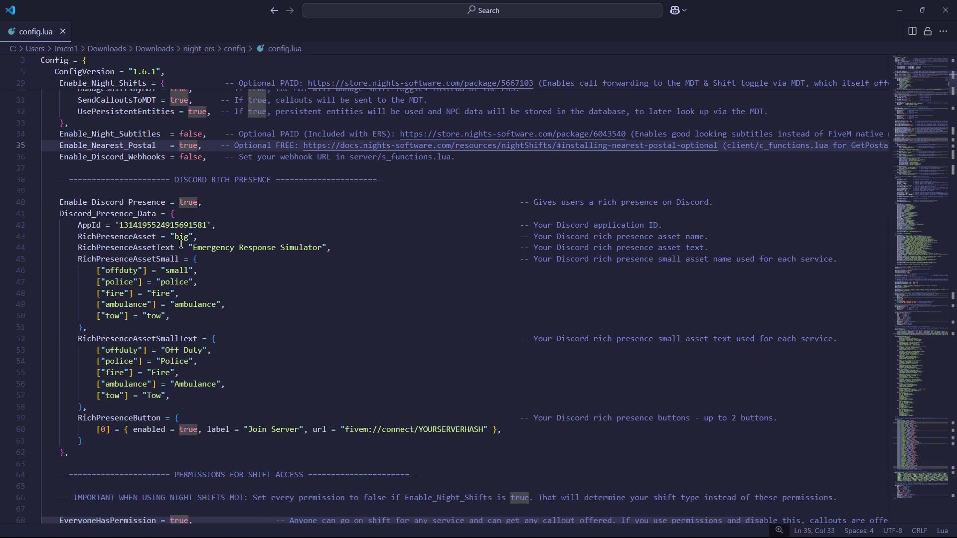
double_click(159, 227)
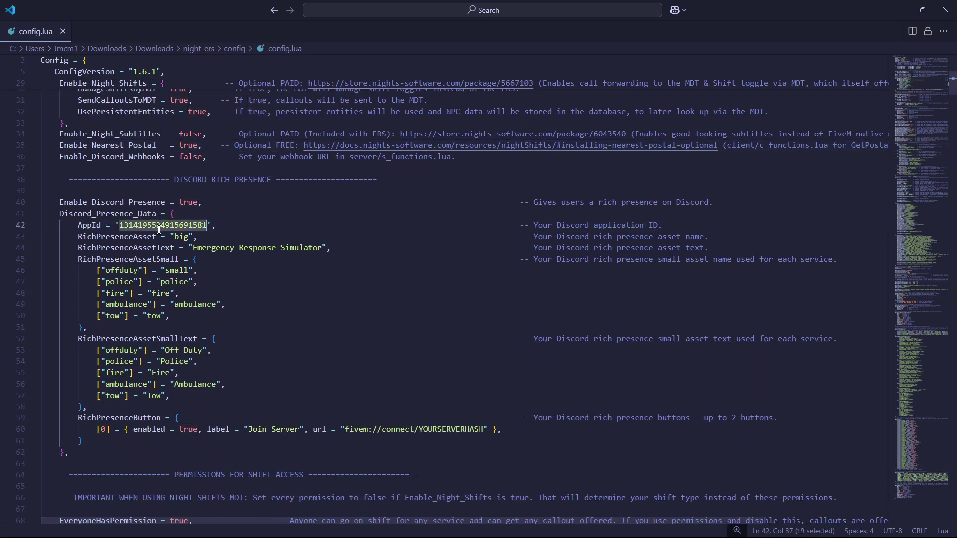
click(194, 202)
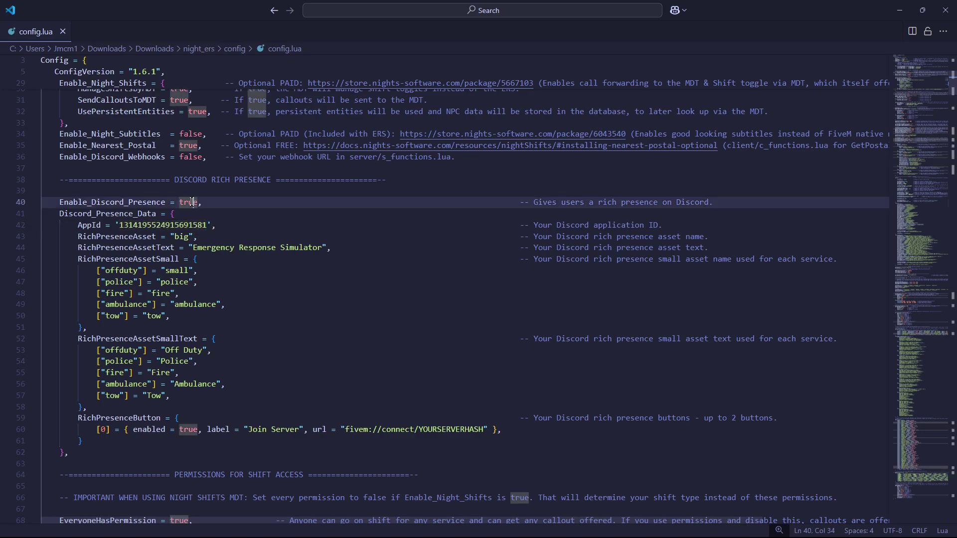
double_click(161, 225)
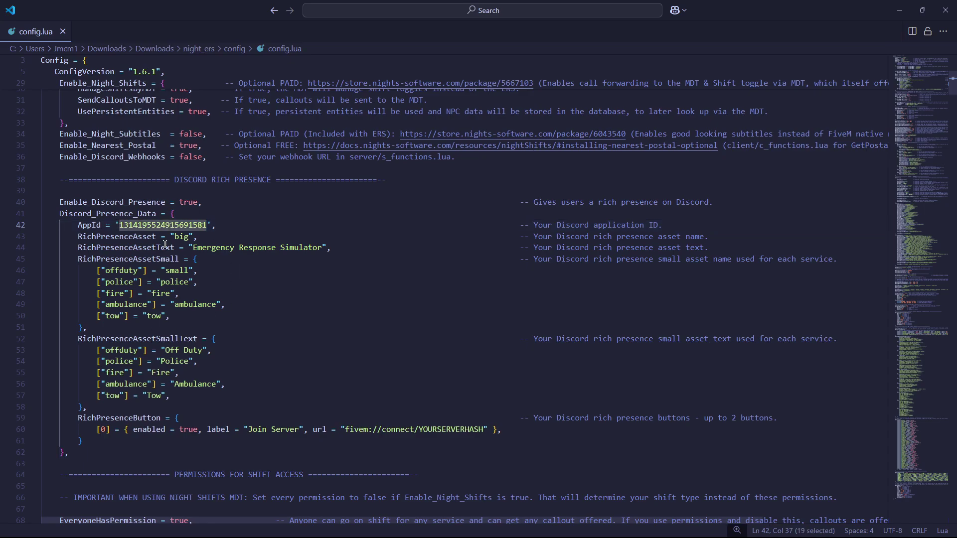
scroll(145, 262, down, 2)
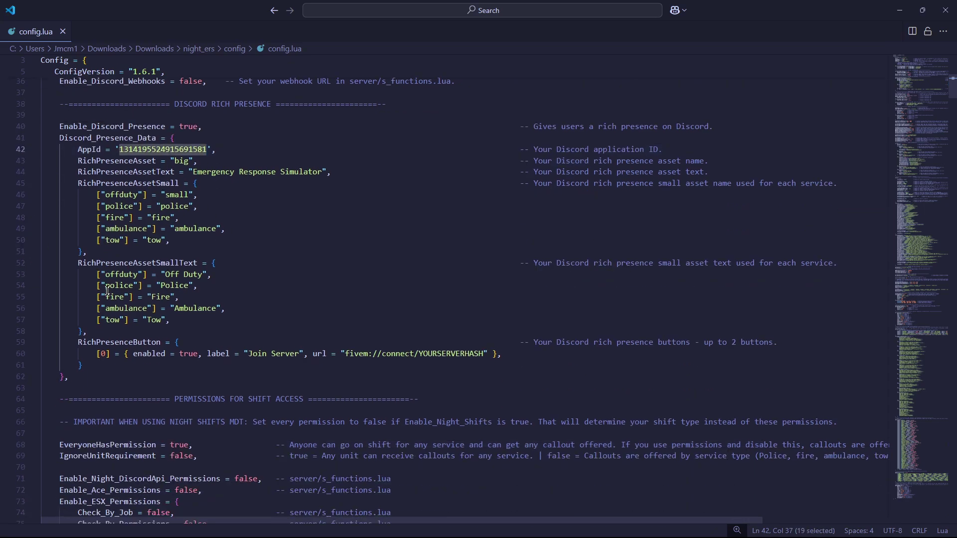
scroll(111, 279, down, 5)
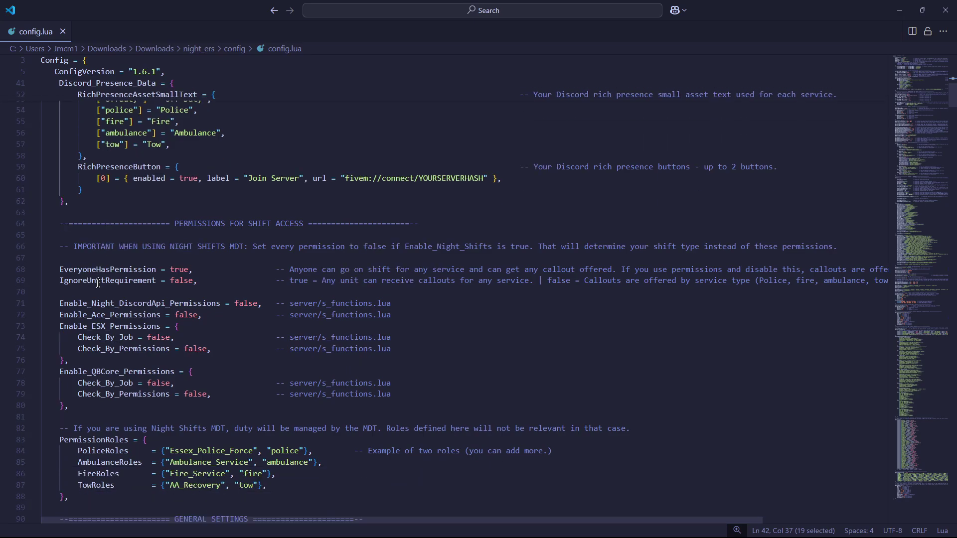
Review the shift access permission settings, covering EveryoneHasPermission and the DiscordApi, Ace, ESX and QBCore options.
click(189, 243)
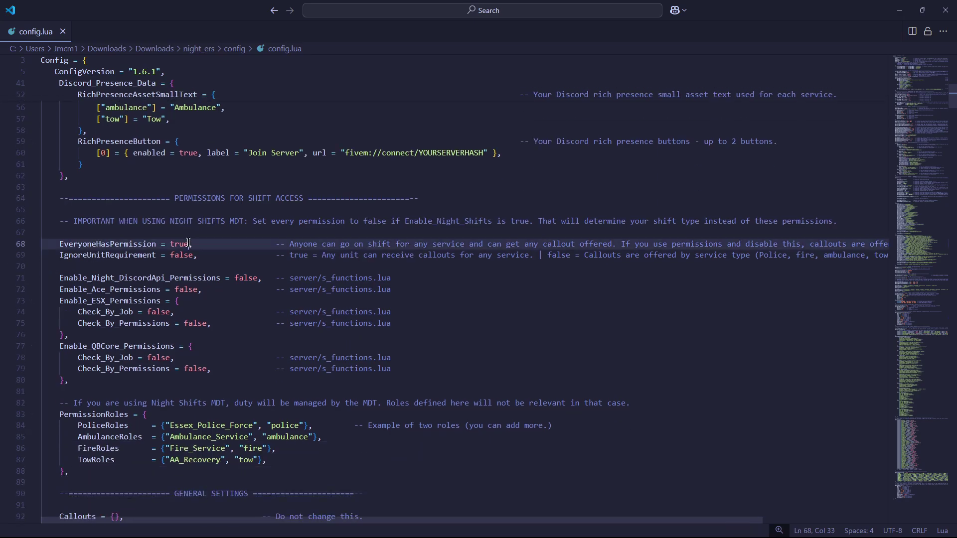
click(189, 289)
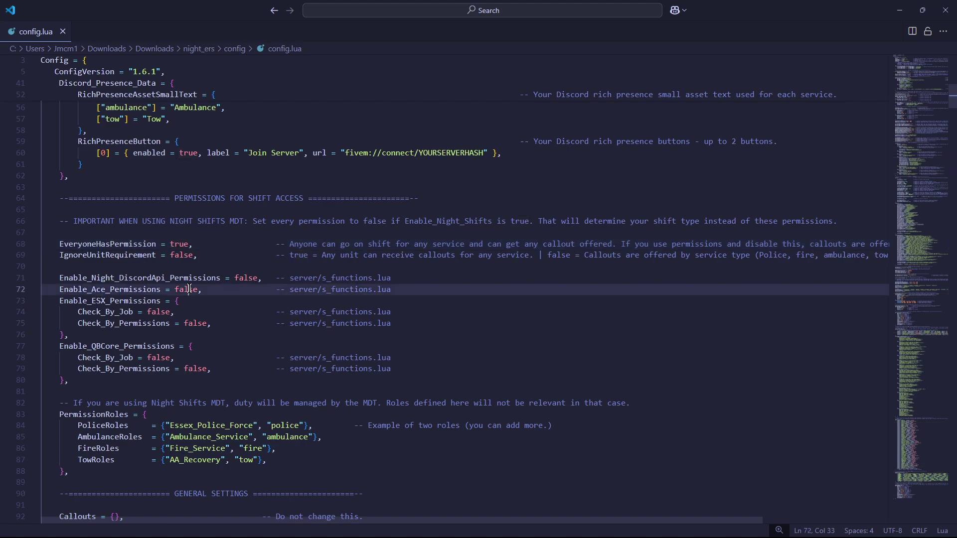
double_click(244, 277)
double_click(180, 290)
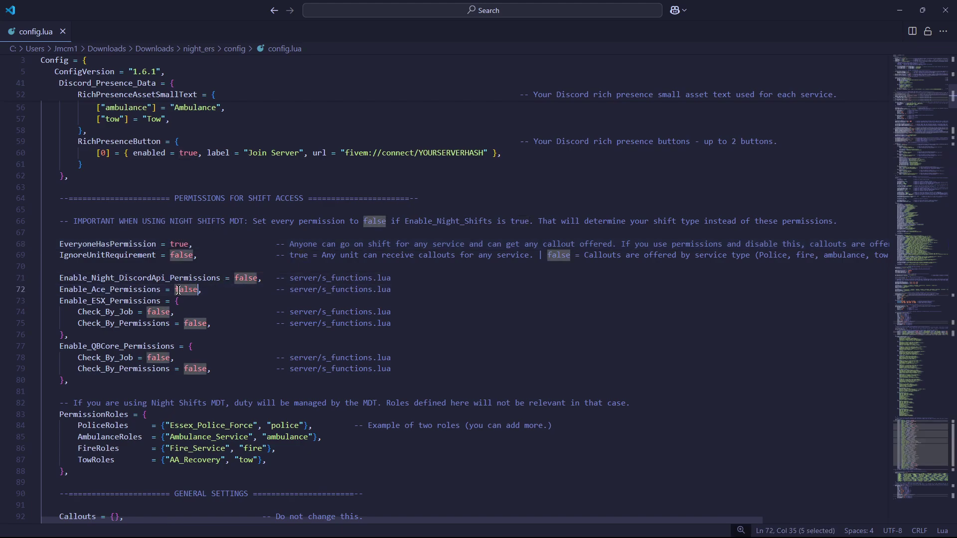
click(166, 299)
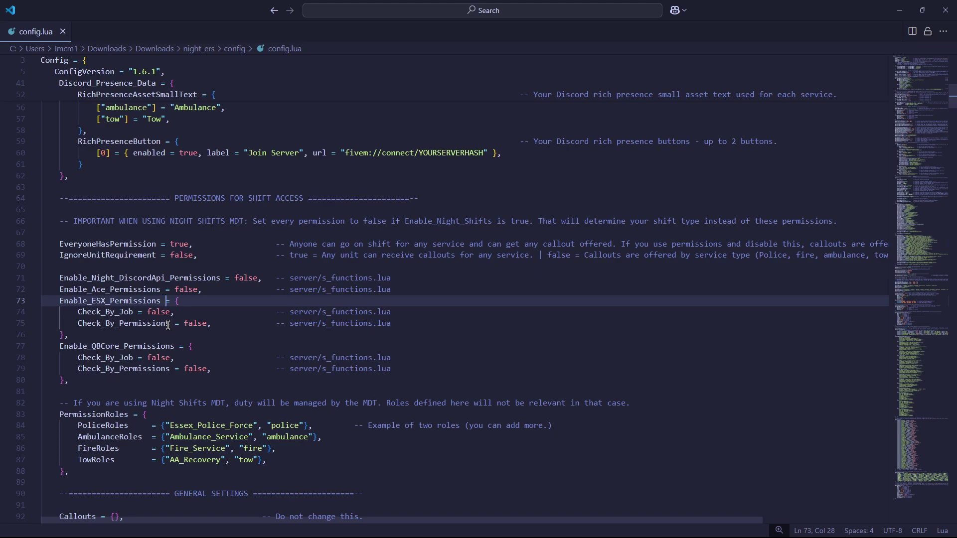
double_click(159, 357)
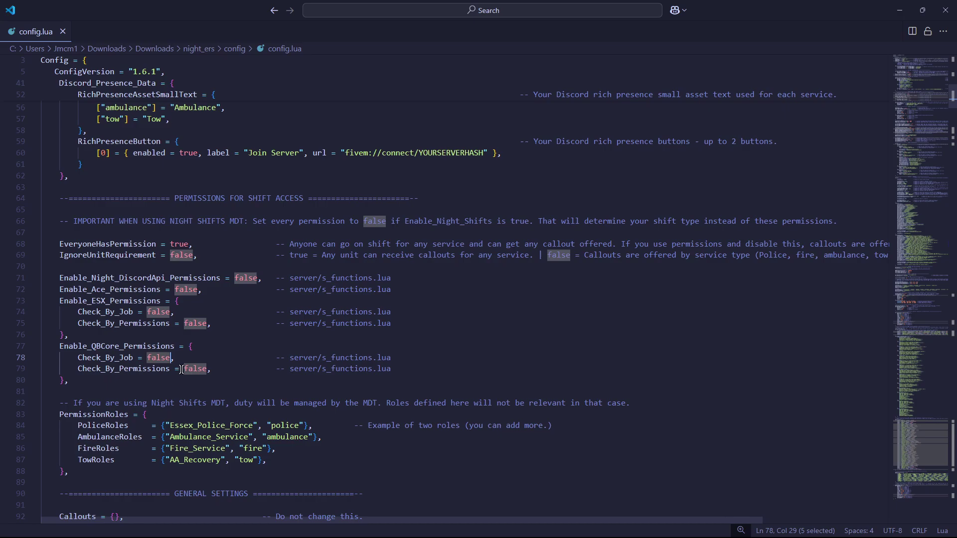
scroll(181, 369, down, 2)
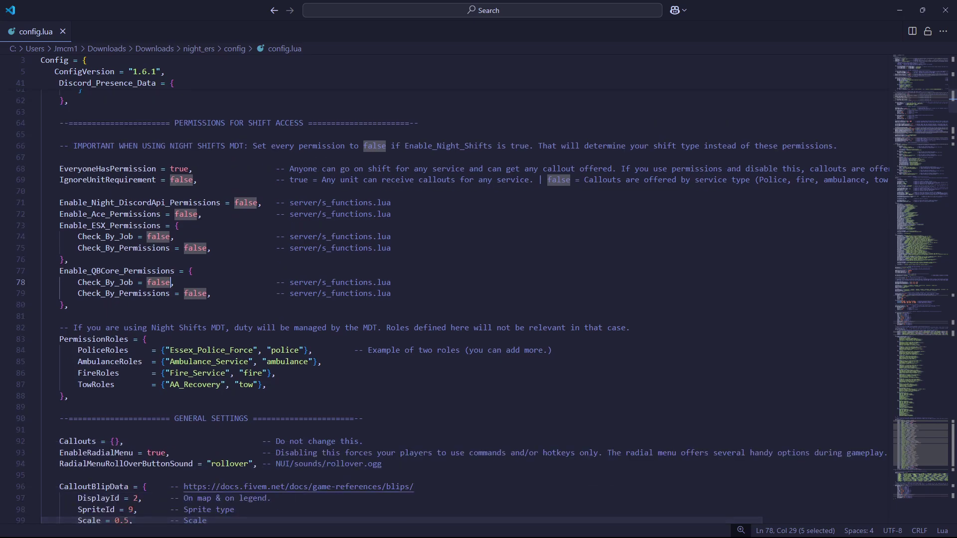
Switch to File Explorer and open config.lua from the night_discordapi folder in Visual Studio Code.
key(alt+Tab)
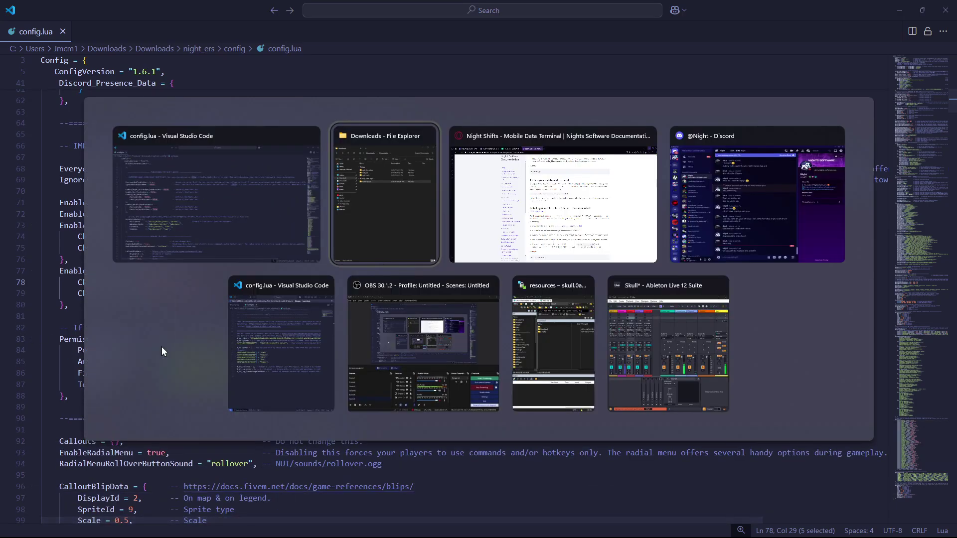
double_click(425, 130)
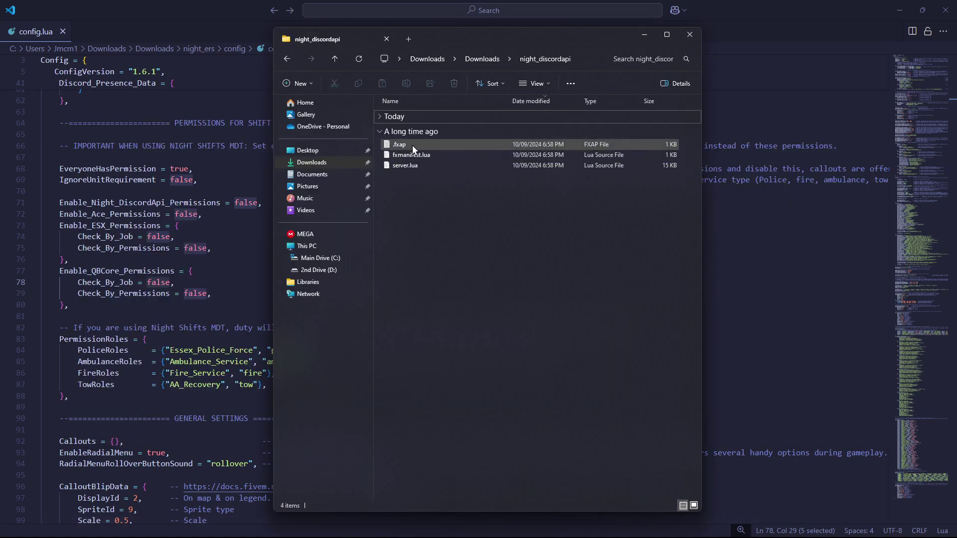
click(380, 116)
click(408, 129)
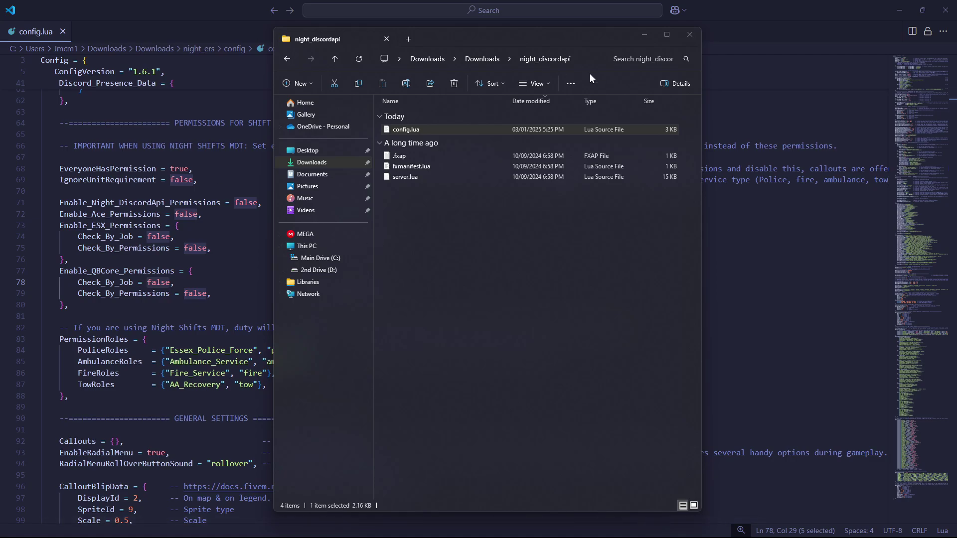
key(Return)
Arrange and enlarge the night_ers and night_discordapi config.lua windows side by side.
drag(779, 1, 272, 40)
drag(184, 65, 758, 136)
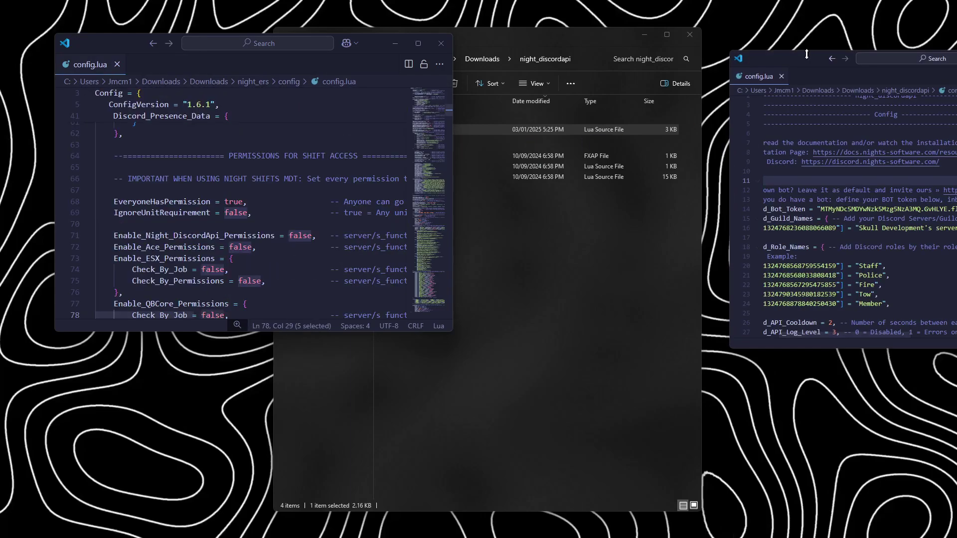
drag(775, 64, 596, 36)
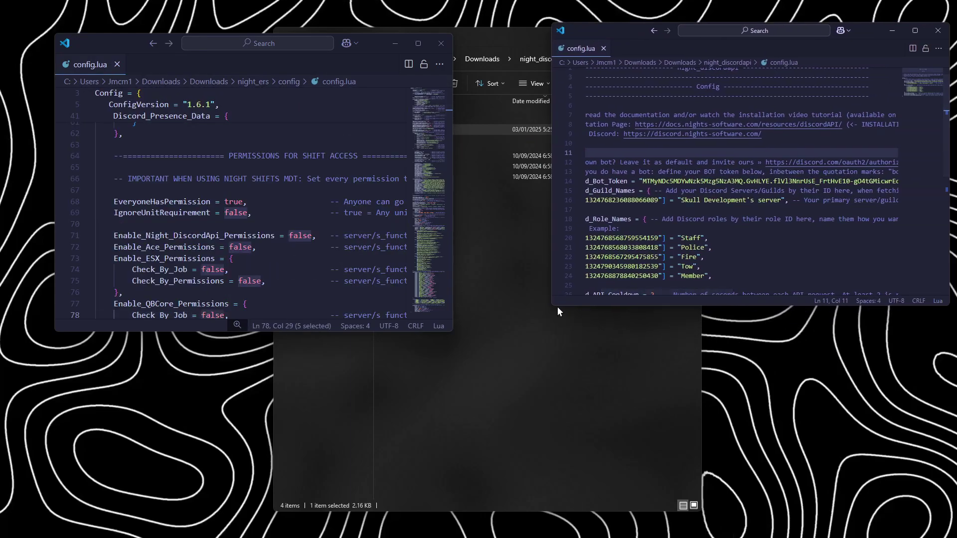
drag(554, 304, 527, 501)
drag(452, 330, 497, 526)
Reduce each PermissionRoles entry in night_ers's config.lua to one role: "police", "ambulance", "fire" and "tow".
drag(319, 385, 231, 406)
key(BackSpace)
key(BackSpace)
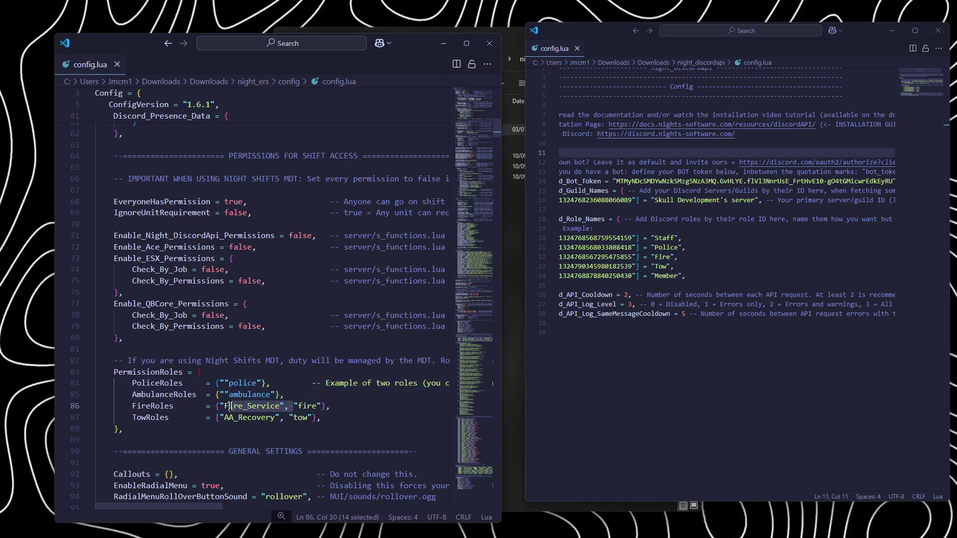
key(BackSpace)
key(BackSpace)
key(Up)
key(Delete)
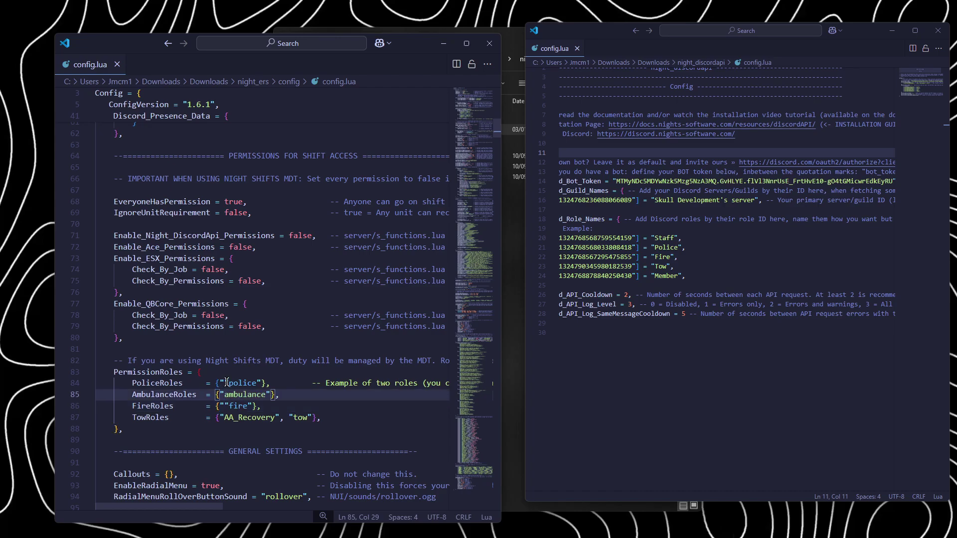
key(Up)
key(Delete)
drag(224, 418, 289, 419)
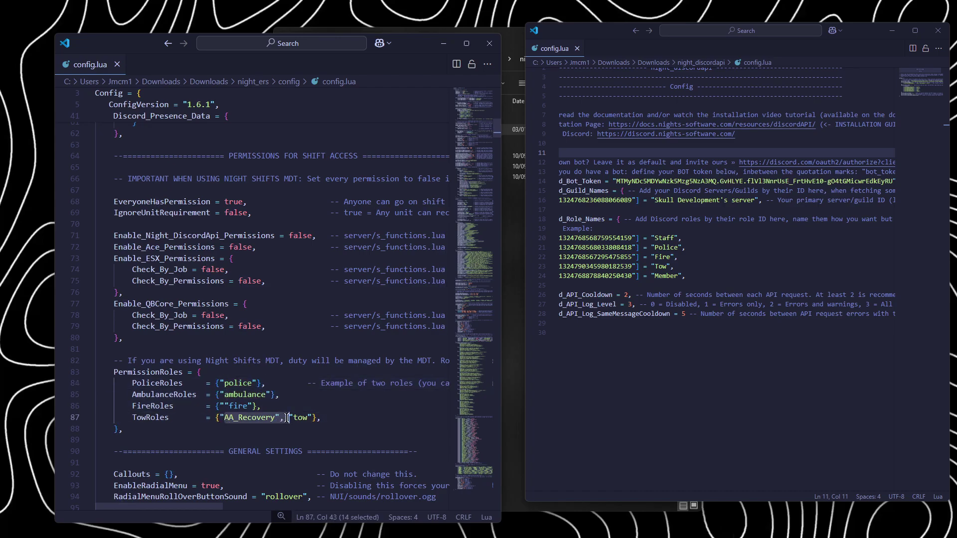
key(BackSpace)
key(Delete)
key(Up)
key(Delete)
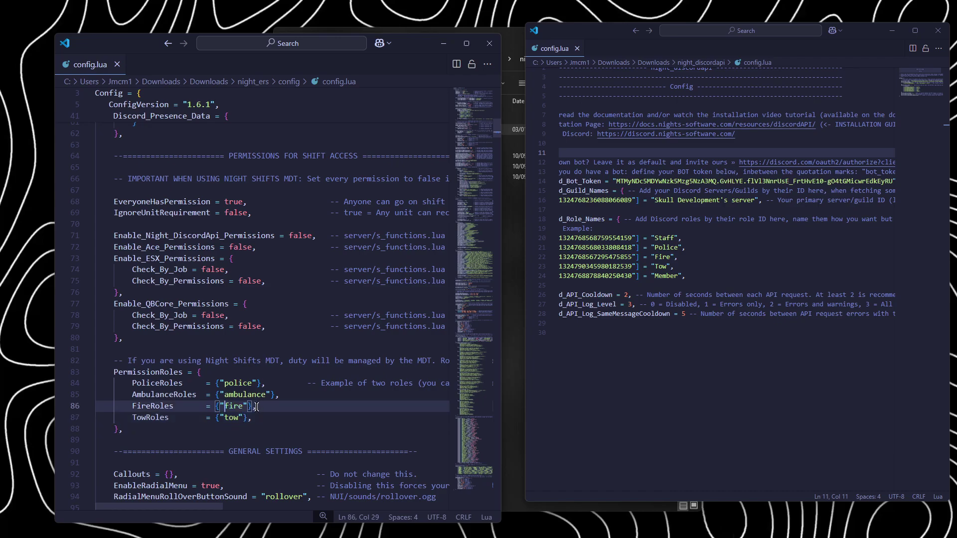
Set PoliceRoles to "Police" and AmbulanceRoles to "Fire" to match the Discord role names in night_discordapi's config.lua.
click(241, 382)
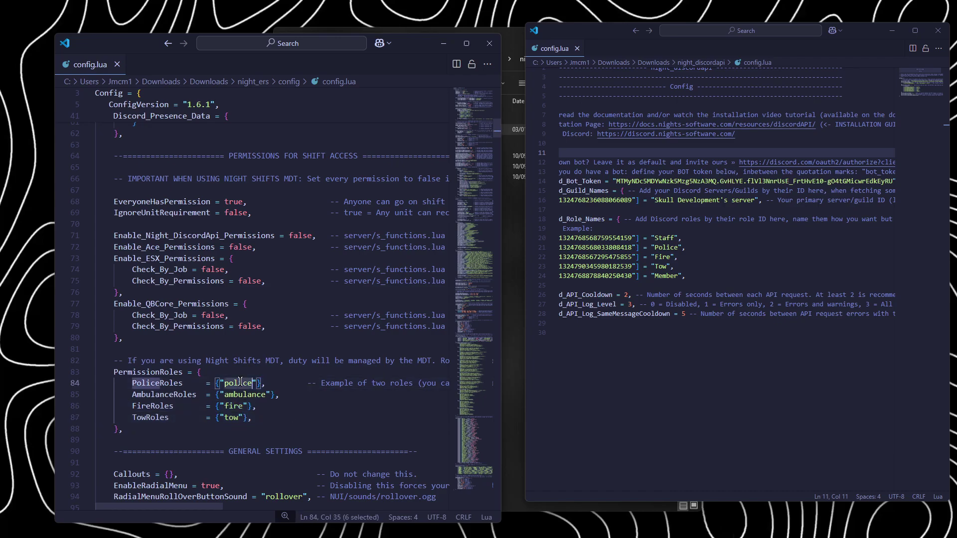
double_click(240, 382)
key(Caps_Lock)
text(P)
key(Caps_Lock)
text(olice)
key(Caps_Lock)
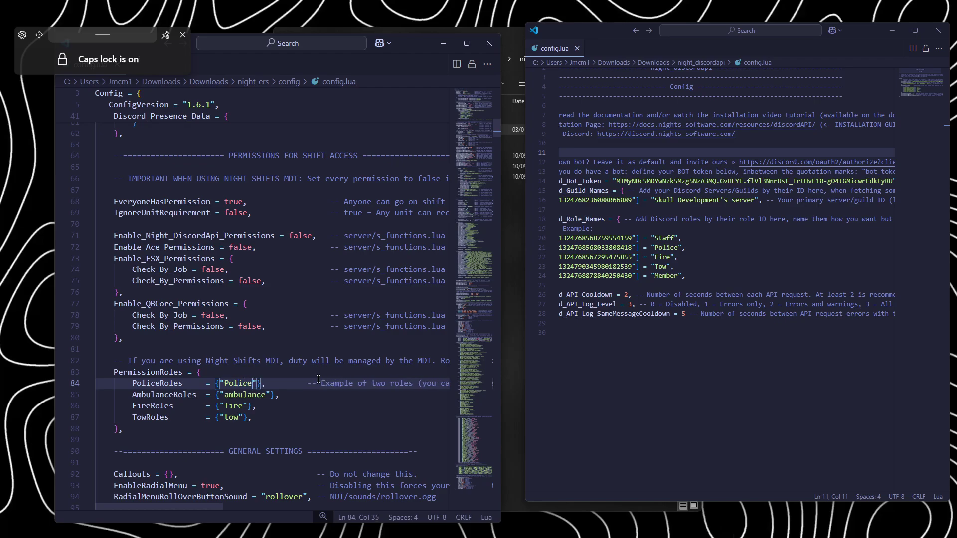
double_click(245, 394)
text(F)
key(Caps_Lock)
text(ire)
key(Caps_Lock)
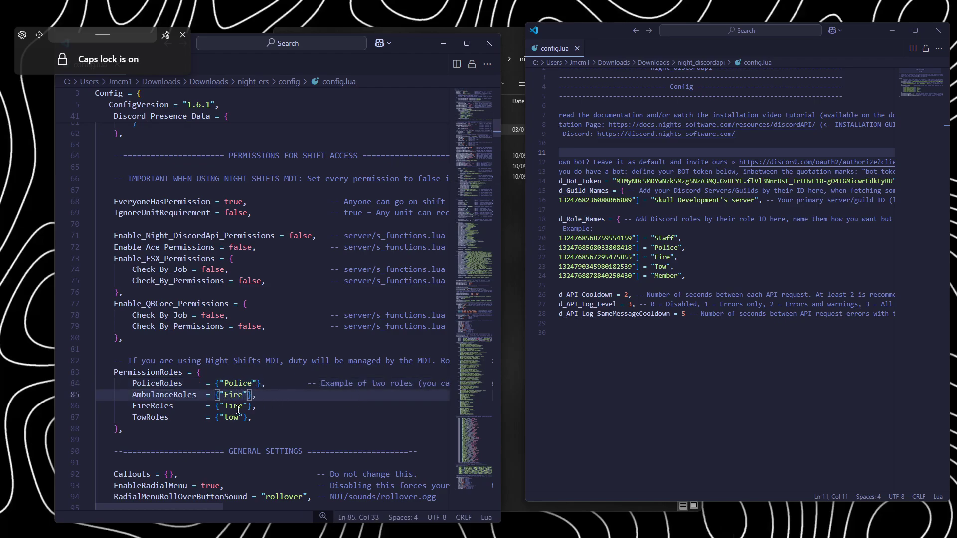
Set FireRoles to "Fire" and TowRoles to "Tow" in night_ers's PermissionRoles.
double_click(236, 406)
text(F)
key(Caps_Lock)
text(ire)
key(Caps_Lock)
double_click(231, 417)
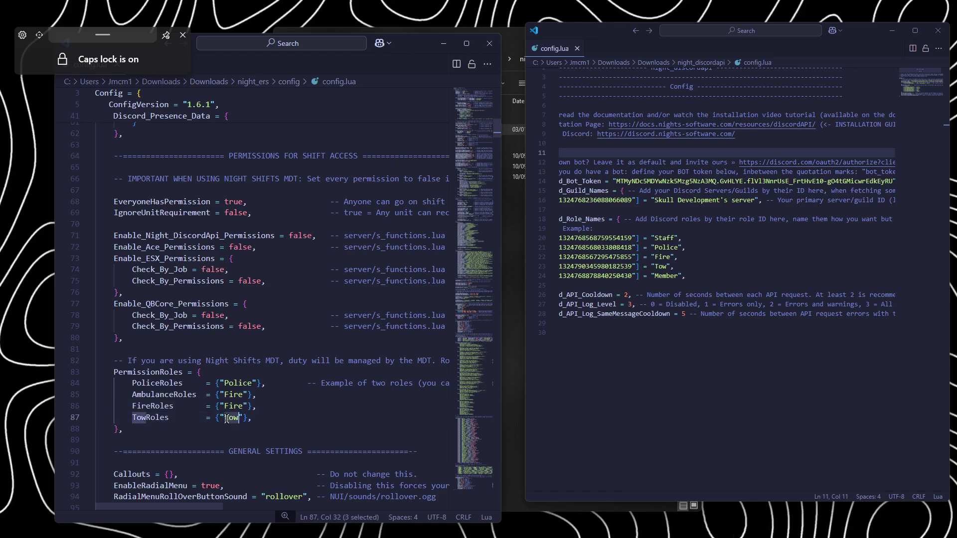
text(T)
key(Caps_Lock)
text(ow)
scroll(277, 393, down, 10)
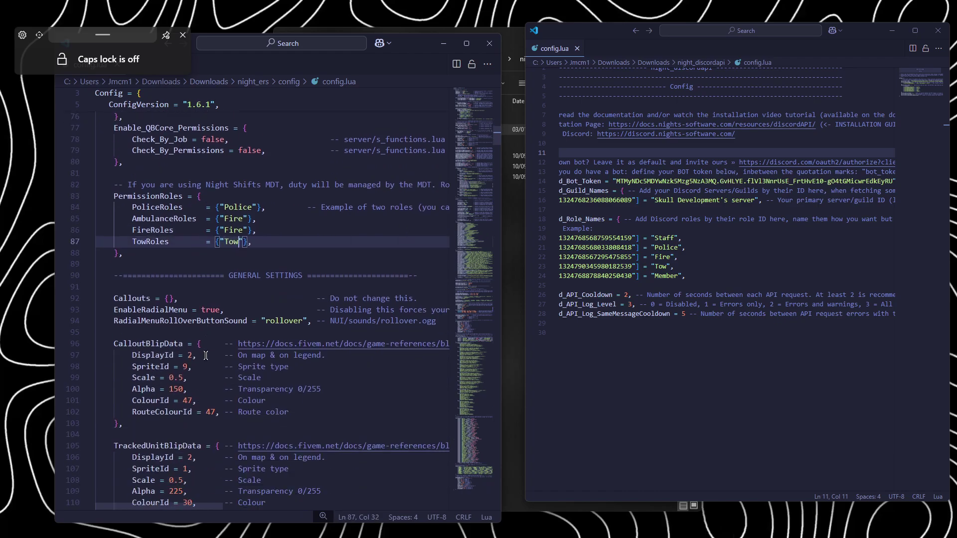
Close the night_discordapi config.lua window and maximize the night_ers config.lua window.
click(740, 132)
key(Down)
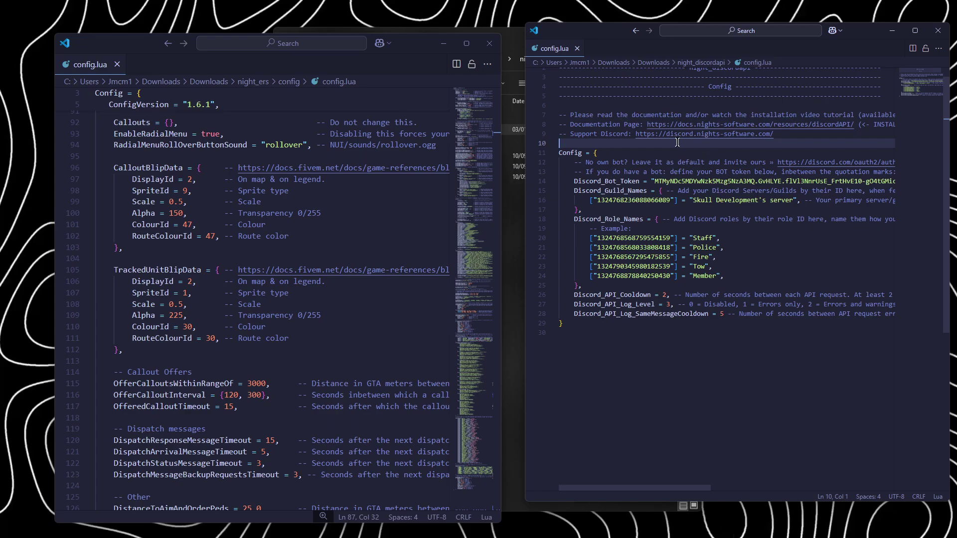
click(748, 150)
click(938, 30)
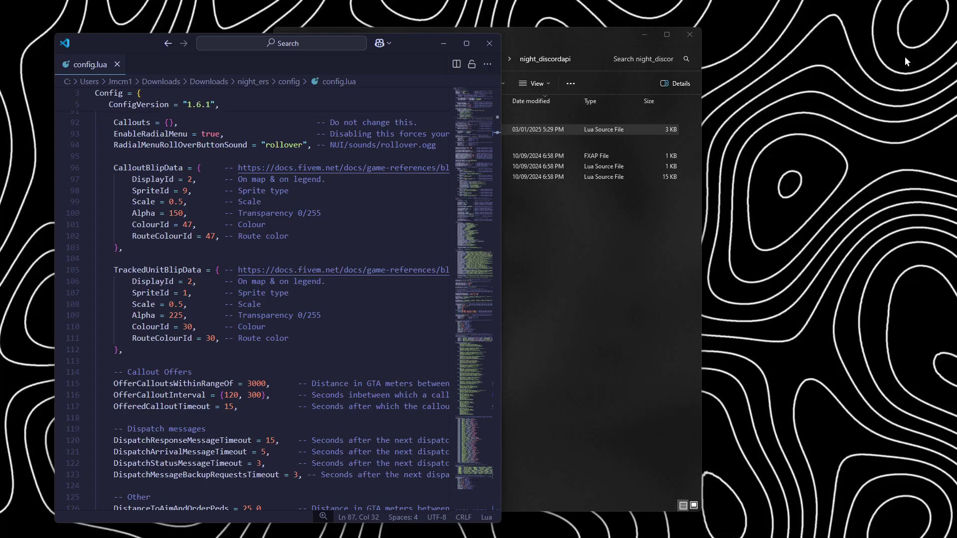
click(466, 43)
Review night_ers's callout, dispatch, gameplay and target integration settings, including DisablePvP.
scroll(133, 249, down, 3)
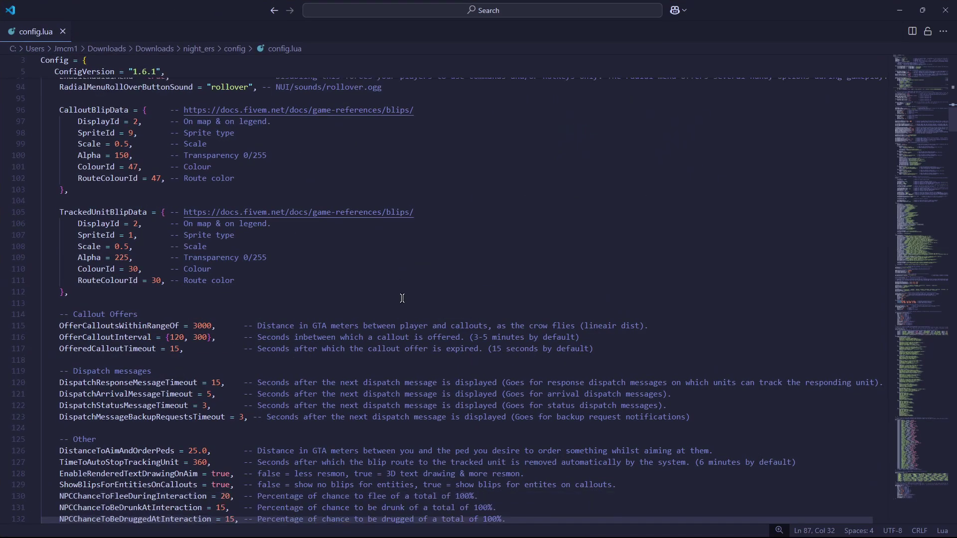
scroll(265, 252, down, 10)
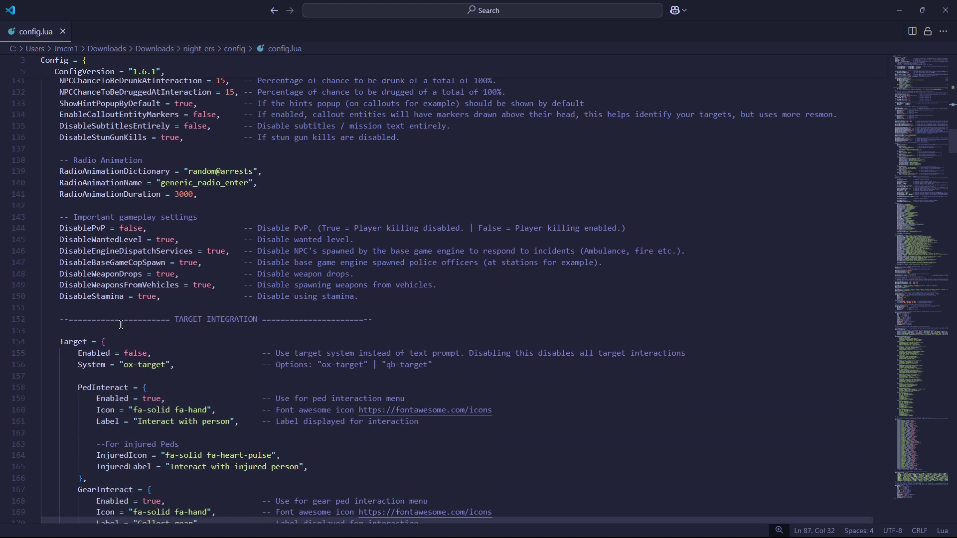
double_click(135, 232)
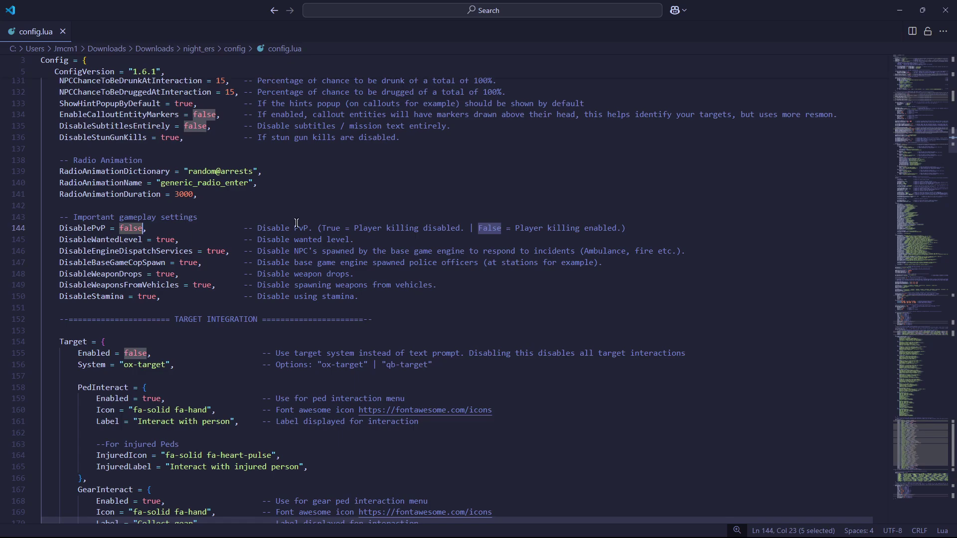
scroll(158, 245, down, 5)
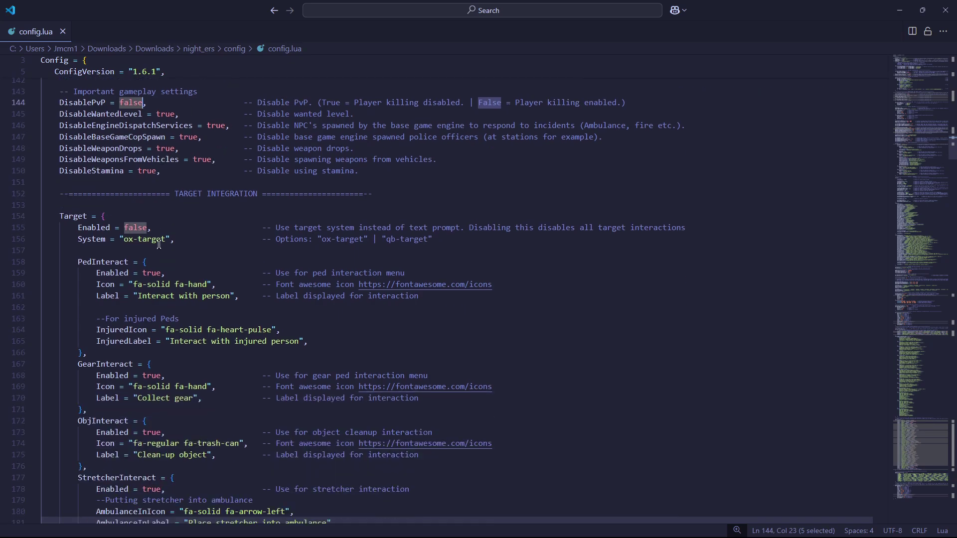
scroll(337, 253, up, 4)
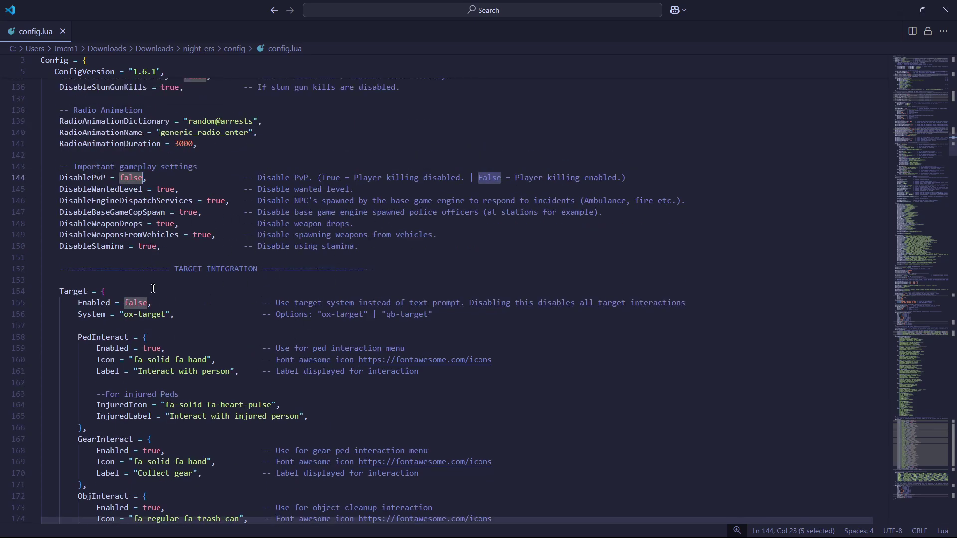
Review night_ers's target interaction settings, the HotKeys for shift, callouts and interactions, and the Commands list.
scroll(152, 289, down, 17)
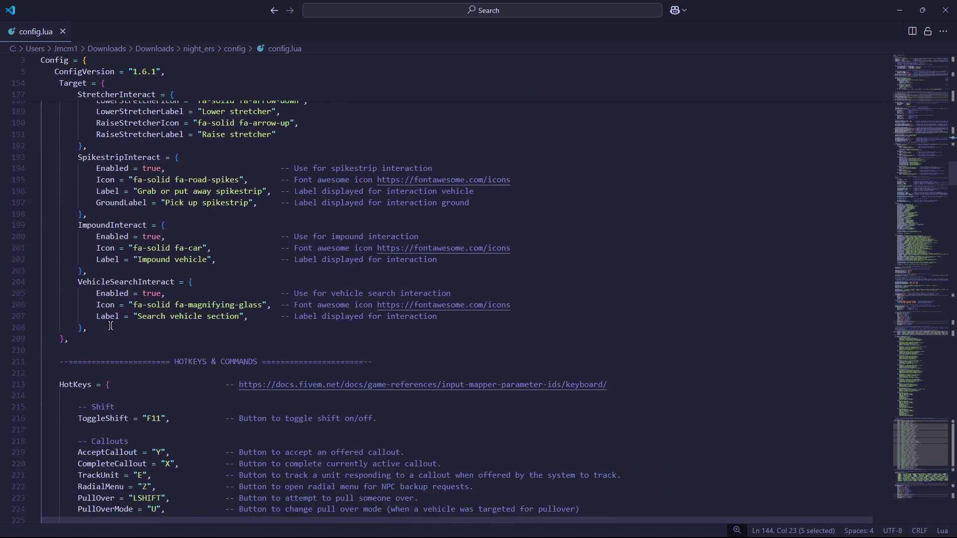
scroll(111, 326, down, 7)
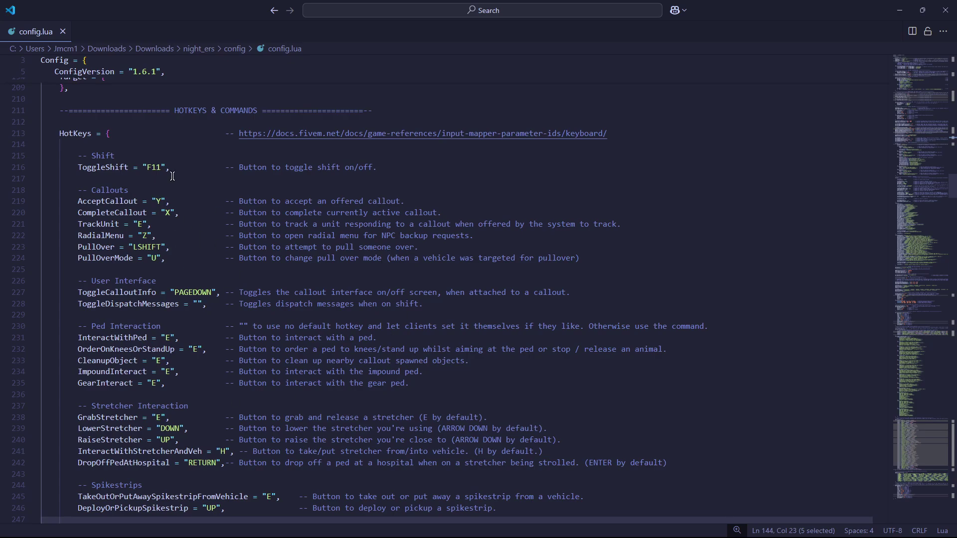
drag(170, 169, 76, 165)
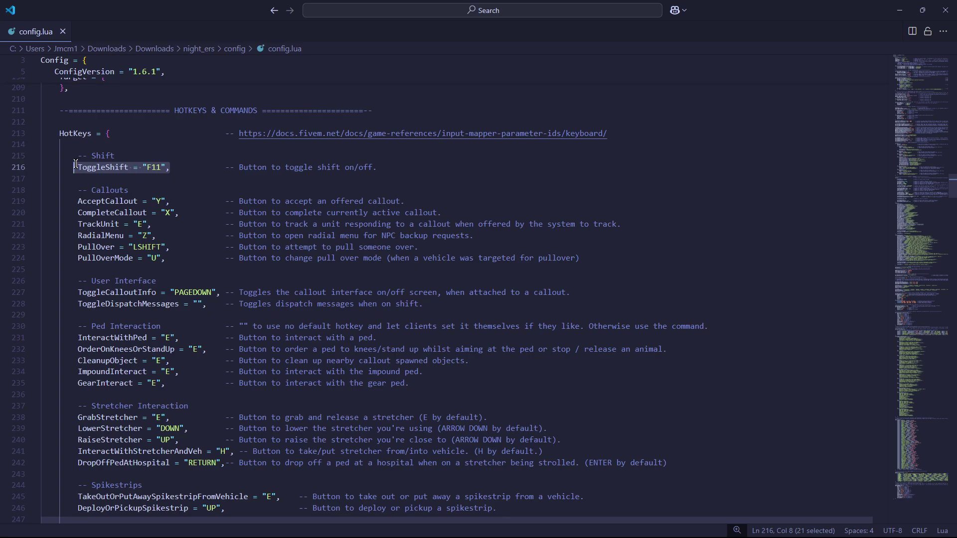
drag(192, 258, 63, 201)
click(155, 201)
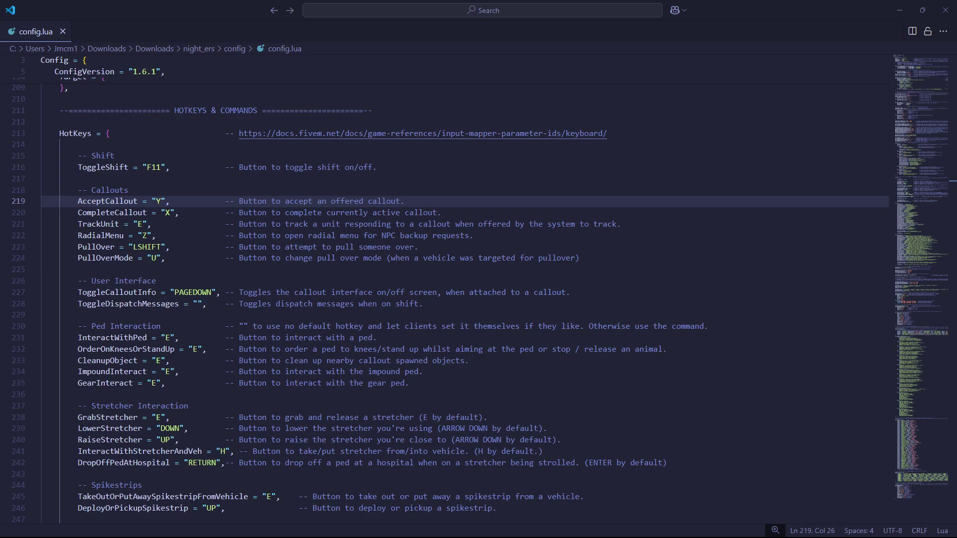
scroll(175, 261, down, 4)
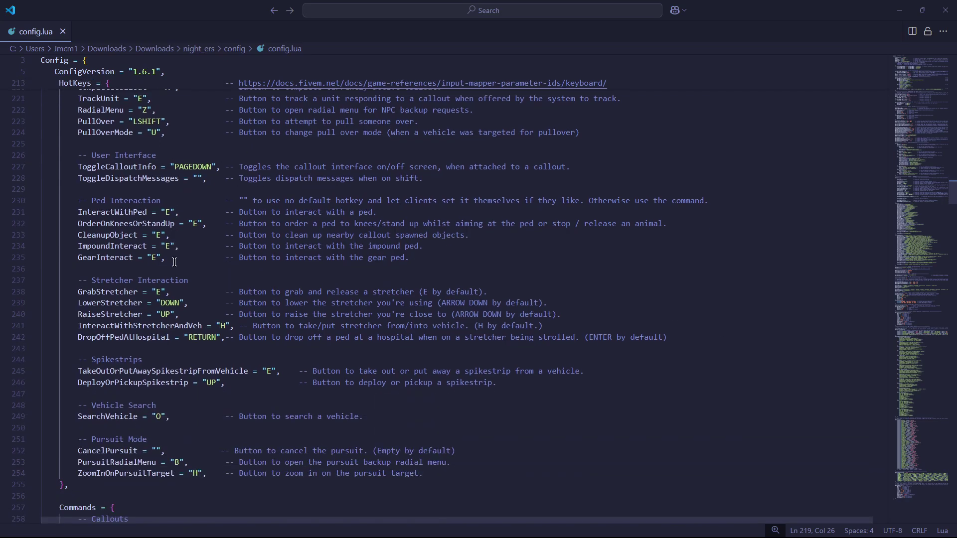
scroll(175, 262, down, 9)
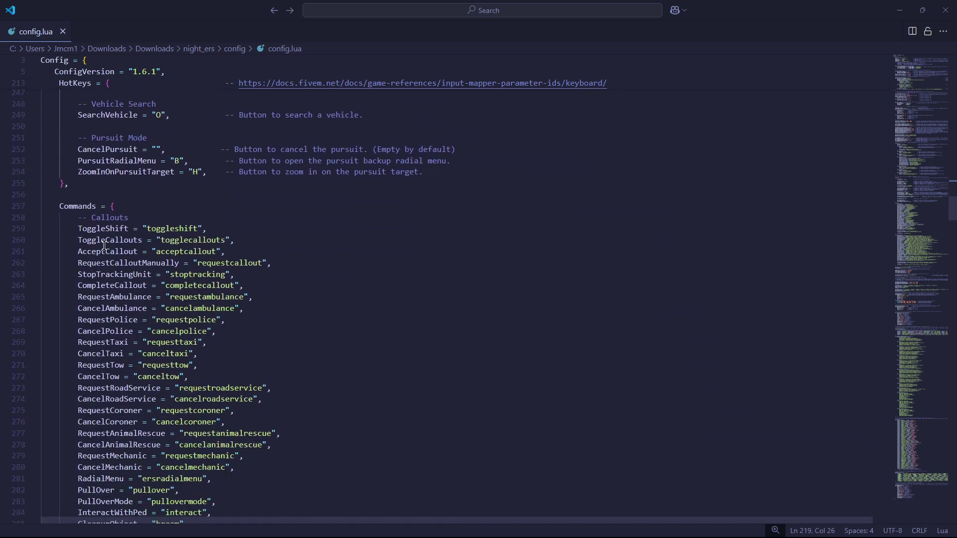
drag(165, 266, 197, 299)
click(166, 319)
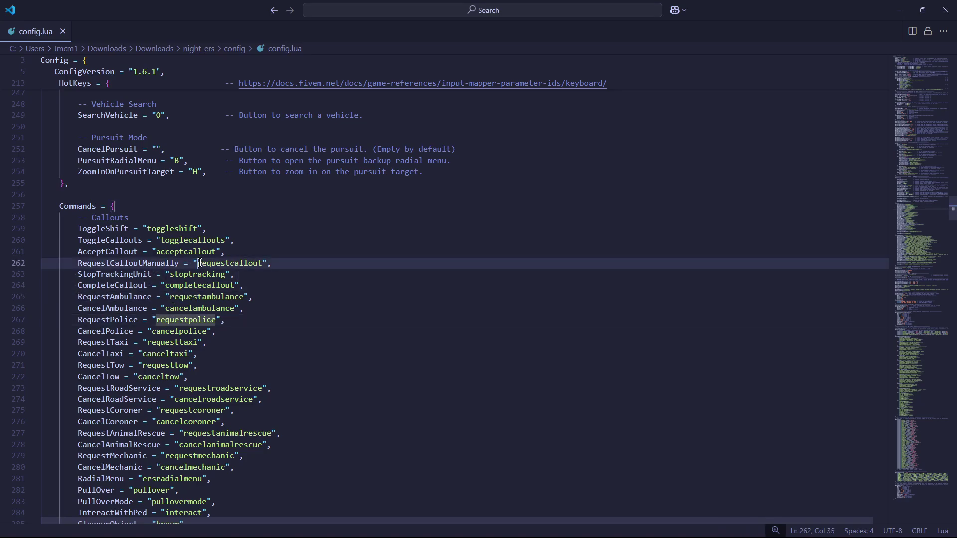
drag(200, 263, 262, 262)
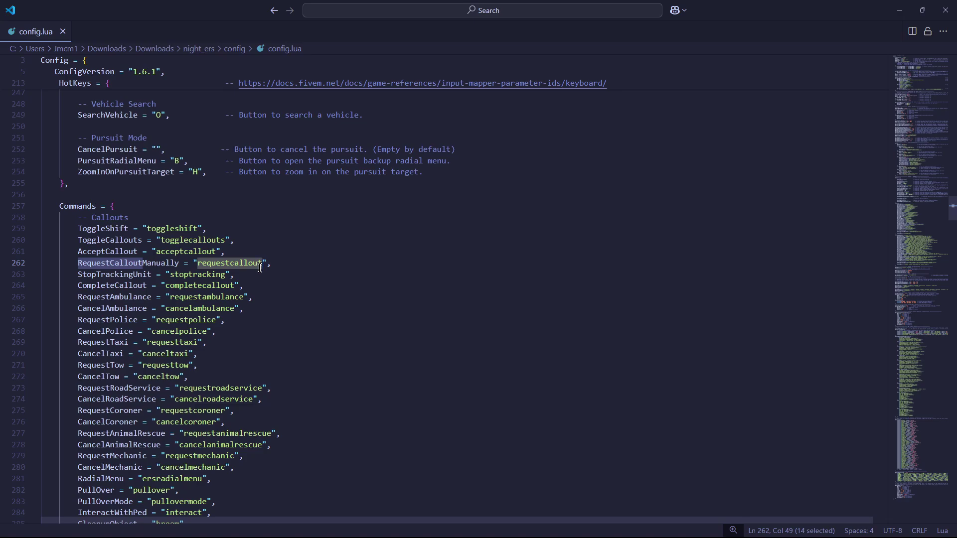
double_click(197, 277)
double_click(195, 286)
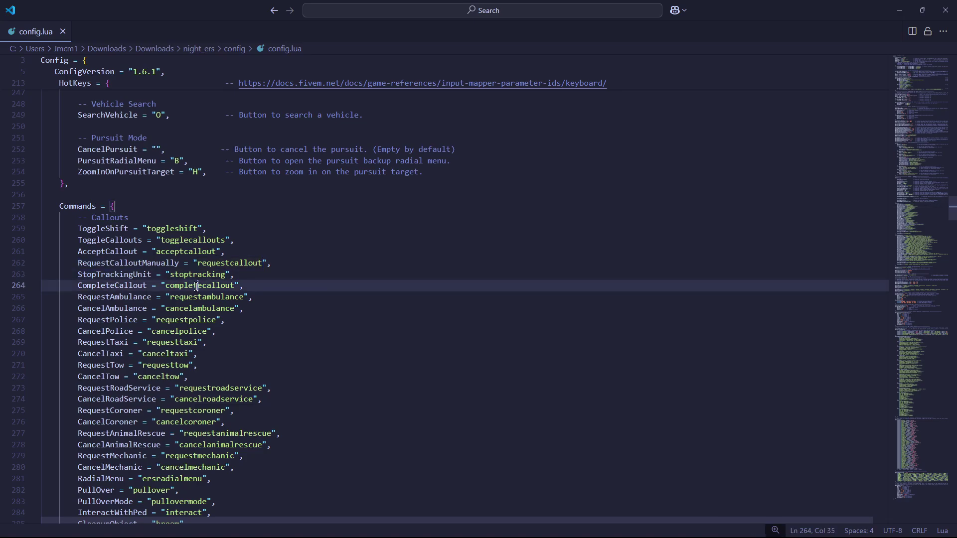
Review the rest of night_ers's config.lua, including the fire and smoke types, custody settings and NPC license settings.
scroll(220, 369, down, 18)
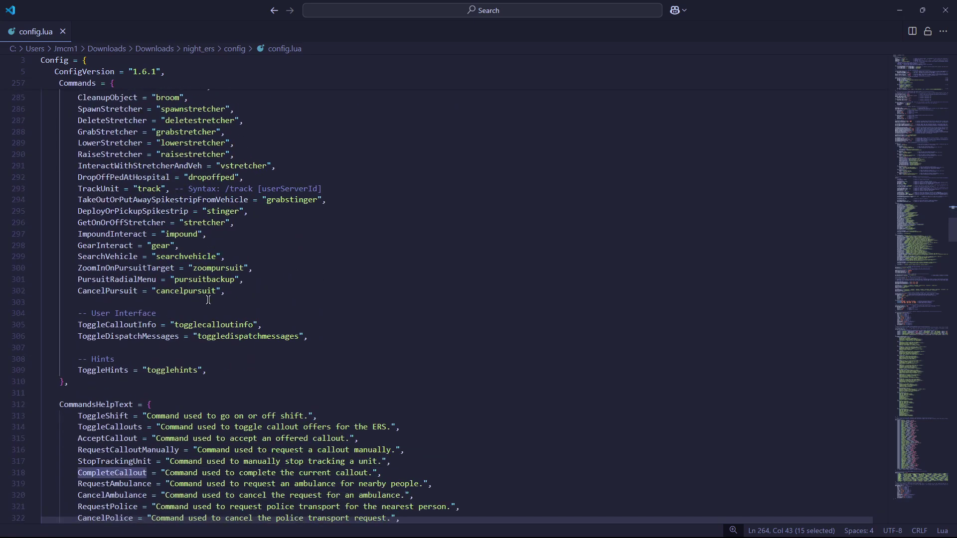
scroll(220, 369, down, 18)
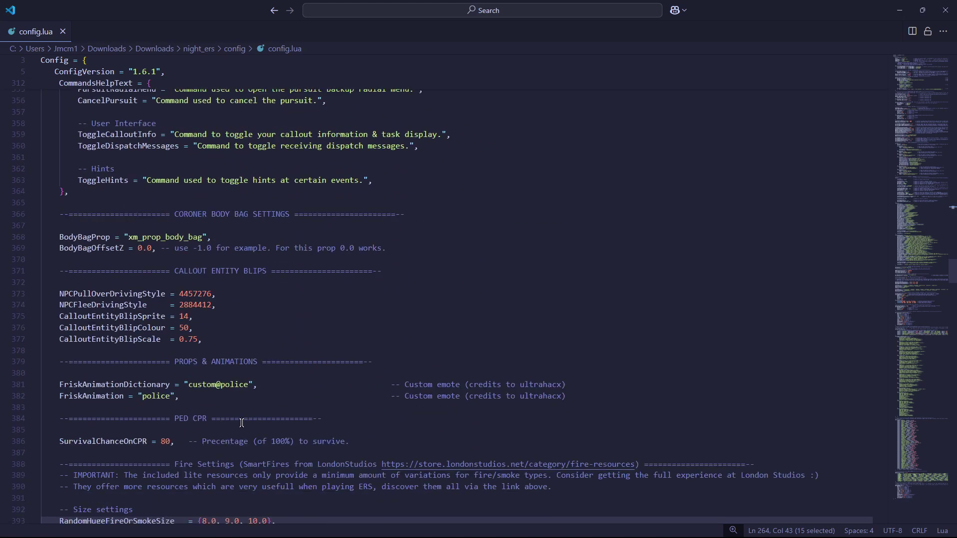
scroll(242, 422, down, 9)
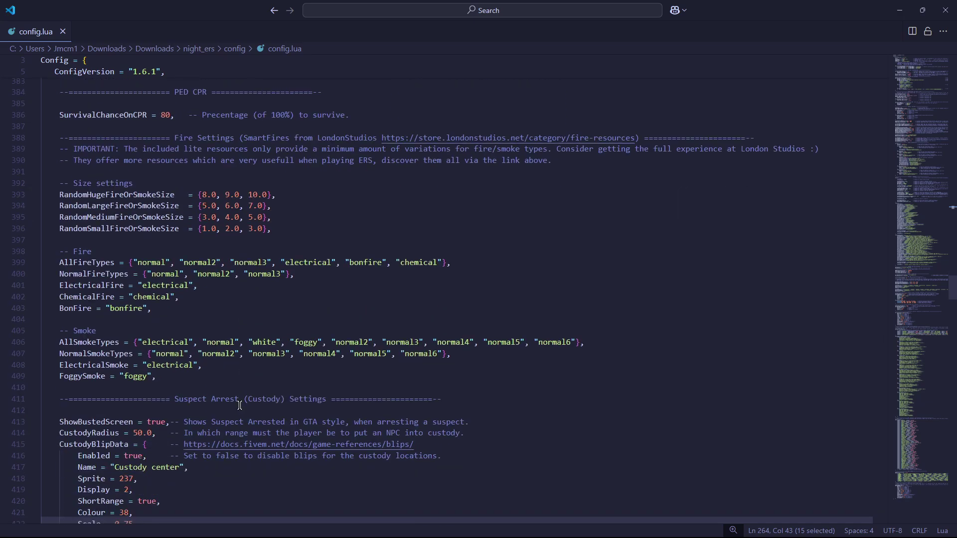
drag(190, 315, 60, 251)
drag(193, 366, 73, 298)
scroll(151, 337, down, 4)
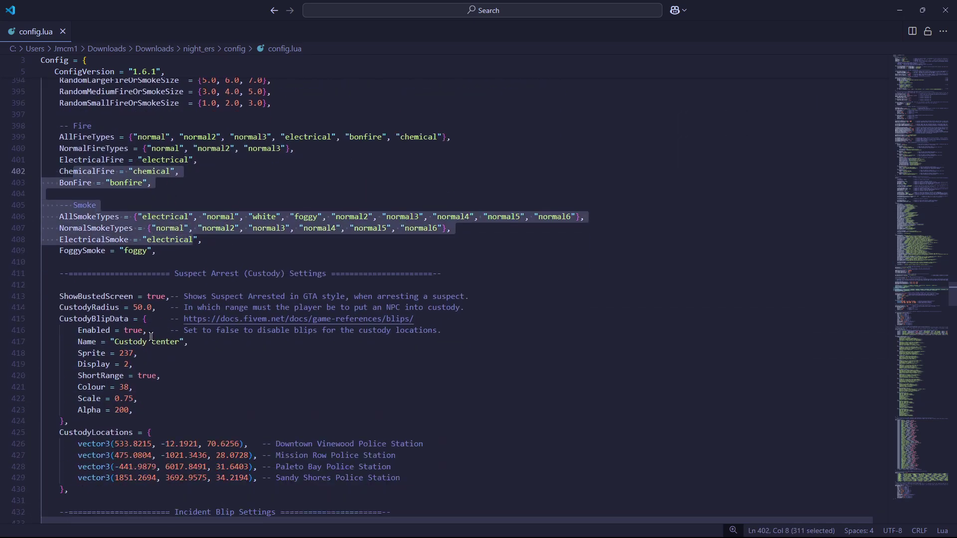
scroll(151, 337, down, 20)
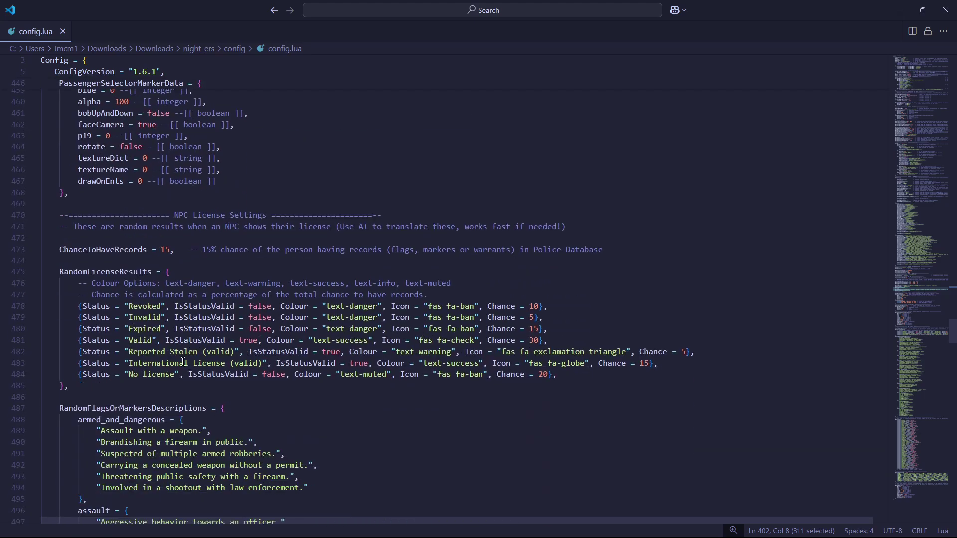
scroll(184, 361, down, 14)
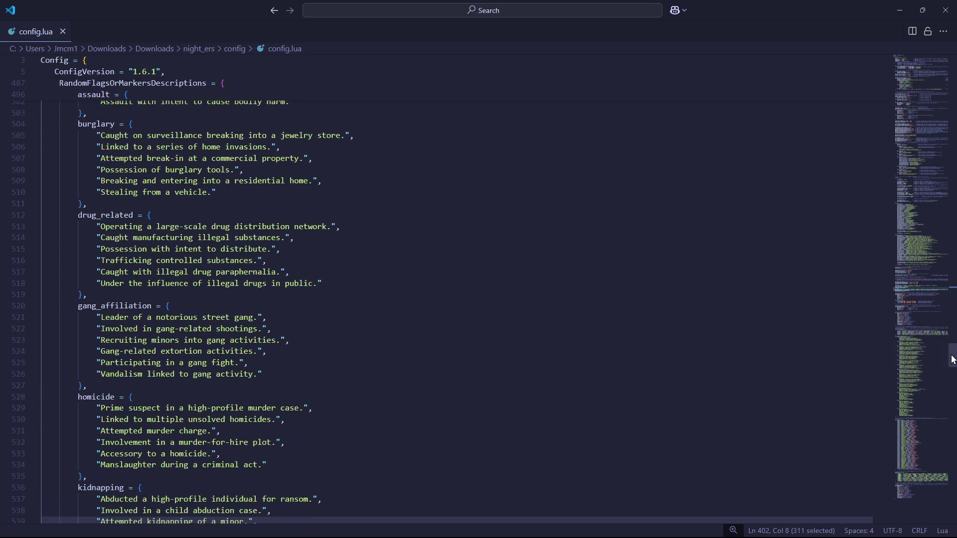
drag(952, 360, 952, 488)
click(699, 369)
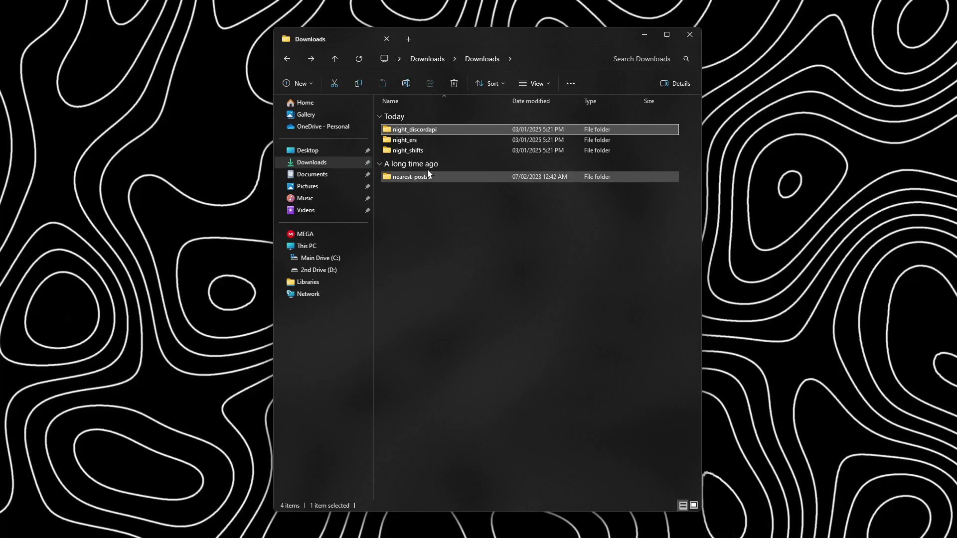
Open config.lua from the night_shifts config folder and maximize its window.
double_click(422, 151)
double_click(421, 141)
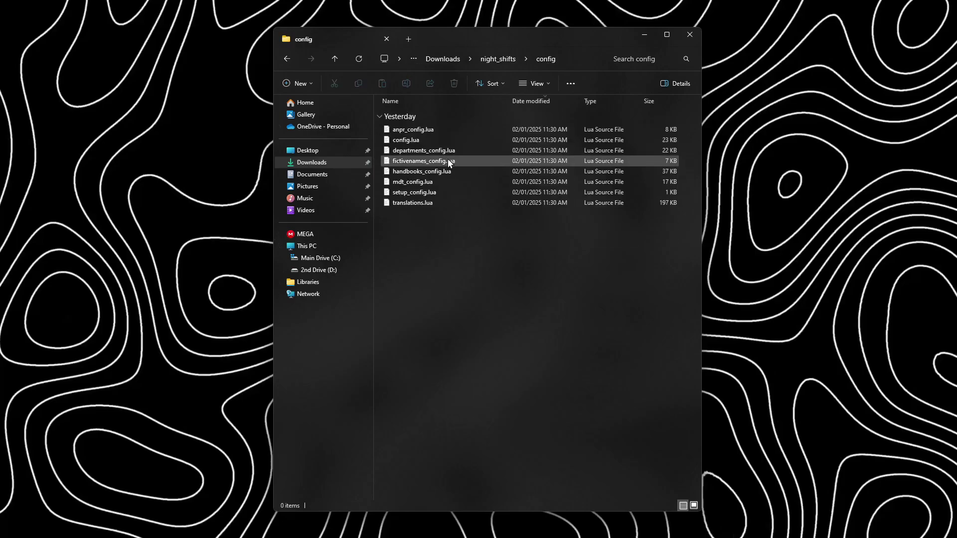
click(421, 138)
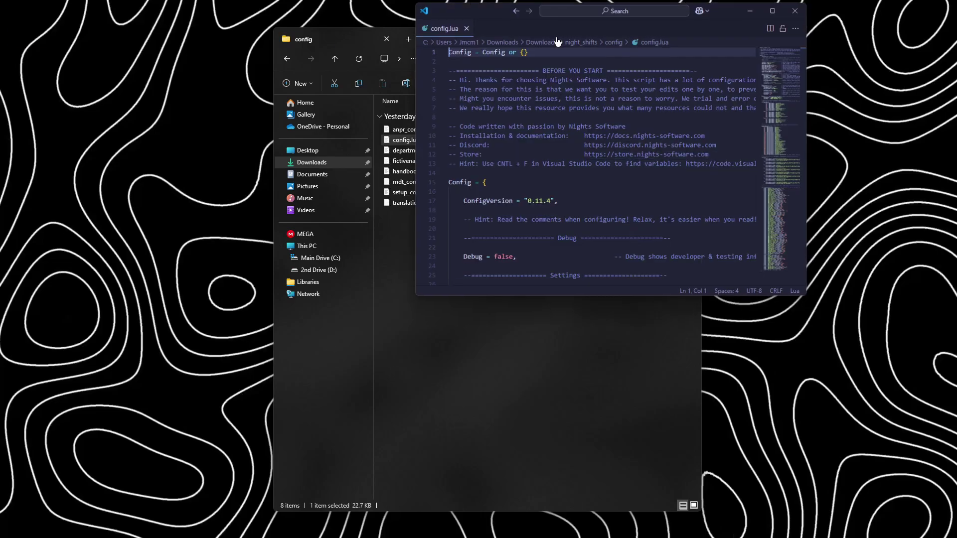
click(776, 9)
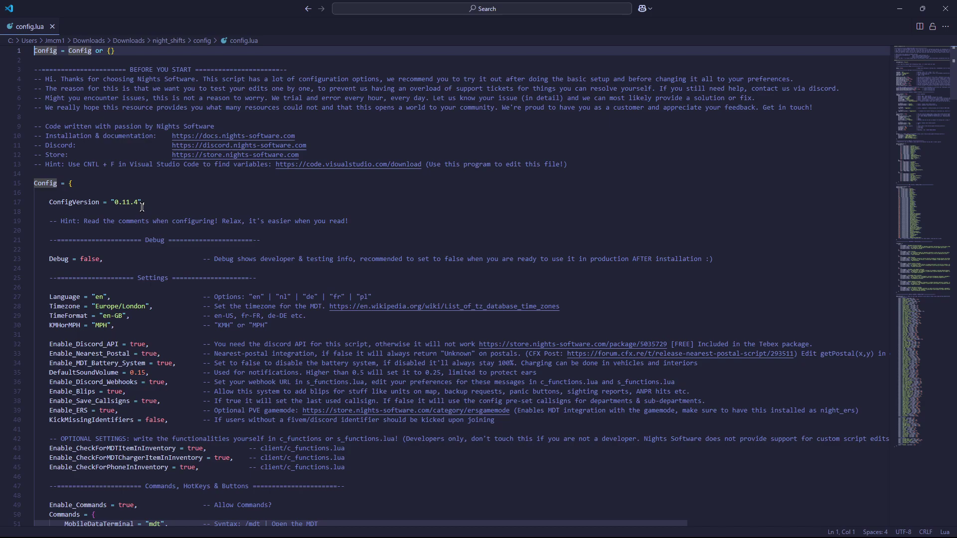
Check night_shifts's general settings such as TimeFormat, and set Enable_Discord_Webhooks to false.
scroll(164, 307, down, 4)
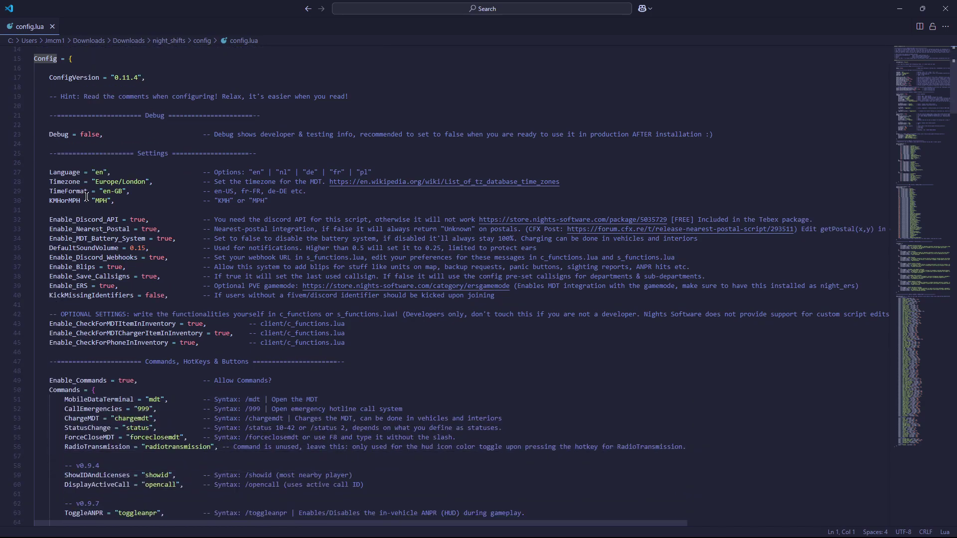
scroll(86, 196, up, 2)
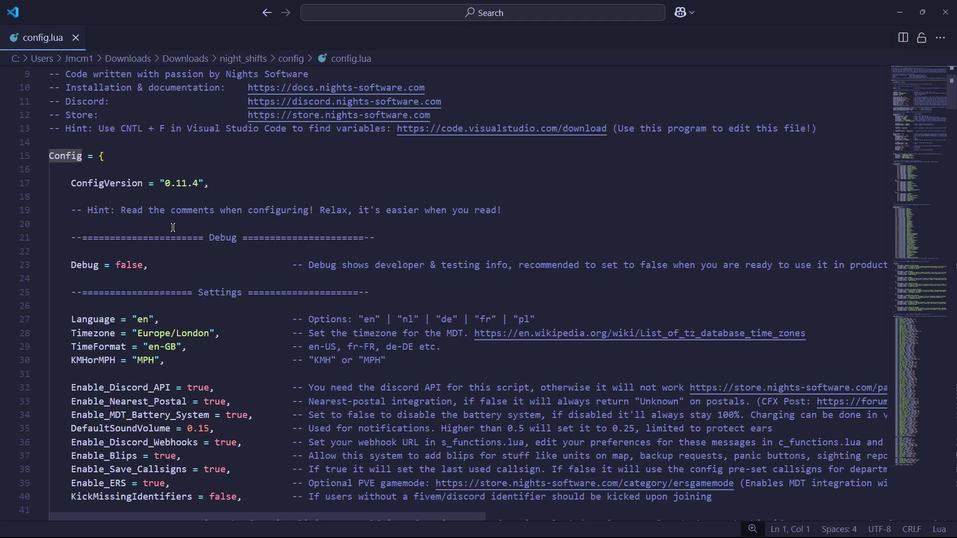
scroll(173, 227, down, 1)
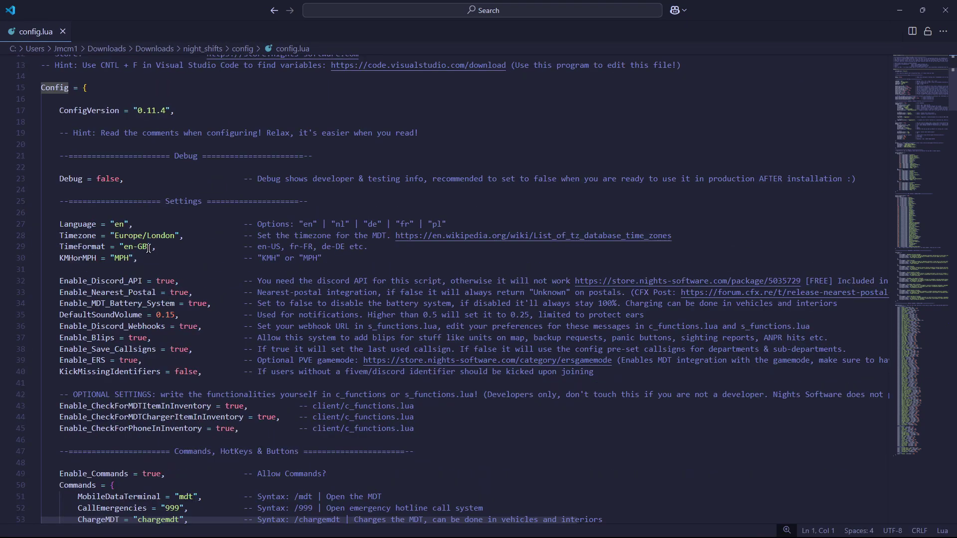
drag(148, 249, 125, 246)
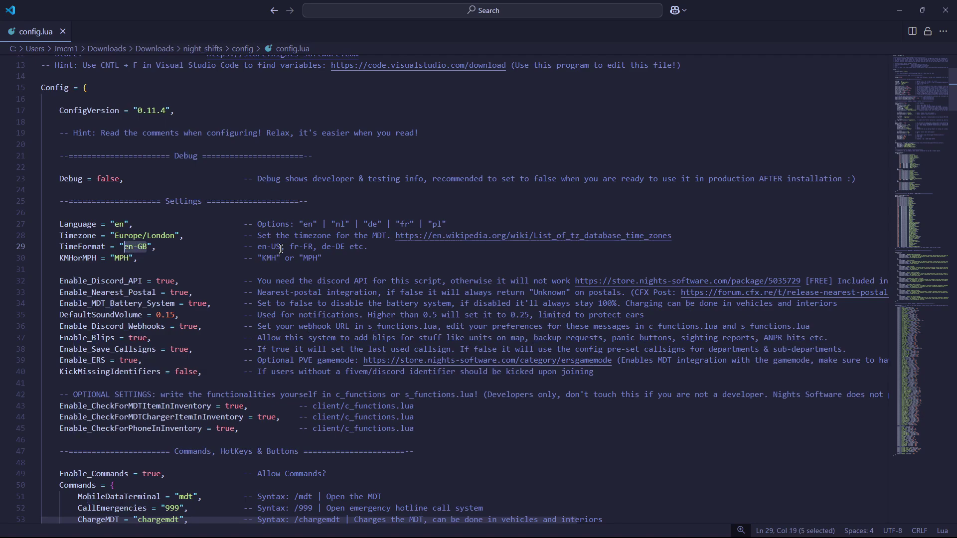
scroll(140, 268, down, 1)
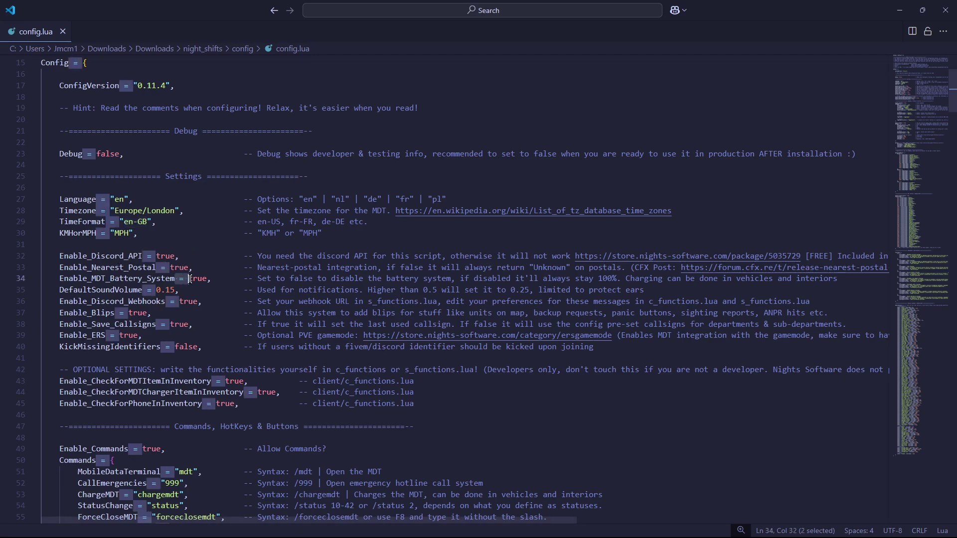
click(100, 301)
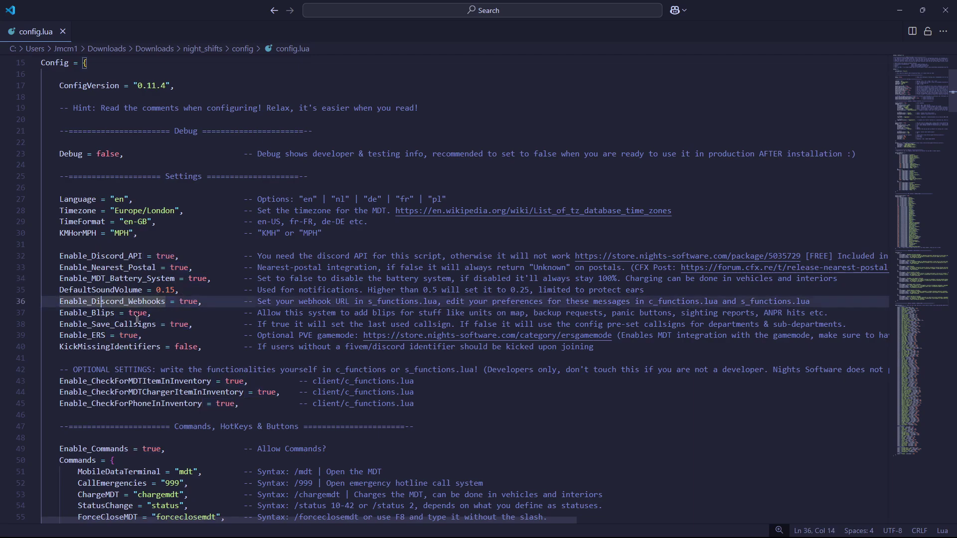
double_click(187, 302)
text(false)
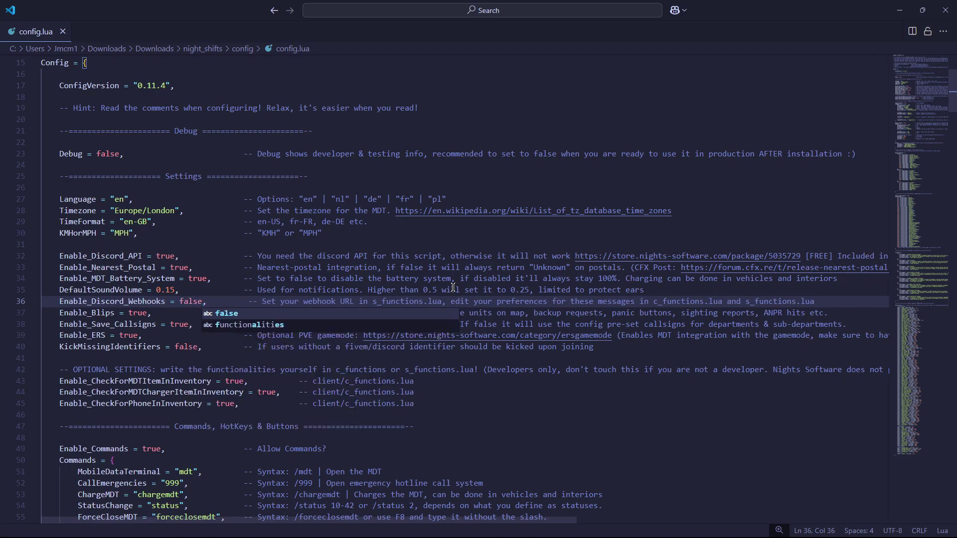
click(409, 267)
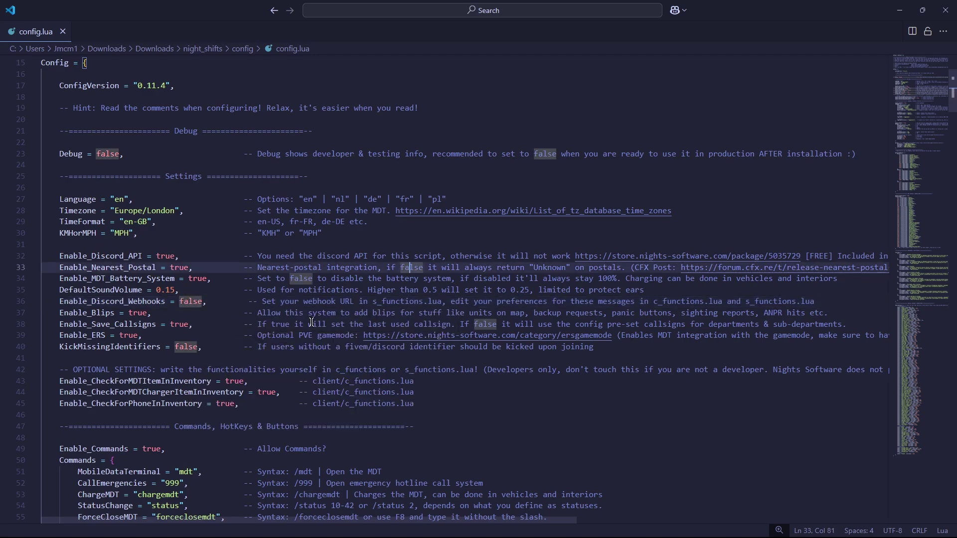
Try setting KickMissingIdentifiers to true, and restore it to false.
double_click(185, 346)
text(tr)
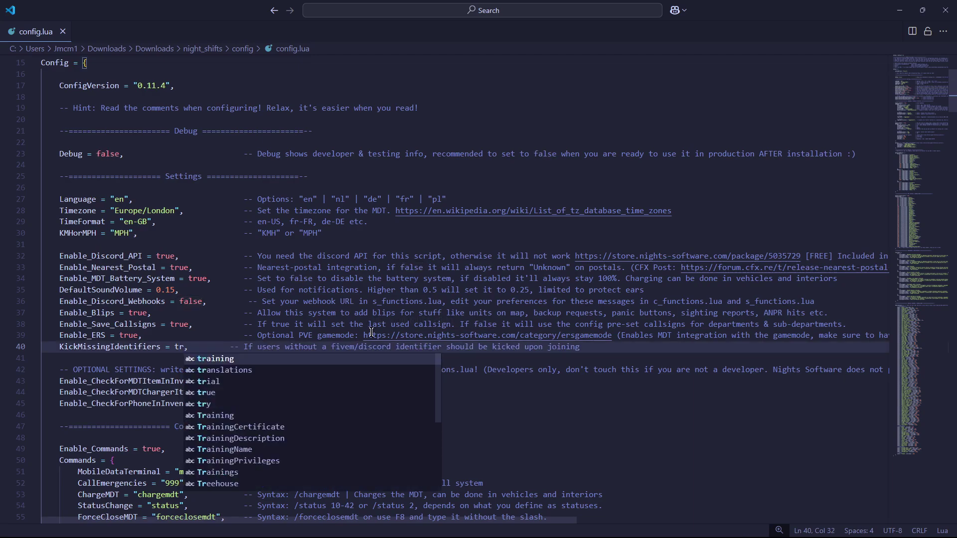
text(ue)
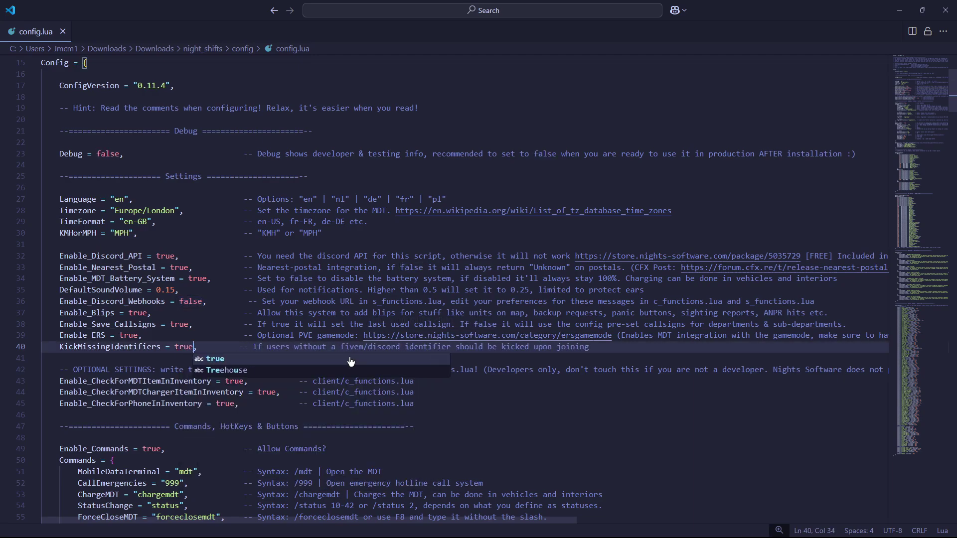
key(BackSpace)
key(BackSpace)
key(BackSpace)
key(BackSpace)
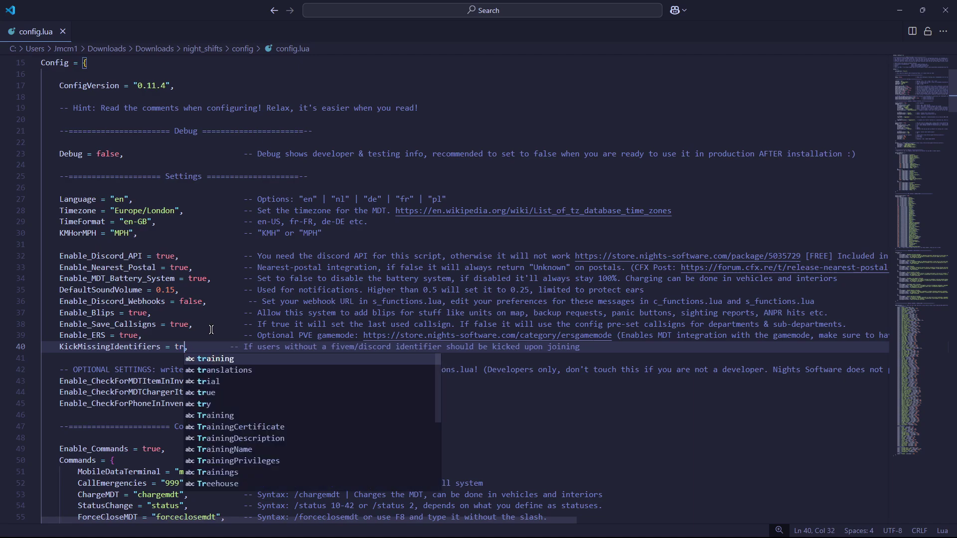
text(fal;se)
key(BackSpace)
key(BackSpace)
key(BackSpace)
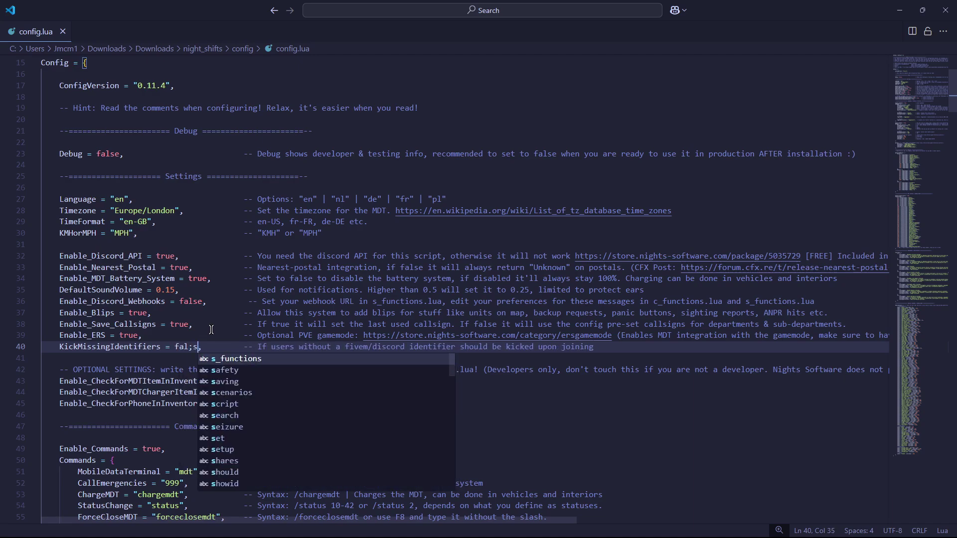
text(se)
click(141, 324)
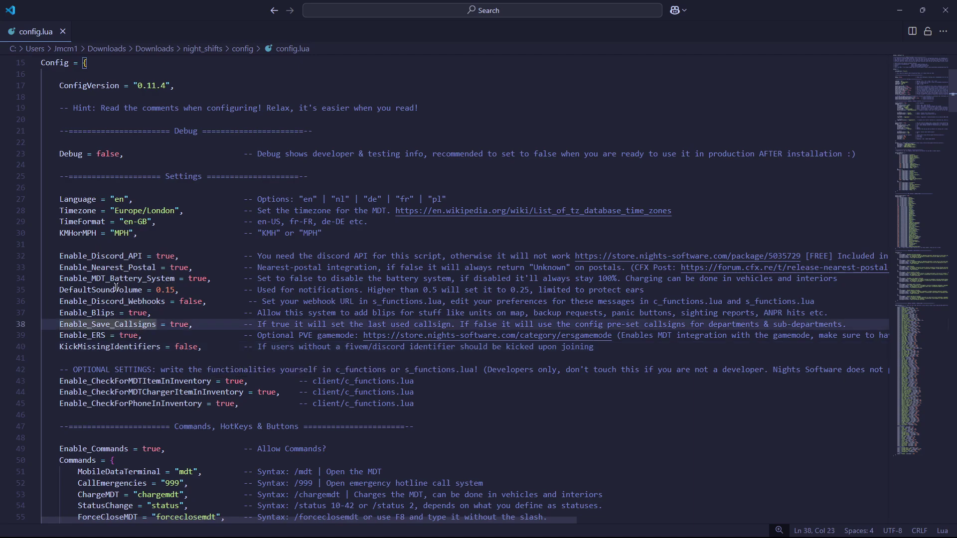
Start changing Enable_MDT_Battery_System to false, and restore it to true.
double_click(198, 278)
text(fa)
key(BackSpace)
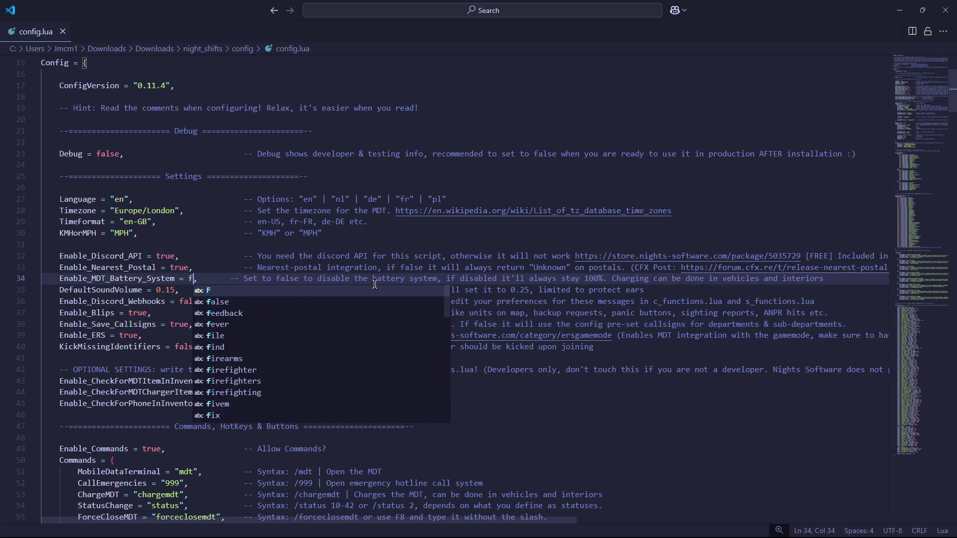
key(BackSpace)
text(true)
Try changing the CallEmergencies command to 911, and restore it to 999.
scroll(349, 299, down, 4)
click(119, 310)
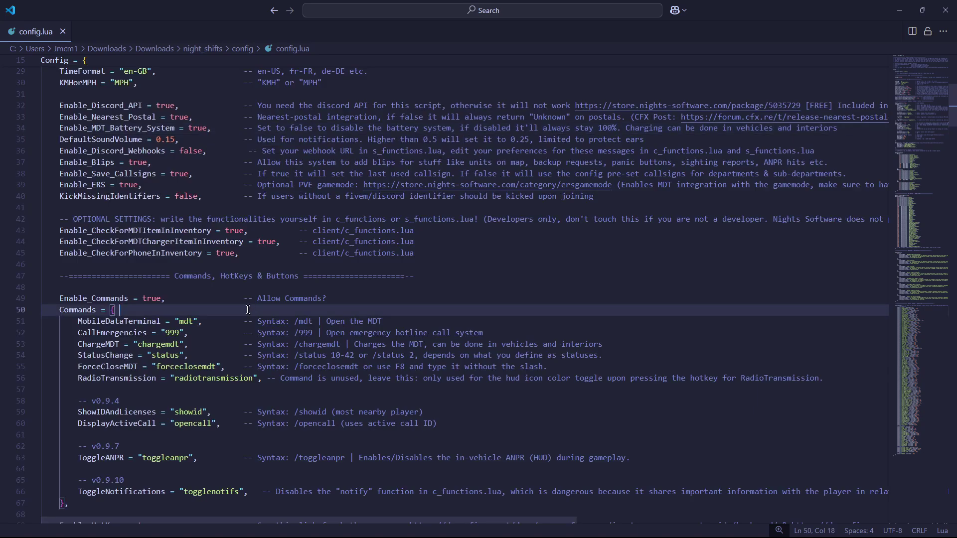
scroll(187, 288, down, 4)
double_click(173, 207)
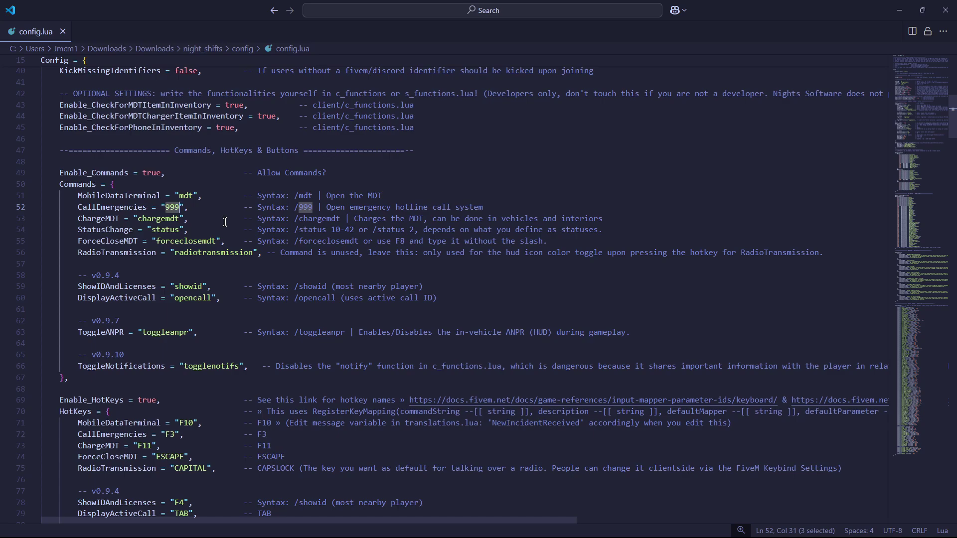
text(911)
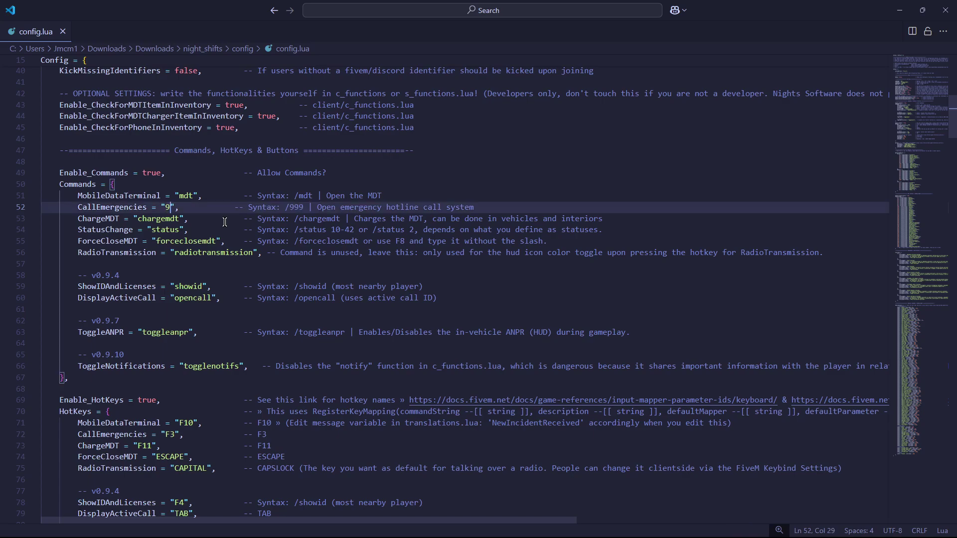
key(ctrl+z)
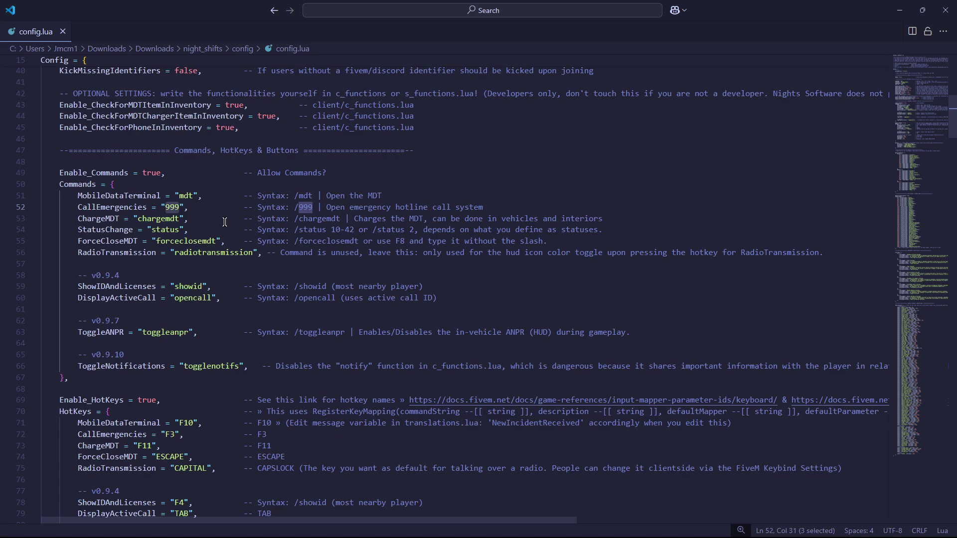
Review the RadioTransmission command, the hotkey and button assignments, and the OperationReports lists in night_shifts's config.lua.
drag(246, 258, 198, 254)
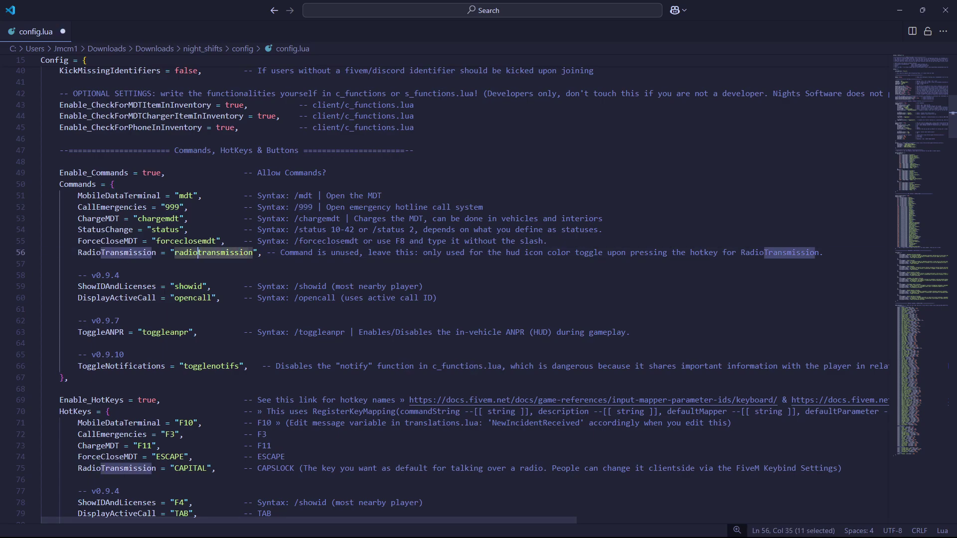
scroll(145, 332, down, 7)
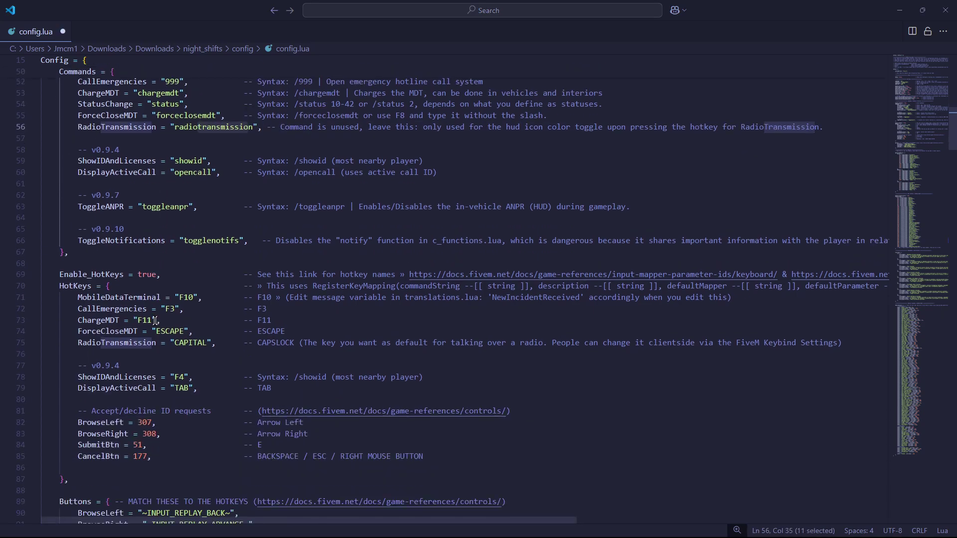
scroll(146, 331, down, 3)
scroll(166, 264, up, 1)
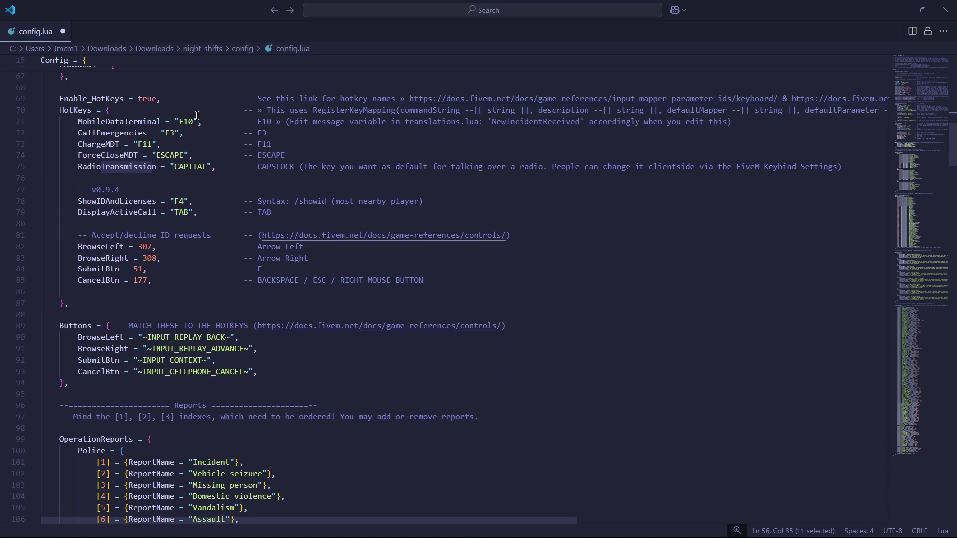
drag(194, 122, 180, 121)
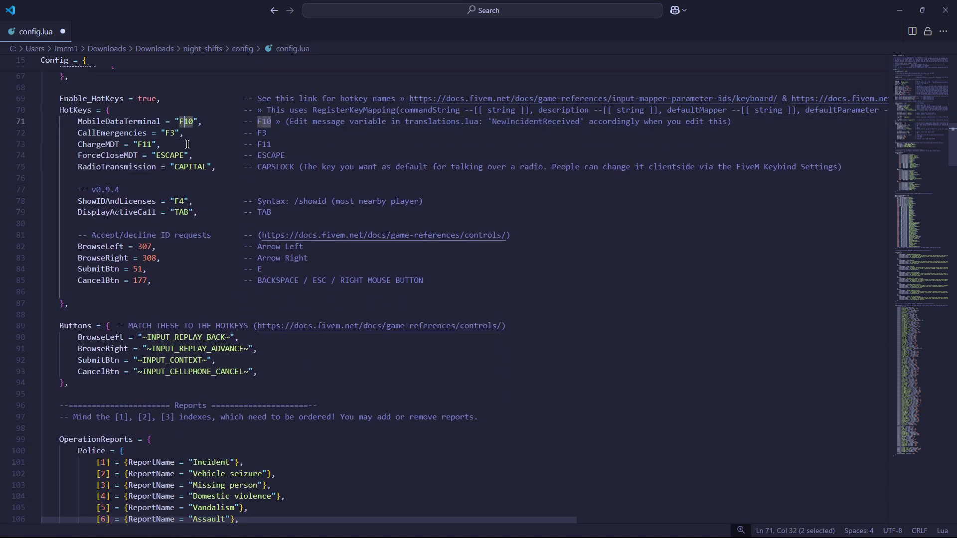
click(193, 167)
click(260, 212)
scroll(210, 453, down, 15)
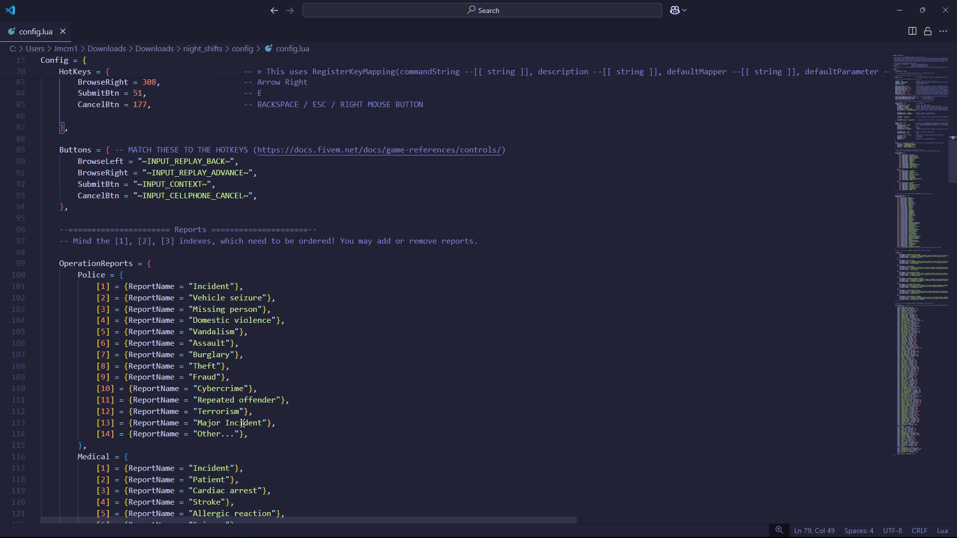
scroll(210, 453, down, 5)
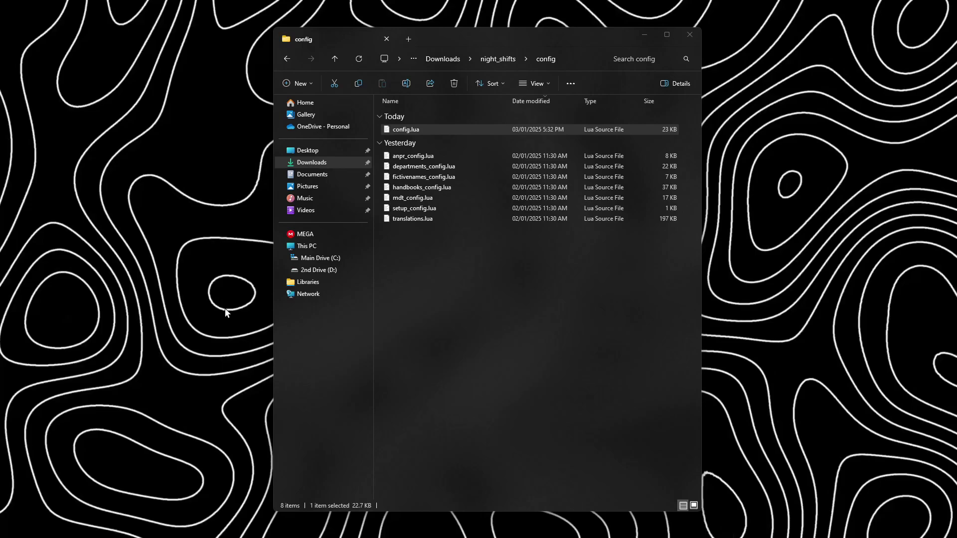
Open mdt_config.lua from the night_shifts config folder and enlarge its text for reading.
click(414, 197)
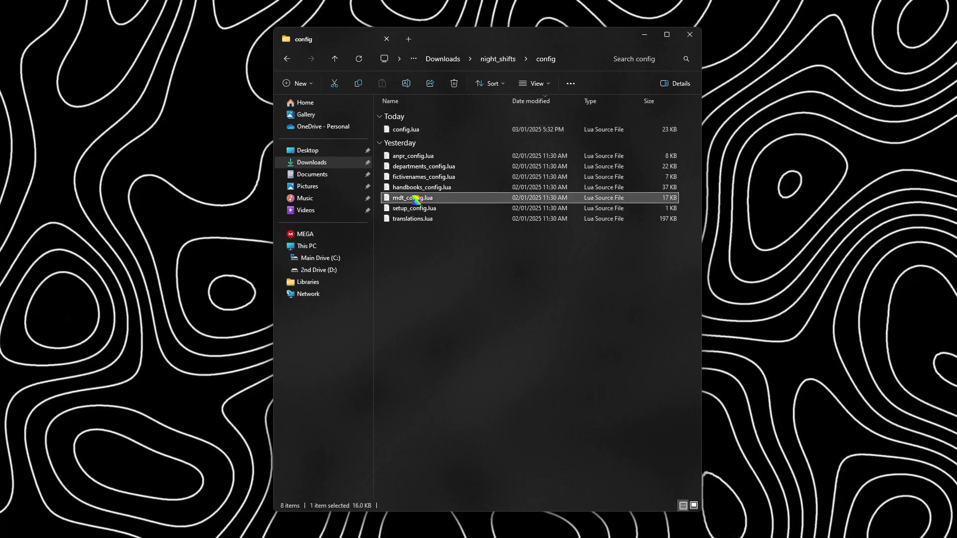
key(Return)
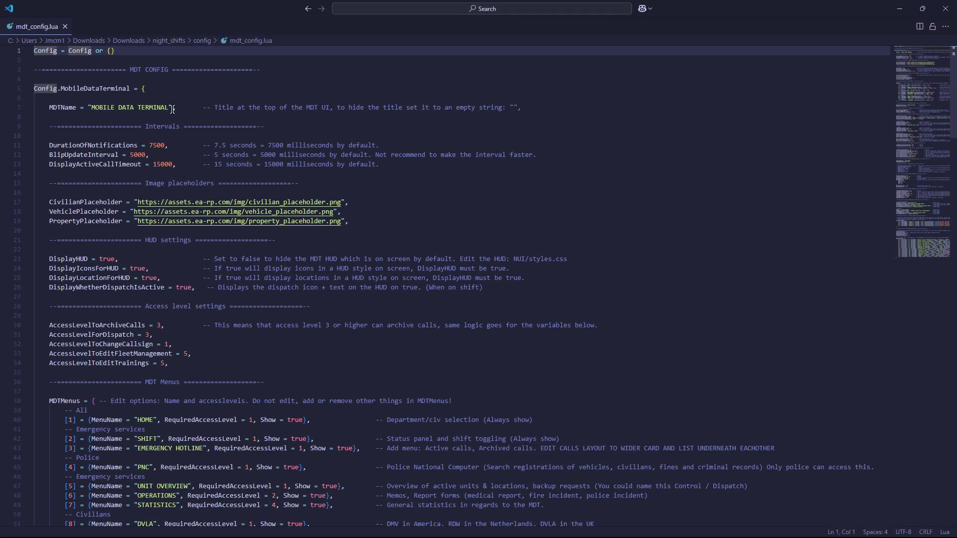
key(ctrl+equal)
key(ctrl+equal)
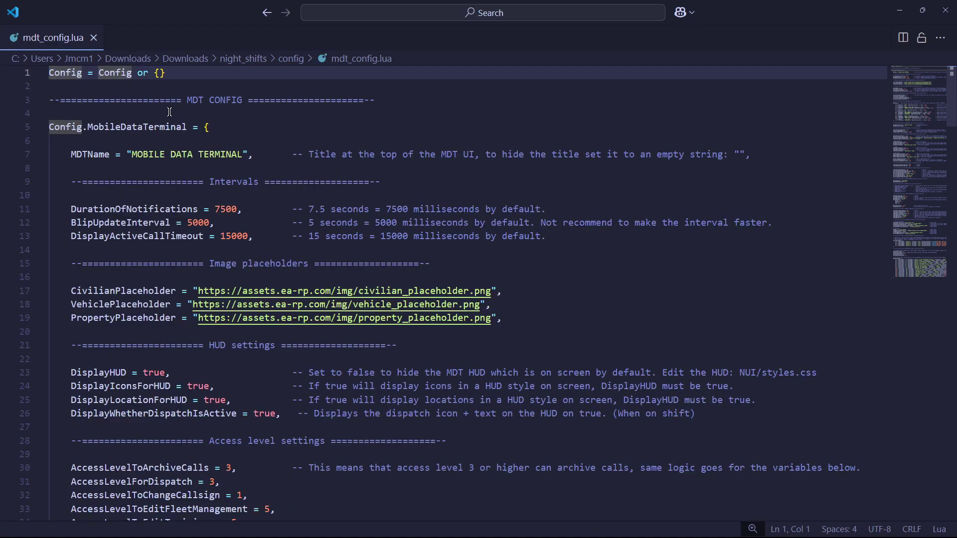
key(ctrl+minus)
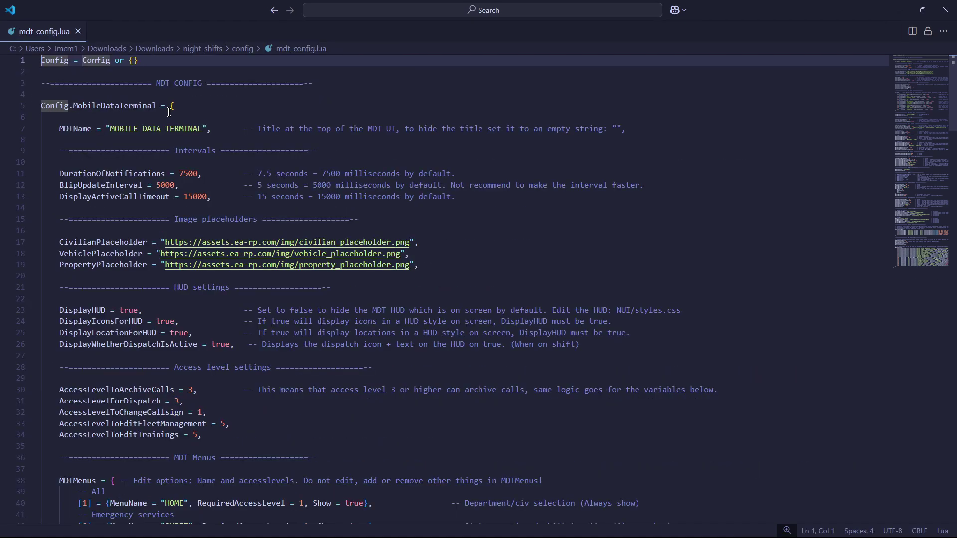
Change the MDTName title in the MDT config to "San Andreas MDT".
drag(109, 131, 204, 131)
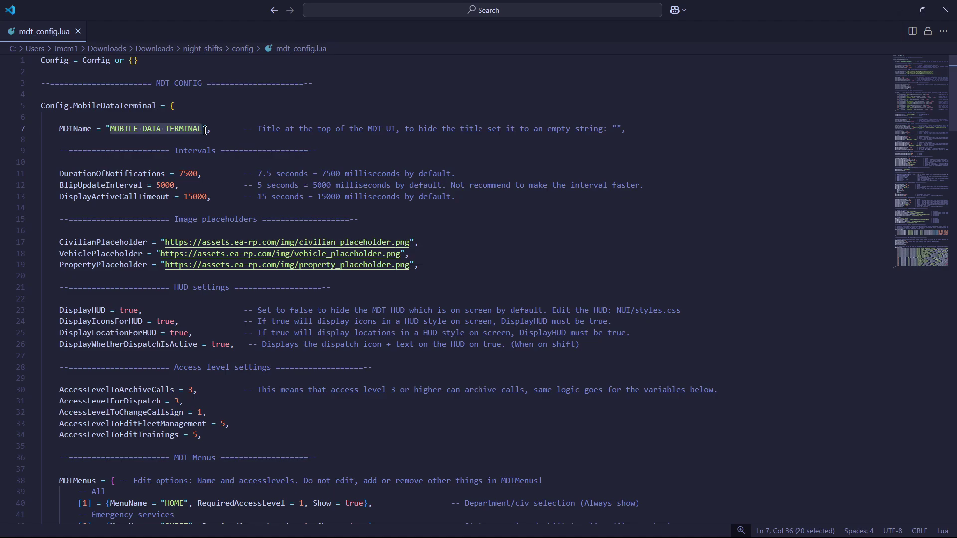
key(Caps_Lock)
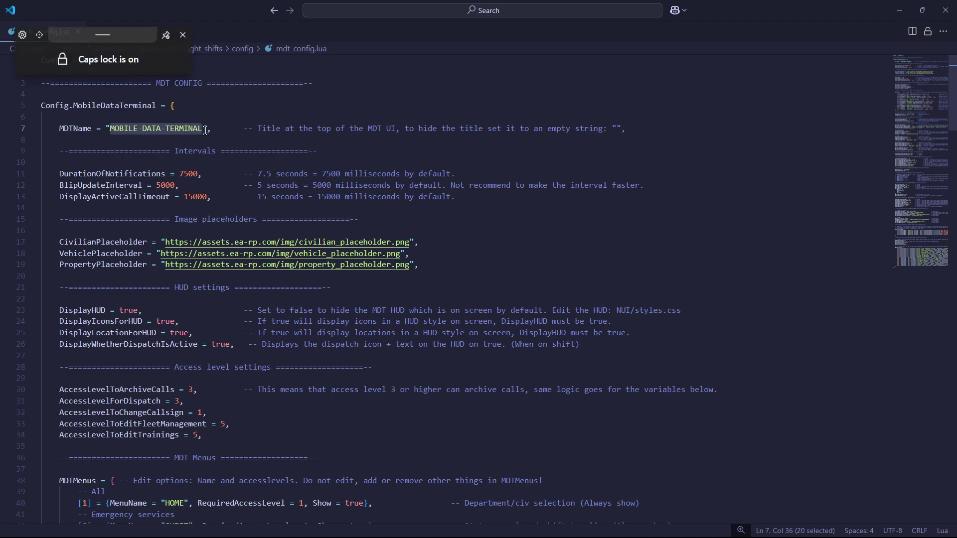
key(Caps_Lock)
text(San)
key(Caps_Lock)
text(A)
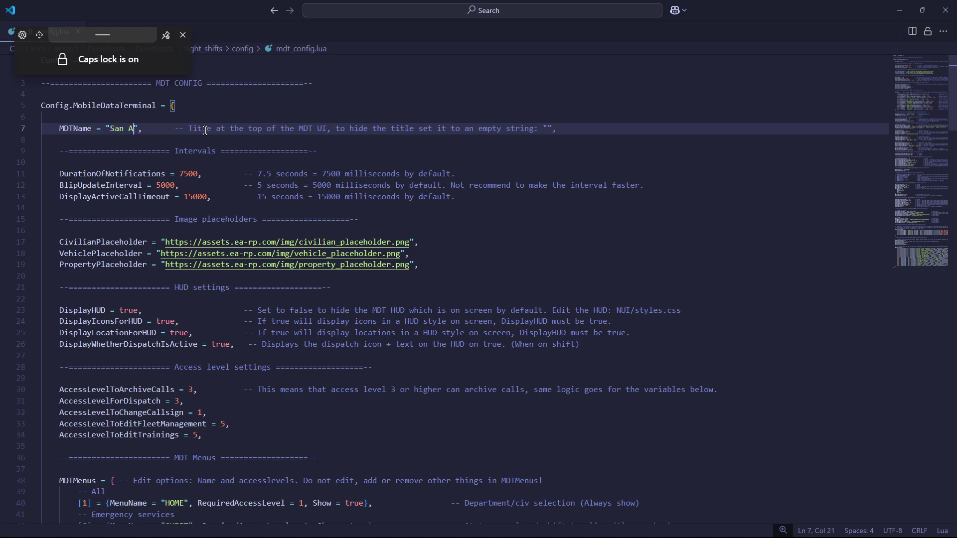
key(Caps_Lock)
text(ndreas)
key(Caps_Lock)
text(MDT)
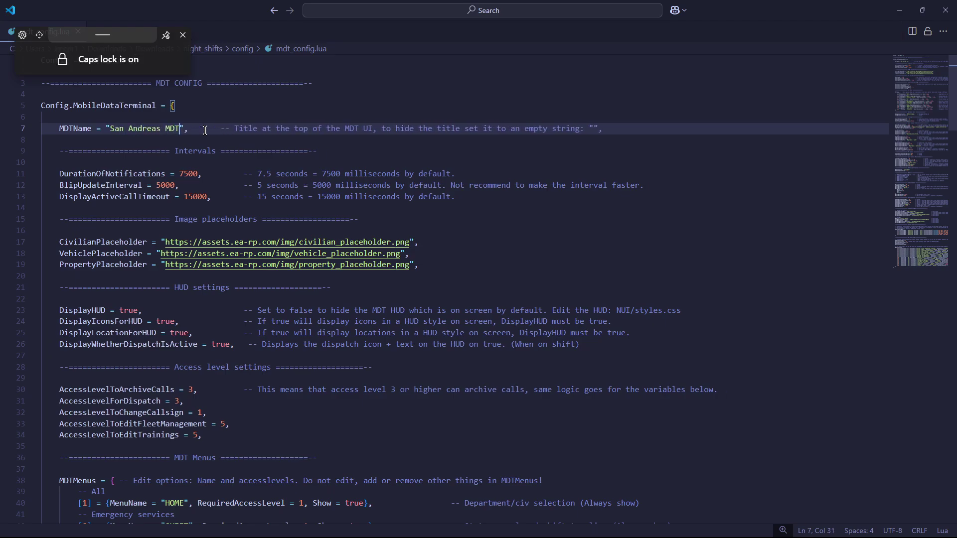
key(Caps_Lock)
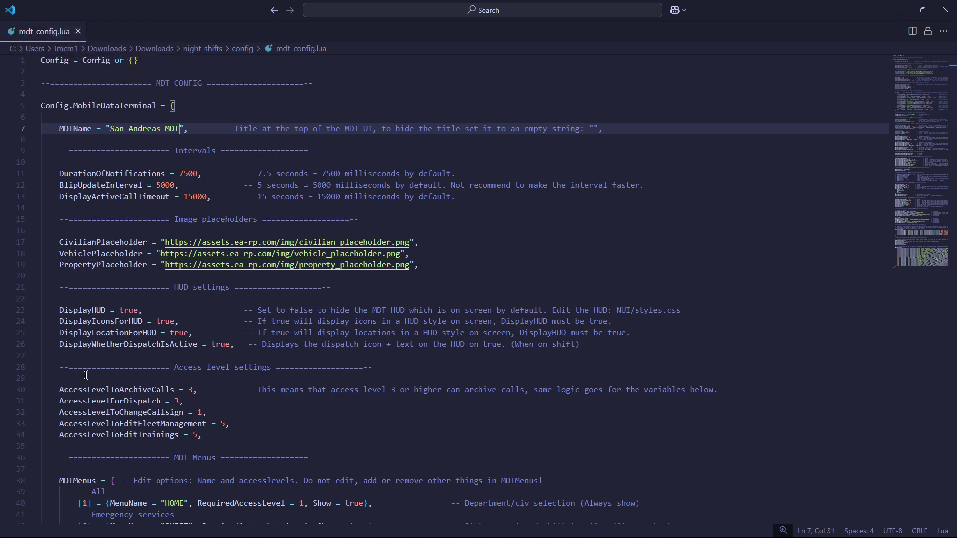
Rename the first entry in MDTMenus, the department/civ selection menu, to "Home".
scroll(86, 375, down, 1)
drag(143, 260, 118, 260)
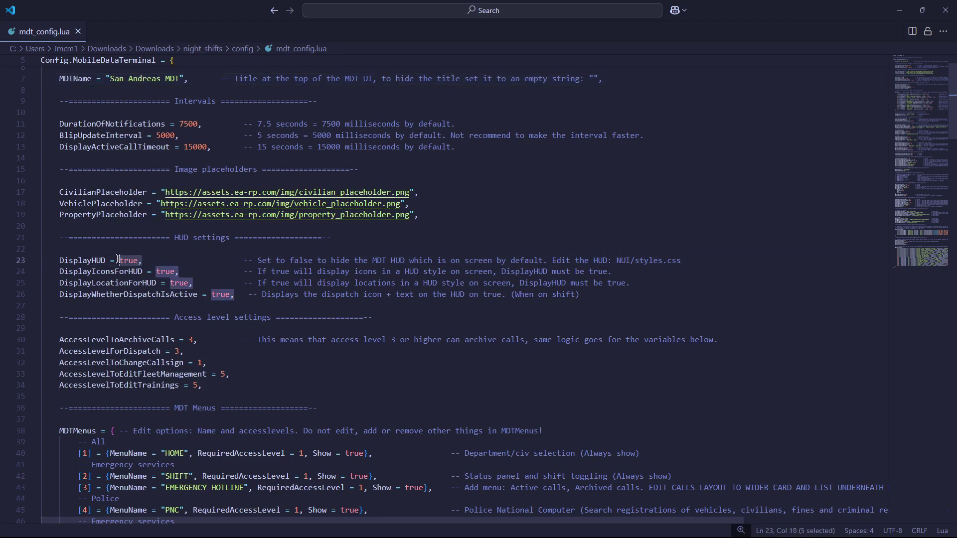
drag(197, 272, 179, 272)
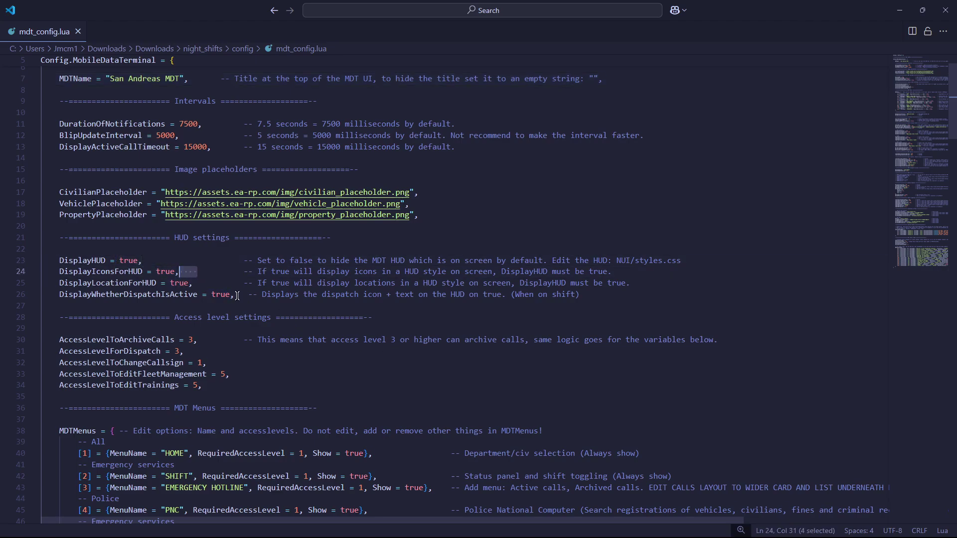
scroll(198, 287, down, 5)
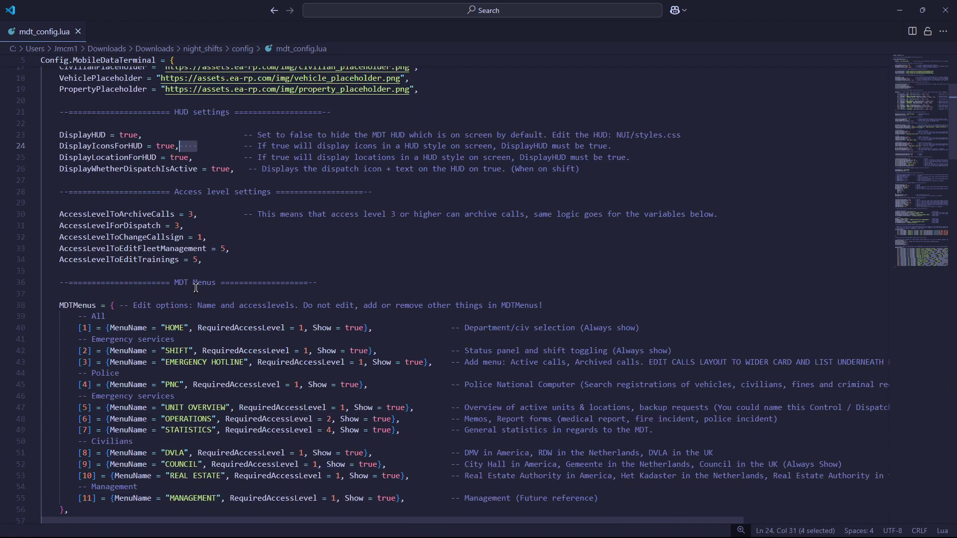
double_click(172, 227)
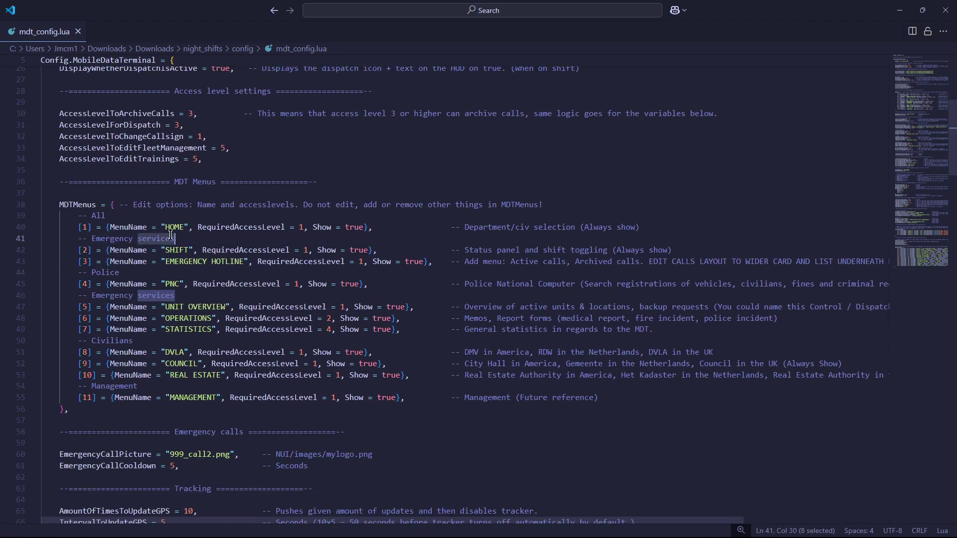
key(Caps_Lock)
text(Home)
key(Caps_Lock)
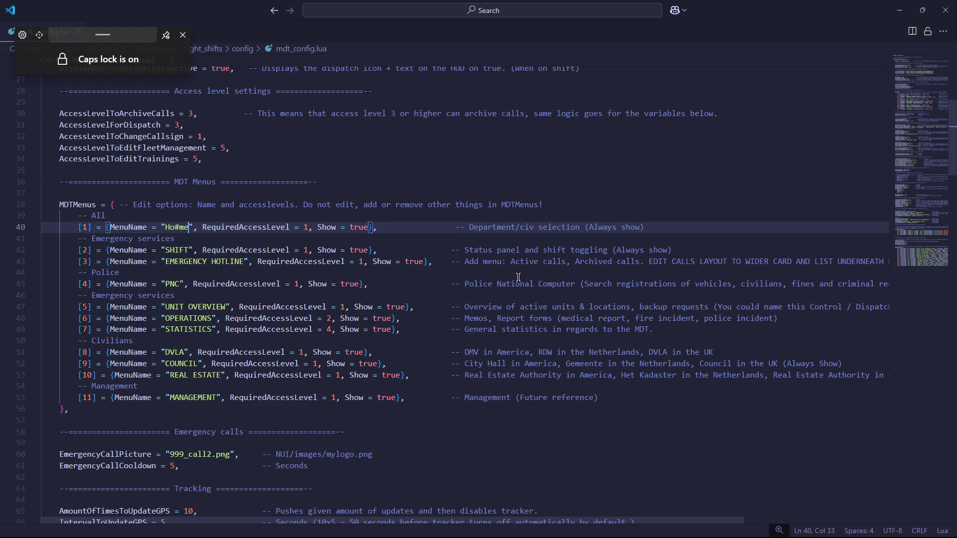
Rename the SHIFT entry in MDTMenus to "Patrol Panel".
double_click(171, 250)
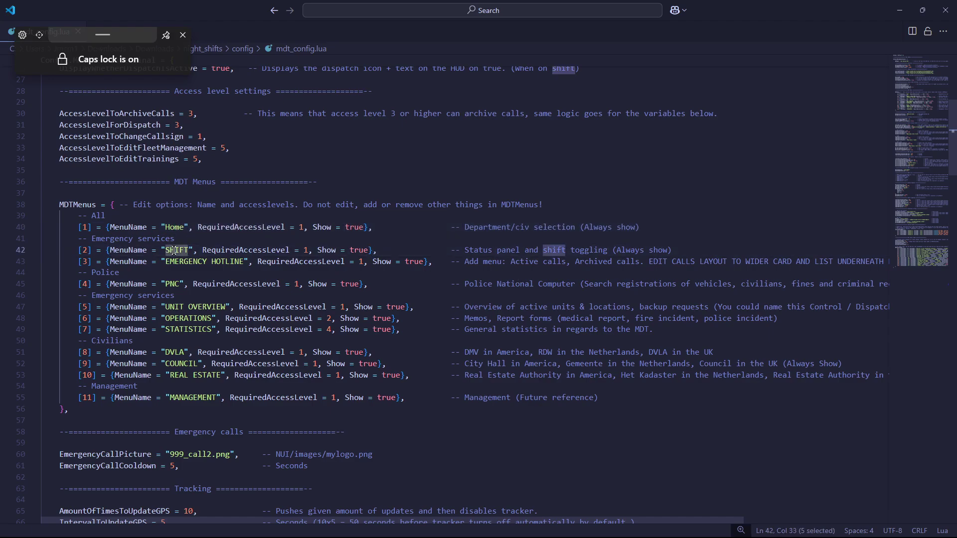
text(P)
key(Caps_Lock)
text(atsrol)
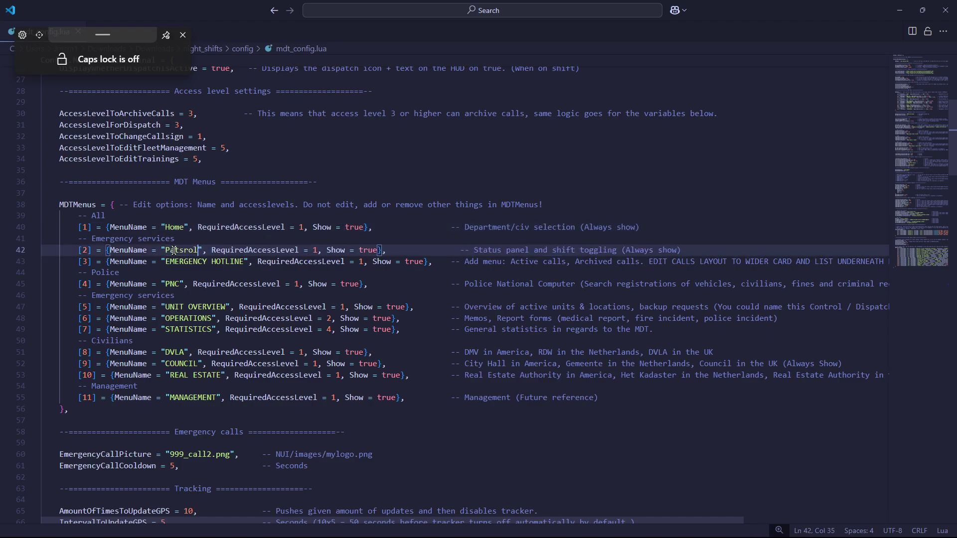
key(BackSpace)
key(BackSpace)
key(BackSpace)
key(BackSpace)
text(rol Panel)
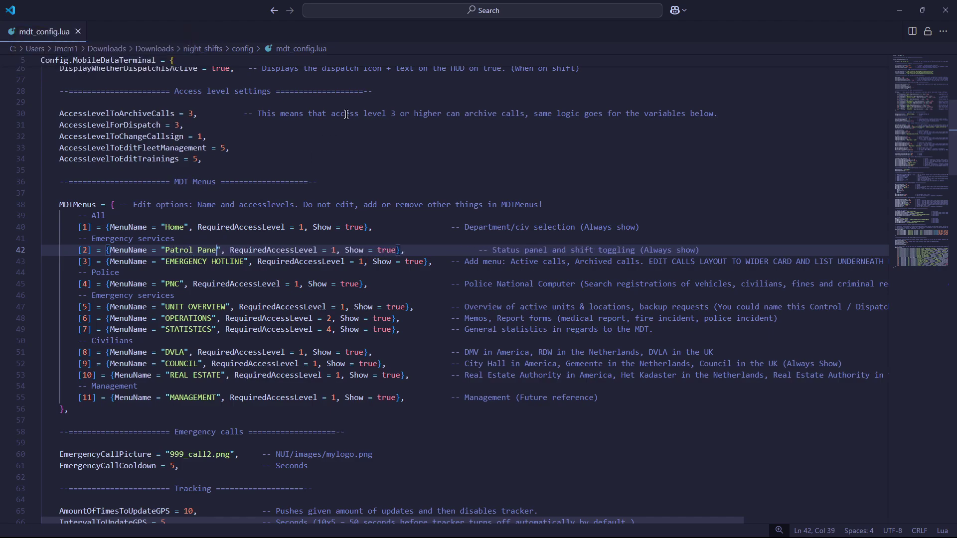
Rename the PNC entry in MDTMenus to "NCIC Search".
key(Caps_Lock)
double_click(172, 284)
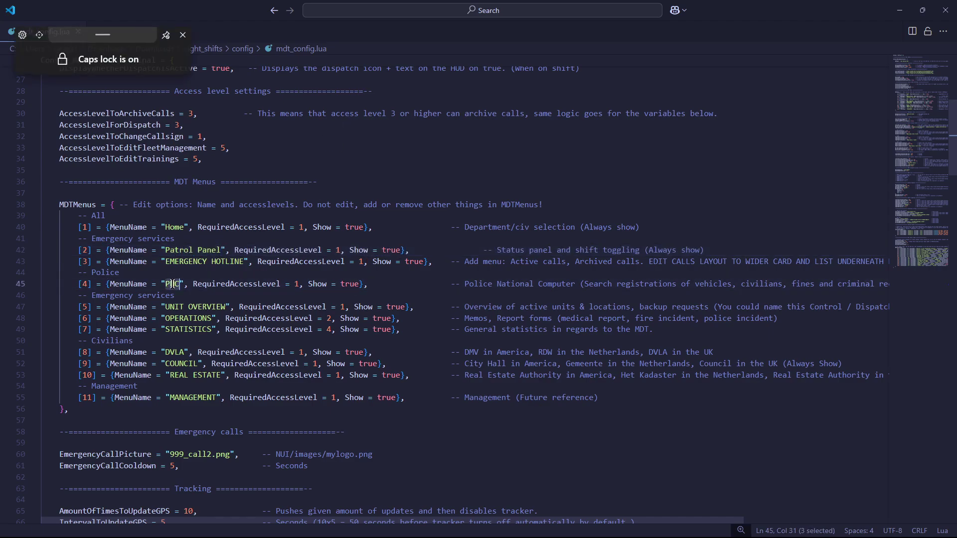
text(NCIC)
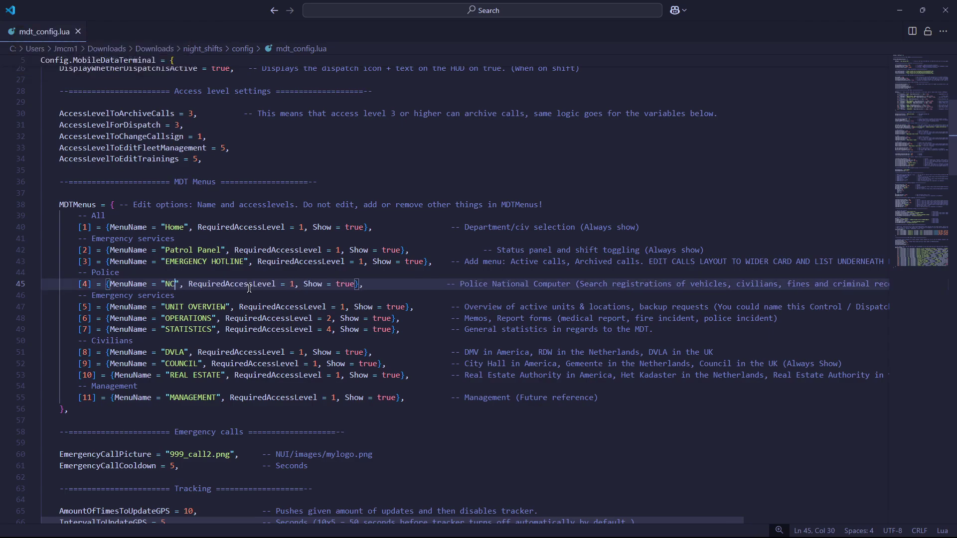
key(Caps_Lock)
text(Search)
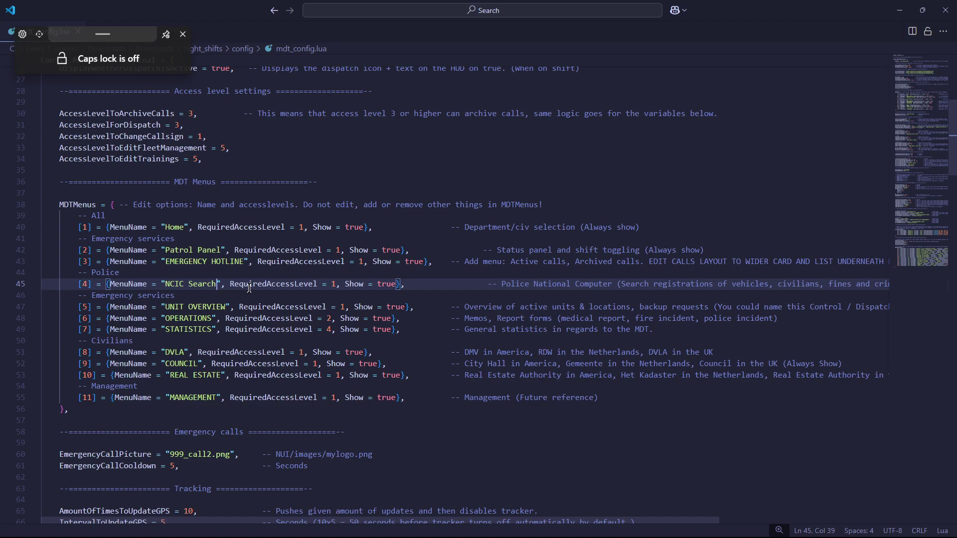
Check the EmergencyCallPicture file 999_call2.png against the thumbnails in the night_shifts NUI/images folder in File Explorer, and return to the config.
scroll(249, 288, down, 4)
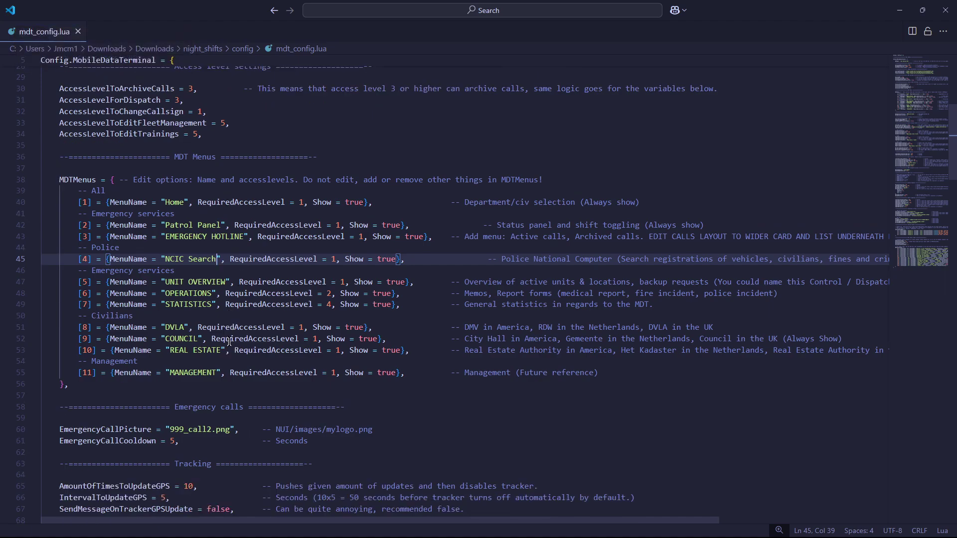
drag(233, 306, 172, 306)
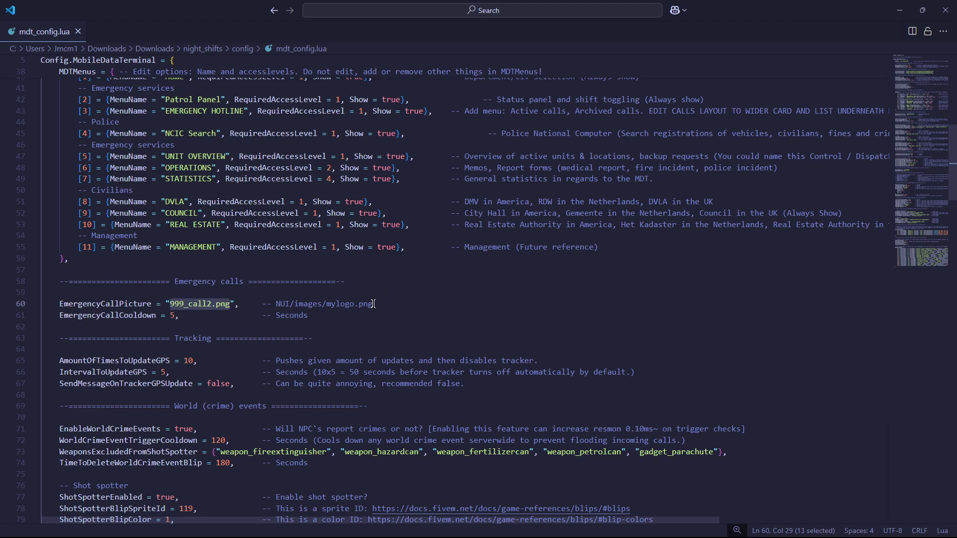
drag(373, 305, 276, 305)
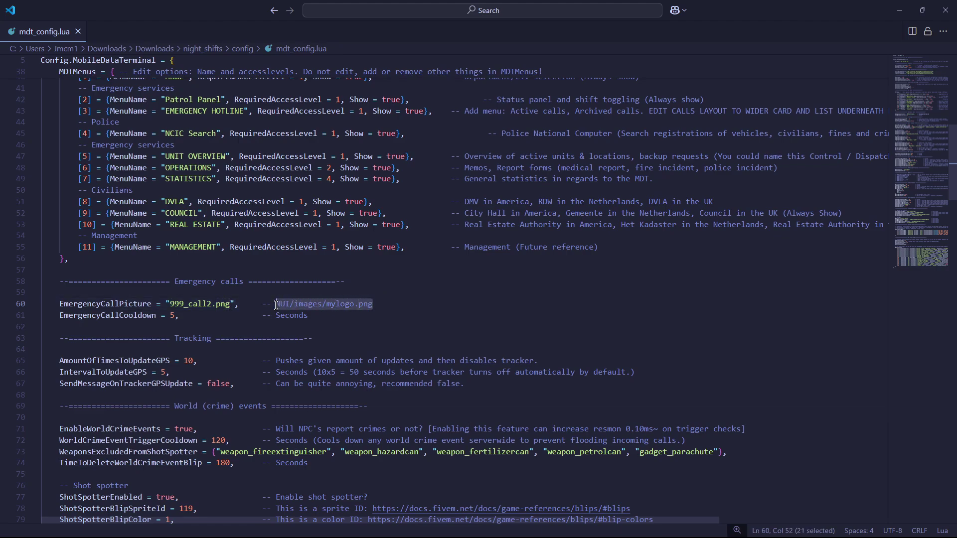
key(alt+Tab)
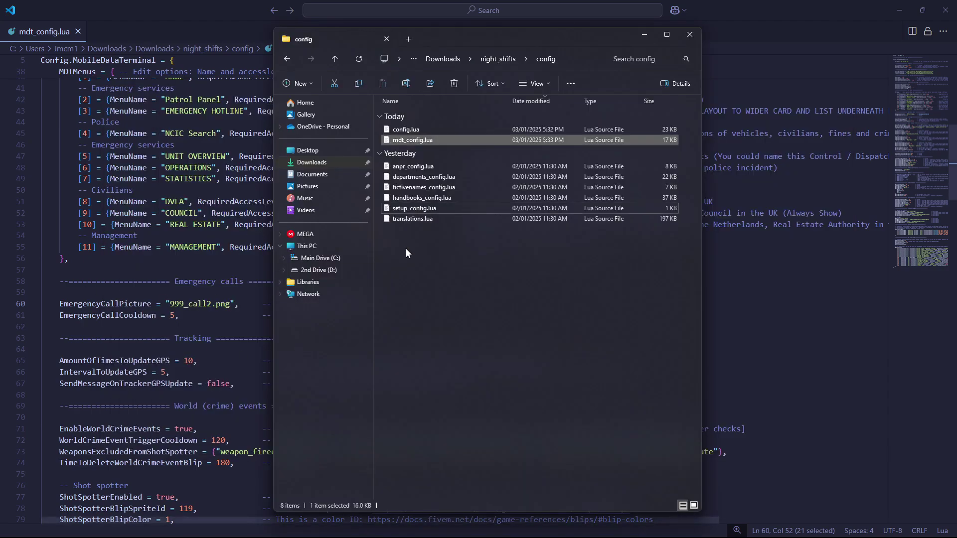
click(406, 253)
key(alt+Up)
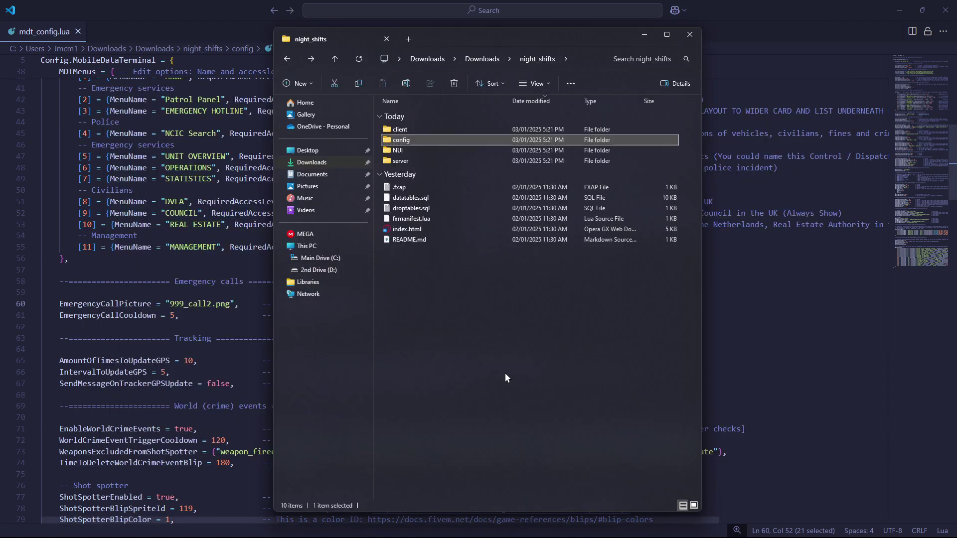
double_click(417, 149)
double_click(381, 128)
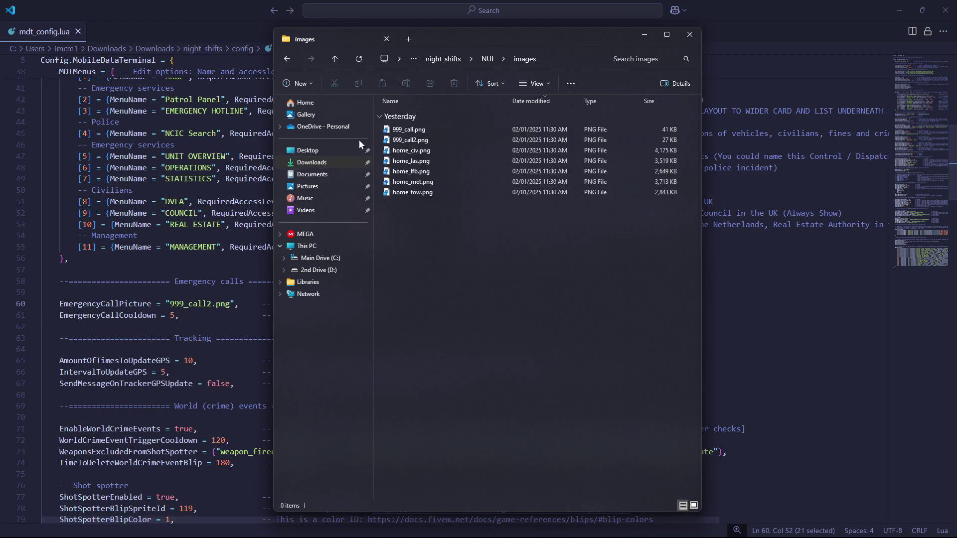
right_click(590, 249)
click(694, 505)
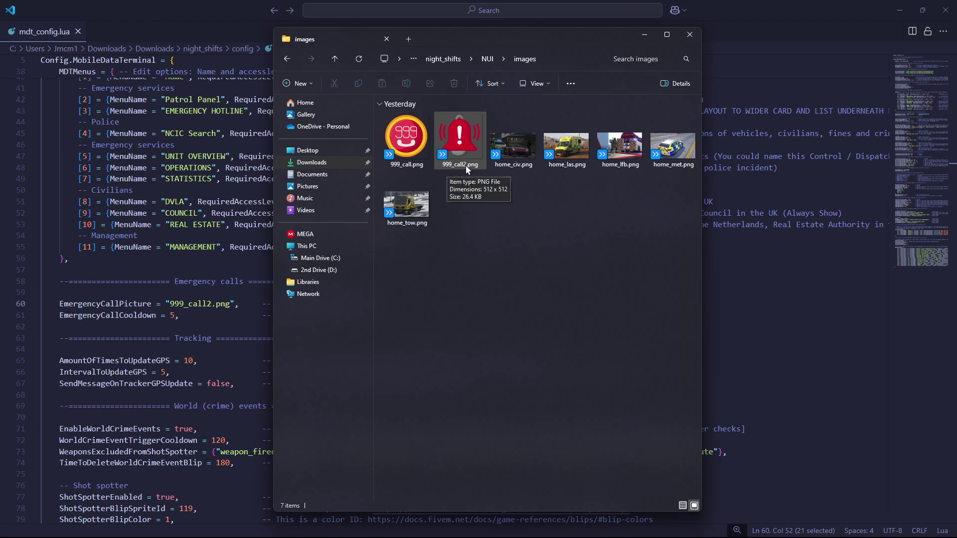
drag(230, 304, 173, 304)
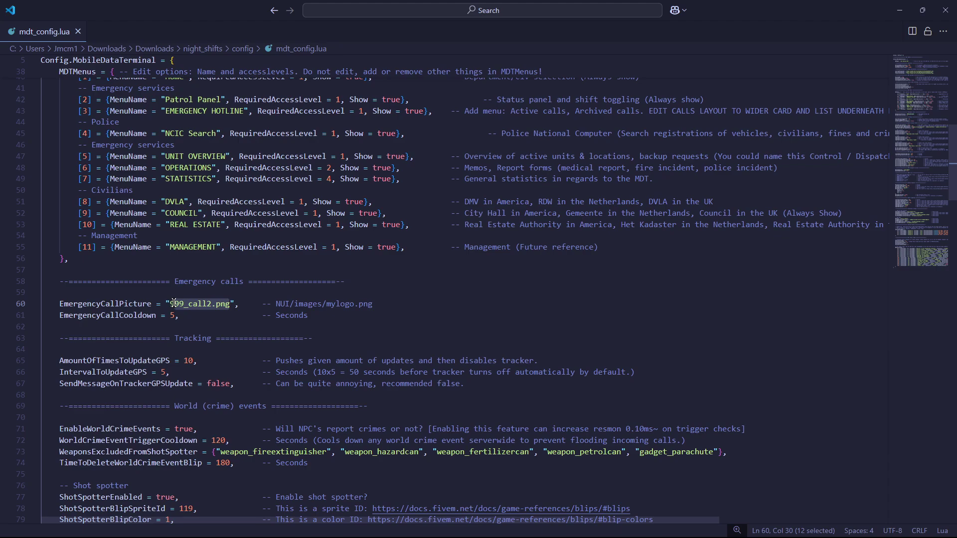
Delete the MDTStatusCodes entries with indexes 3 to 17, keeping the first two entries and the "Traffic stop." entry.
scroll(173, 303, down, 12)
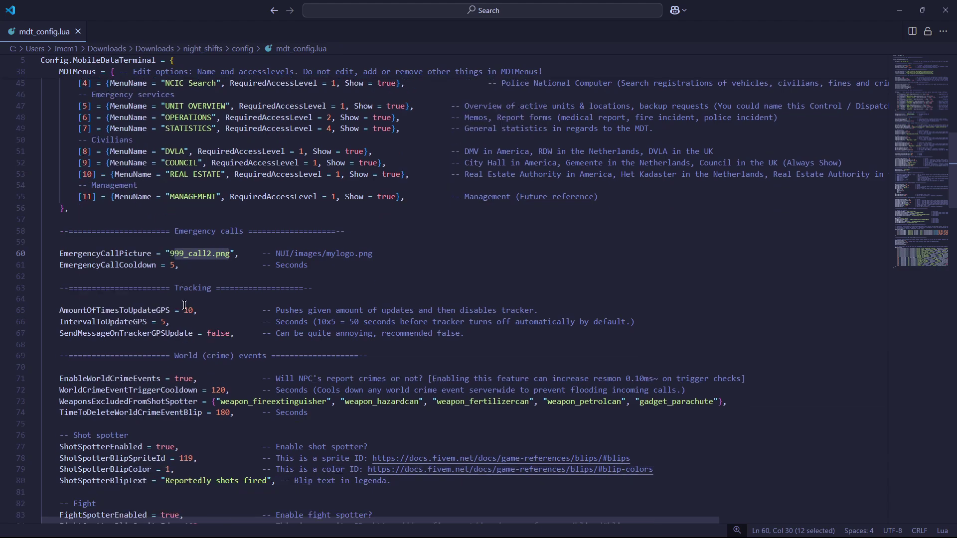
scroll(157, 365, down, 17)
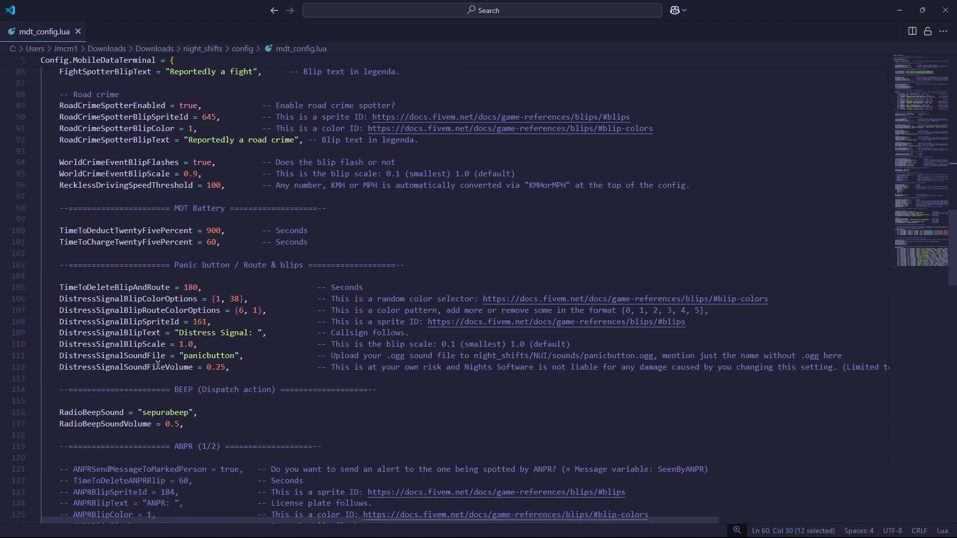
scroll(159, 366, down, 20)
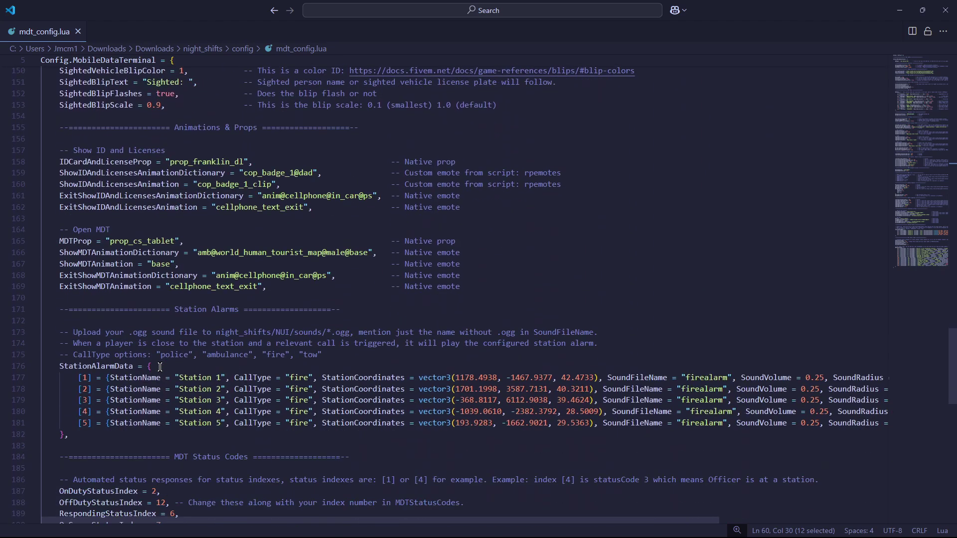
scroll(160, 366, up, 3)
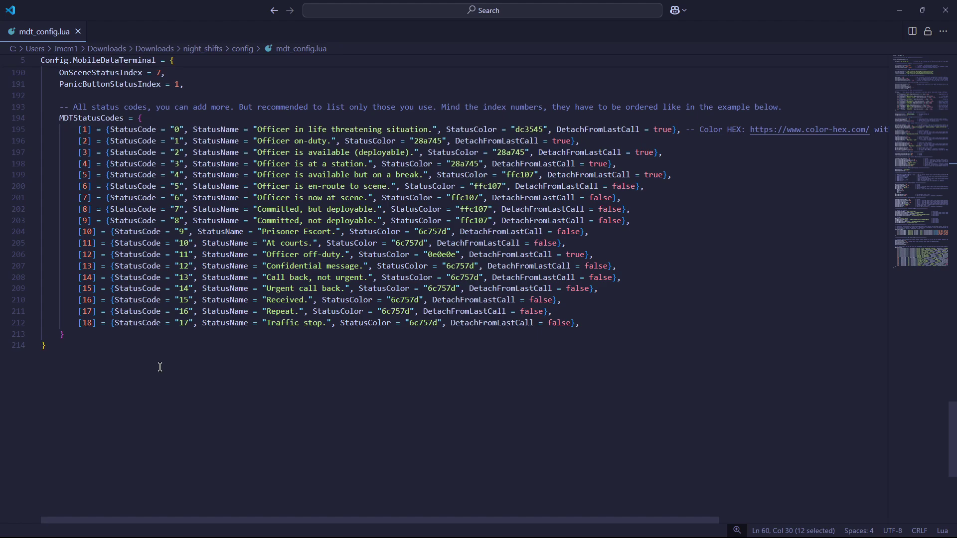
drag(565, 363, 82, 317)
click(451, 317)
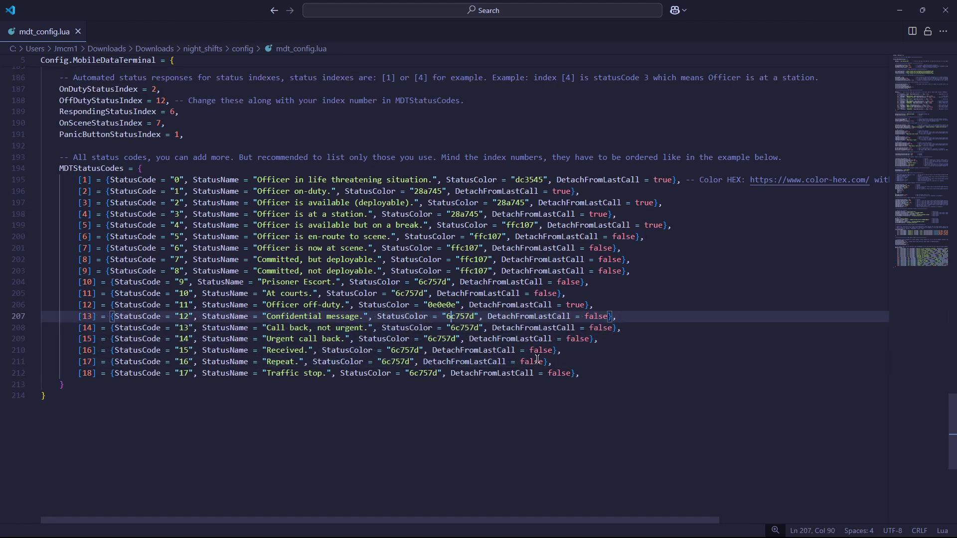
click(587, 374)
key(ctrl+a)
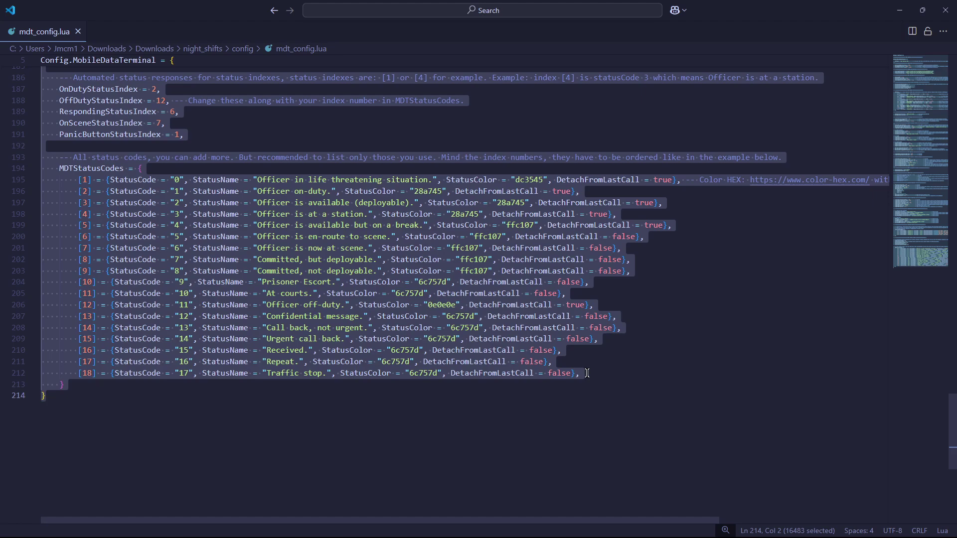
click(587, 373)
key(Home)
key(Home)
key(shift+Up)
key(shift+Up)
key(shift+Up)
key(shift+Up)
key(shift+Up)
key(shift+Up)
key(shift+Up)
key(shift+Up)
key(shift+Up)
key(shift+Up)
key(shift+Up)
key(shift+Up)
key(shift+Up)
key(shift+Up)
key(shift+Up)
key(shift+Up)
key(shift+Up)
key(shift+Down)
key(shift+Down)
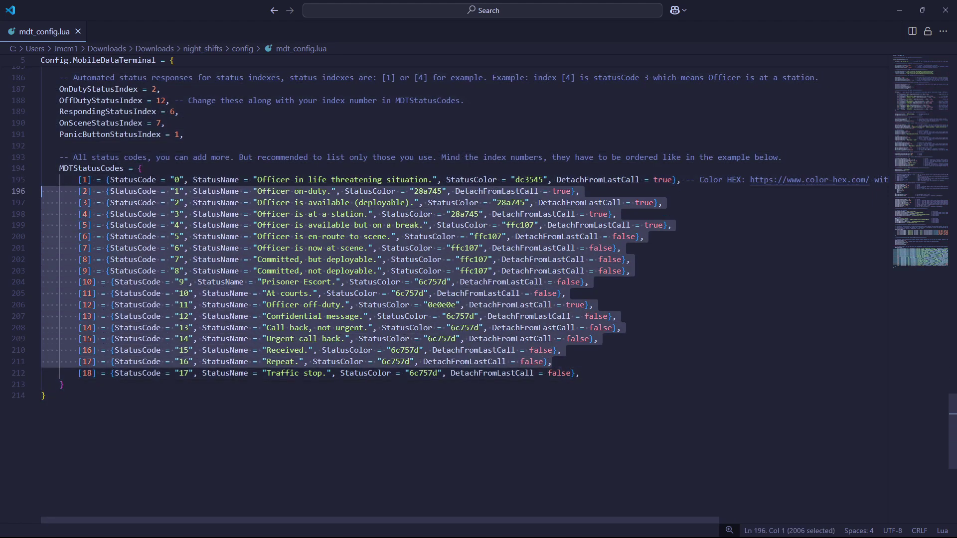
key(Delete)
key(BackSpace)
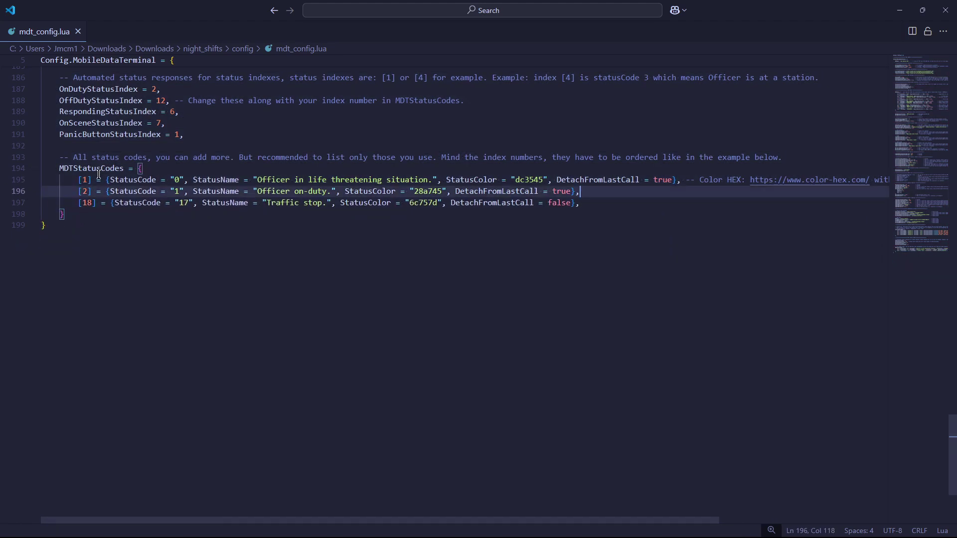
Renumber the index of the "Traffic stop." entry in MDTStatusCodes to 3.
click(93, 191)
key(Down)
key(BackSpace)
key(BackSpace)
text(3)
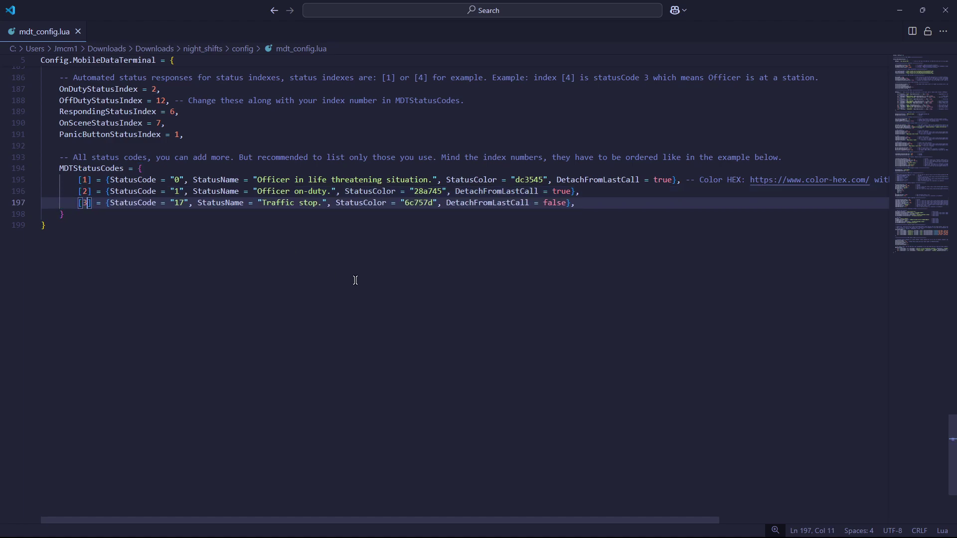
Set the StatusCode values of the three MDTStatusCodes entries to "10-1", "10-2" and "10-3".
double_click(180, 180)
text(10-1)
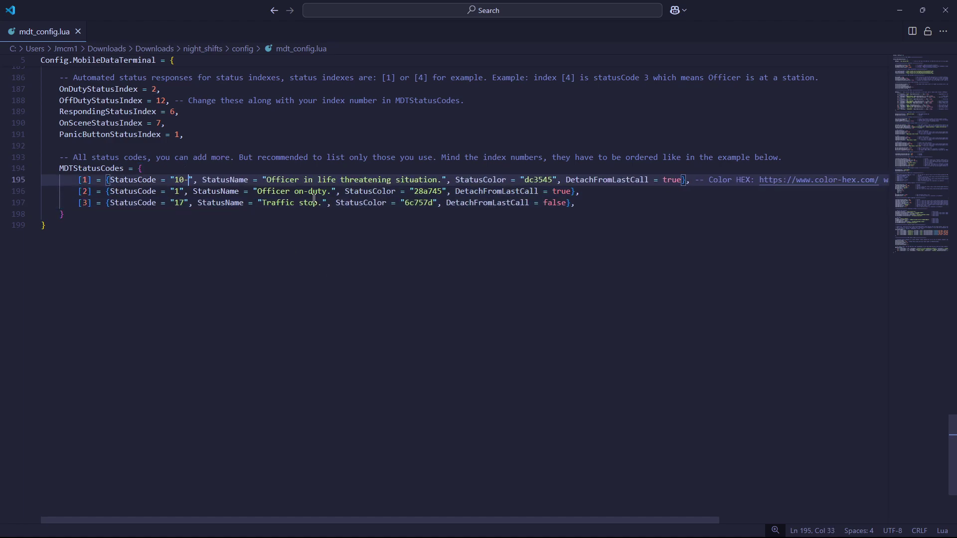
key(Down)
text(0-2)
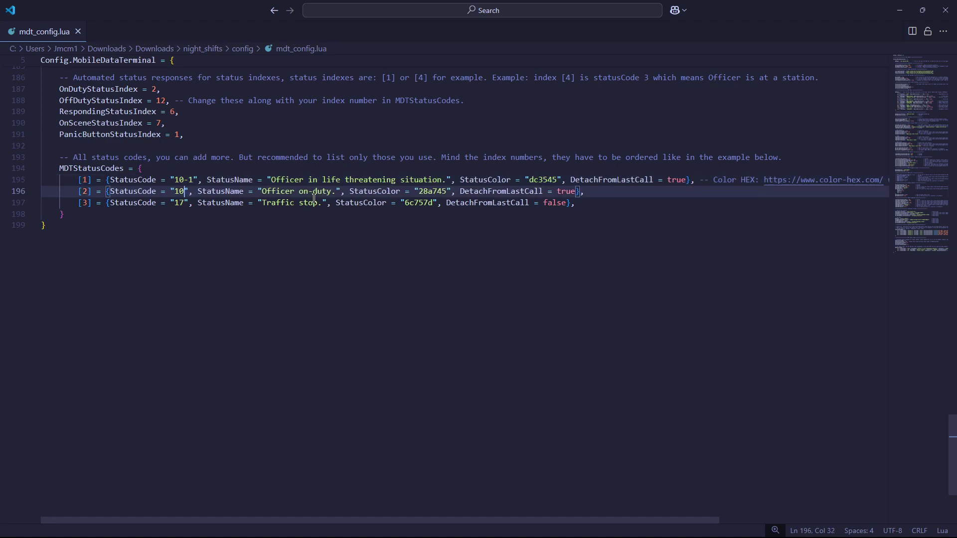
key(Down)
key(Left)
key(Left)
key(Left)
key(BackSpace)
key(Delete)
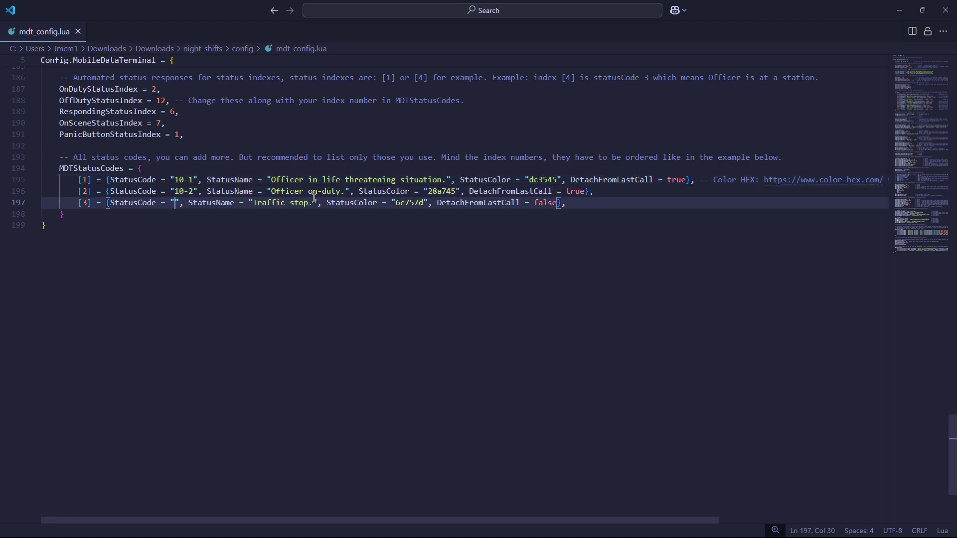
text(10-3)
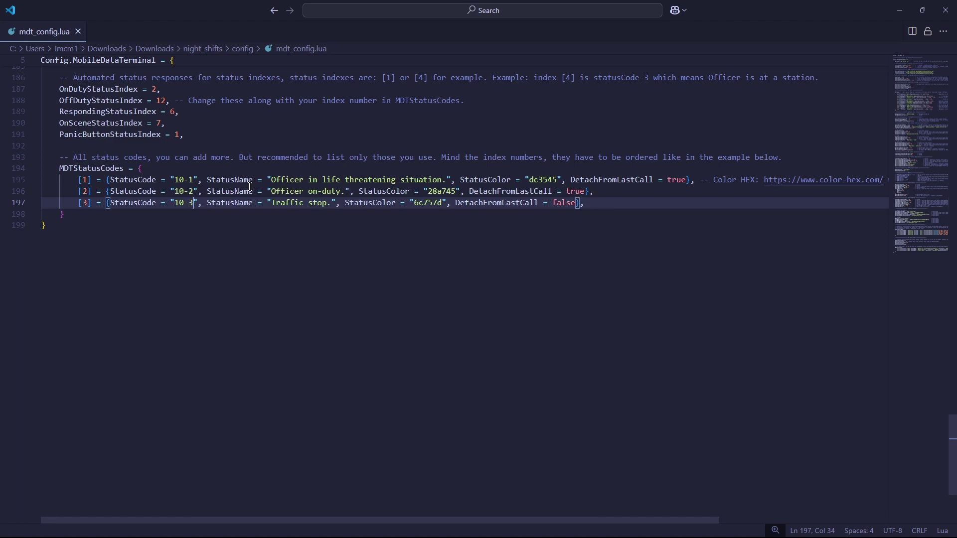
Change the StatusName of the third MDTStatusCodes entry to "Stop Talking".
drag(331, 205, 272, 202)
key(Caps_Lock)
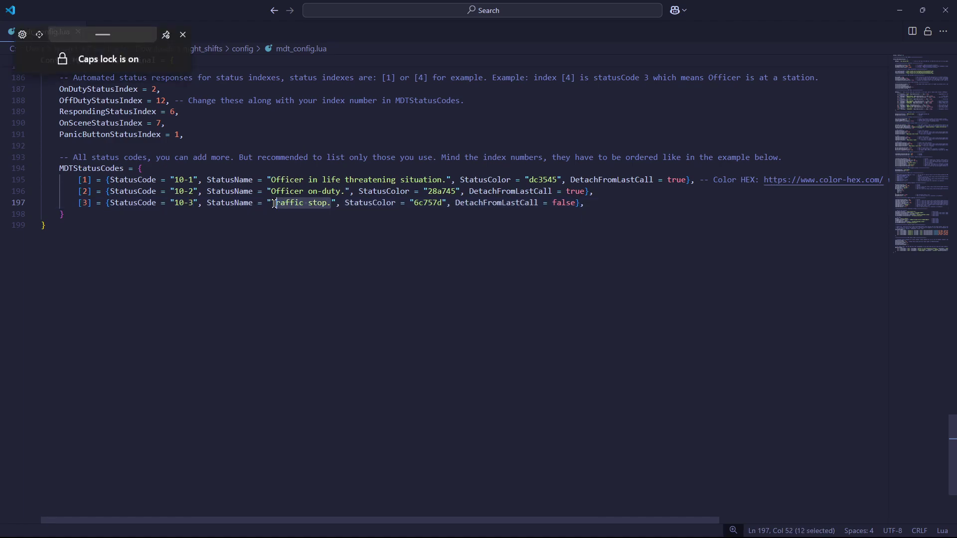
key(BackSpace)
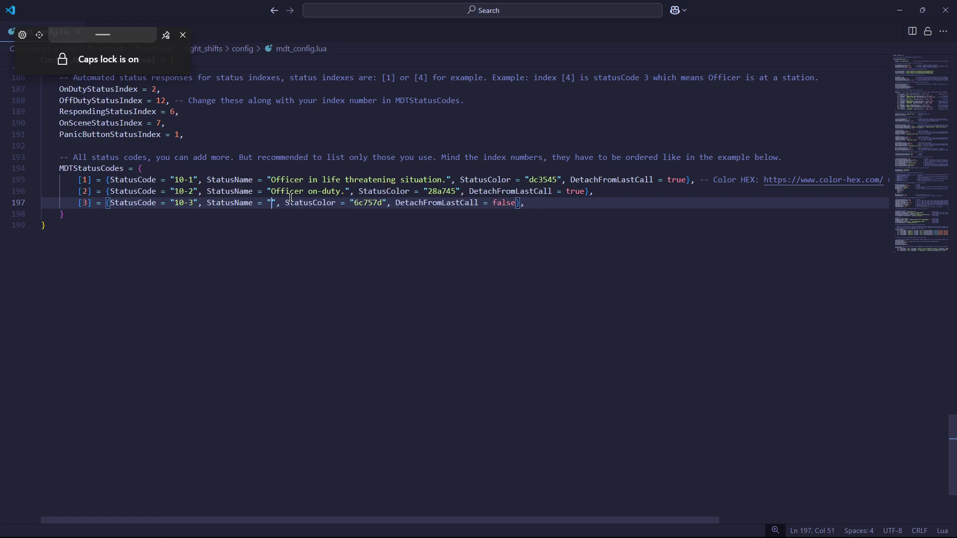
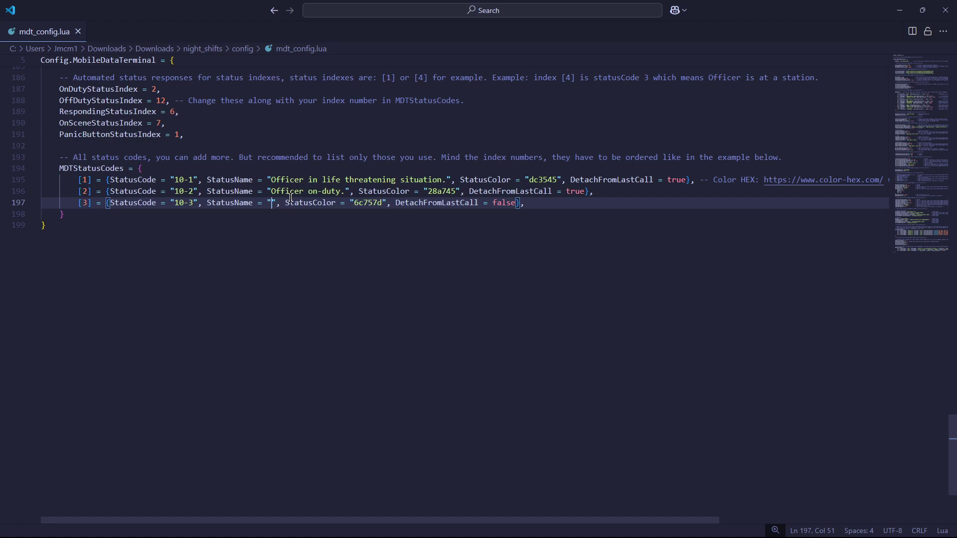
text(S)
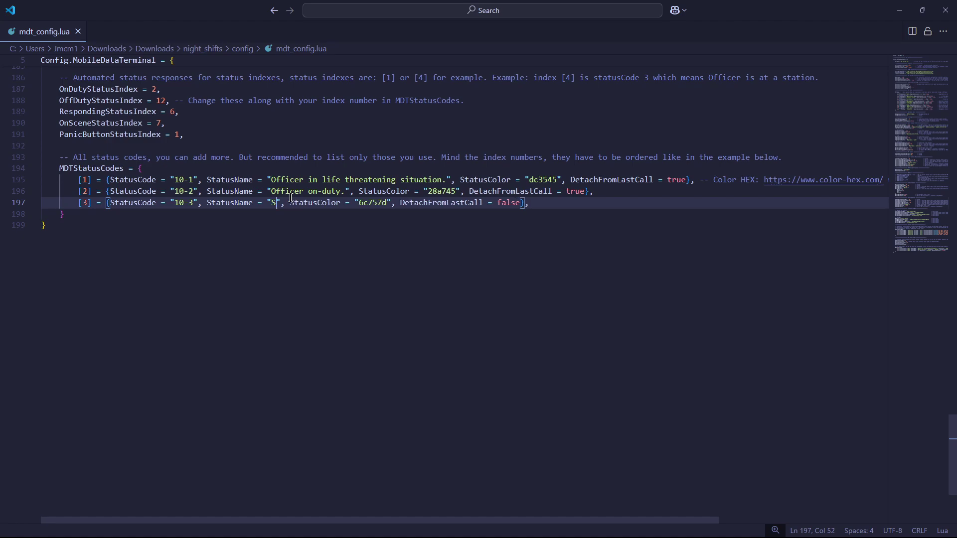
key(Caps_Lock)
text(top Talking)
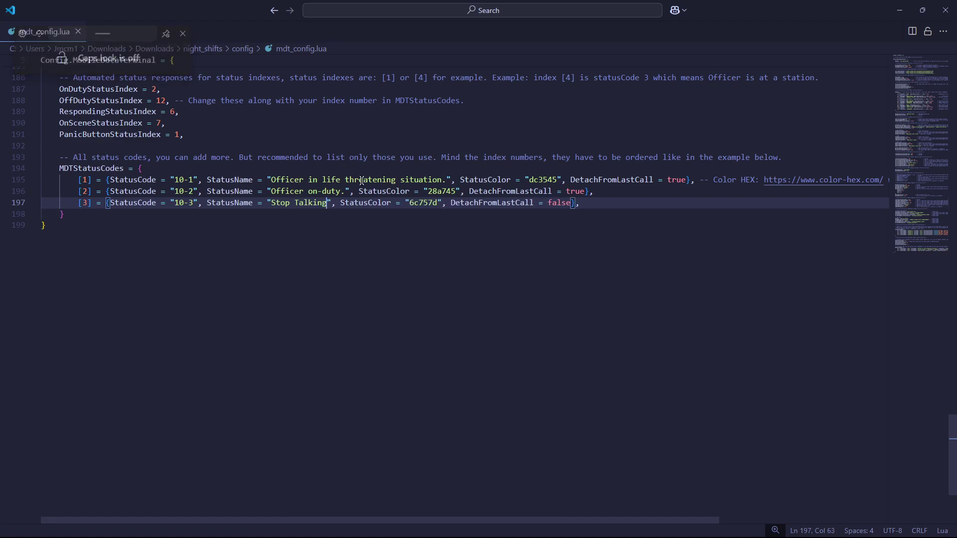
Replace the entire contents of mdt_config.lua with the copied original configuration and look over its MDTStatusCodes list.
key(ctrl+a)
key(ctrl+v)
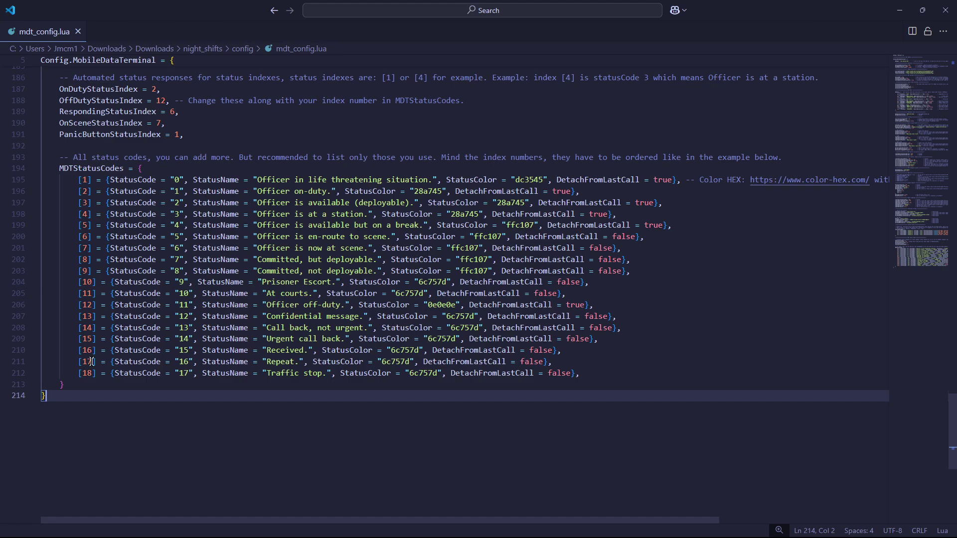
drag(88, 180, 89, 269)
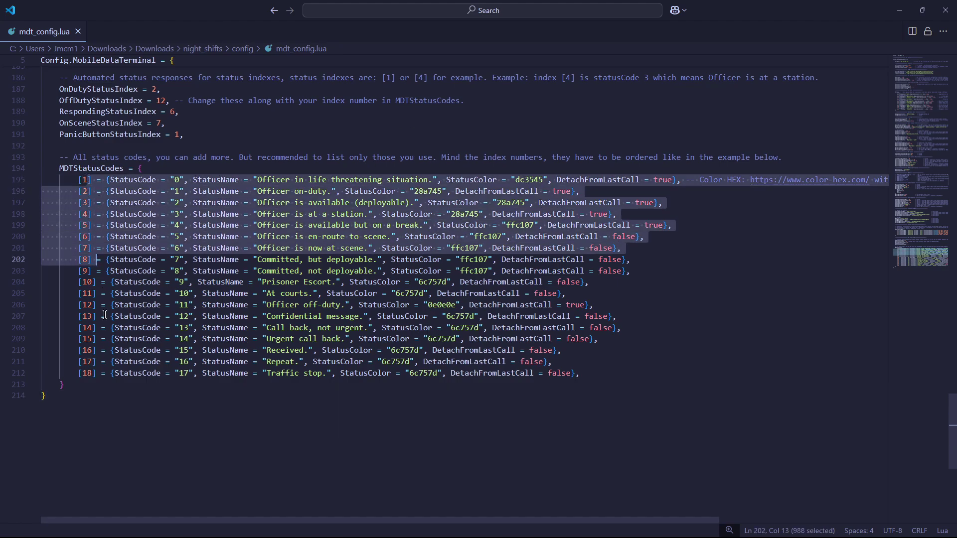
click(96, 350)
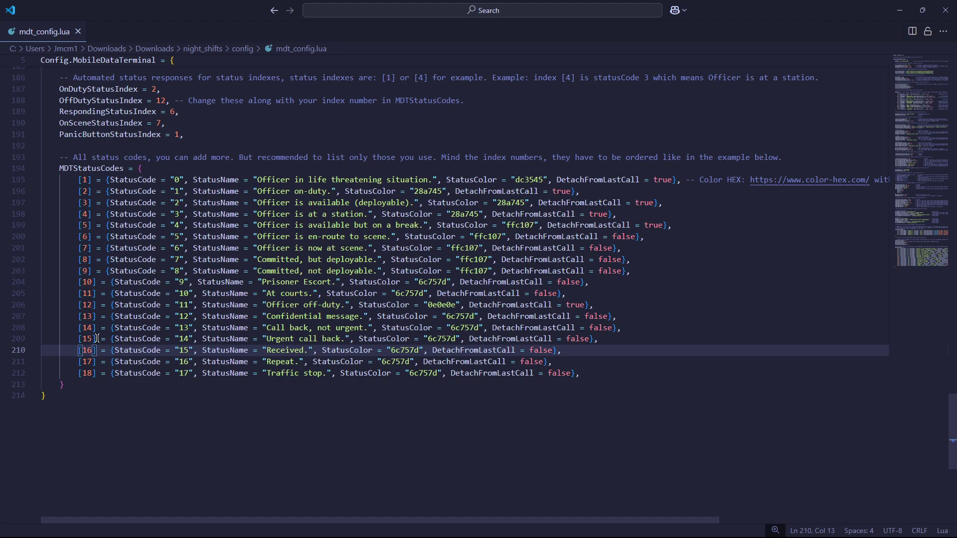
click(545, 328)
scroll(362, 405, up, 3)
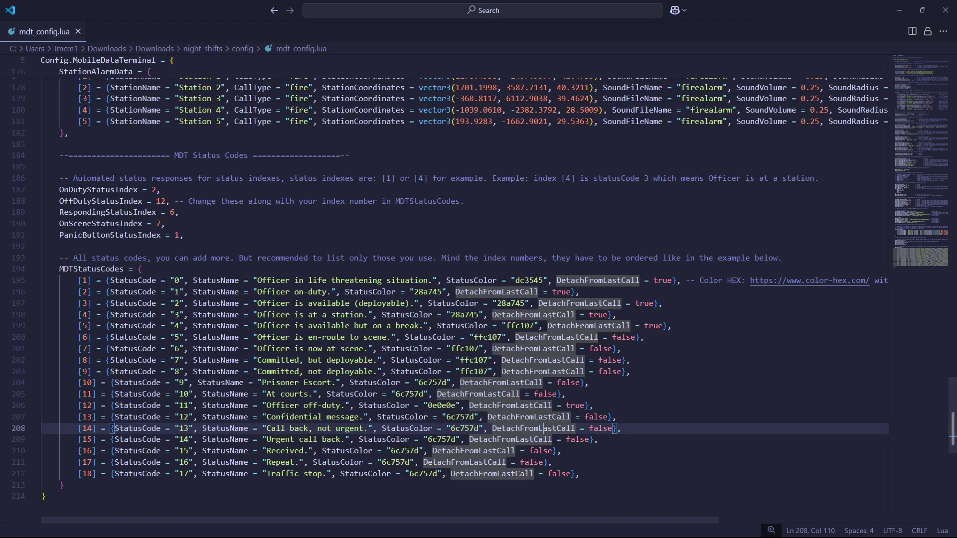
click(616, 360)
scroll(355, 381, down, 1)
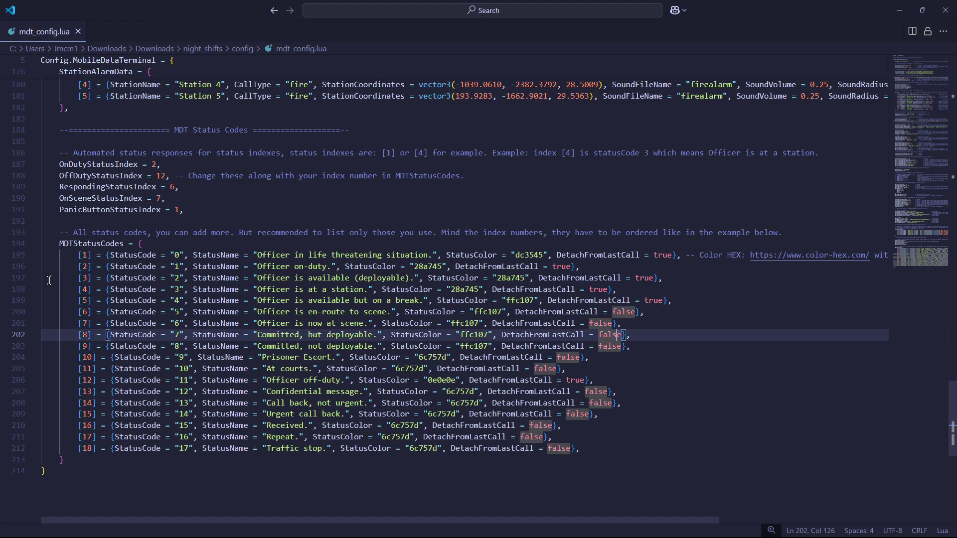
Set the StatusCode of the MDTStatusCodes entry with index 9 to "10-8" and select its StatusName text.
click(180, 346)
key(BackSpace)
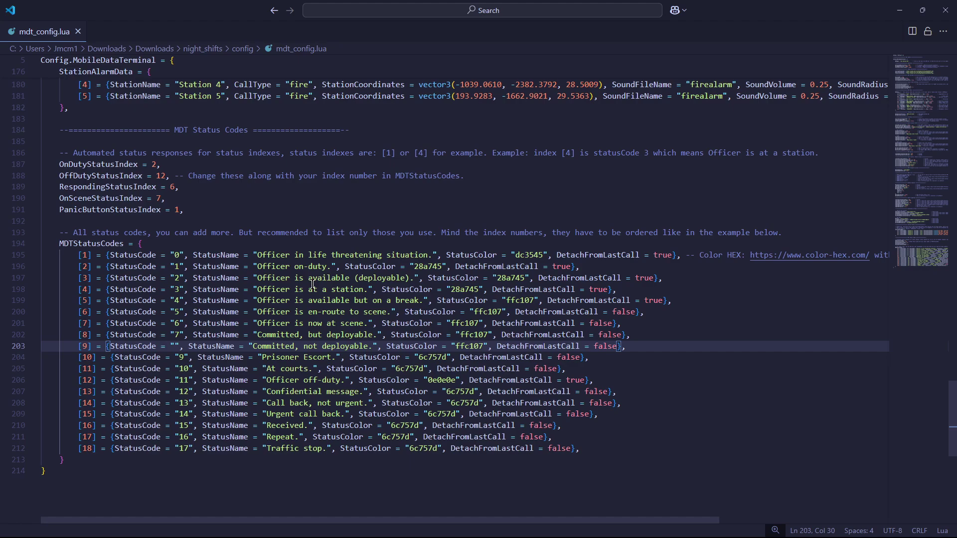
text(10-8)
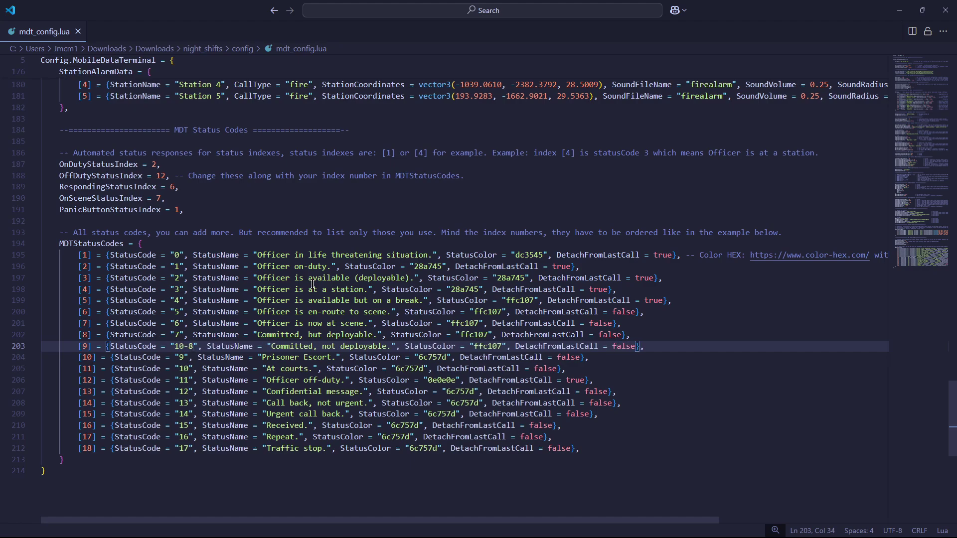
drag(388, 347, 273, 348)
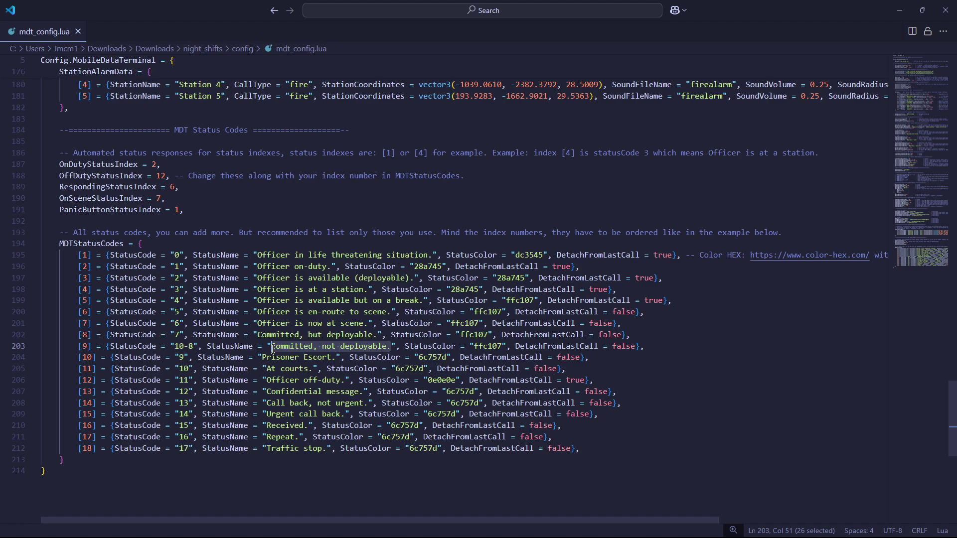
key(Caps_Lock)
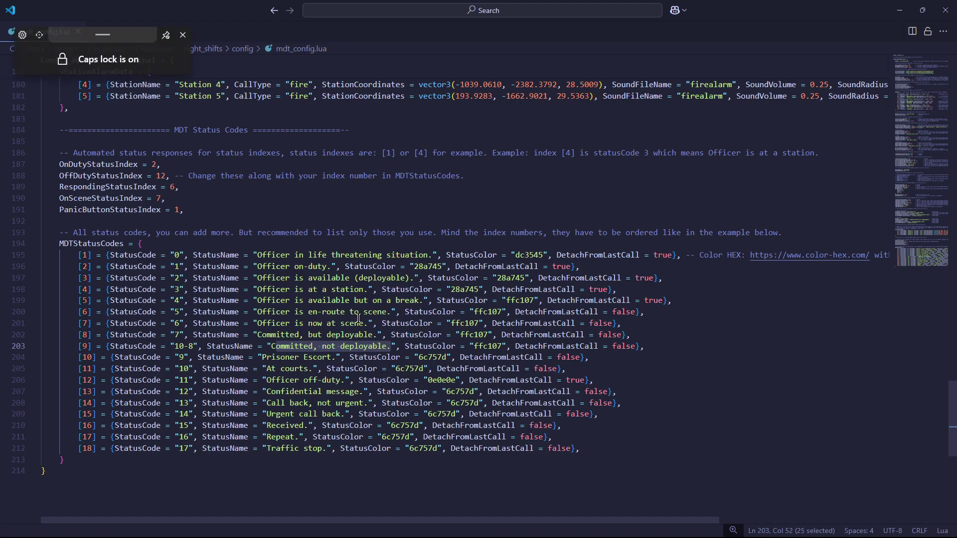
Set OnDutyStatusIndex to 9 so that it points to the "10-8" entry in MDTStatusCodes.
click(157, 164)
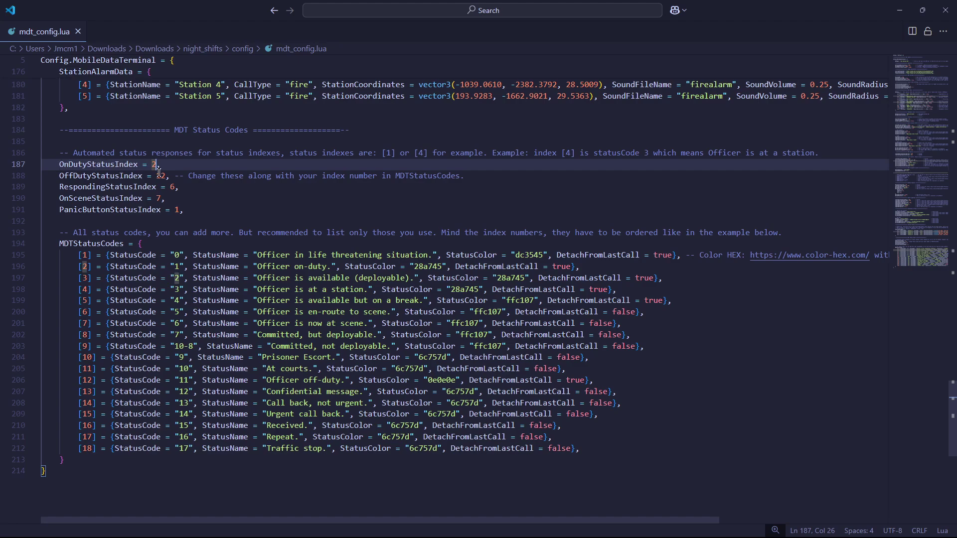
click(86, 336)
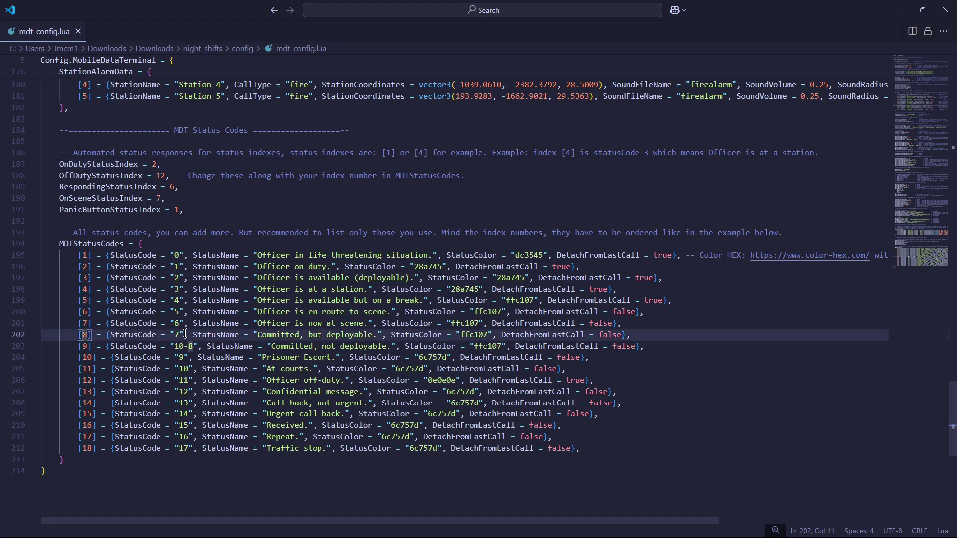
double_click(181, 348)
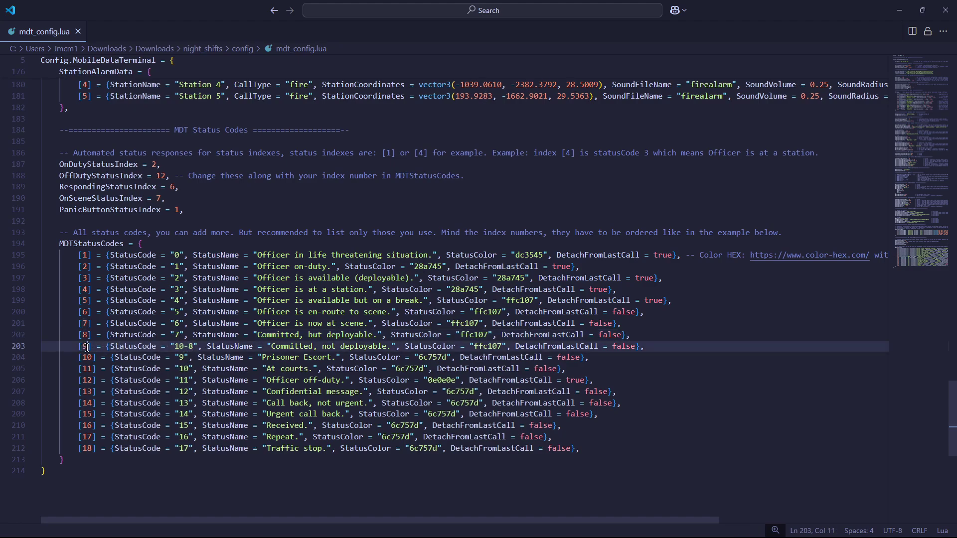
click(190, 347)
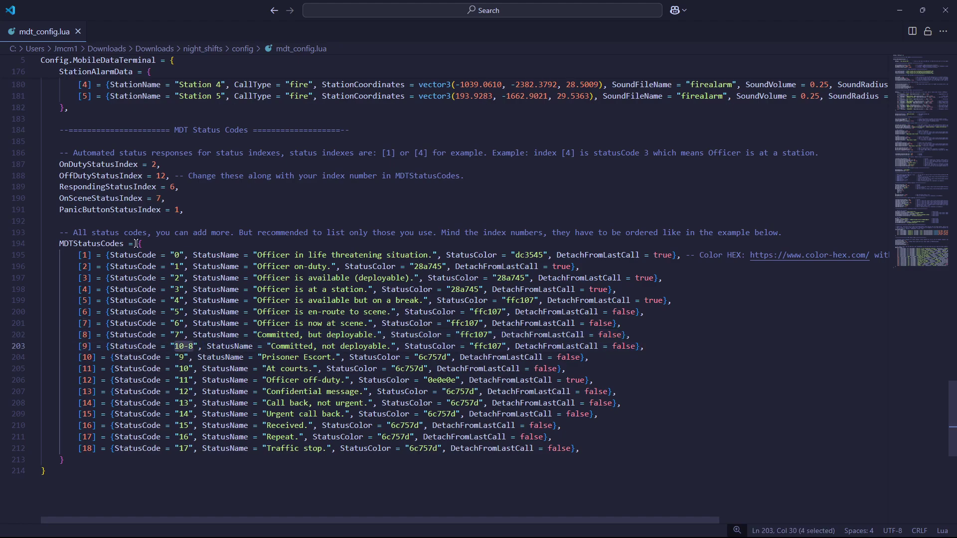
click(156, 165)
key(BackSpace)
text(9)
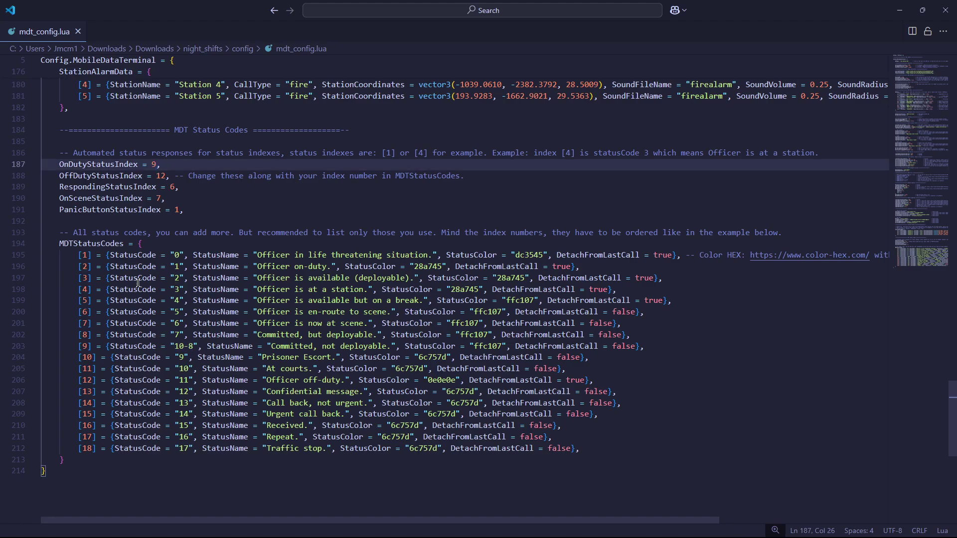
Undo the on-duty index change, the pasted configuration and all MDTStatusCodes edits, going back to the NCIC menu name edit.
key(ctrl+z)
key(ctrl+z)
key(ctrl+z)
key(ctrl+z)
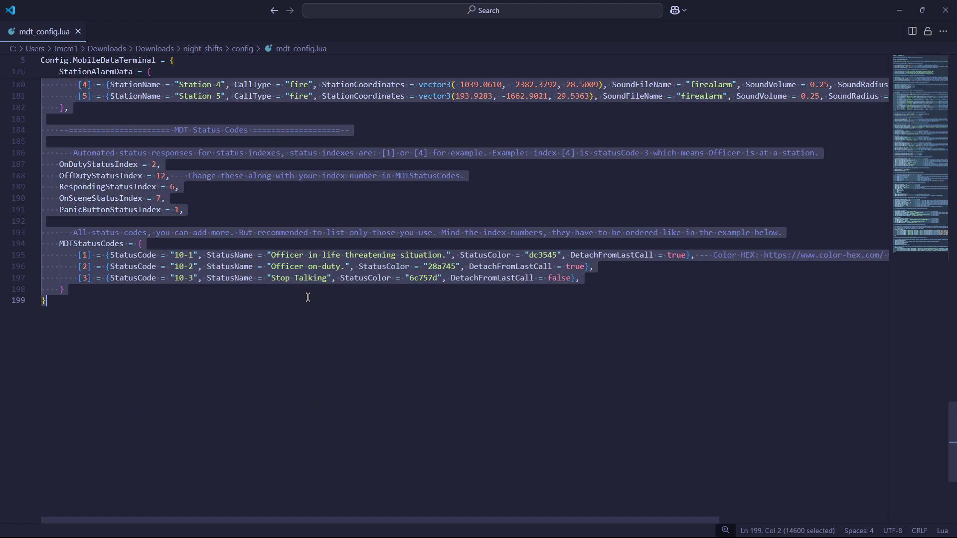
key(ctrl+y)
key(ctrl+y)
key(ctrl+y)
key(ctrl+y)
key(ctrl+y)
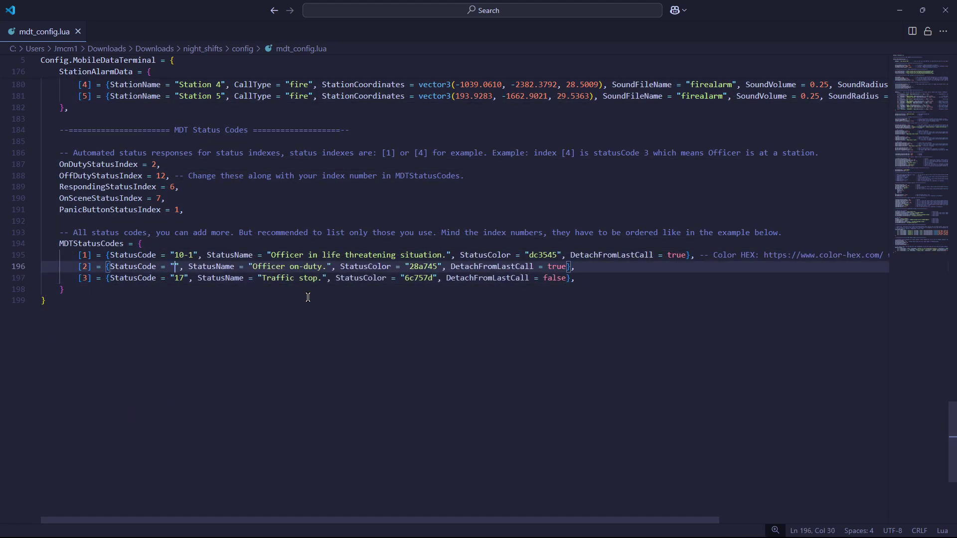
key(ctrl+y)
key(ctrl+y)
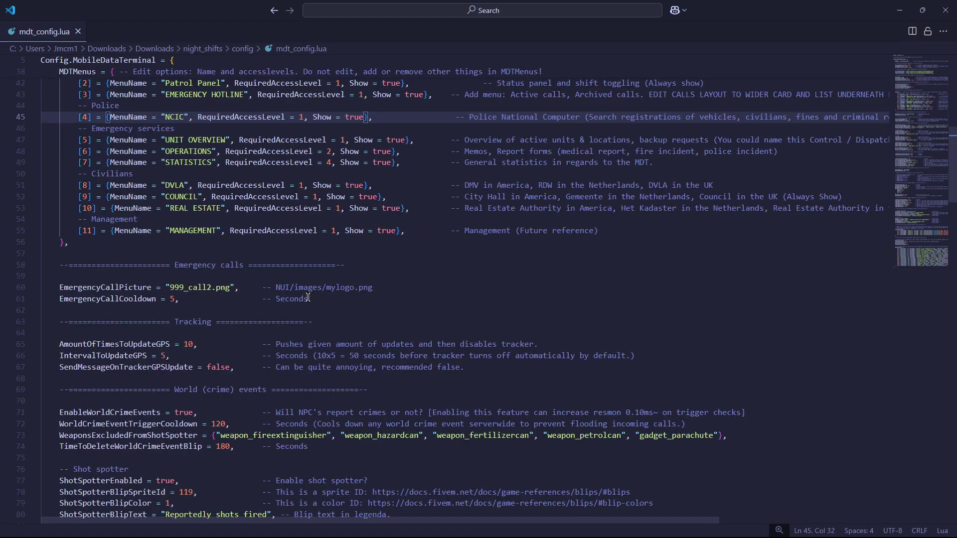
Add "Search" back to the NCIC entry in MDTMenus so its name reads "NCIC Search".
key(Caps_Lock)
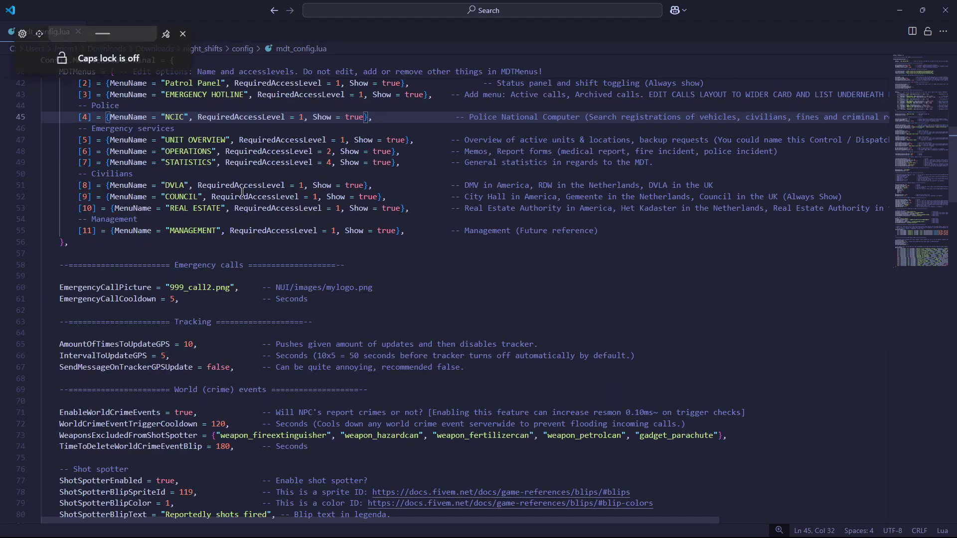
text(Search)
scroll(243, 192, down, 20)
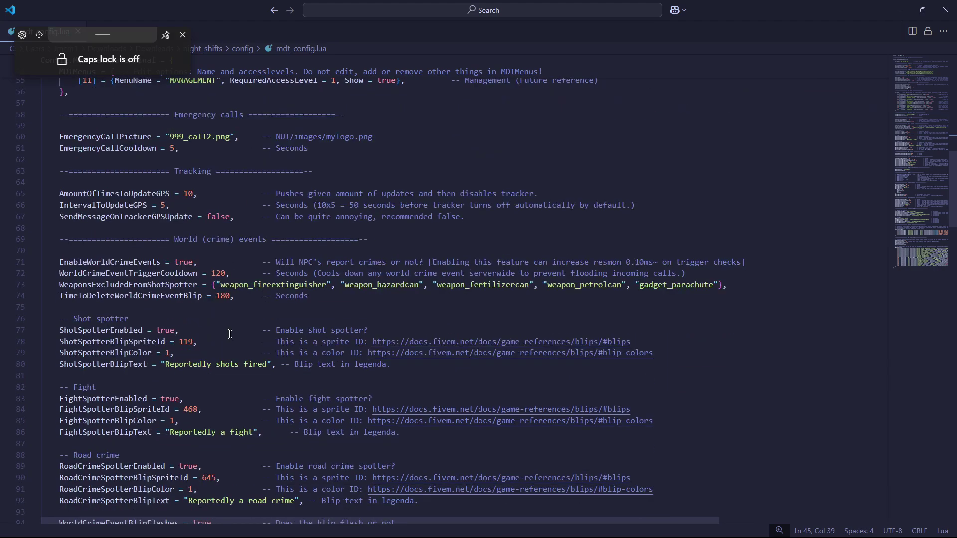
scroll(265, 395, down, 8)
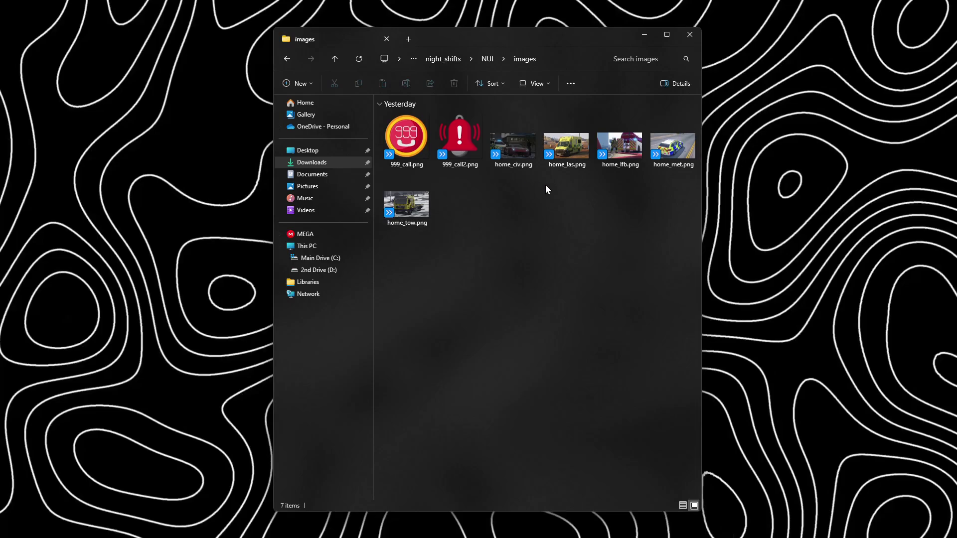
Switch to File Explorer and open departments_config.lua from the night_shifts config folder.
key(alt+Up)
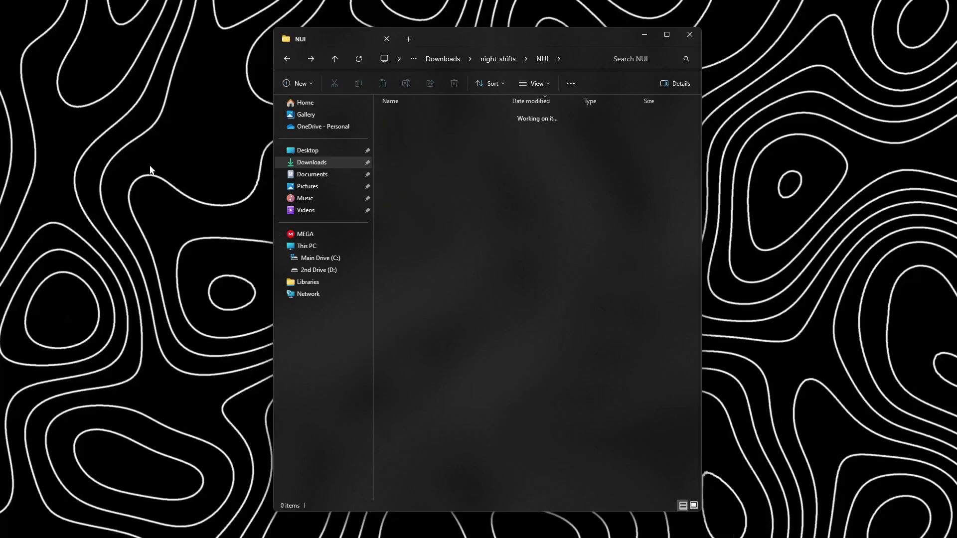
key(alt+Up)
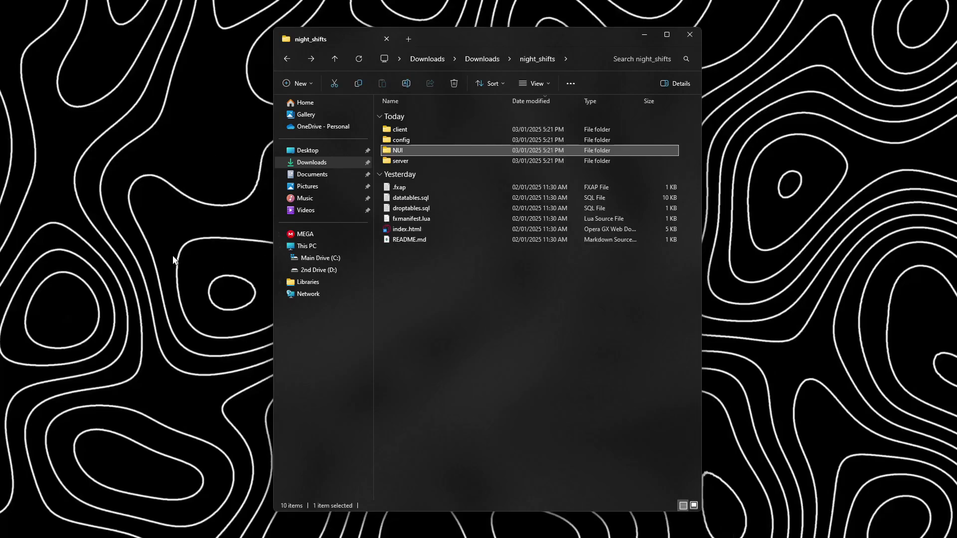
double_click(411, 145)
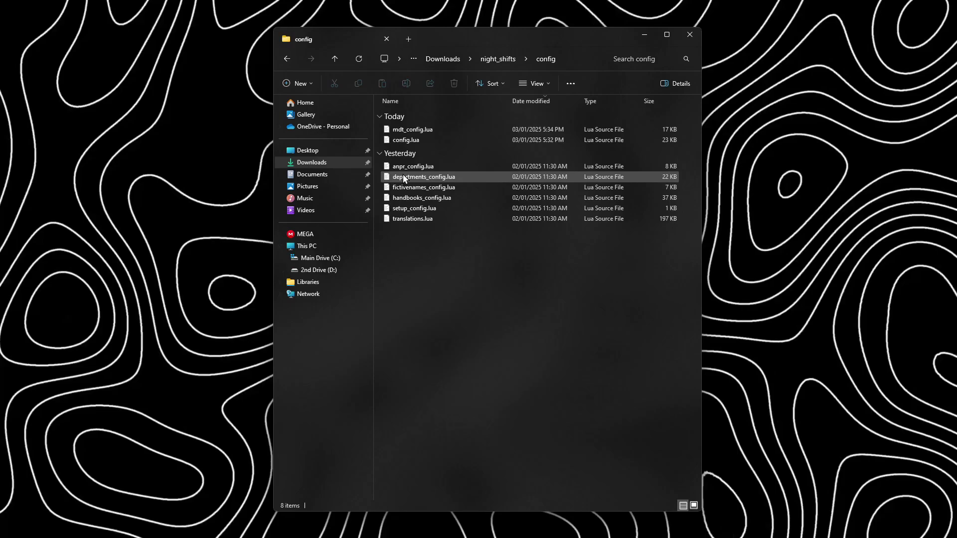
click(403, 176)
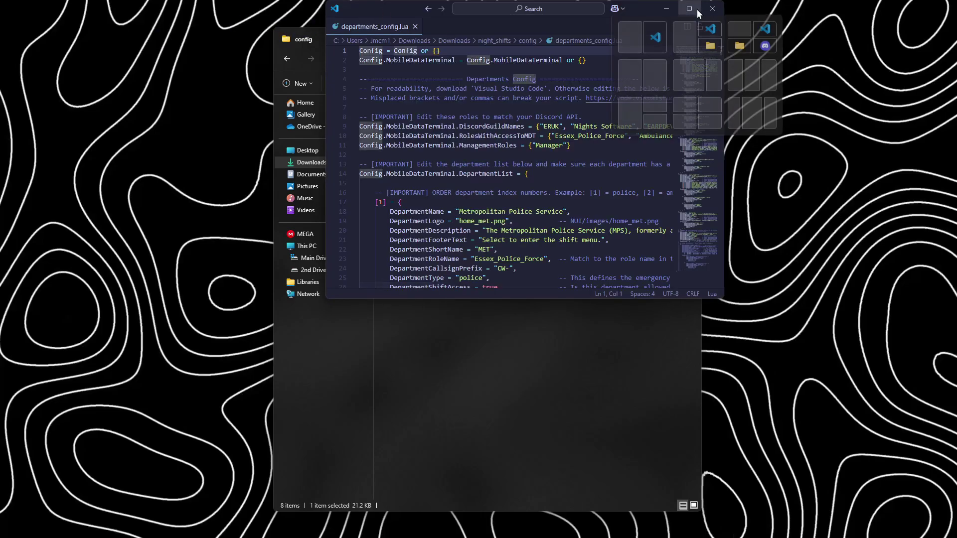
Return to File Explorer and go back from the config folder to the Downloads folder containing night_shifts.
click(473, 329)
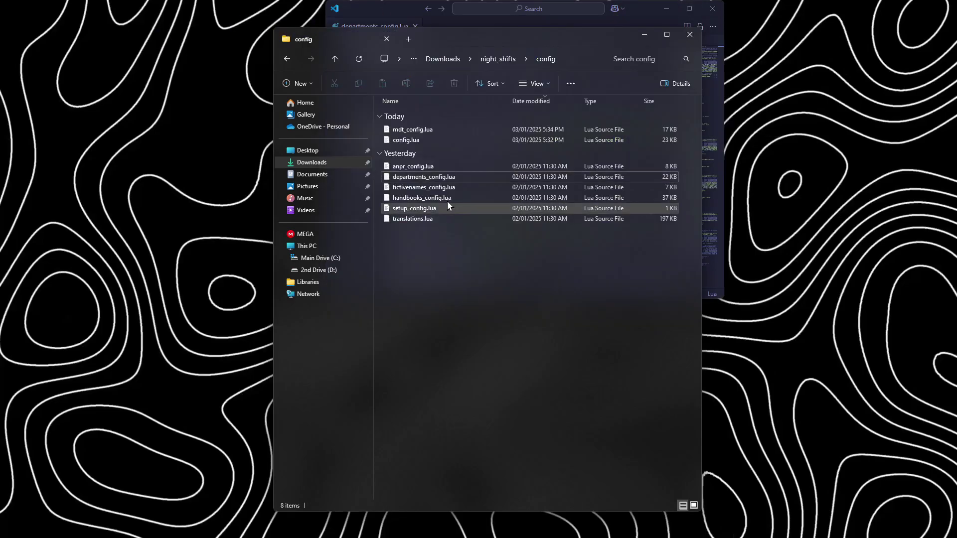
click(287, 60)
click(288, 60)
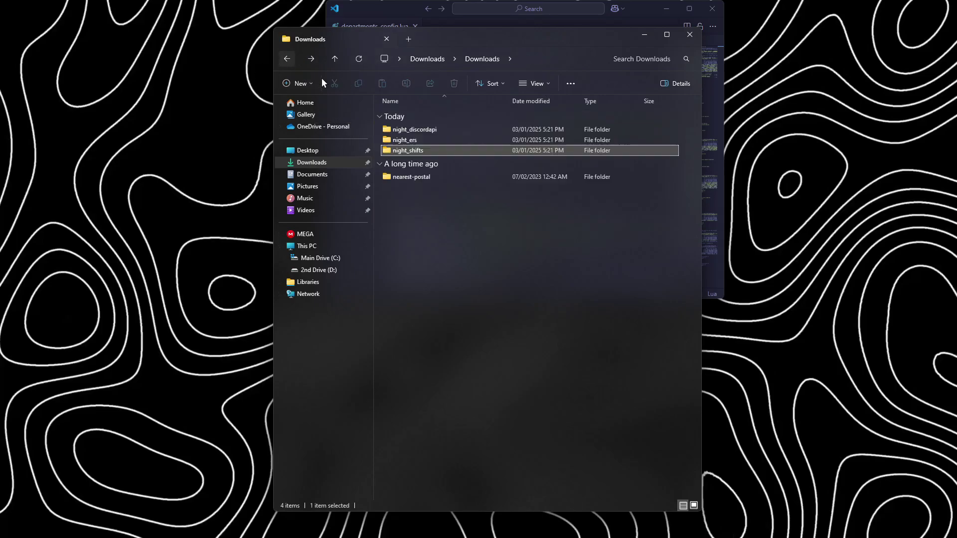
Open config.lua from the night_discordapi folder and arrange its window side by side with departments_config.lua.
double_click(418, 130)
click(408, 129)
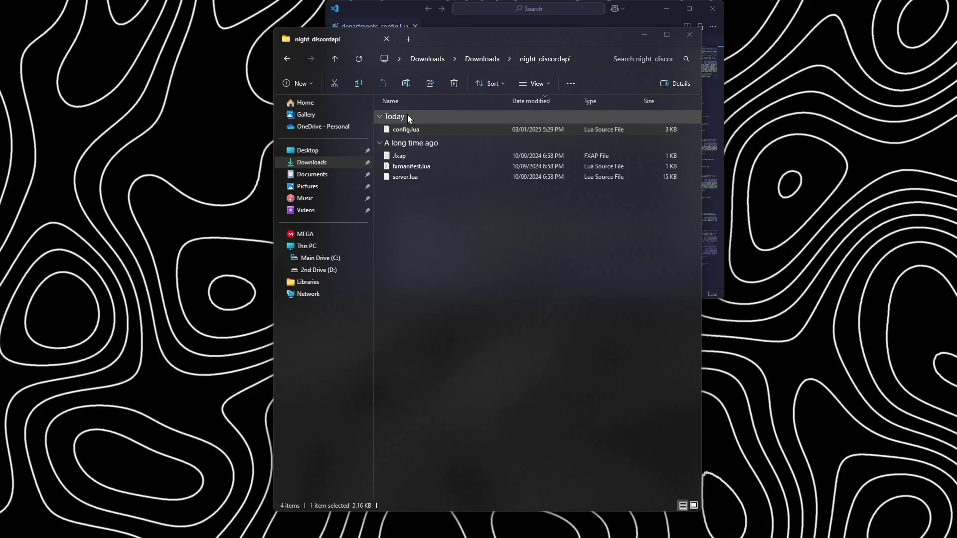
click(644, 35)
drag(0, 29, 76, 22)
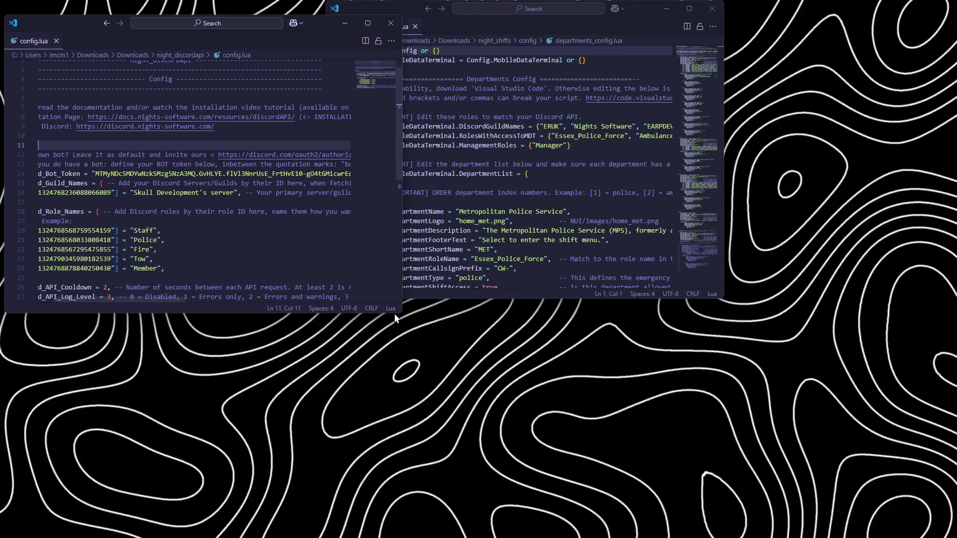
drag(395, 310, 434, 537)
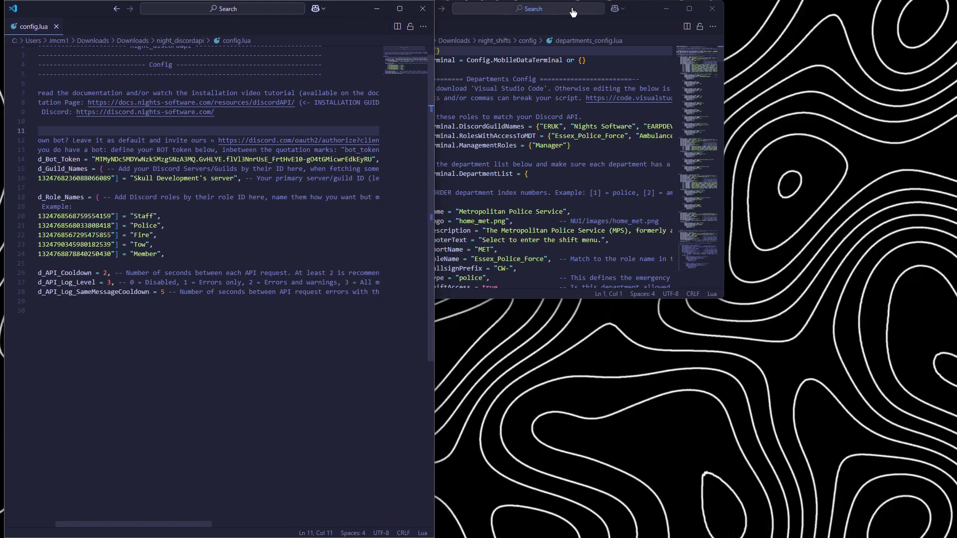
drag(594, 3, 813, 3)
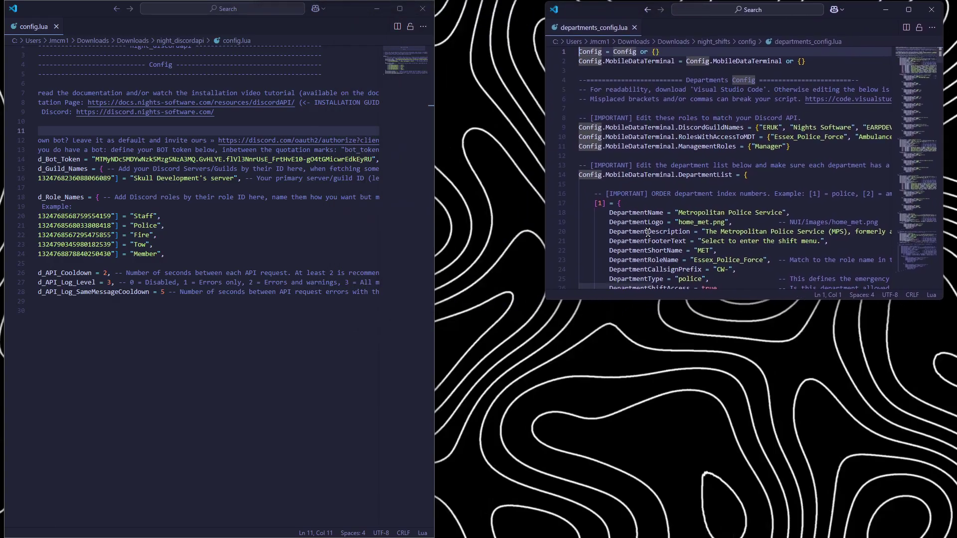
drag(546, 300, 432, 534)
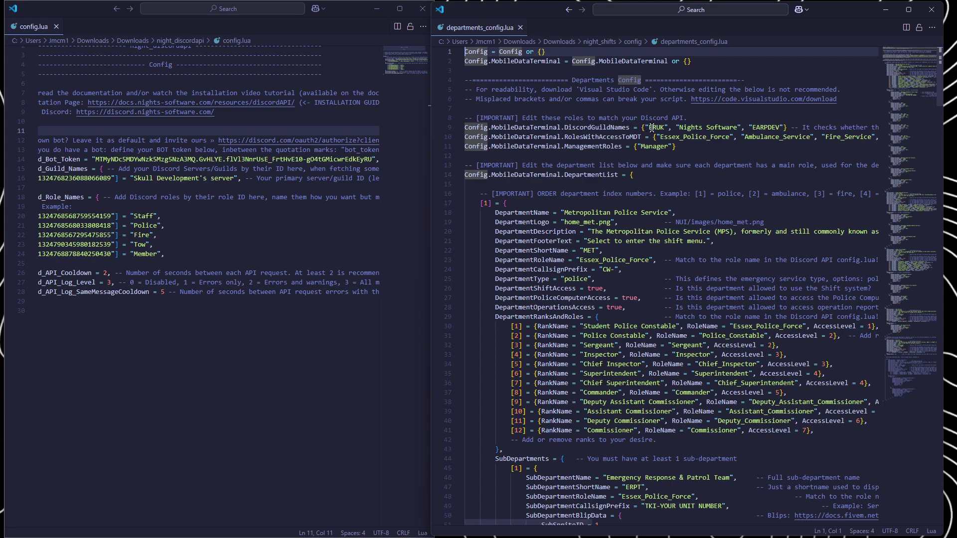
drag(650, 127, 662, 127)
click(344, 159)
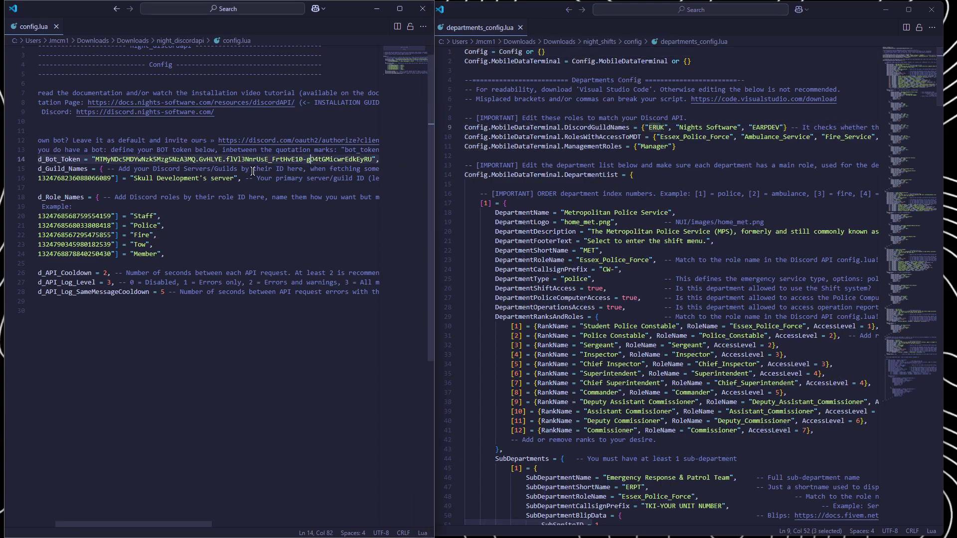
drag(233, 179, 136, 180)
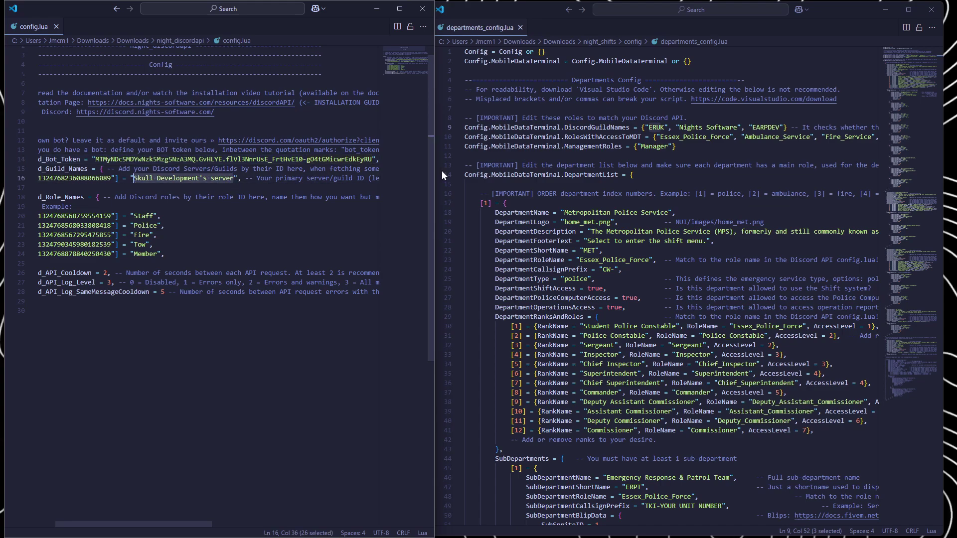
drag(647, 127, 779, 127)
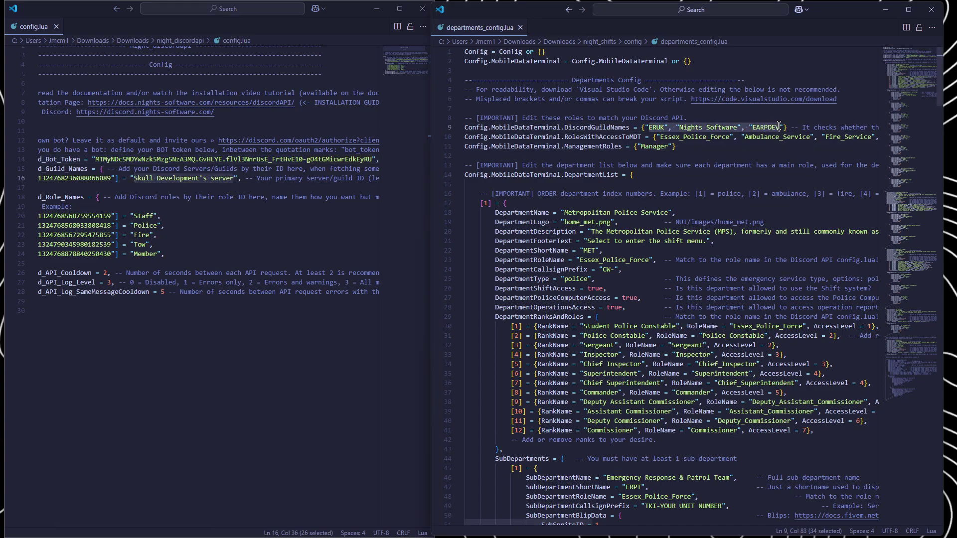
text(Skull Development's server)
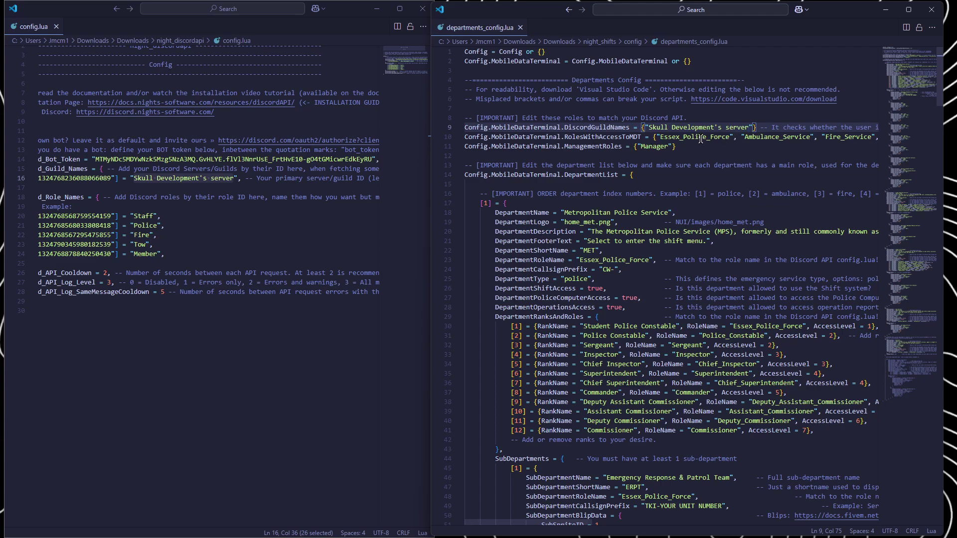
Shrink the config.lua window to a compact size showing Discord_Role_Names, keeping it beside departments_config.lua.
scroll(426, 195, down, 9)
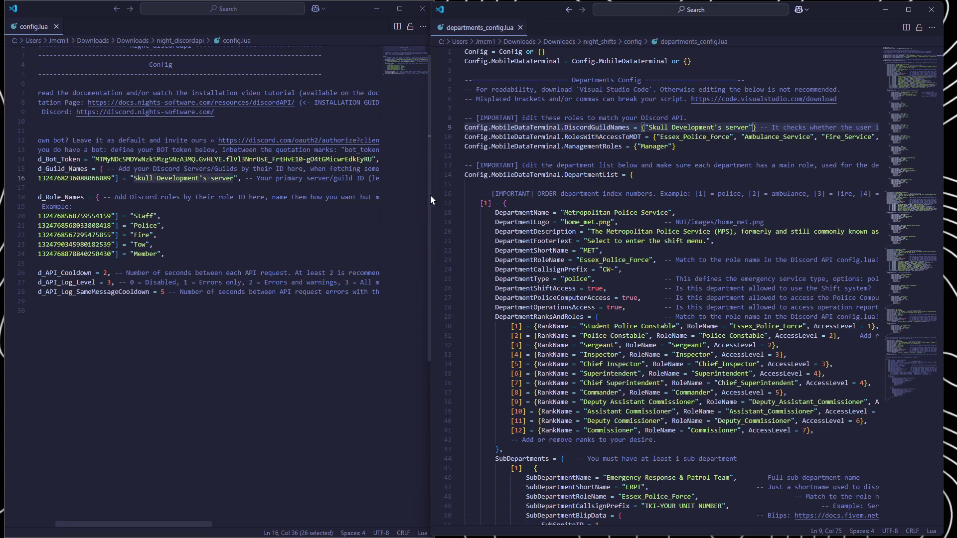
drag(429, 202, 274, 204)
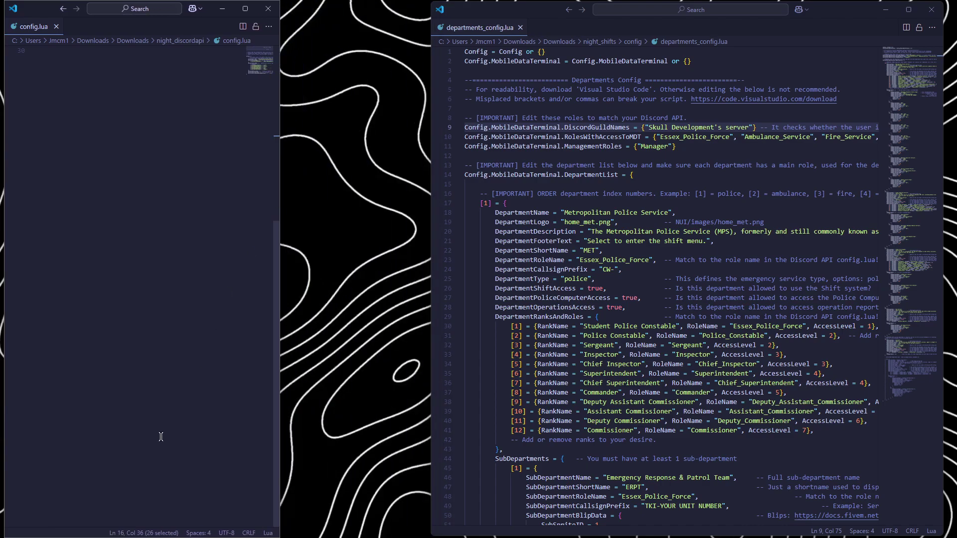
click(229, 523)
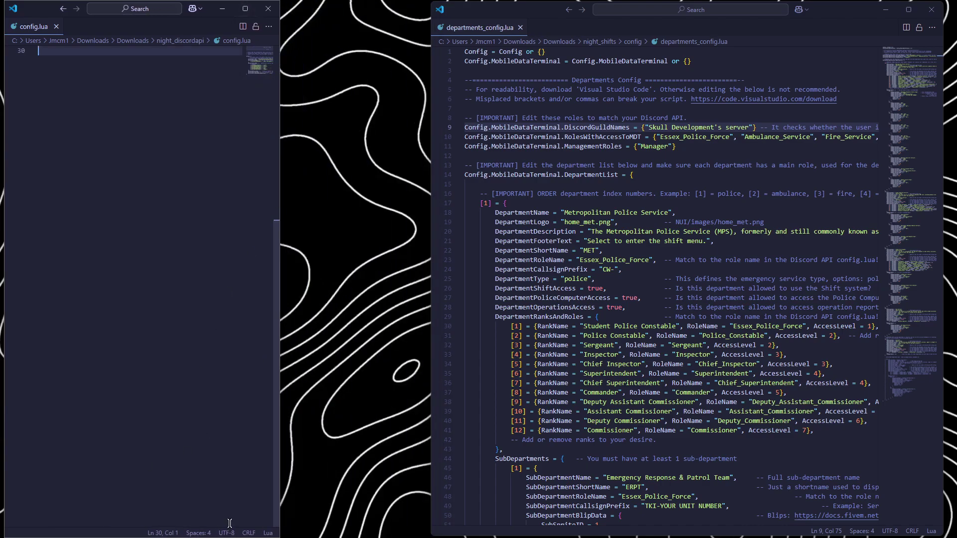
click(245, 8)
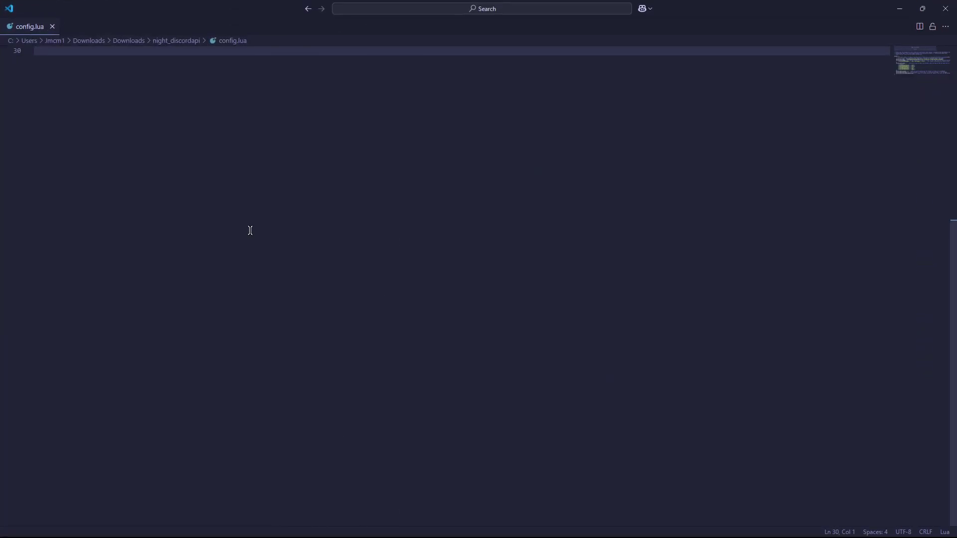
scroll(243, 296, up, 10)
key(ctrl+equal)
key(ctrl+equal)
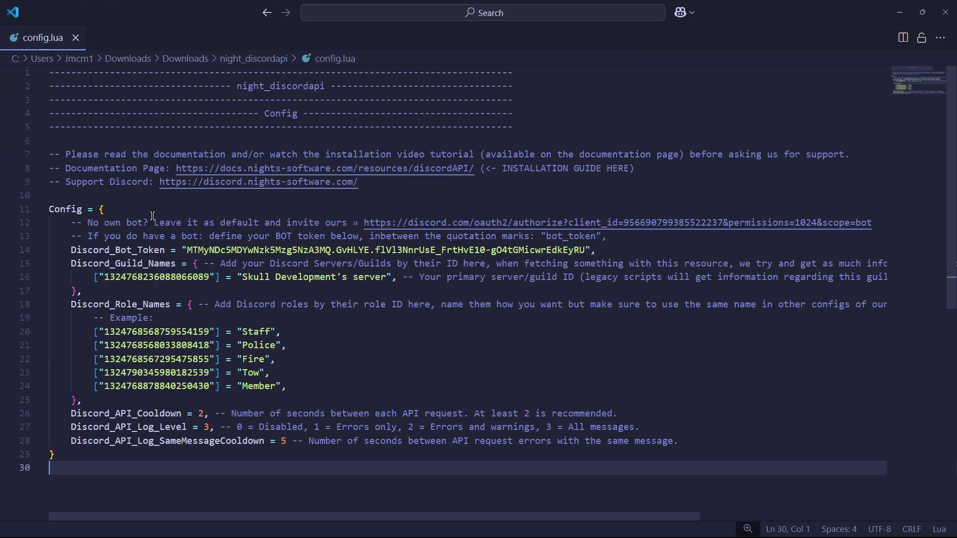
double_click(676, 6)
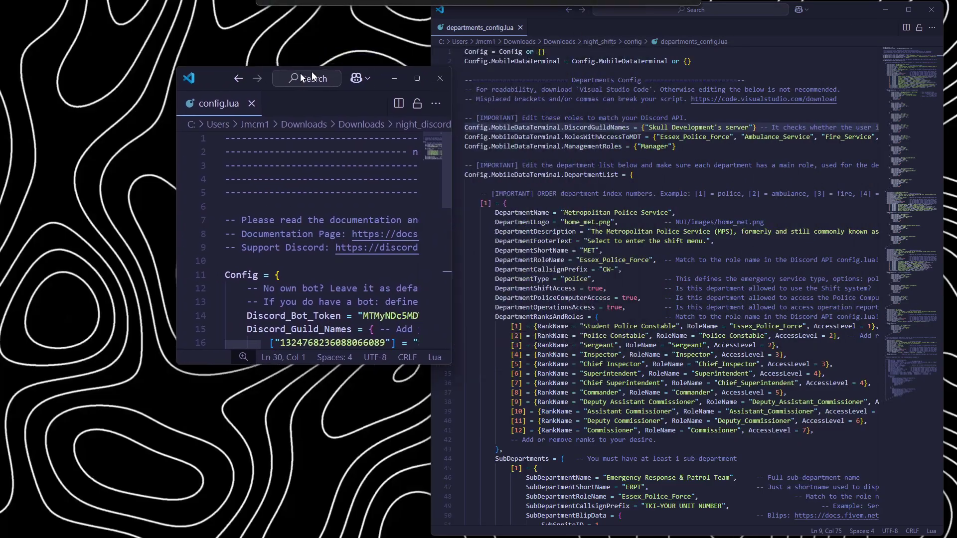
key(ctrl+minus)
key(ctrl+minus)
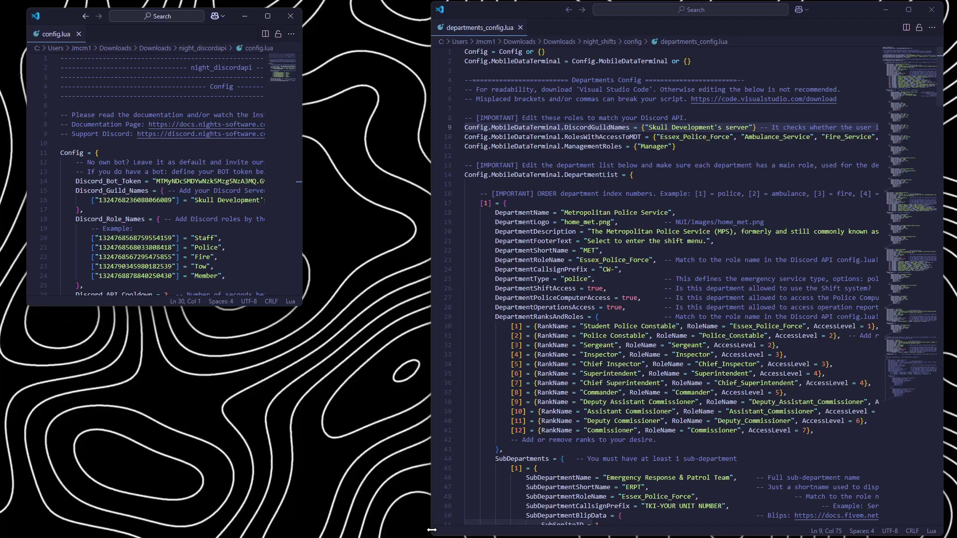
Enlarge the departments_config.lua text and arrange its window so the RolesWithAccessToMDT list is readable beside config.lua.
drag(431, 530, 282, 534)
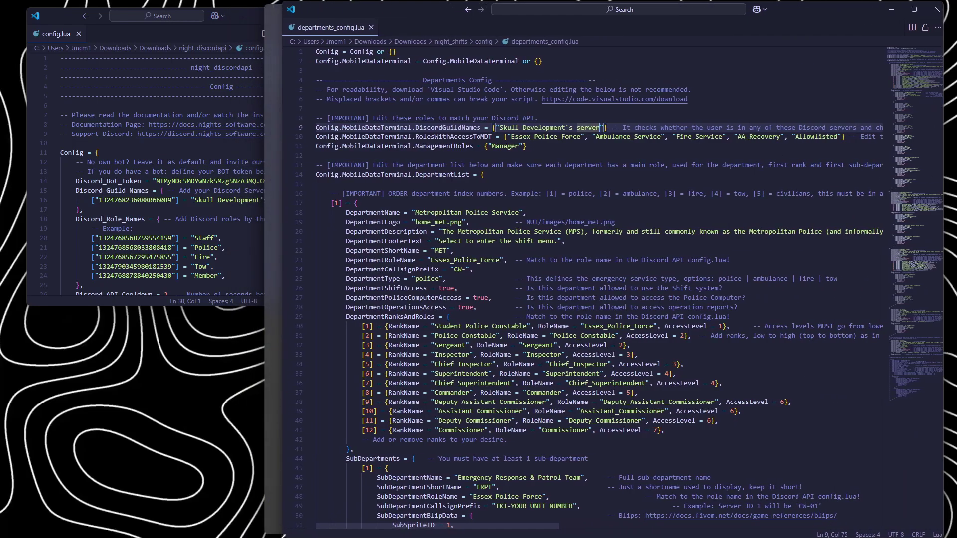
click(538, 317)
key(ctrl+plus)
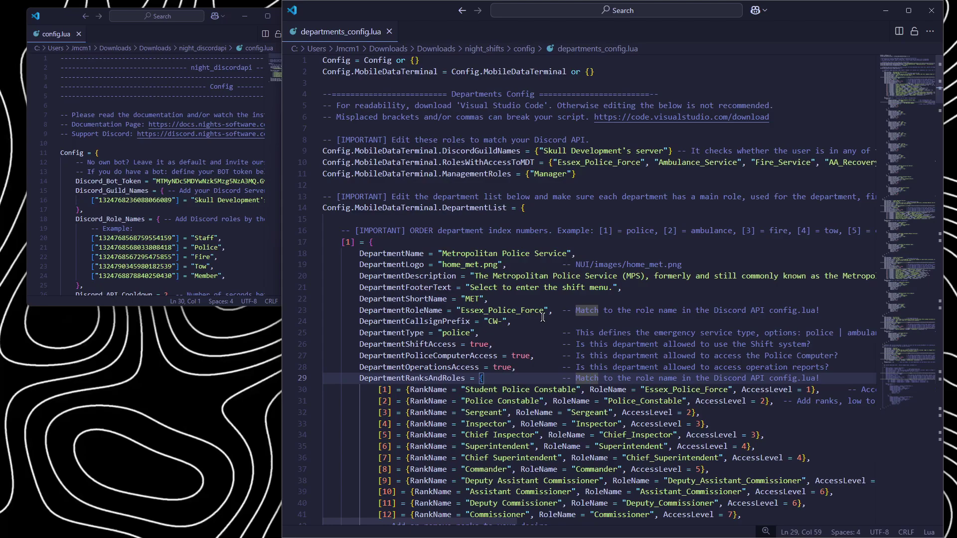
double_click(562, 163)
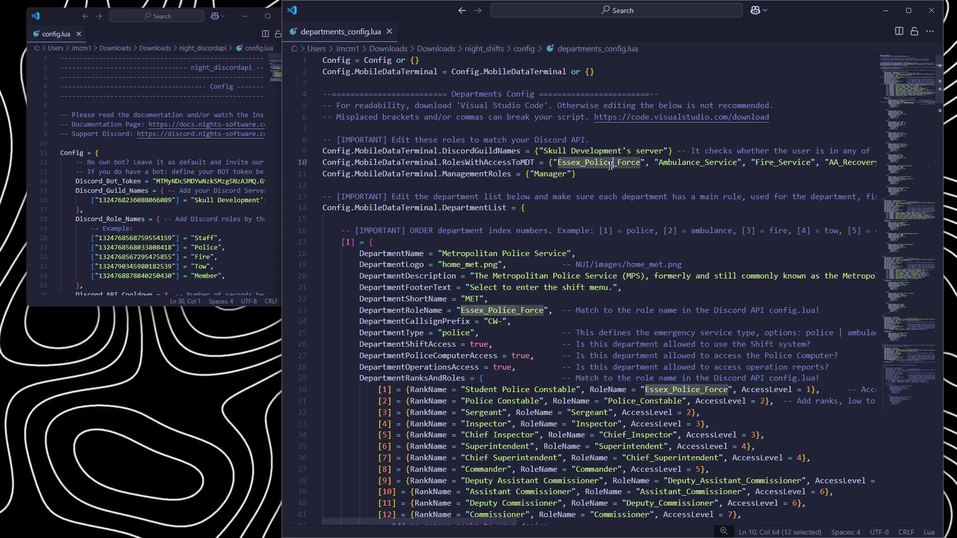
shift+click(714, 163)
click(908, 10)
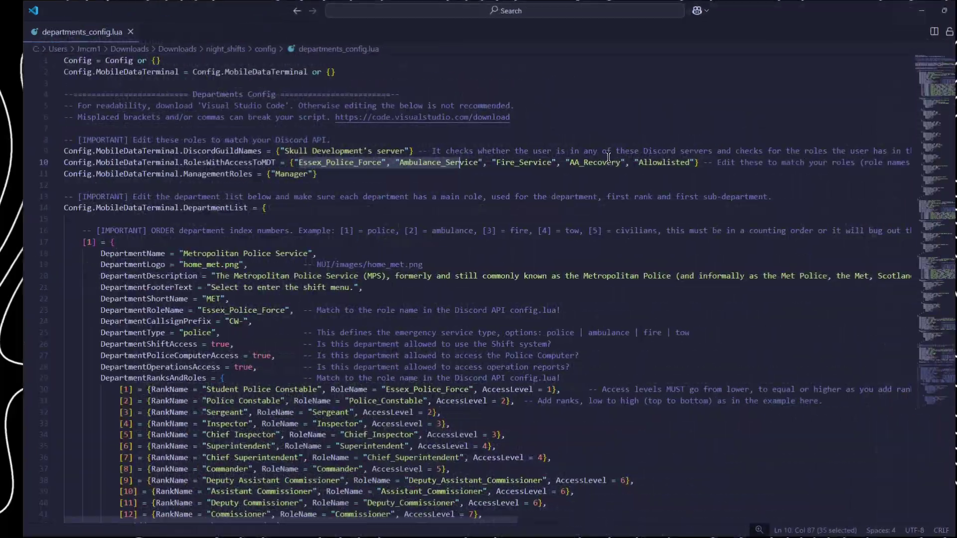
click(668, 162)
drag(667, 163, 271, 162)
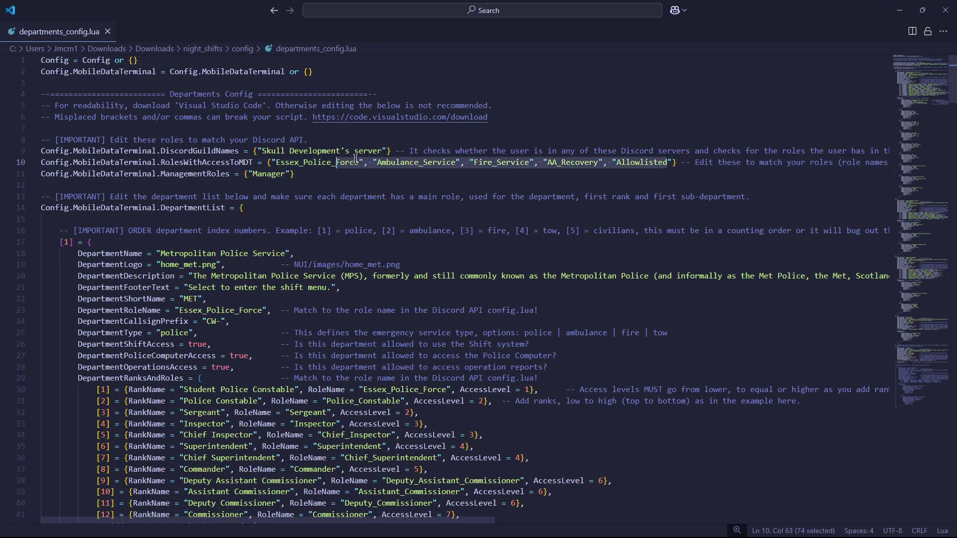
click(538, 151)
drag(758, 8, 604, 10)
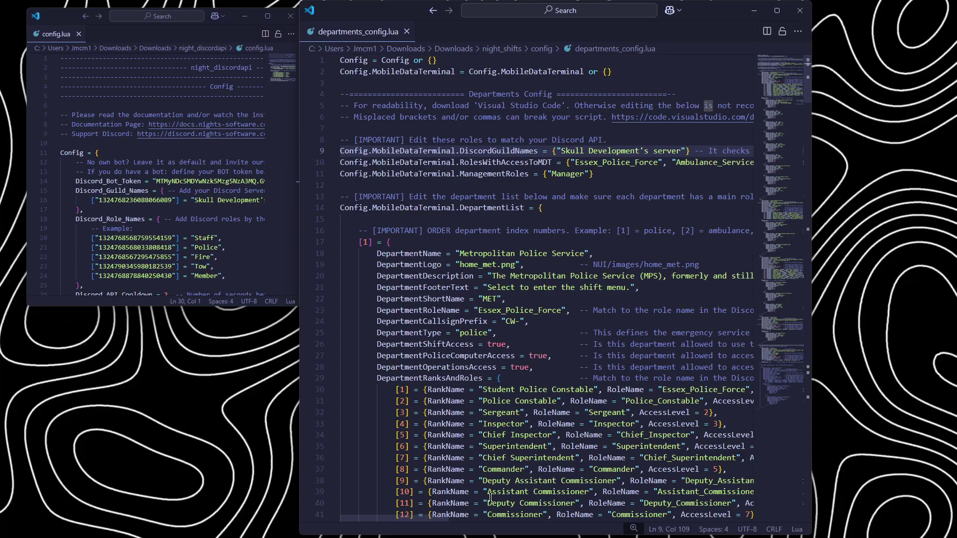
drag(438, 521, 490, 523)
click(476, 219)
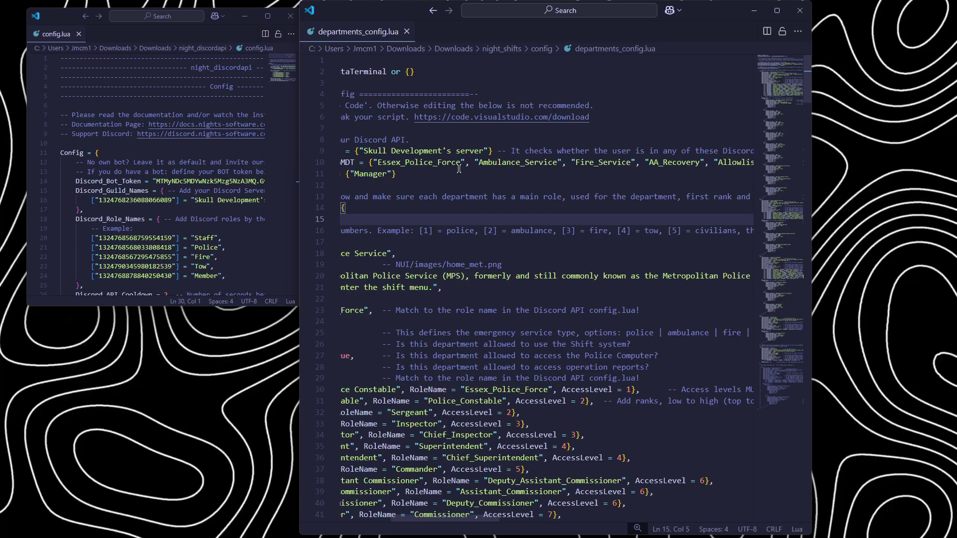
Replace "Essex_Police_Force" with "Police" and "Ambulance_Service" with "Fire" in RolesWithAccessToMDT.
double_click(377, 163)
key(Caps_Lock)
key(Caps_Lock)
text(Police)
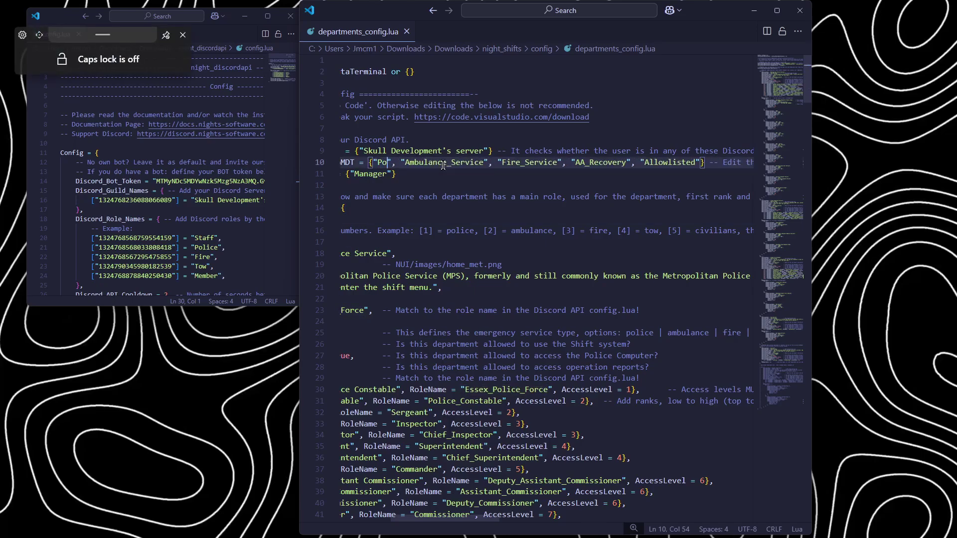
key(Caps_Lock)
drag(436, 163, 505, 162)
double_click(502, 163)
key(Caps_Lock)
text(Fire)
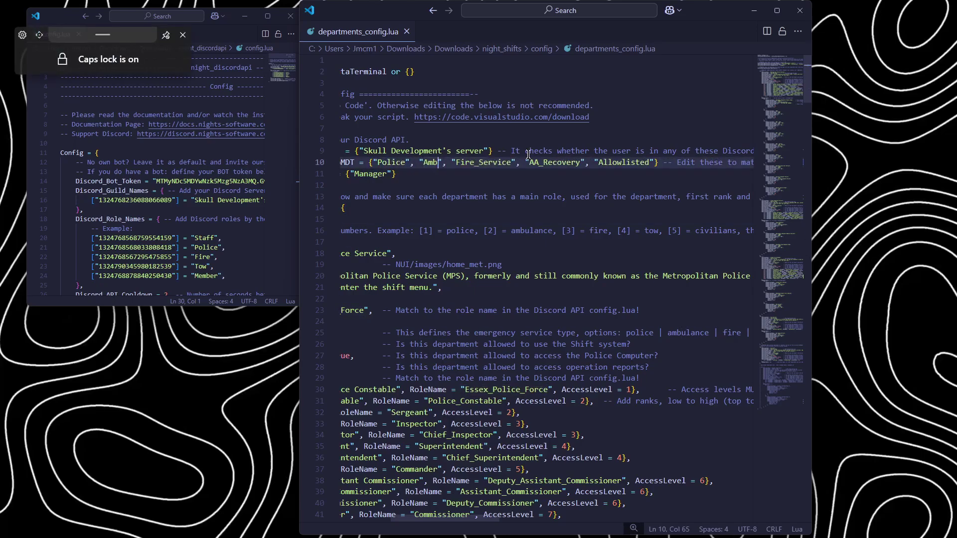
Replace "Fire_Service" with "Tow" and "AA_Recovery" with "Member" in RolesWithAccessToMDT.
key(Caps_Lock)
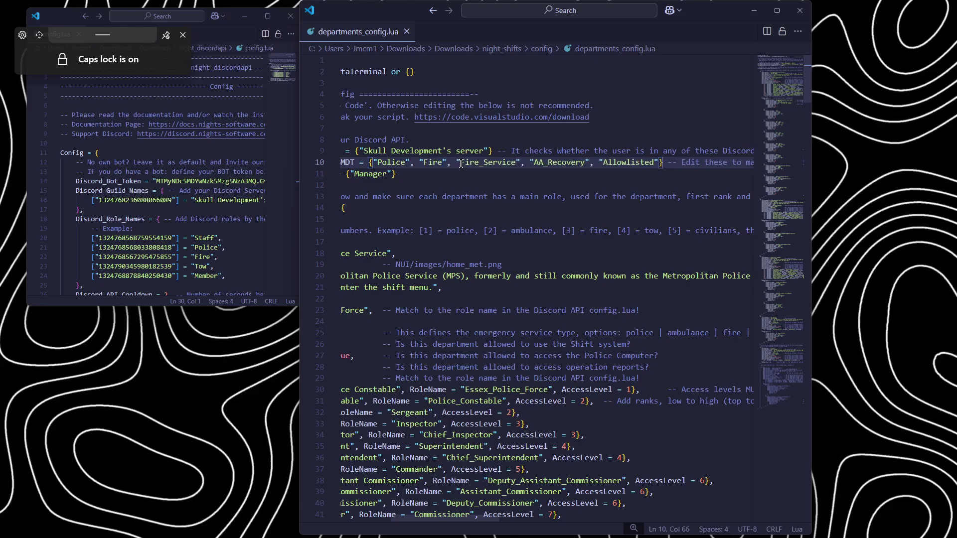
double_click(463, 163)
text(Tow)
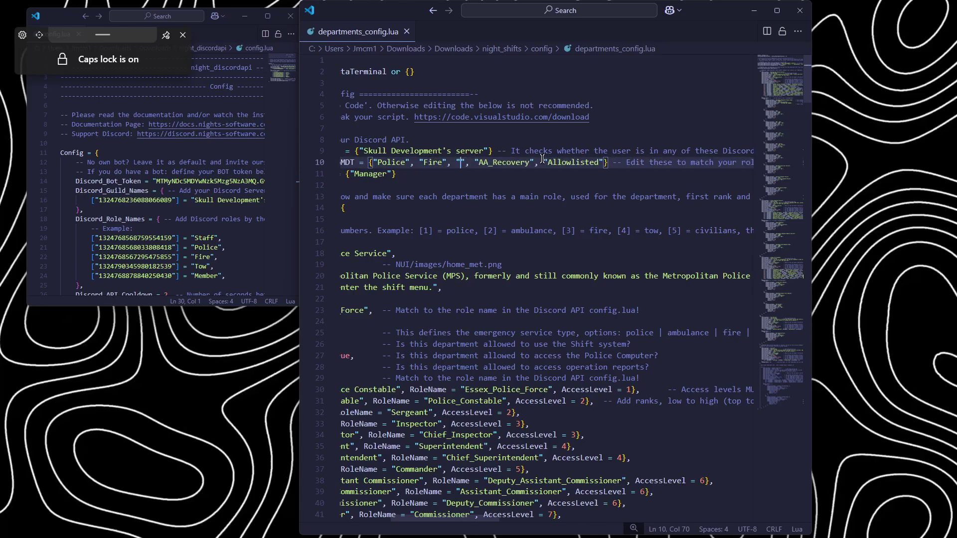
double_click(524, 162)
key(Caps_Lock)
key(Caps_Lock)
key(BackSpace)
key(BackSpace)
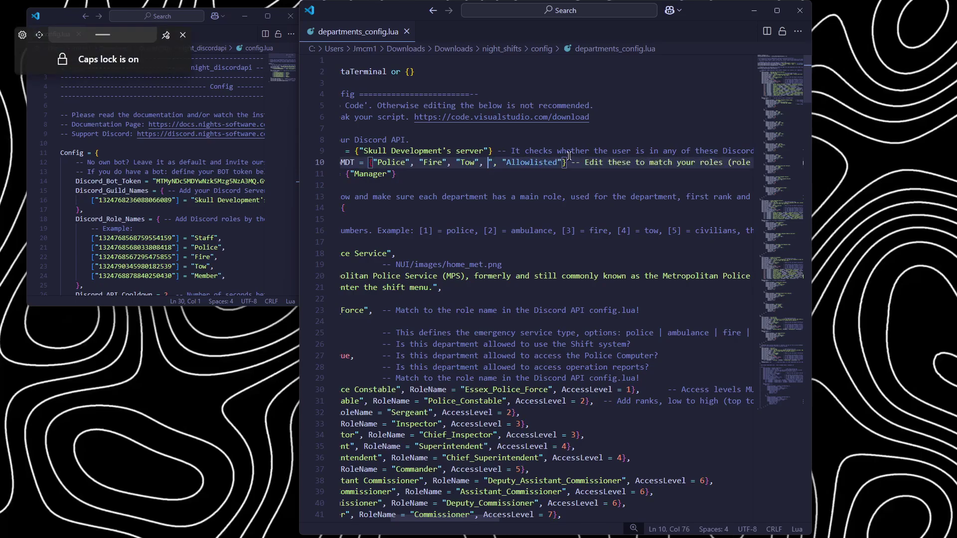
text(")
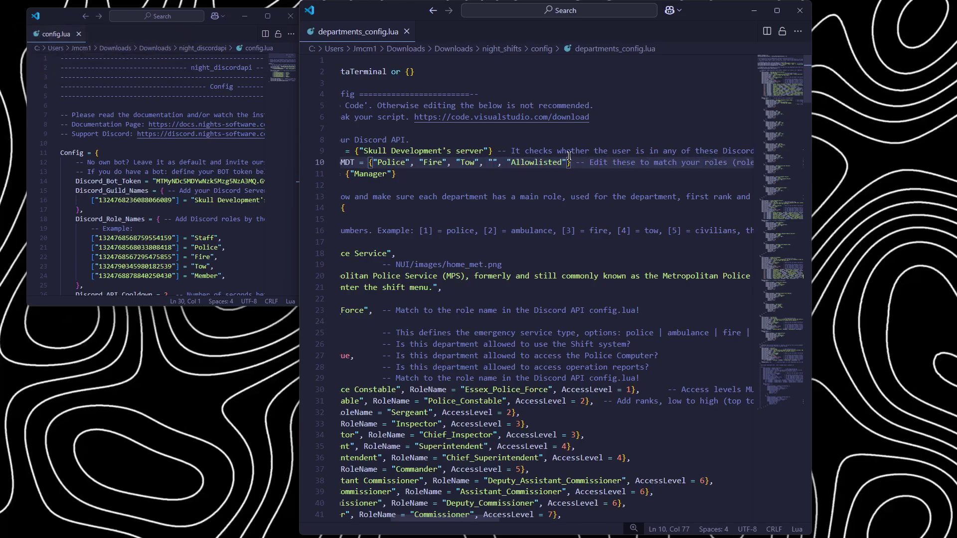
text(Member)
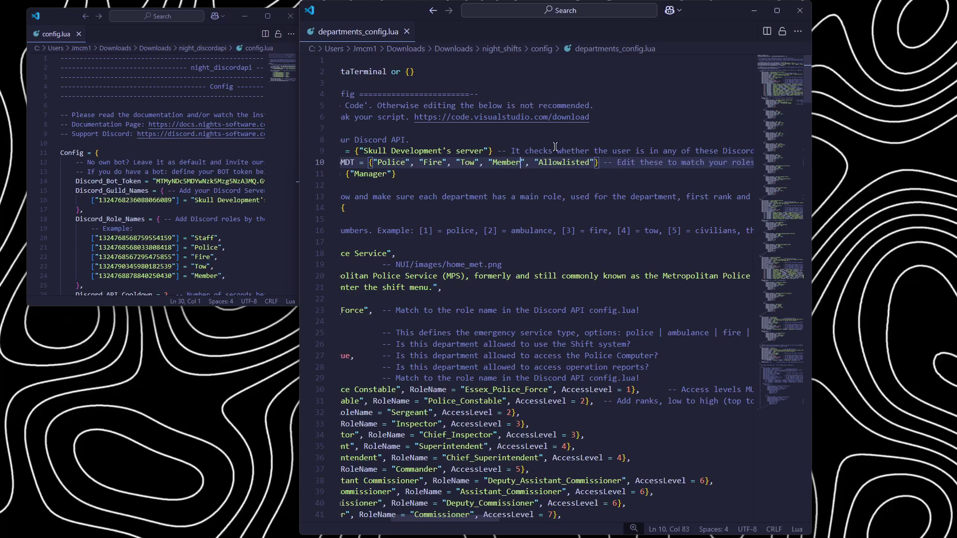
Remove the "Allowlisted" role and its separating comma from RolesWithAccessToMDT.
drag(534, 162, 588, 162)
key(BackSpace)
key(BackSpace)
key(BackSpace)
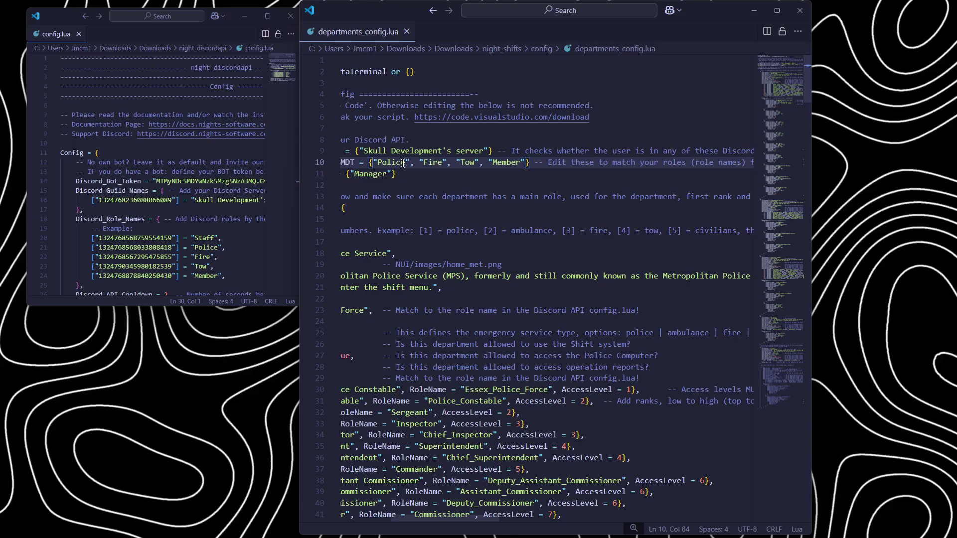
key(Caps_Lock)
Close the Discord API config.lua window and maximise departments_config.lua at the RolesWithAccessToMDT line.
scroll(490, 380, down, 4)
scroll(464, 515, left, 5)
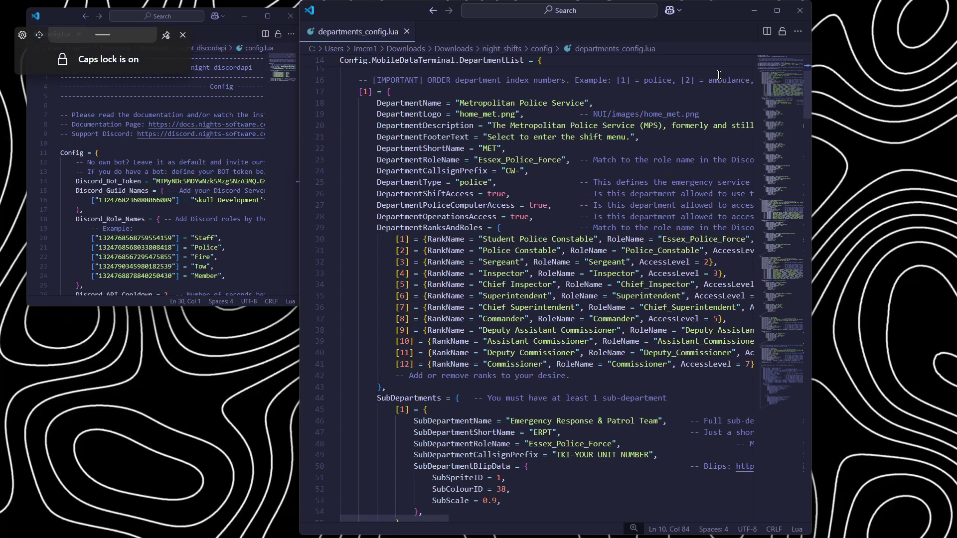
click(228, 124)
click(291, 16)
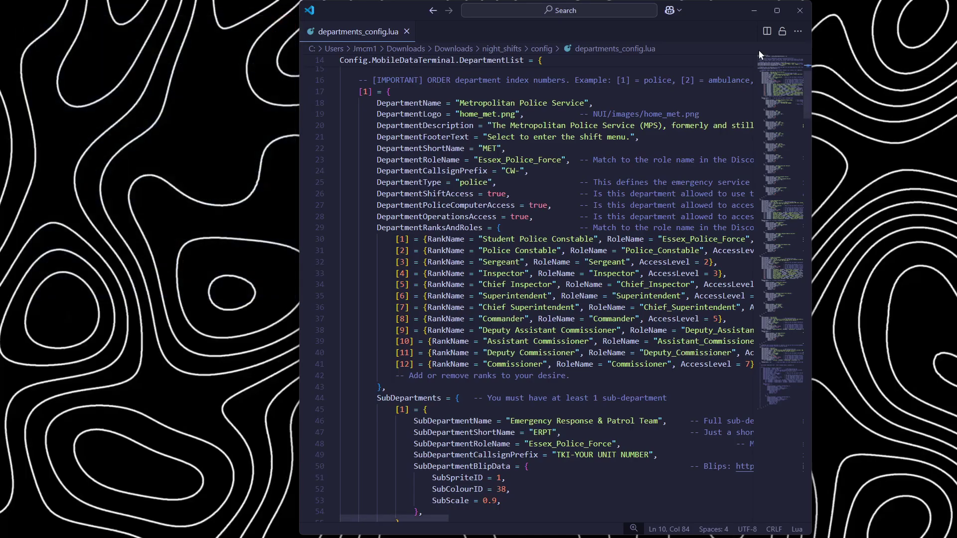
click(776, 10)
scroll(304, 252, up, 4)
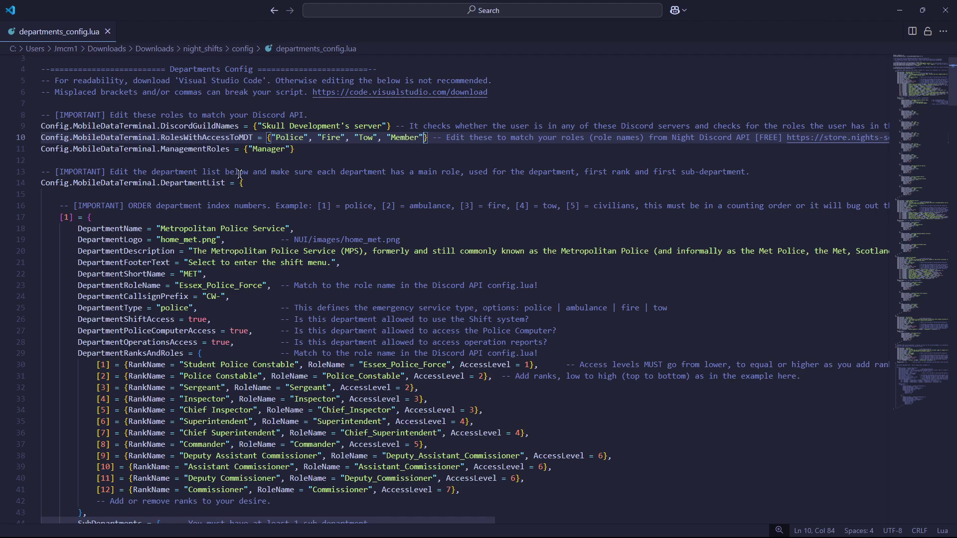
drag(330, 138, 379, 135)
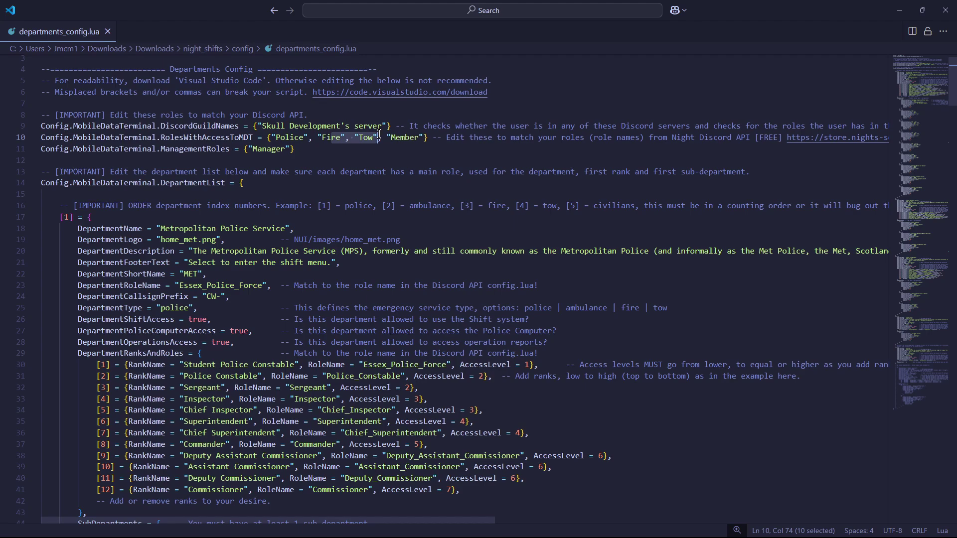
Replace "Fire" with "BCSO" and "Tow" with "LSPD" in RolesWithAccessToMDT.
double_click(334, 135)
key(Caps_Lock)
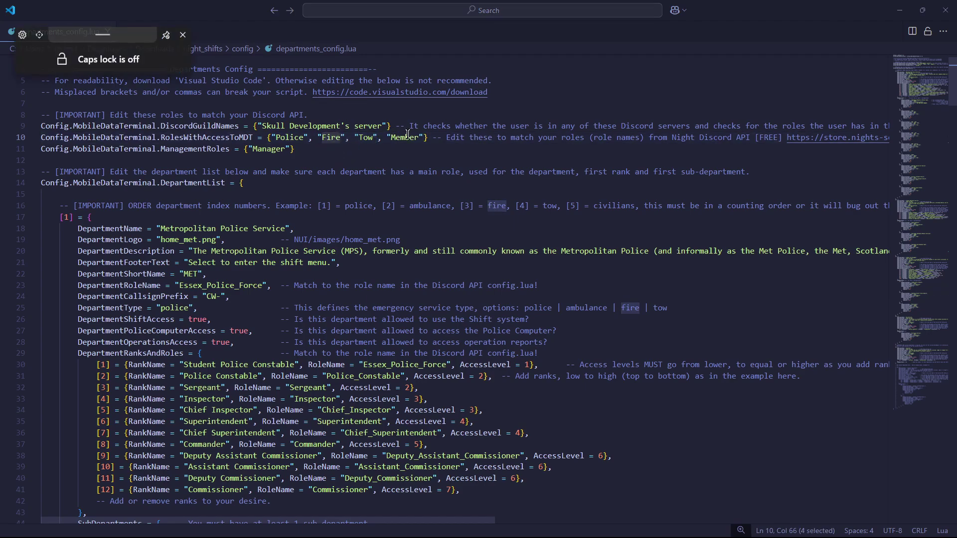
text(OO)
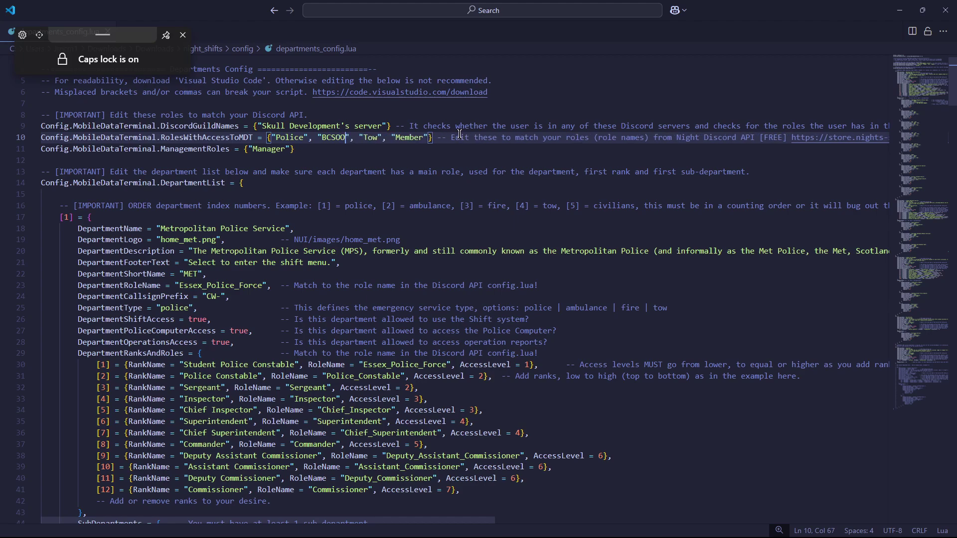
key(BackSpace)
double_click(365, 136)
text(LSPD)
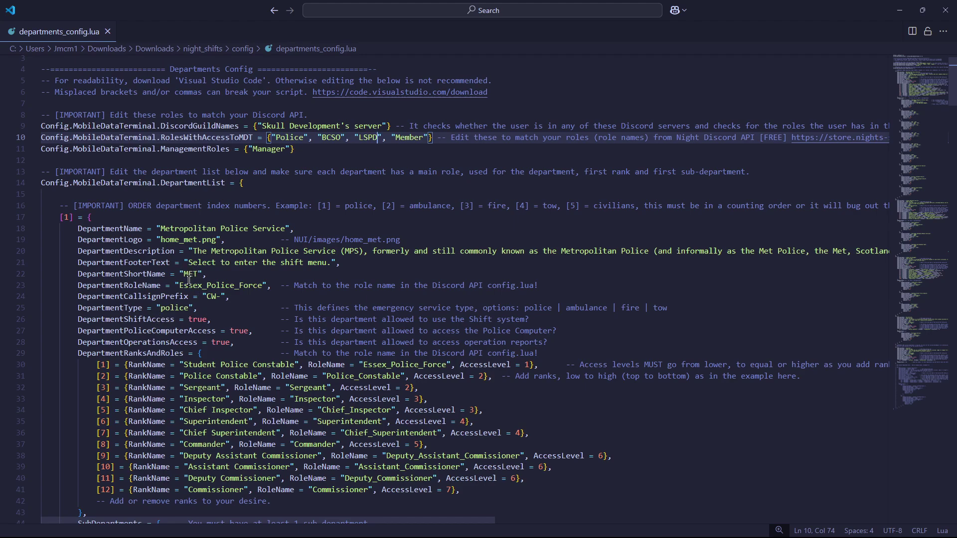
Look through the police and ambulance department entries, and undo the "BCSO" and "LSPD" replacements in RolesWithAccessToMDT.
scroll(189, 279, down, 20)
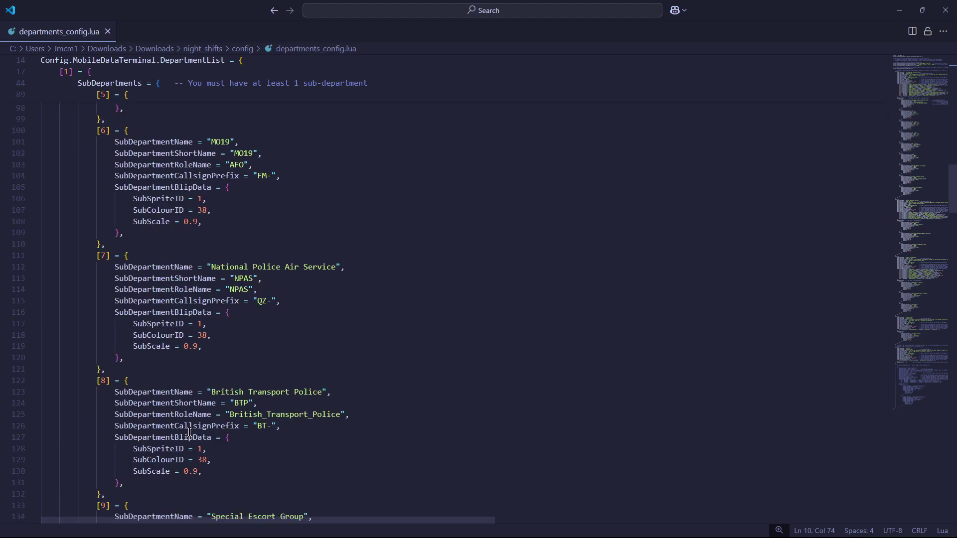
scroll(190, 433, down, 8)
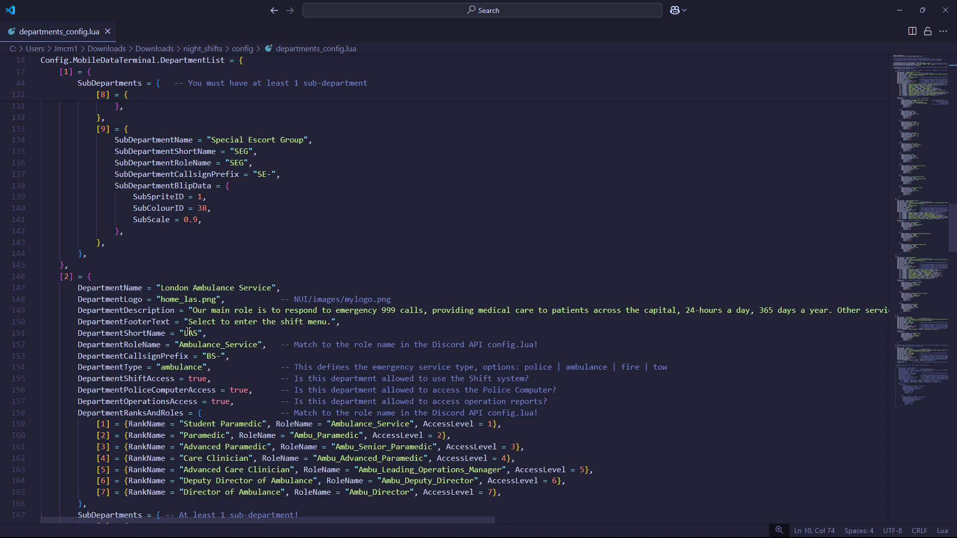
scroll(254, 393, up, 20)
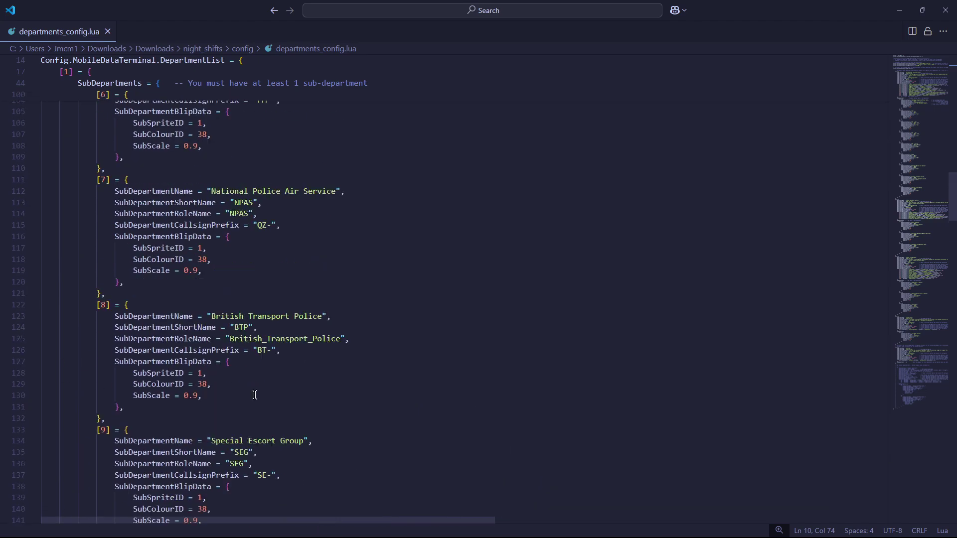
key(ctrl+z)
key(ctrl+z)
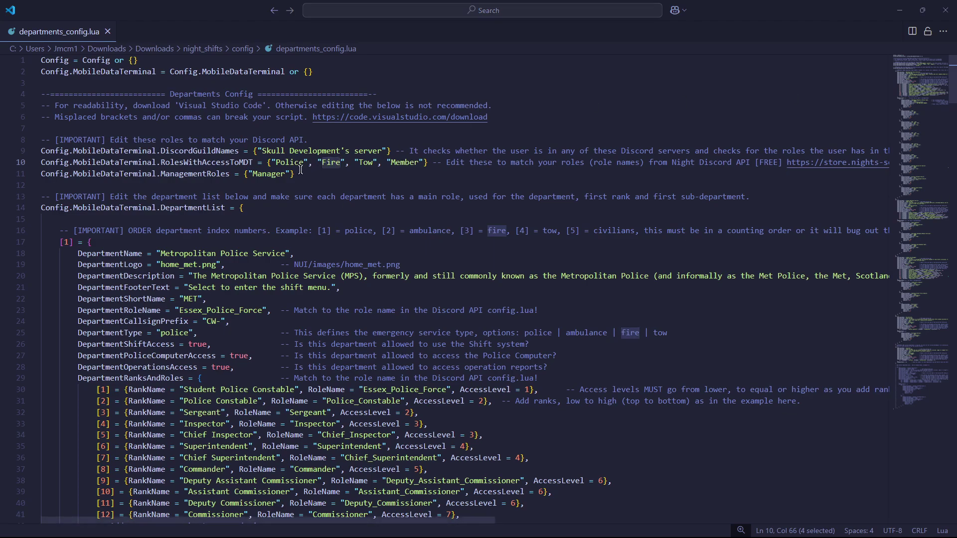
Try "Police" as the DepartmentShortName of the Metropolitan Police Service, and undo it.
scroll(39, 296, down, 3)
scroll(39, 296, up, 2)
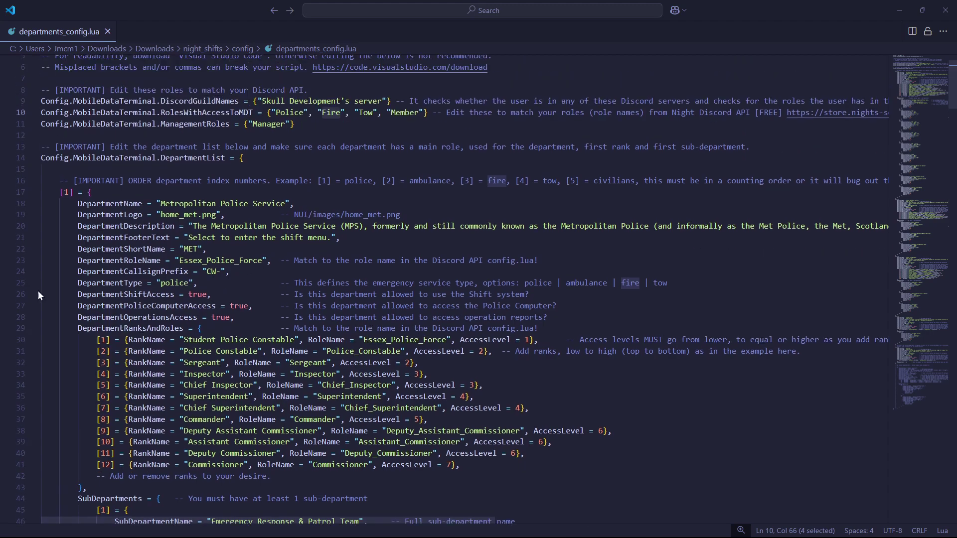
double_click(187, 249)
text(Police)
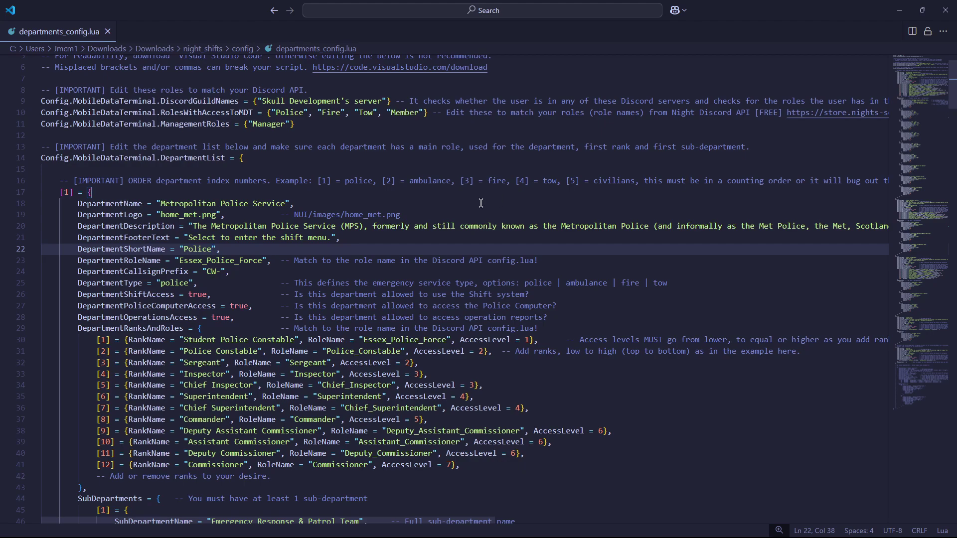
key(ctrl+z)
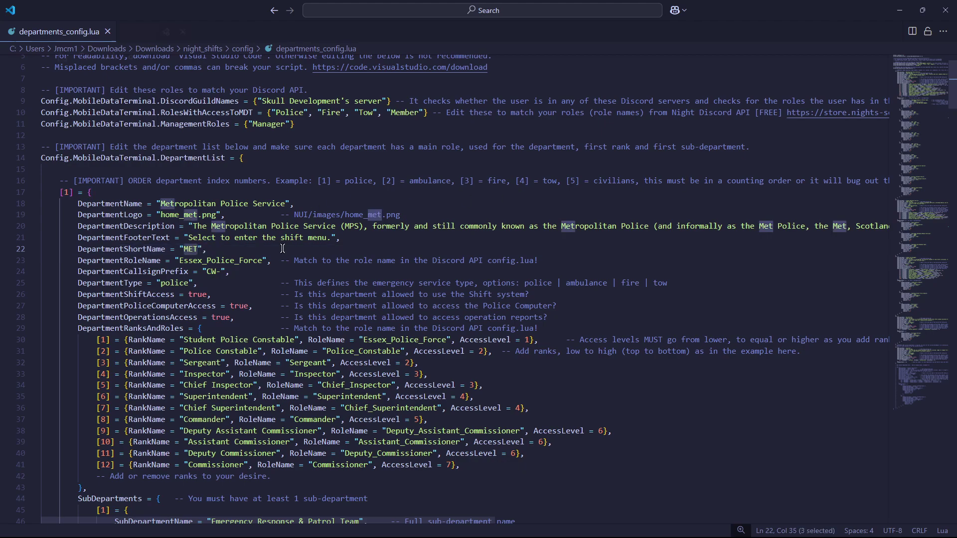
Set the Metropolitan Police Service's DepartmentRoleName to "Police" and re-enter "MET" as its DepartmentShortName.
key(Caps_Lock)
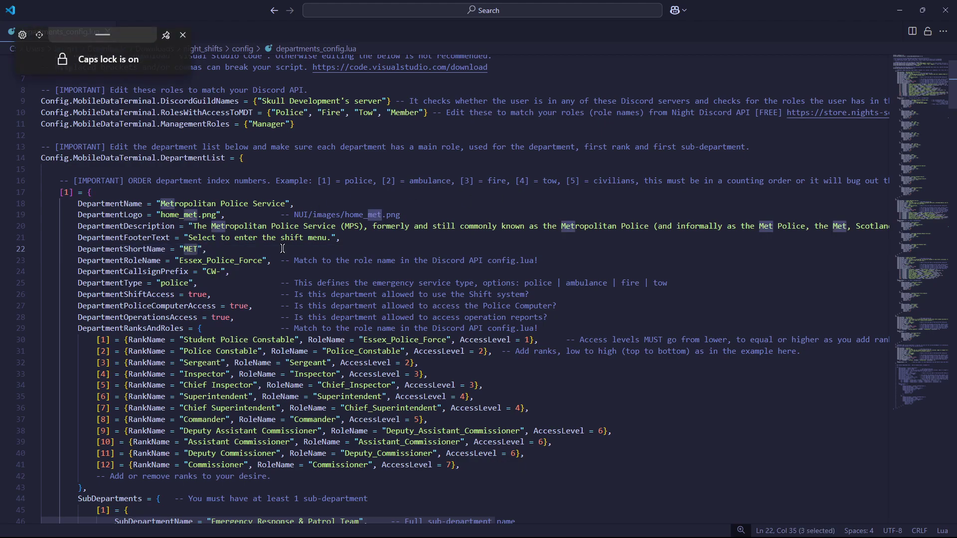
key(BackSpace)
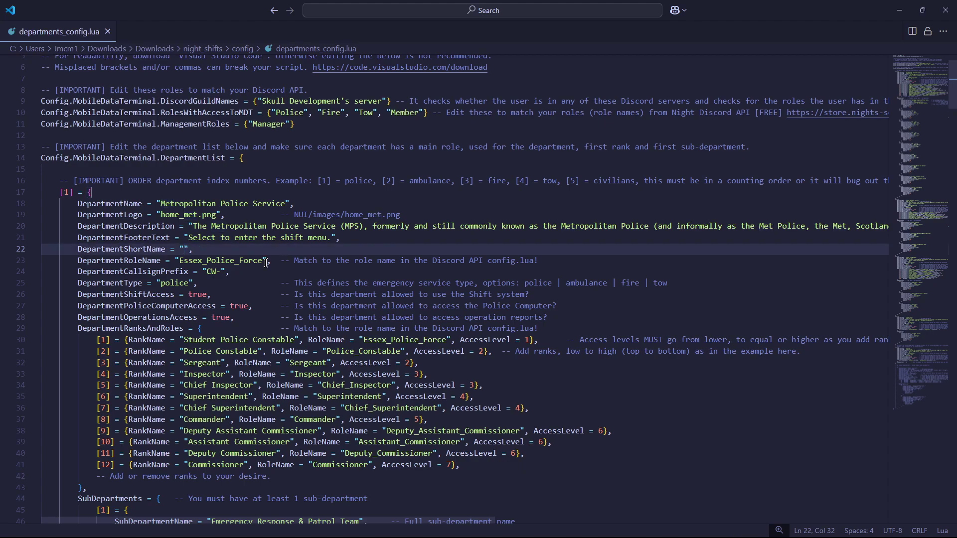
double_click(179, 262)
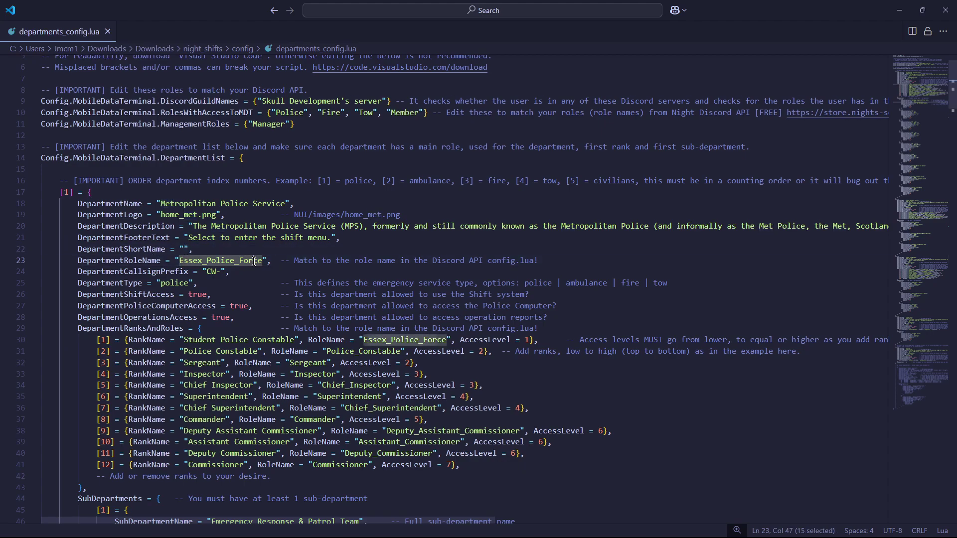
text(P)
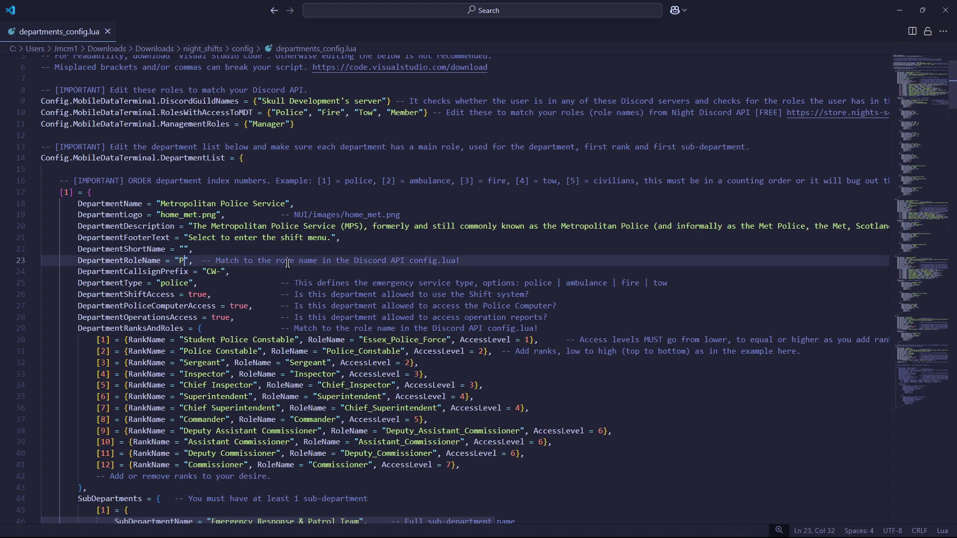
key(Caps_Lock)
text(olice)
click(187, 246)
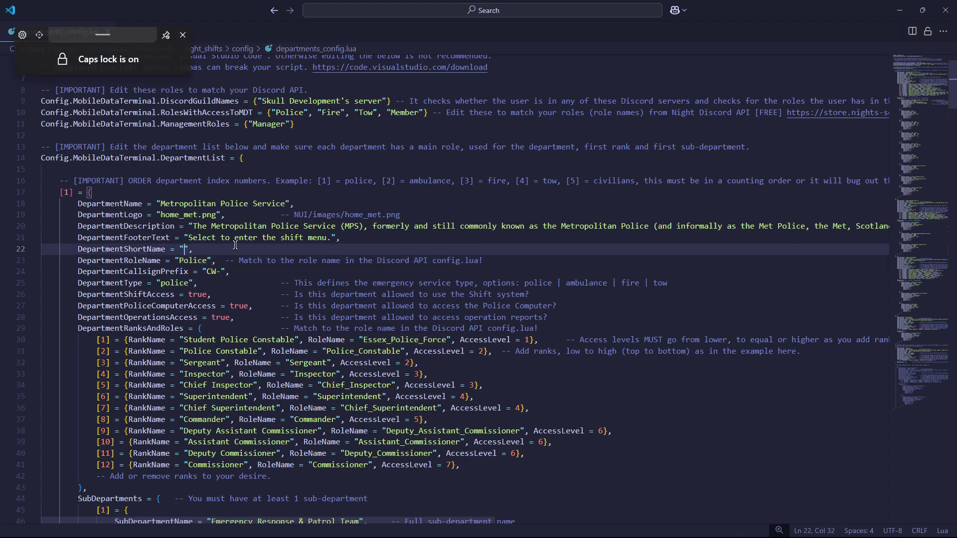
text(MET)
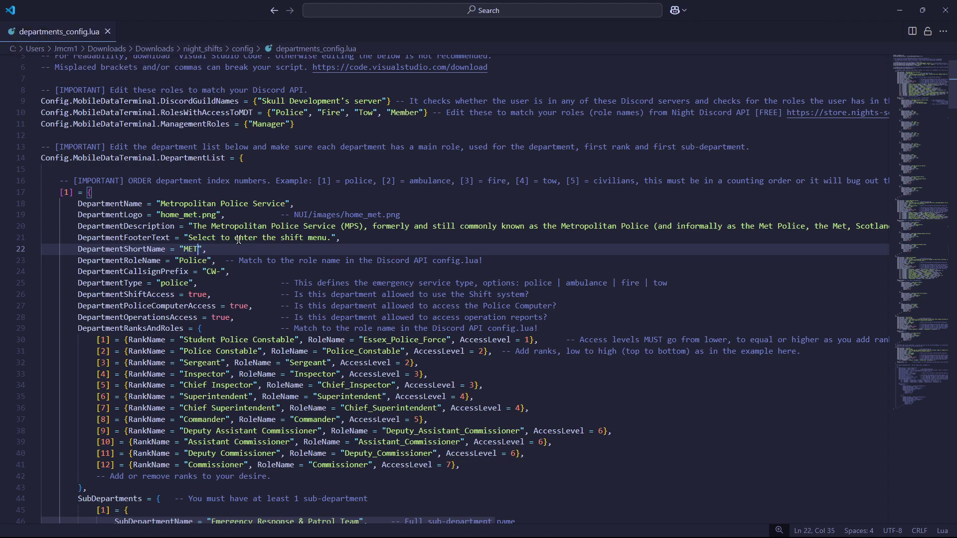
Change the first Metropolitan Police Service rank to RankName "Officer" and RoleName "Police".
scroll(234, 299, down, 2)
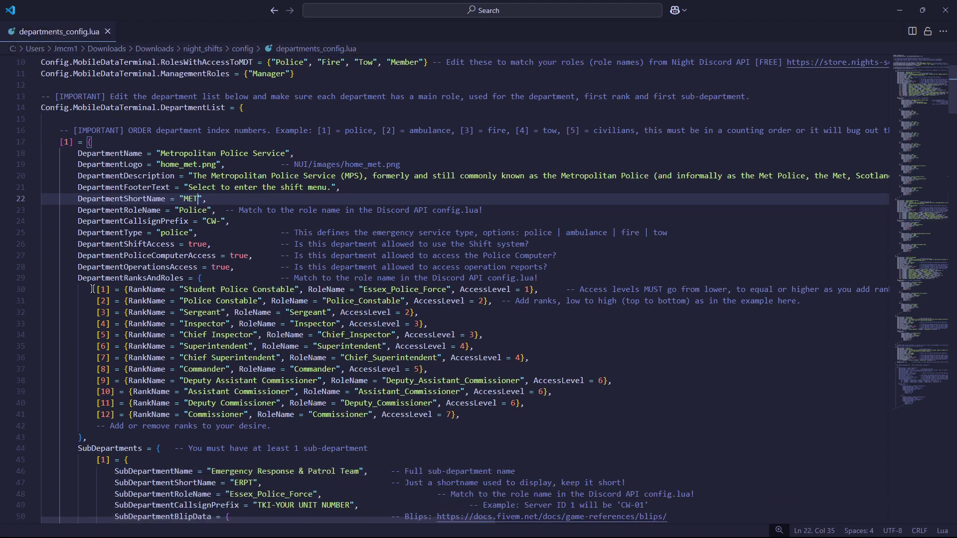
drag(93, 289, 187, 293)
click(305, 291)
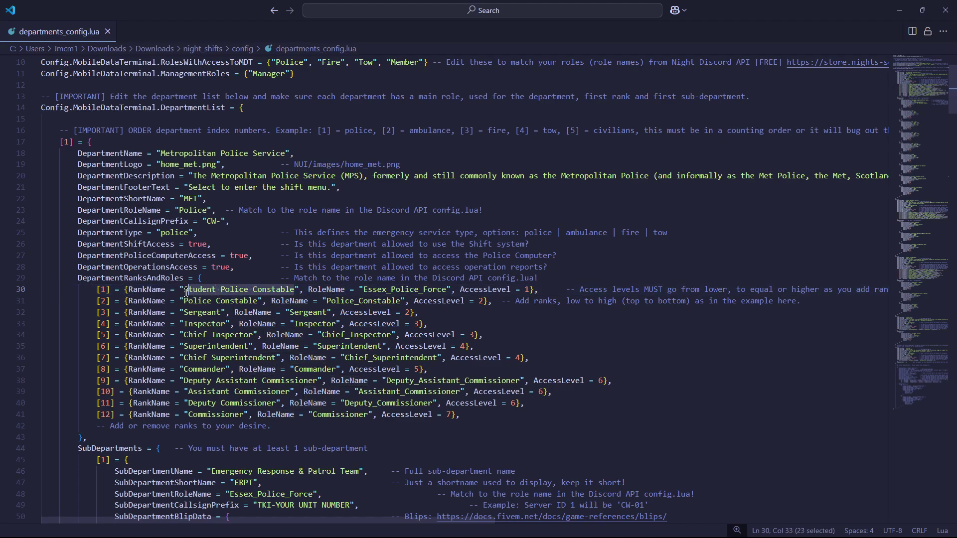
text(Officer)
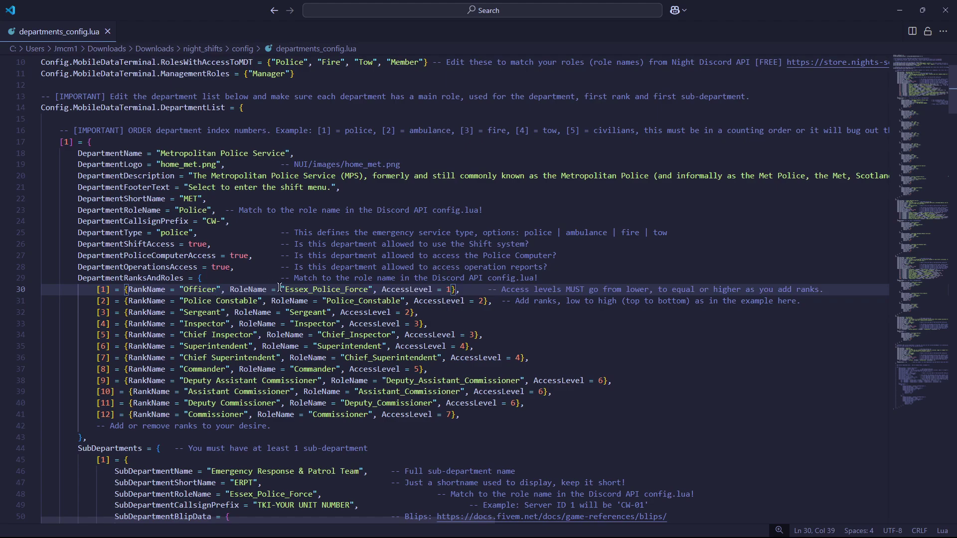
double_click(286, 293)
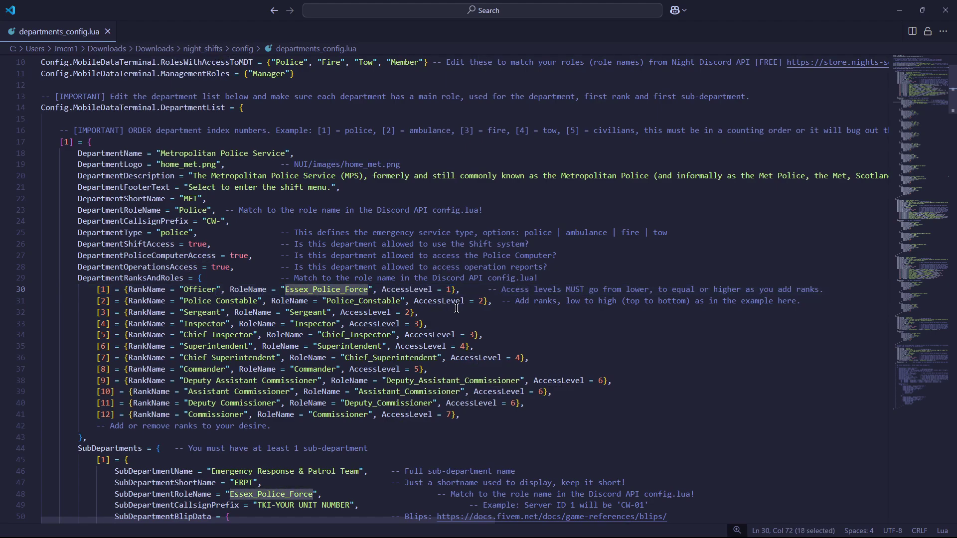
key(Caps_Lock)
text(P)
key(Caps_Lock)
text(olice)
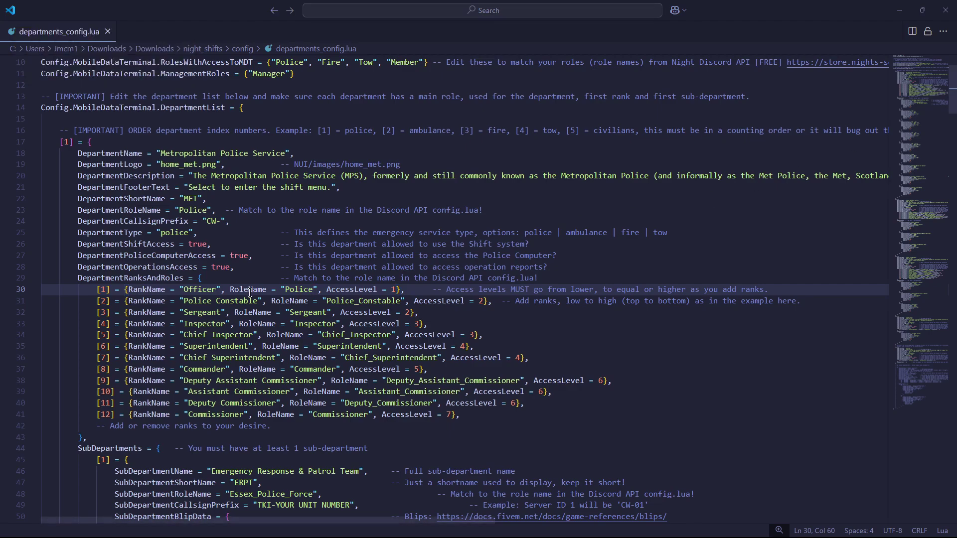
Replace the SubDepartmentRoleName of the Emergency Response & Patrol Team sub-department with the police role name.
scroll(250, 293, down, 5)
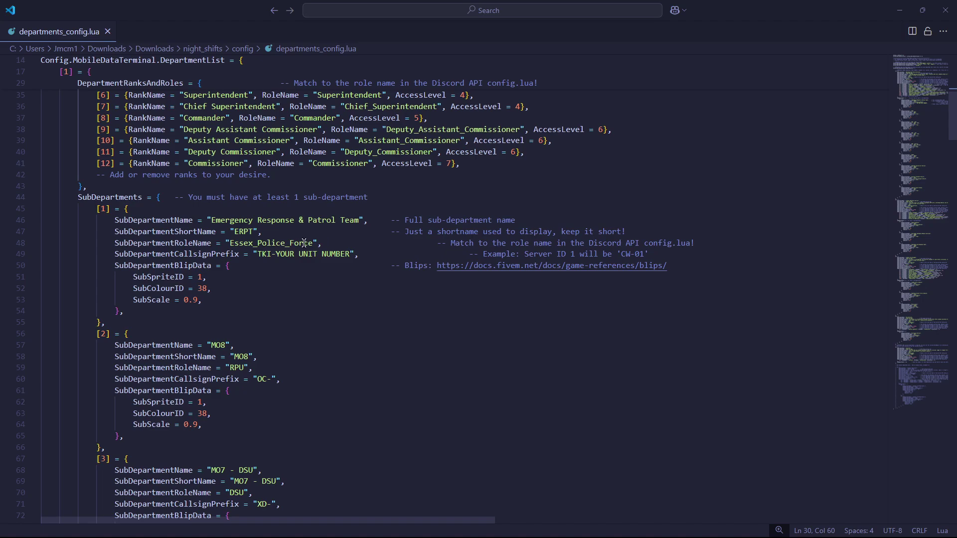
double_click(312, 244)
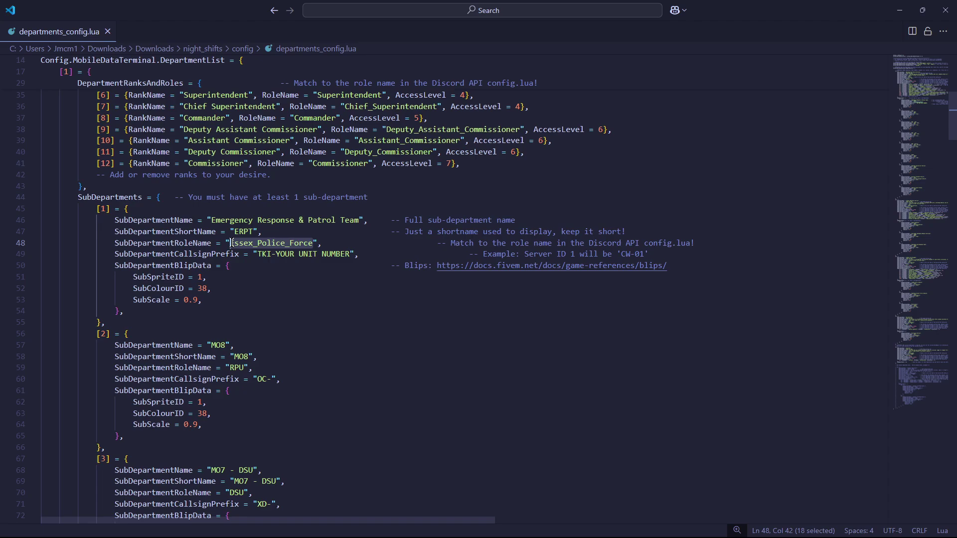
key(Caps_Lock)
text(MetPol)
Set the London Ambulance Service's DepartmentRoleName to "Fire".
scroll(239, 381, down, 4)
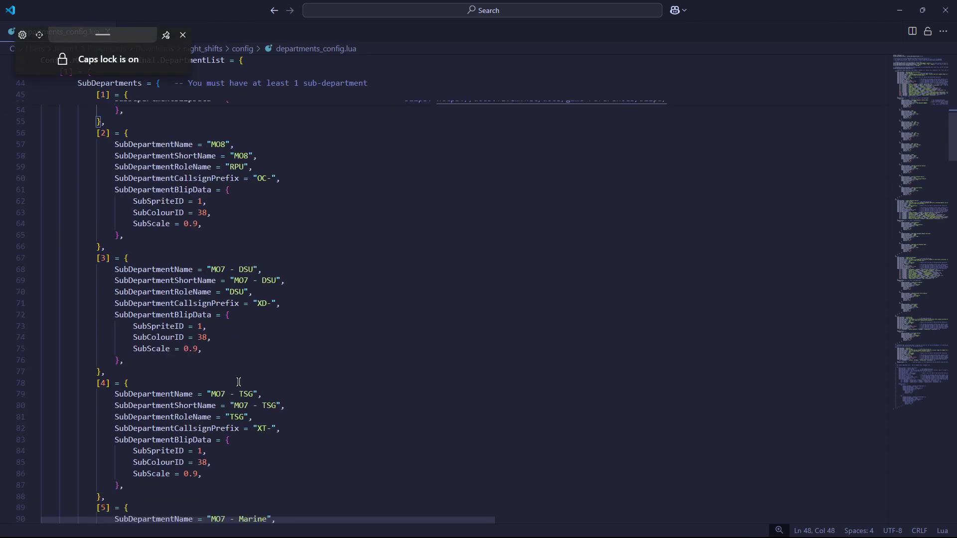
scroll(239, 382, down, 18)
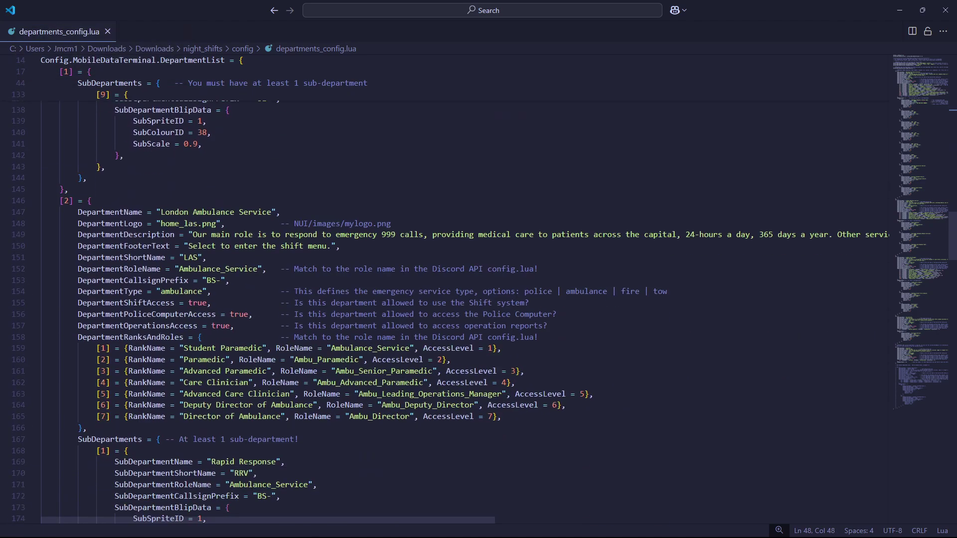
double_click(257, 268)
text(F)
key(Caps_Lock)
text(ir)
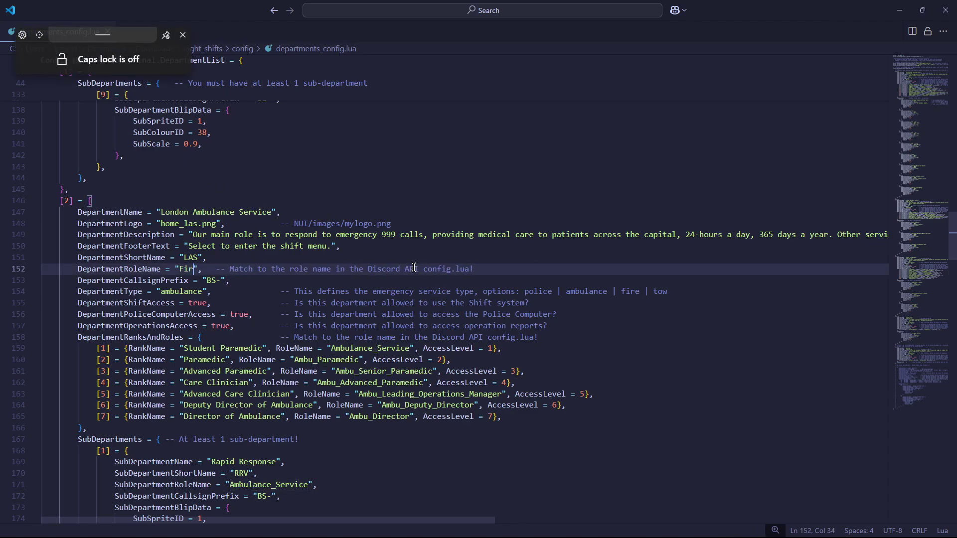
text(e)
key(Caps_Lock)
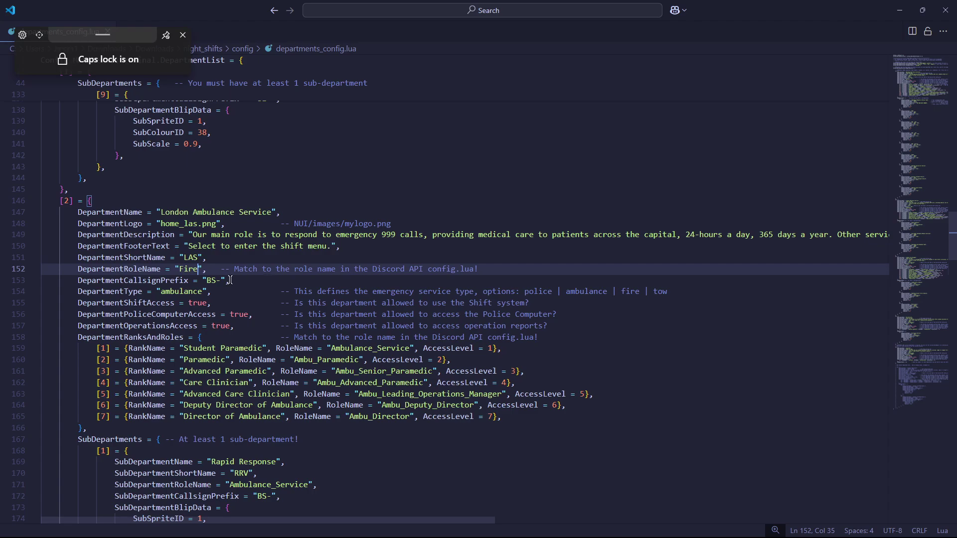
Set the RoleName of the Student Paramedic rank to "Fire".
double_click(408, 351)
text(F)
key(Caps_Lock)
text(ir)
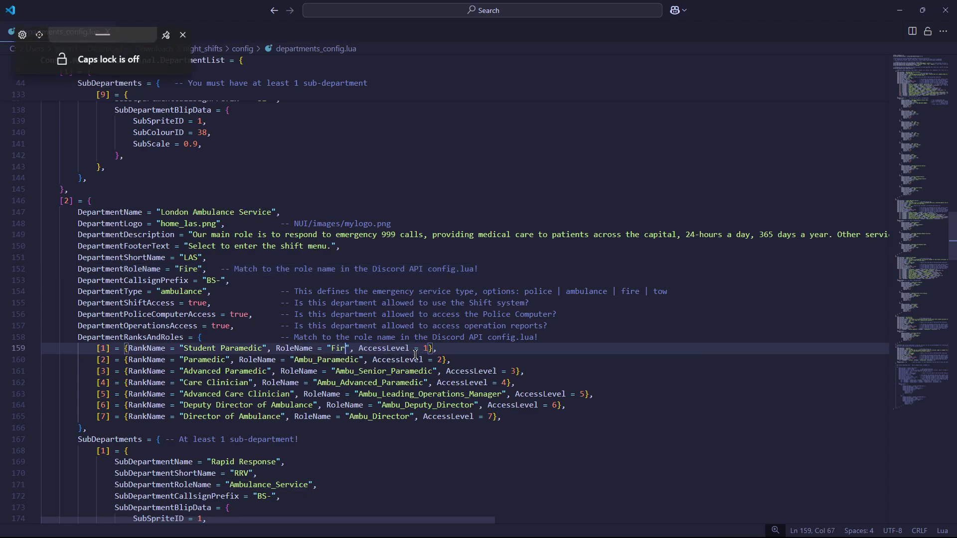
text(e)
key(Caps_Lock)
Set the SubDepartmentRoleName of the ambulance service's Rapid Response sub-department to "Fire".
double_click(302, 485)
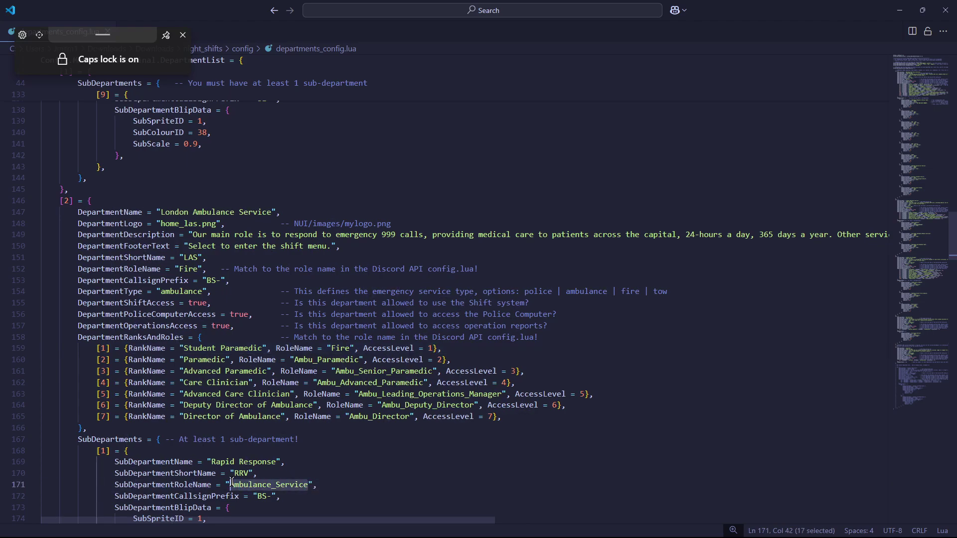
text(A)
key(Caps_Lock)
text(Fire)
key(BackSpace)
key(BackSpace)
text(F)
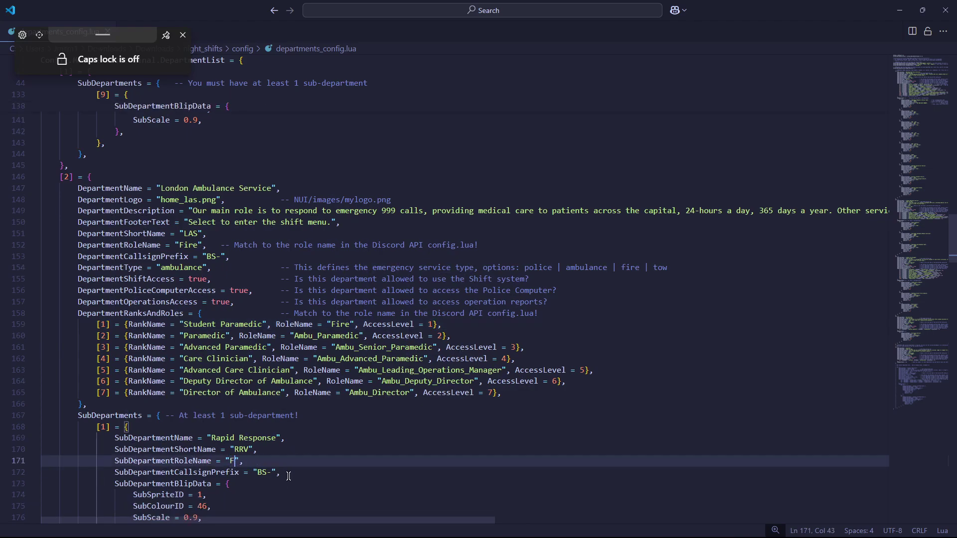
Set the RoleName of the Firefighter rank under London Fire Brigade to "Fire".
scroll(289, 476, down, 19)
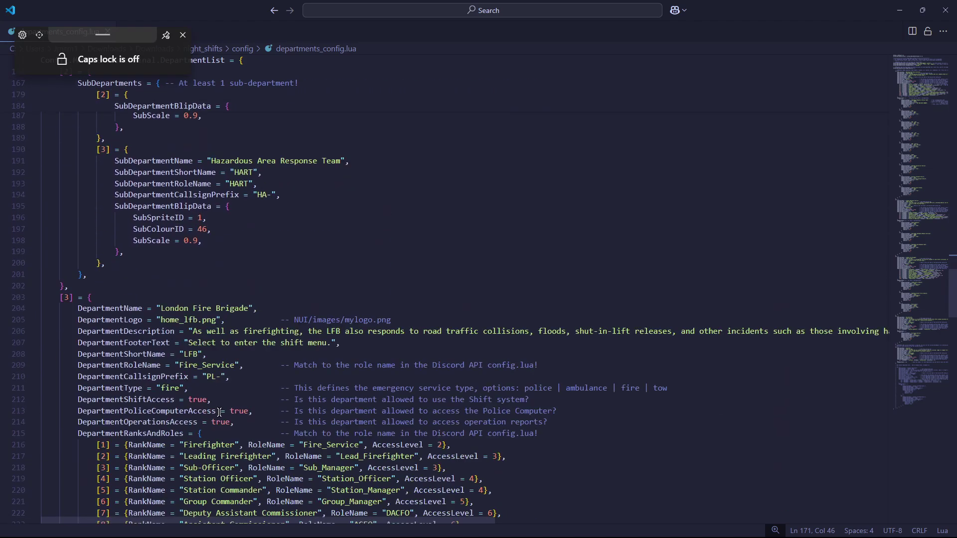
key(Caps_Lock)
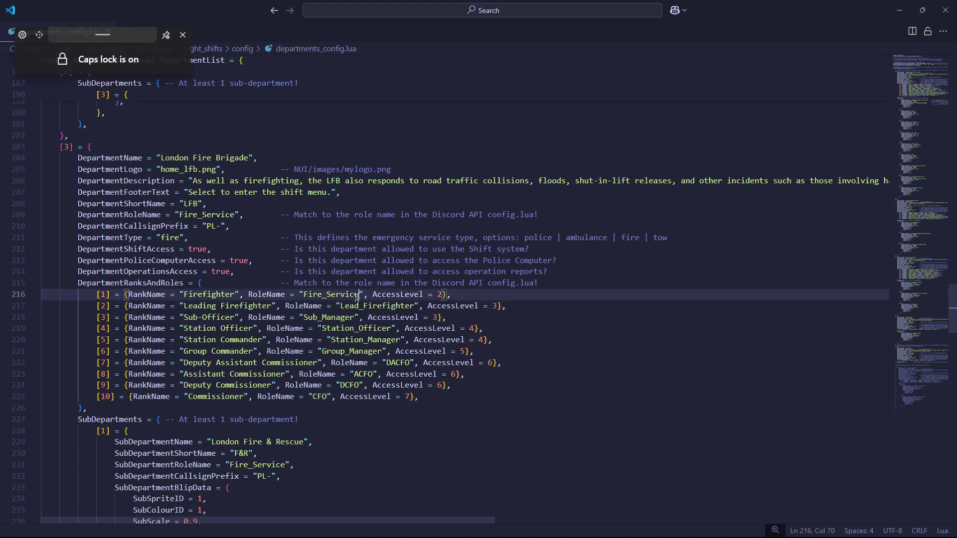
double_click(344, 295)
text(F)
key(Caps_Lock)
text(ire)
key(Caps_Lock)
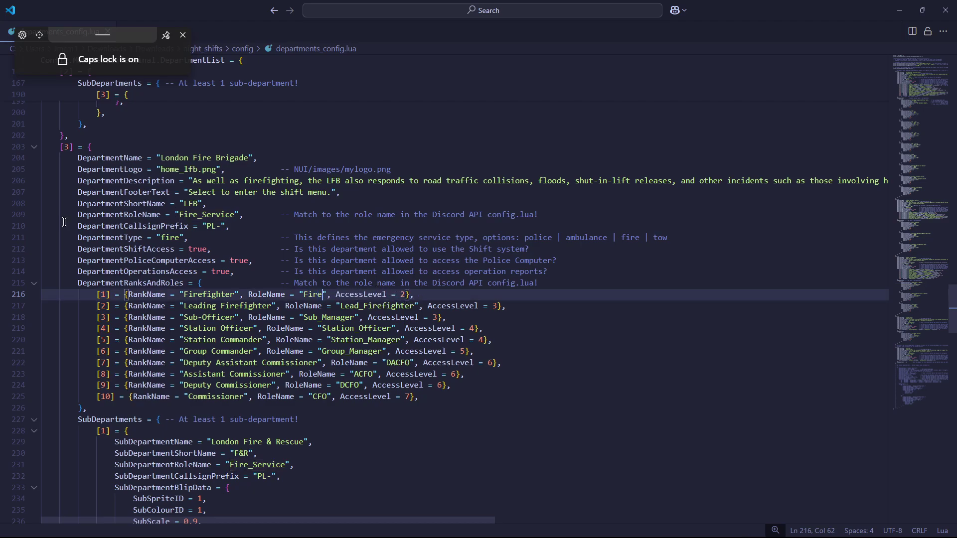
Set the London Fire Brigade's DepartmentRoleName to "Fire".
click(199, 203)
double_click(232, 215)
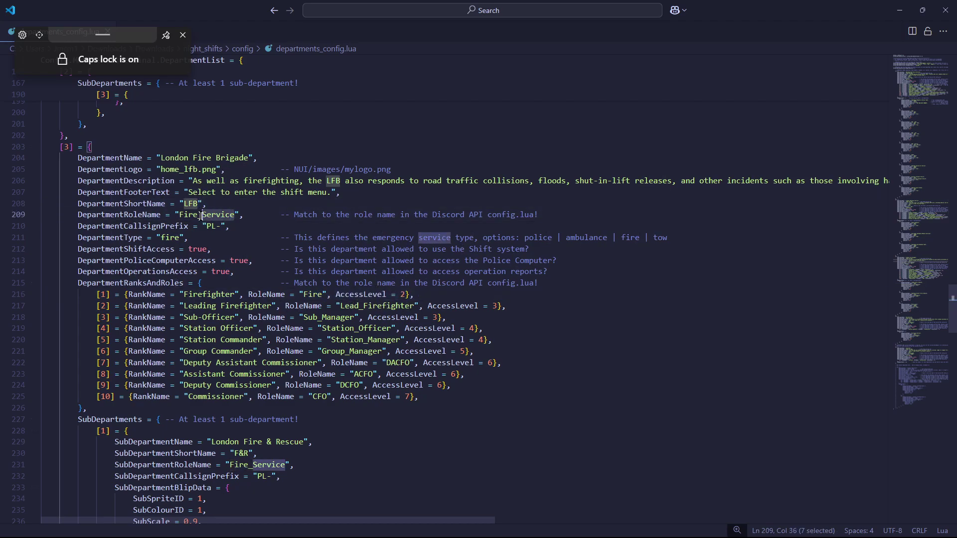
key(BackSpace)
text(F)
key(Caps_Lock)
text(ire)
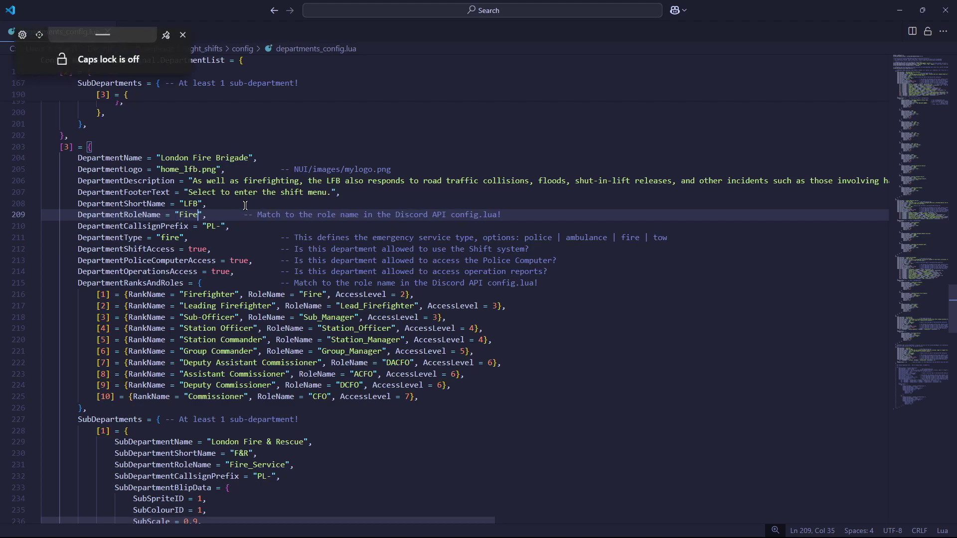
Set the SubDepartmentRoleName of the London Fire & Rescue sub-department to "Fire".
key(Caps_Lock)
click(230, 464)
double_click(259, 464)
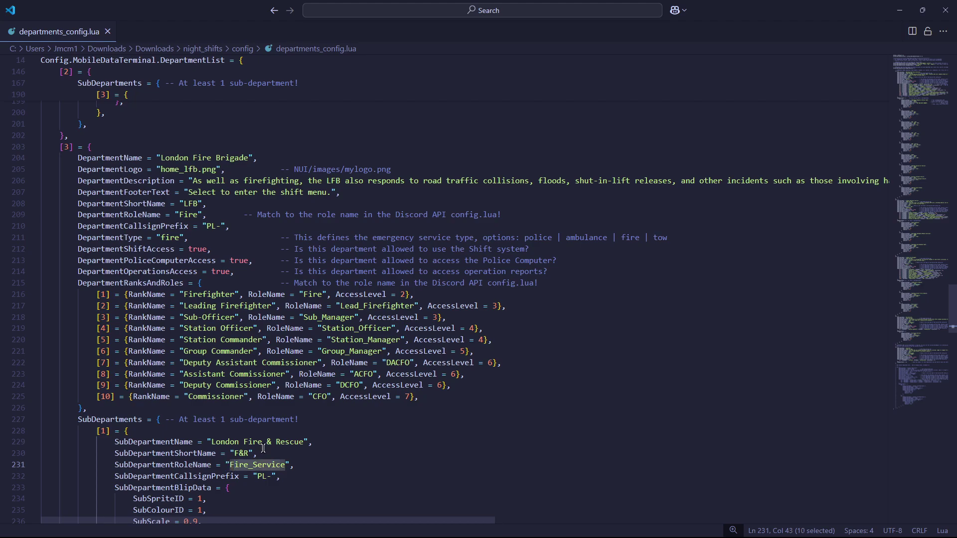
key(BackSpace)
key(Caps_Lock)
text(ire)
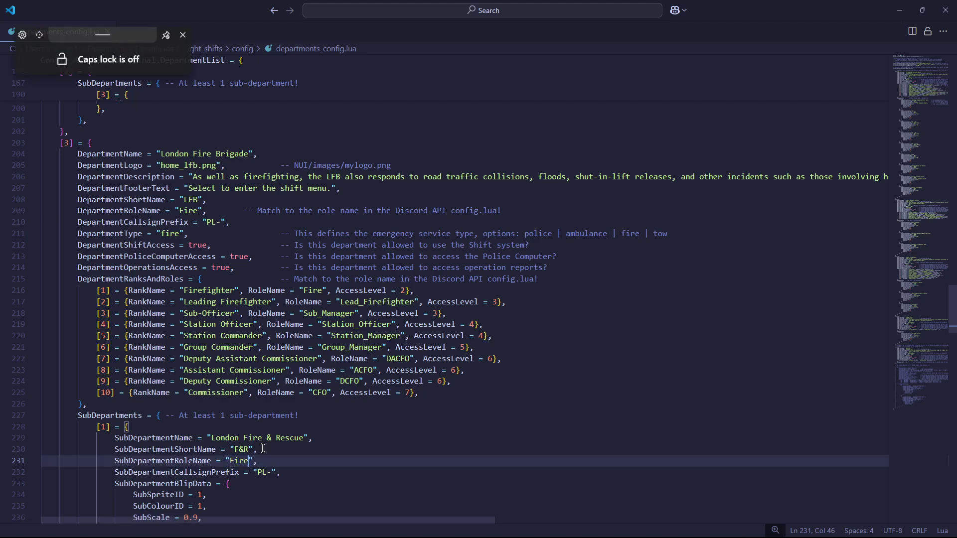
Set the Tow Service's DepartmentRoleName to "Tow".
scroll(264, 367, down, 15)
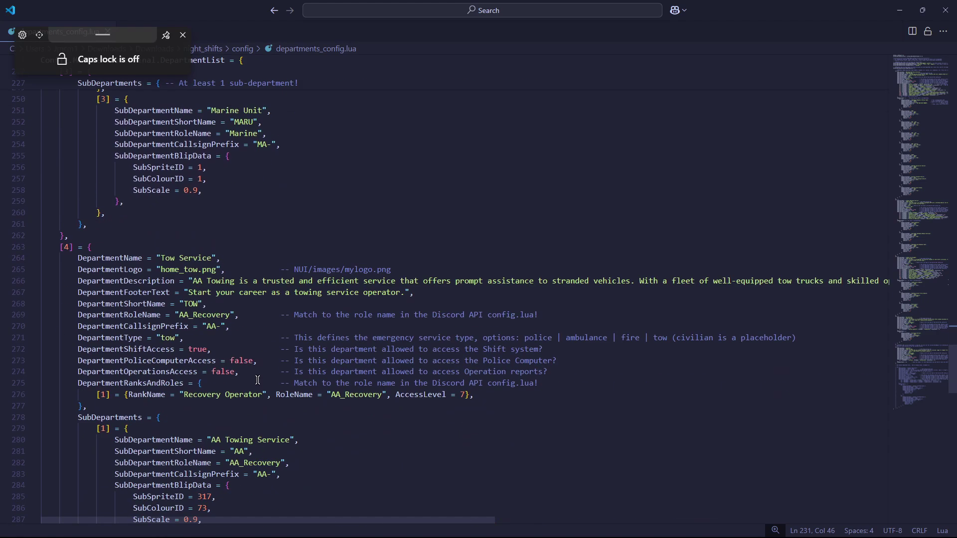
key(Caps_Lock)
key(Caps_Lock)
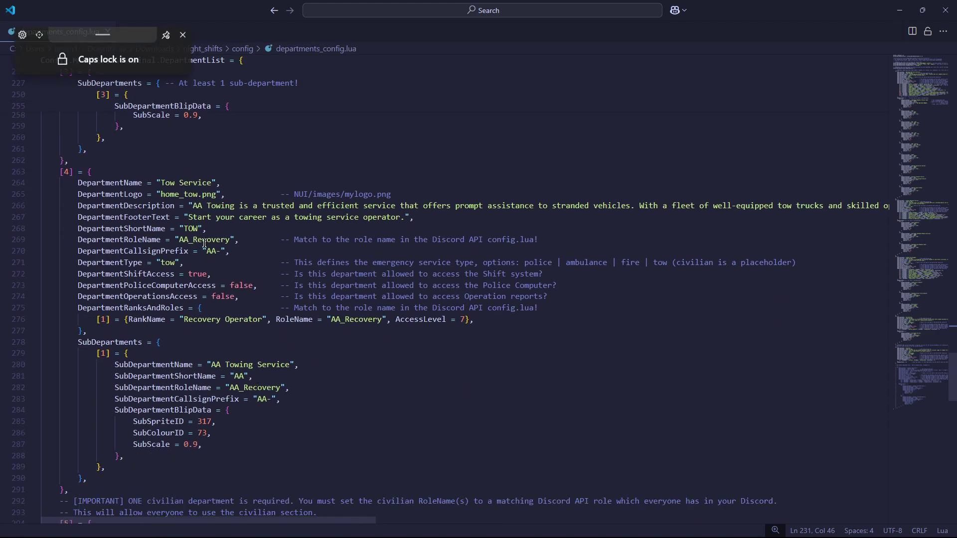
double_click(219, 240)
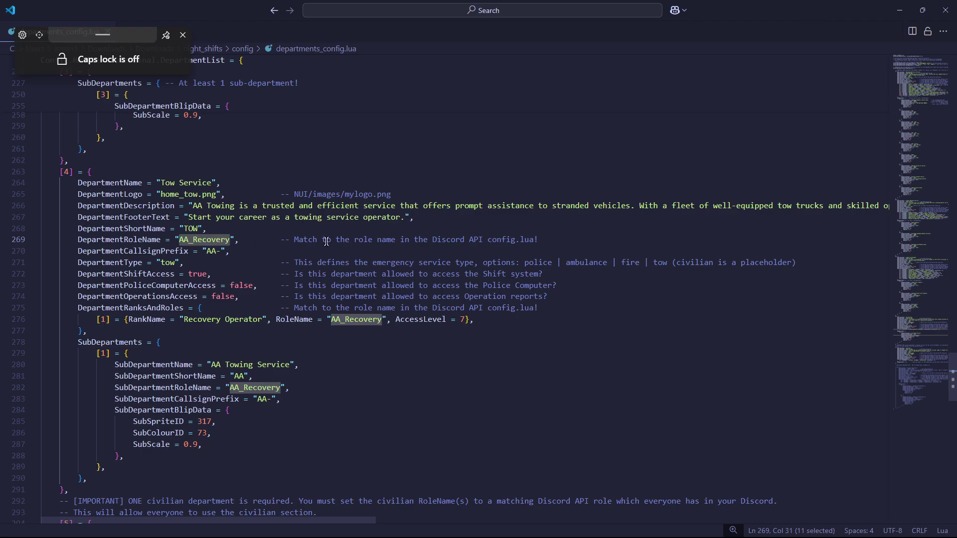
key(Caps_Lock)
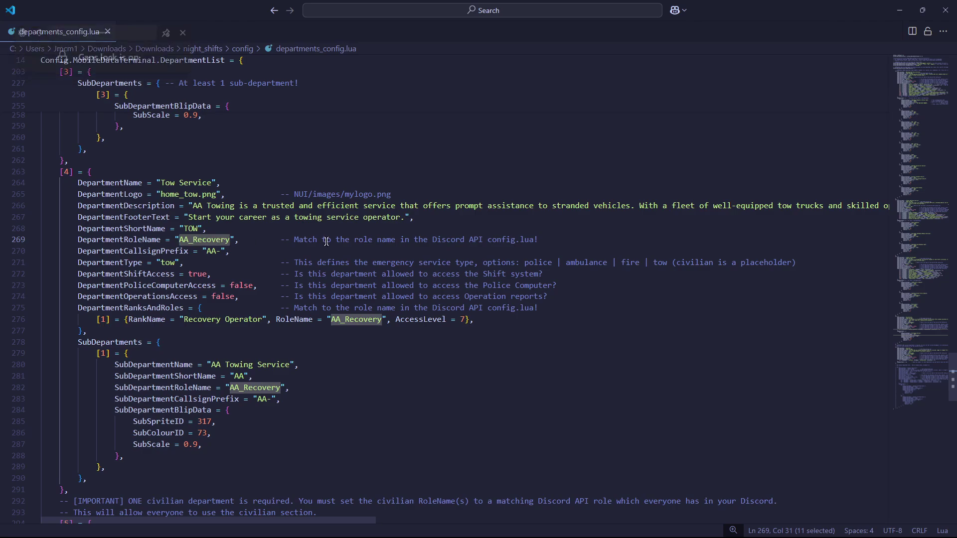
text(T)
key(Caps_Lock)
text(ow)
Set the RoleName of the Recovery Operator rank under Tow Service to "Tow".
key(Caps_Lock)
drag(384, 319, 332, 320)
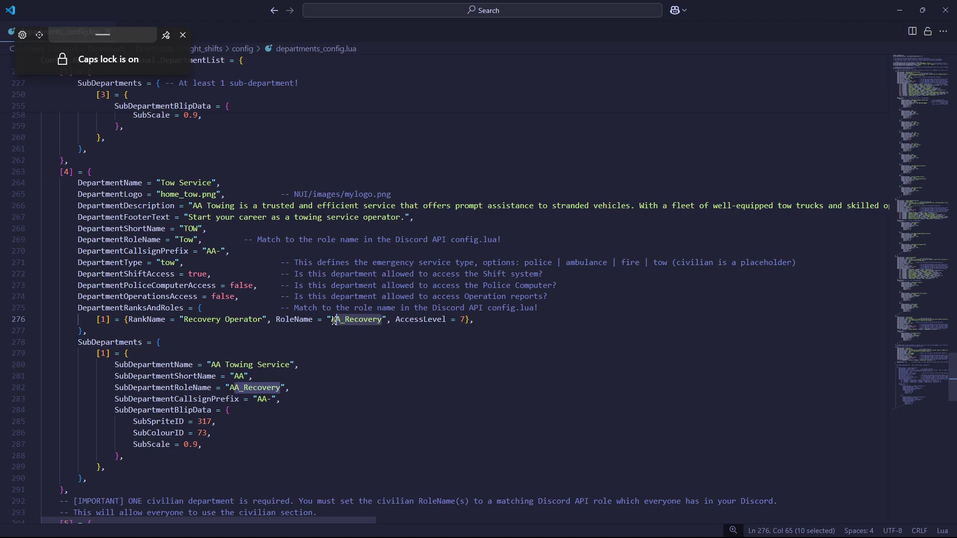
text(T)
key(Caps_Lock)
text(ow)
Set the SubDepartmentRoleName of the AA Towing Service sub-department to "Tow".
key(Caps_Lock)
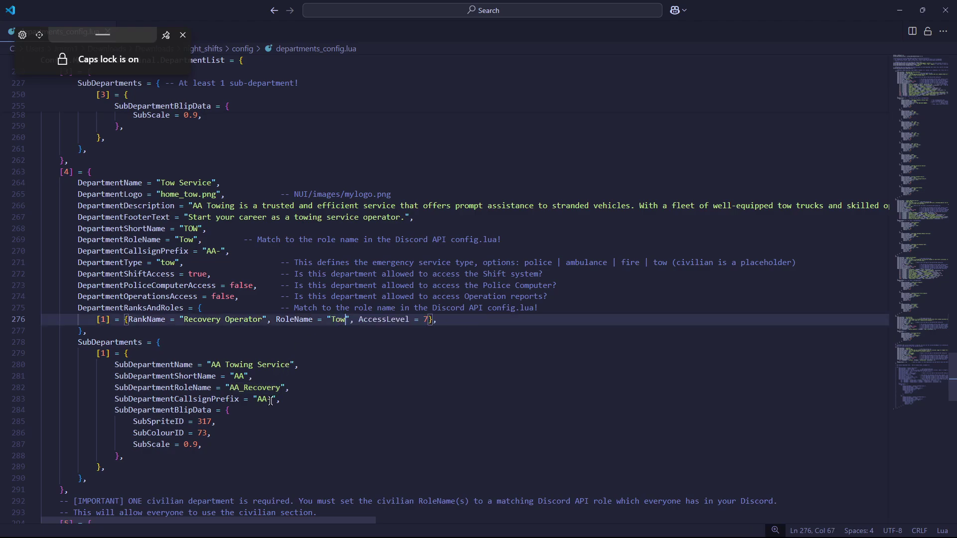
drag(282, 388, 227, 388)
text(T)
key(Caps_Lock)
text(ow)
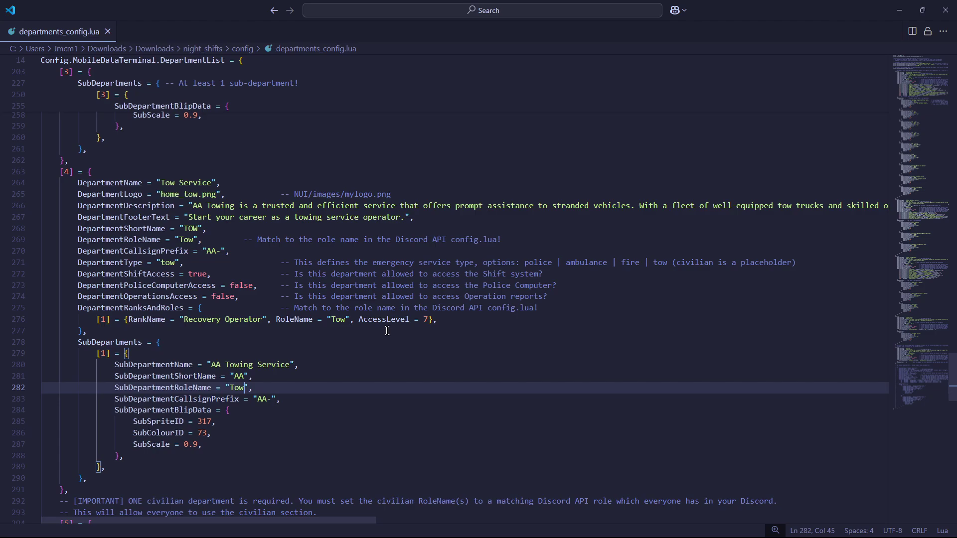
Set both the Civilian rank's RoleName and the Civilian department's DepartmentRoleName to "Member".
scroll(338, 345, up, 2)
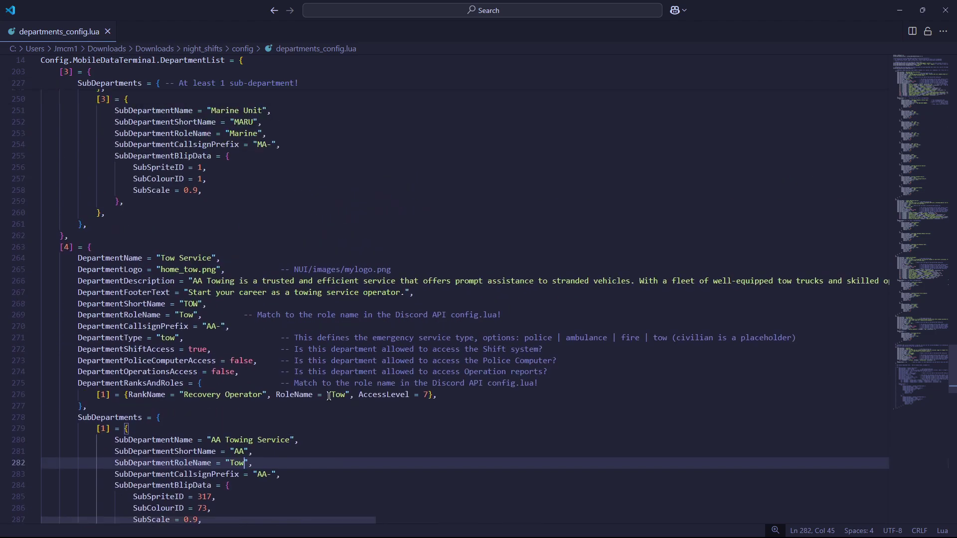
scroll(299, 324, down, 12)
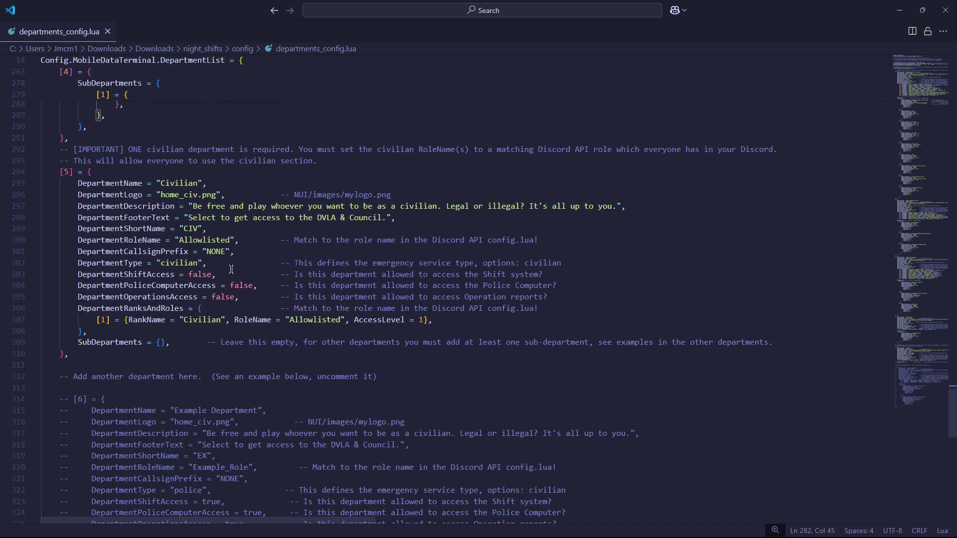
key(Caps_Lock)
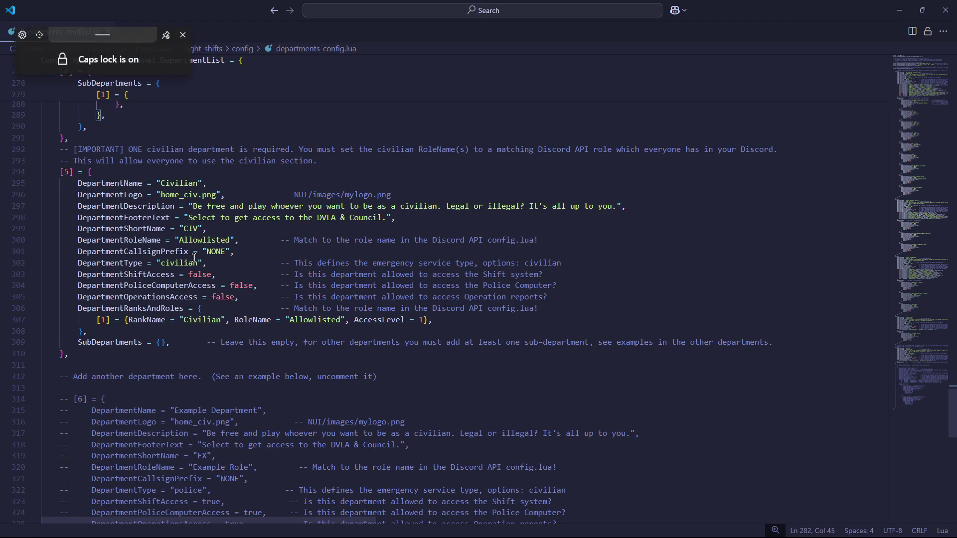
double_click(337, 319)
text(Member)
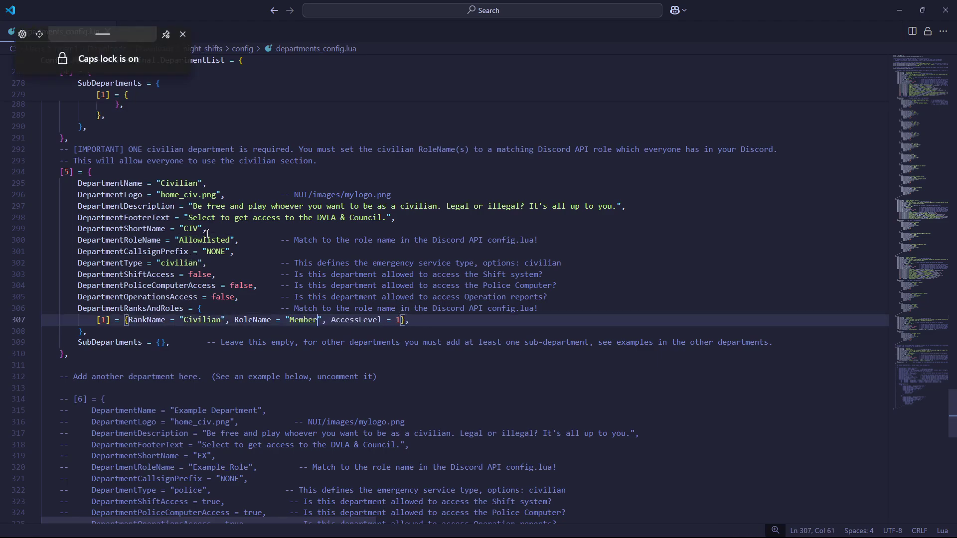
double_click(205, 240)
text(Member)
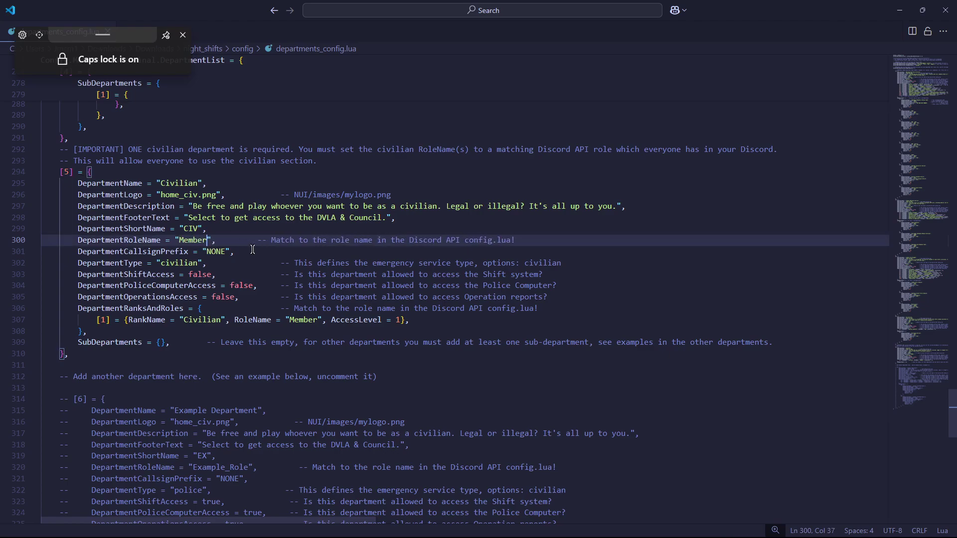
Set the ManagementRoles entry near the start of departments_config.lua to "Staff".
drag(897, 310, 896, 53)
click(433, 147)
double_click(269, 174)
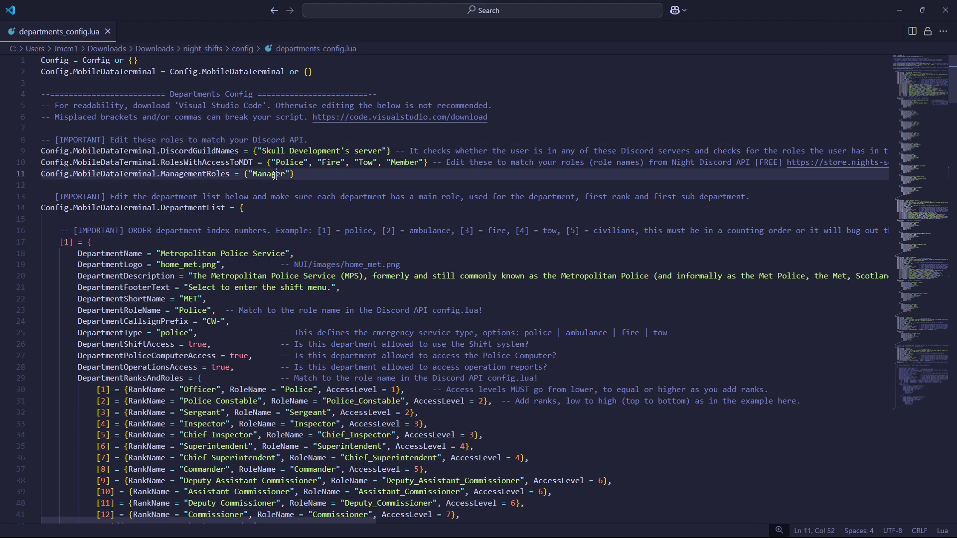
key(Caps_Lock)
text(S)
key(Caps_Lock)
text(taff)
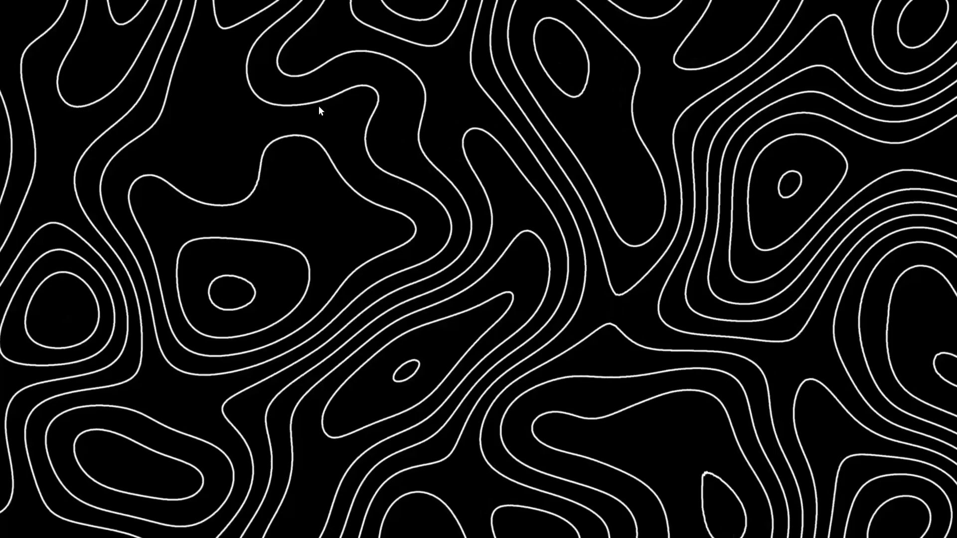
Switch to File Explorer and go up from night_discordapi to its parent Downloads folder.
mouse_move(524, 537)
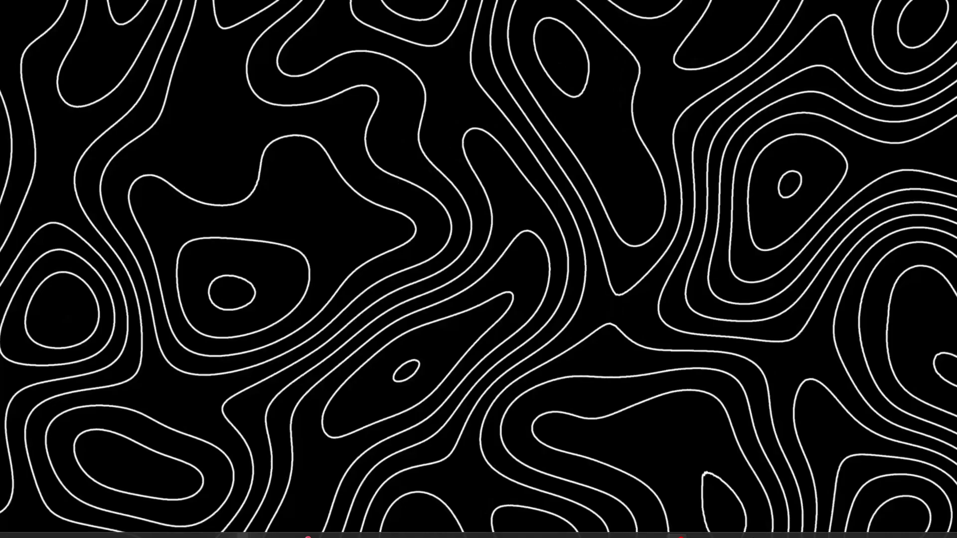
click(417, 525)
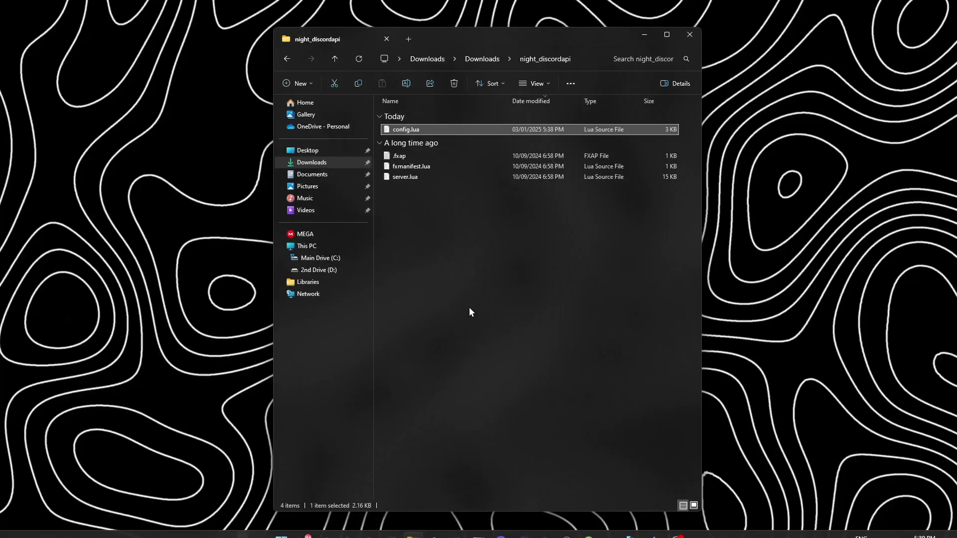
key(alt+Up)
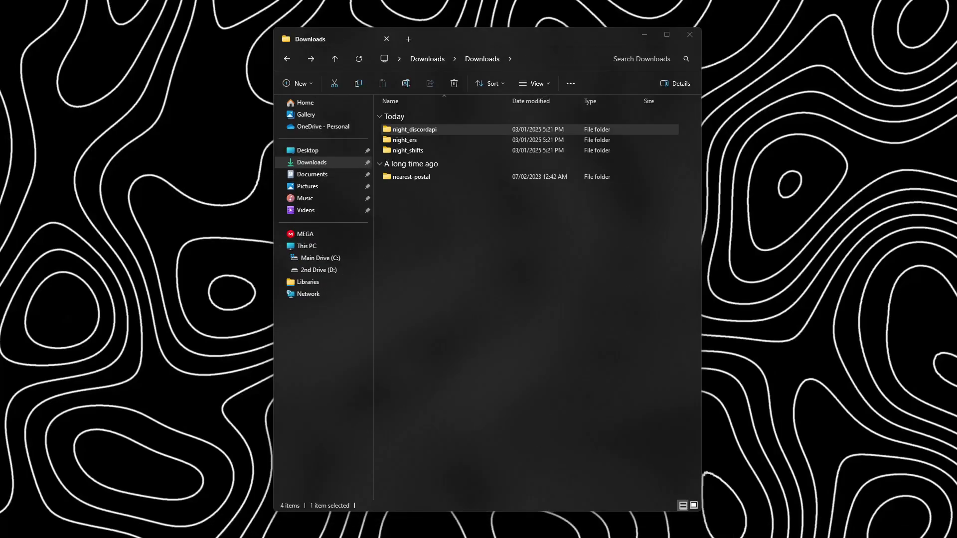
Switch to WinSCP and create a folder named "[ERS]" in the server's /resources/ directory.
key(alt+Tab)
drag(360, 55, 384, 59)
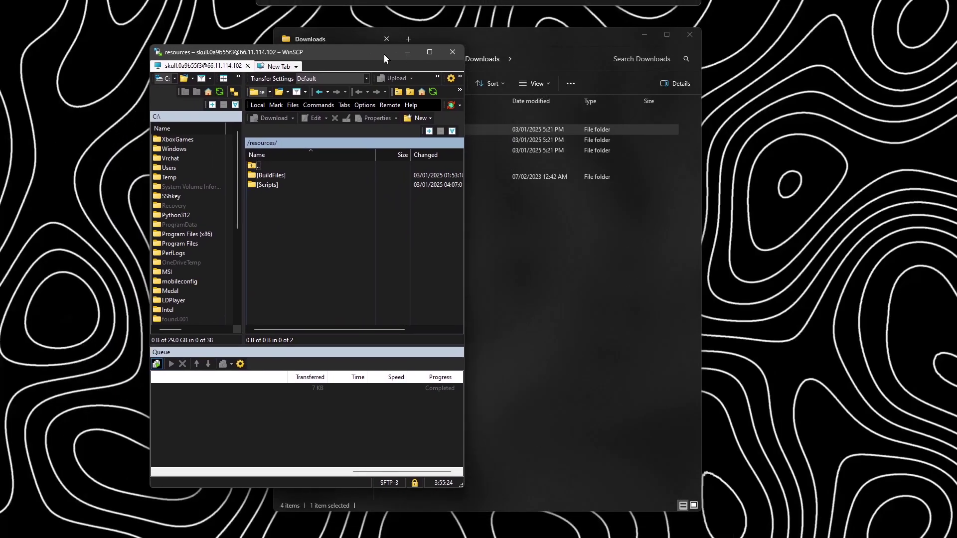
right_click(288, 207)
mouse_move(336, 272)
click(439, 282)
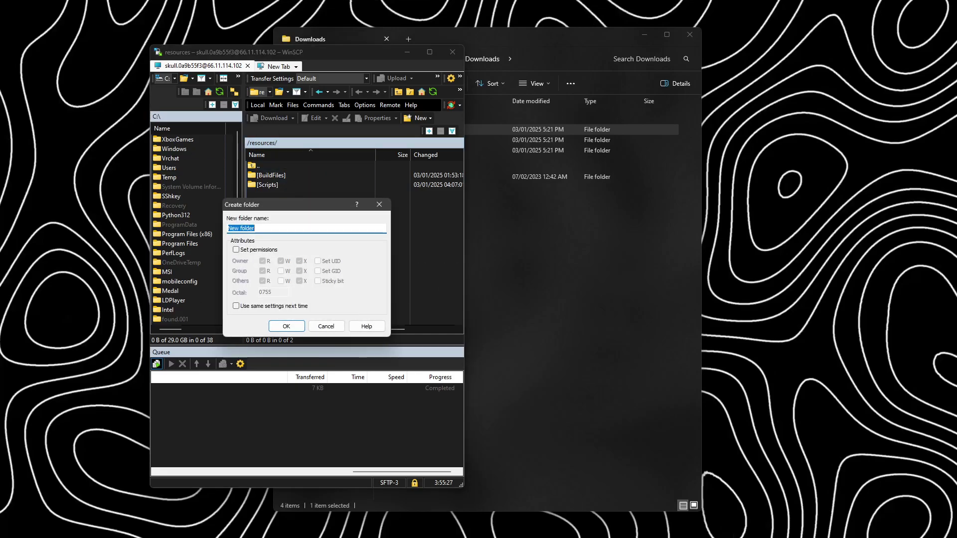
key(Caps_Lock)
text(UI)
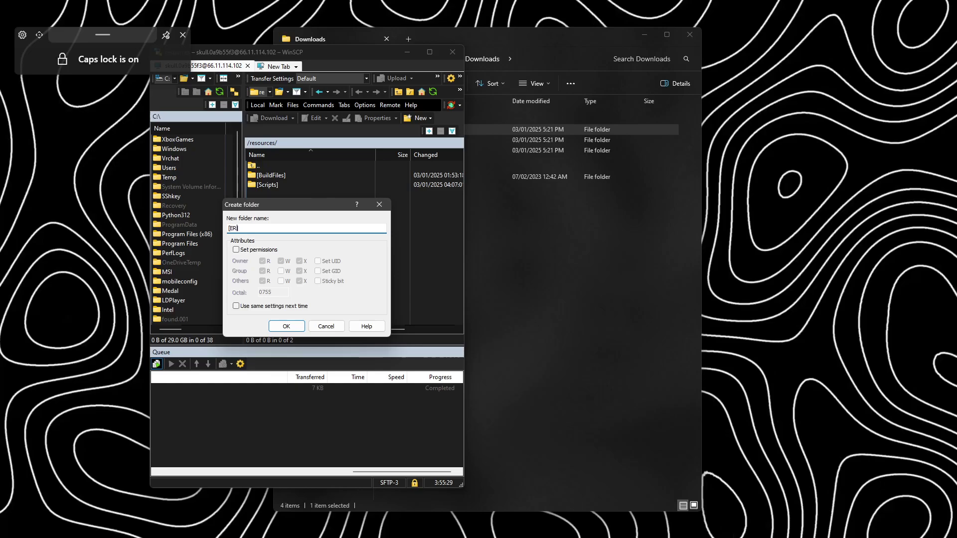
key(Return)
Open the server's [ERS] folder and refresh its remote file listing.
double_click(264, 184)
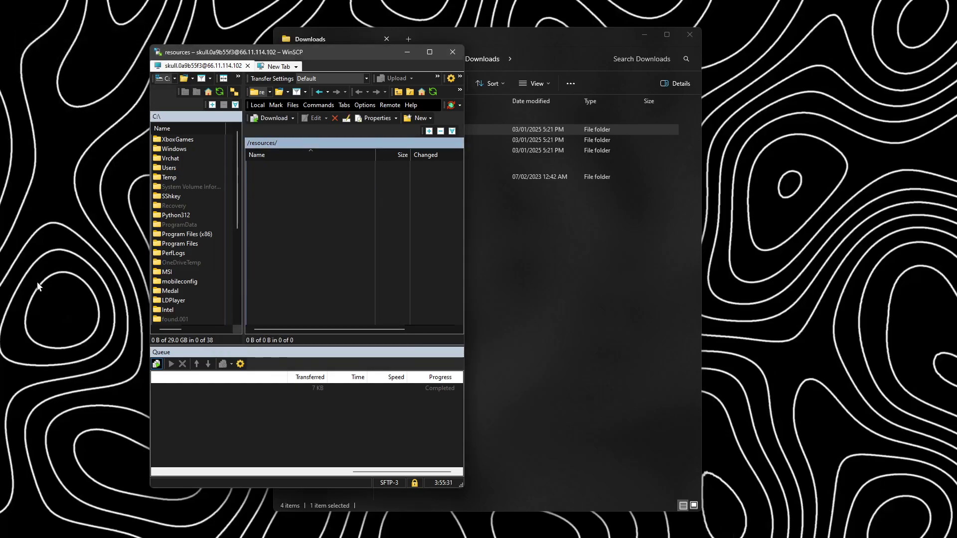
drag(344, 53, 253, 67)
click(406, 238)
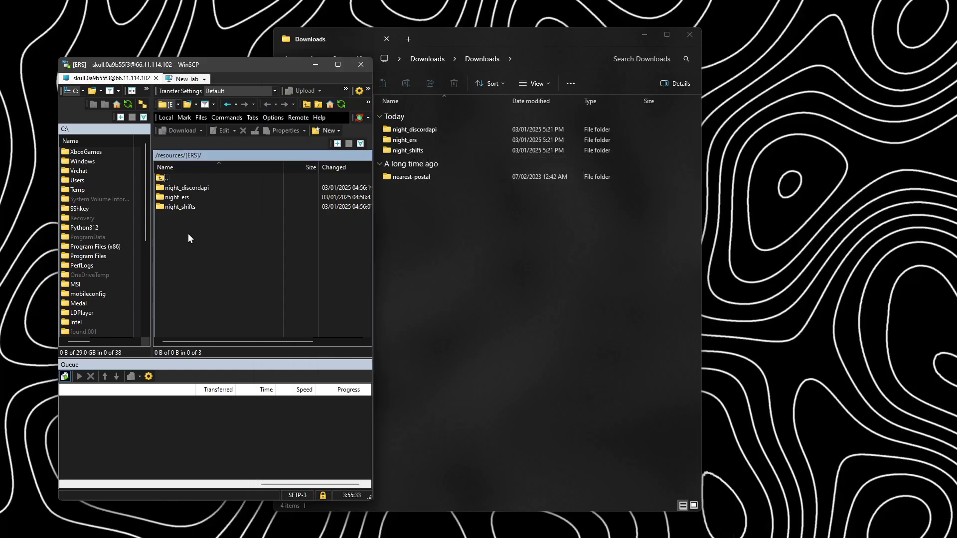
drag(187, 233, 189, 185)
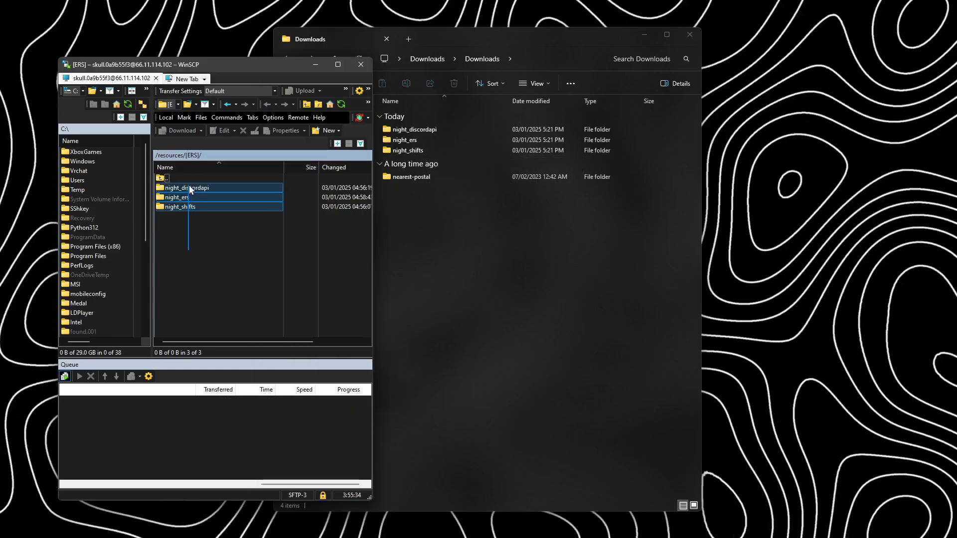
click(337, 106)
click(394, 224)
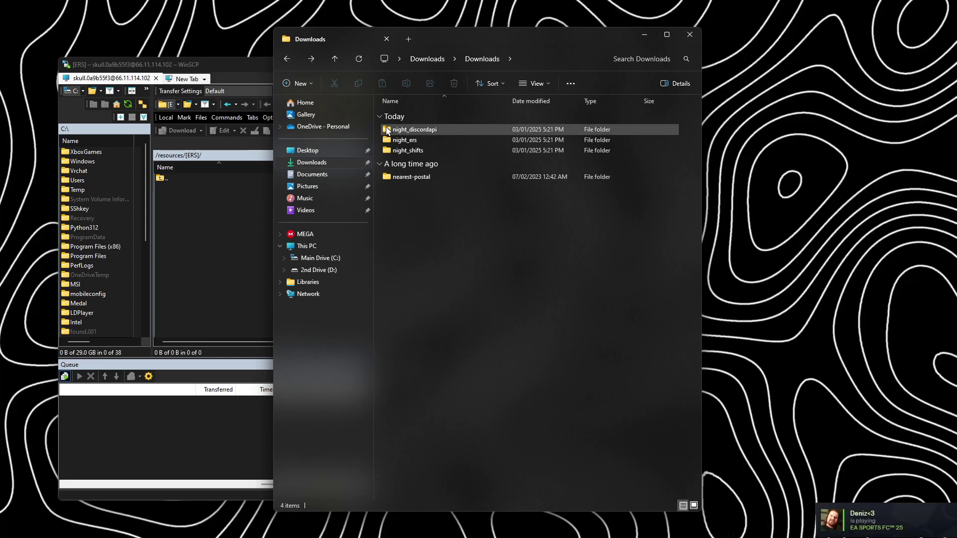
Upload the night_discordapi, nearest-postal, night_shifts and night_ers folders from Downloads into /resources/[ERS]/ on the server, and put File Explorer away.
drag(499, 41, 673, 41)
drag(578, 134, 306, 371)
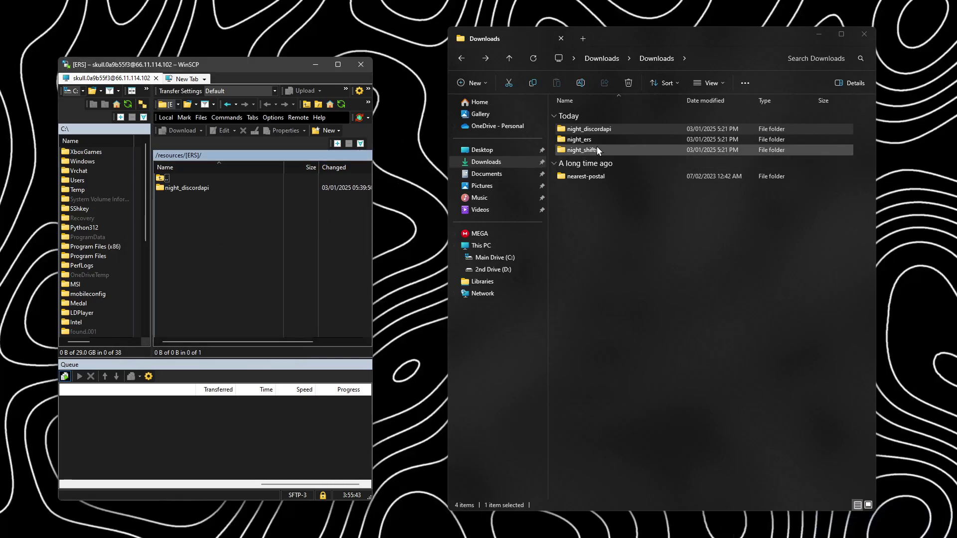
drag(585, 176, 243, 259)
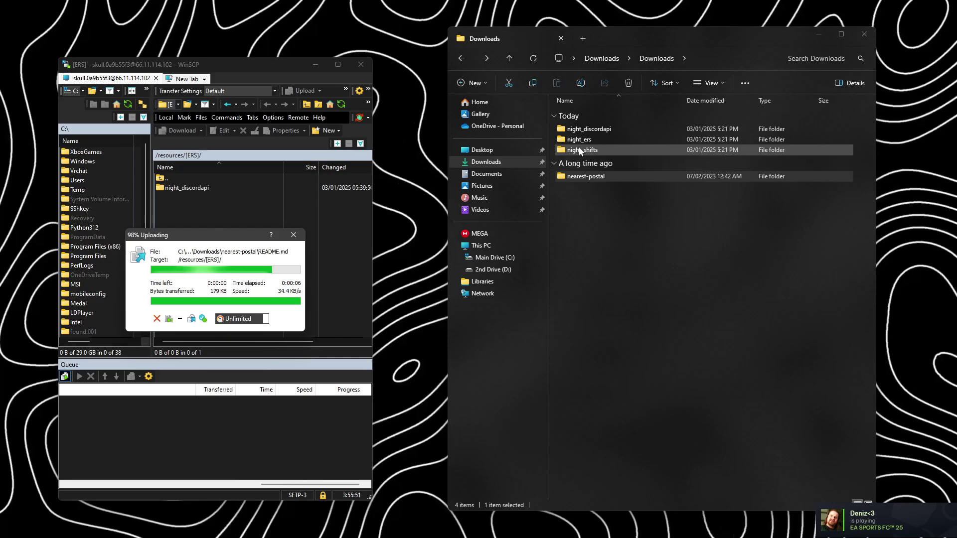
drag(584, 176, 251, 268)
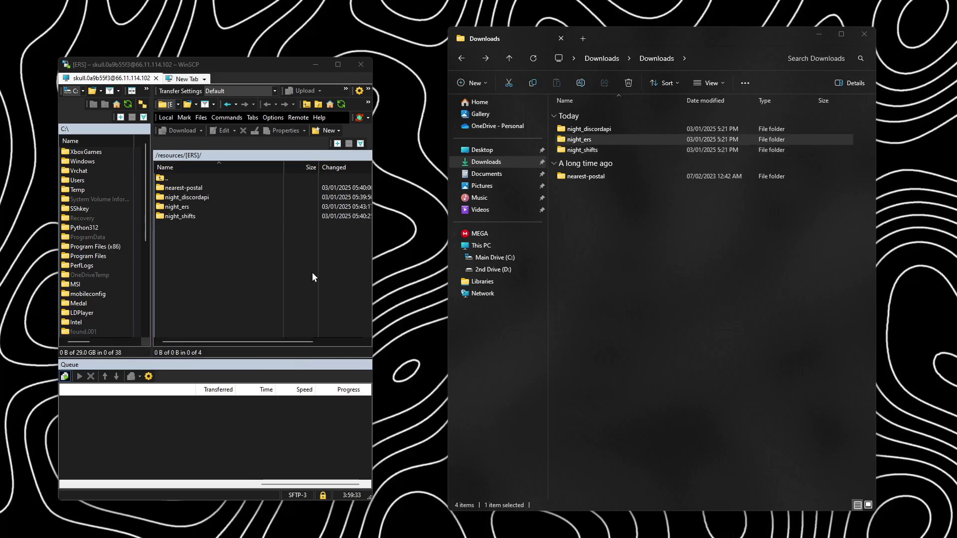
drag(646, 202, 617, 178)
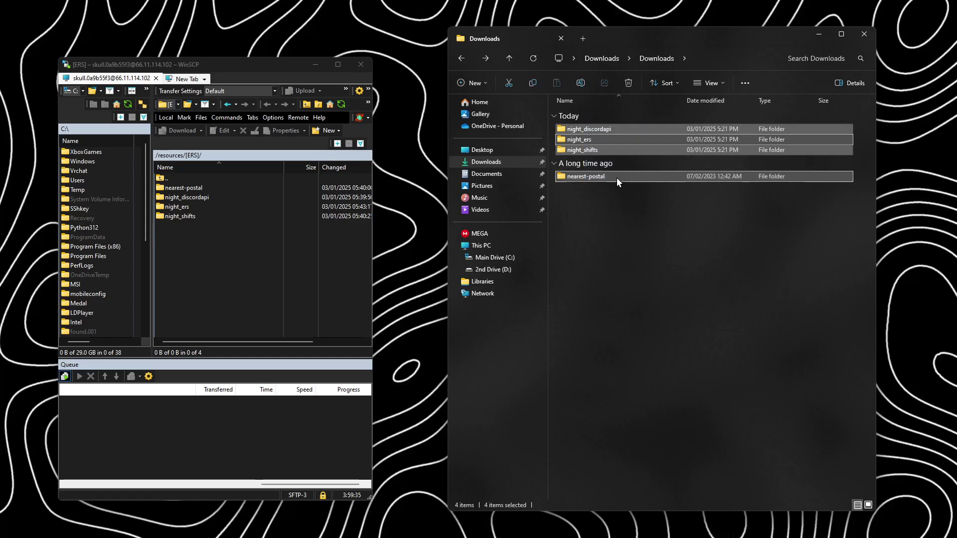
click(818, 34)
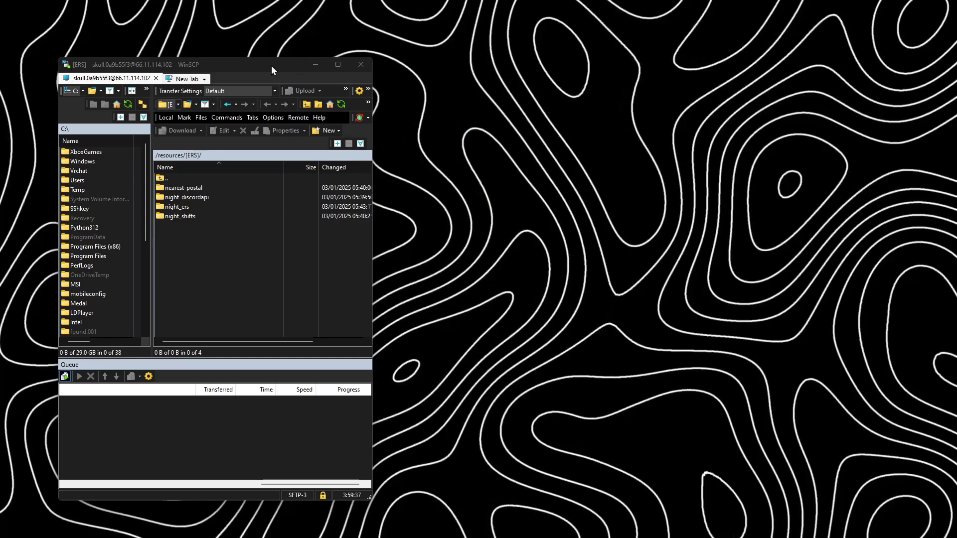
Open server.cfg from the server's root directory for editing and dismiss the Restricted Mode notice.
drag(272, 65, 522, 46)
double_click(442, 156)
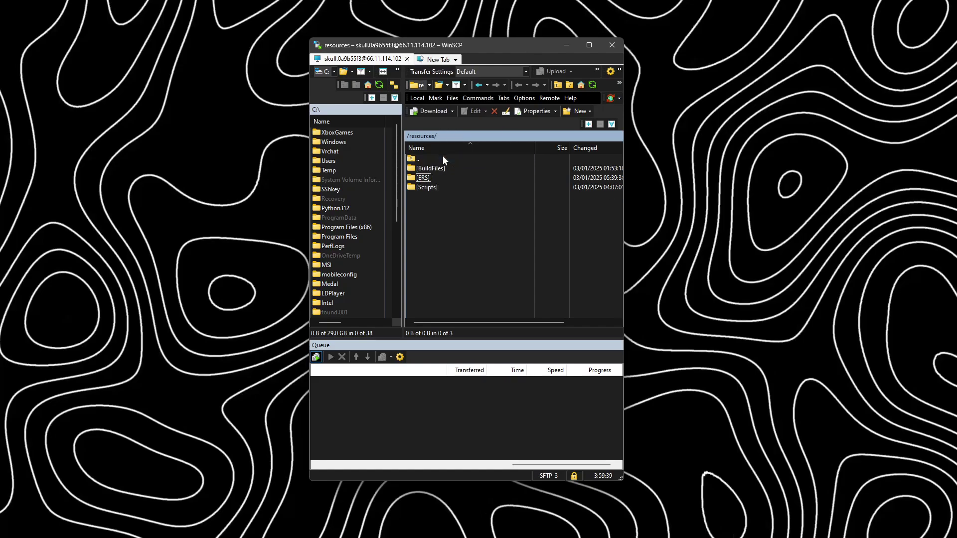
double_click(426, 158)
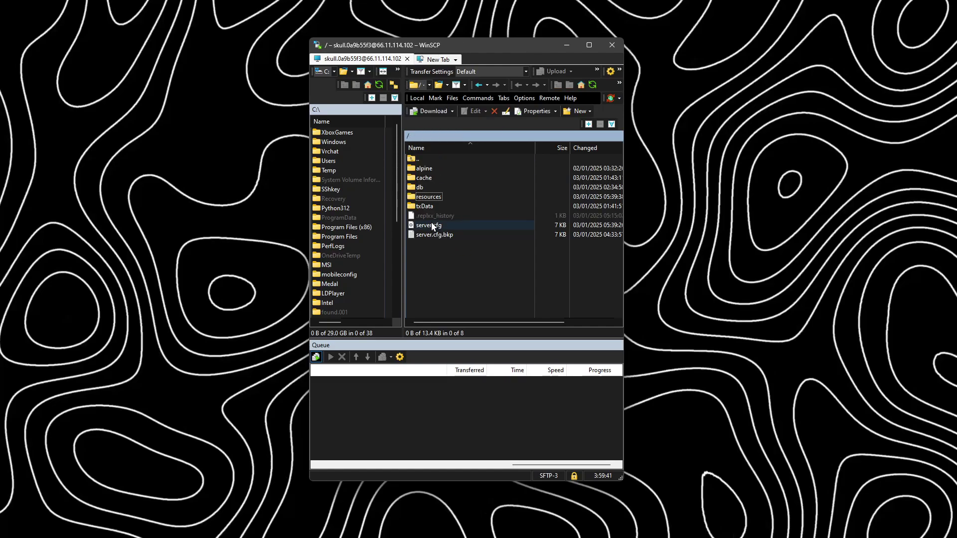
click(432, 225)
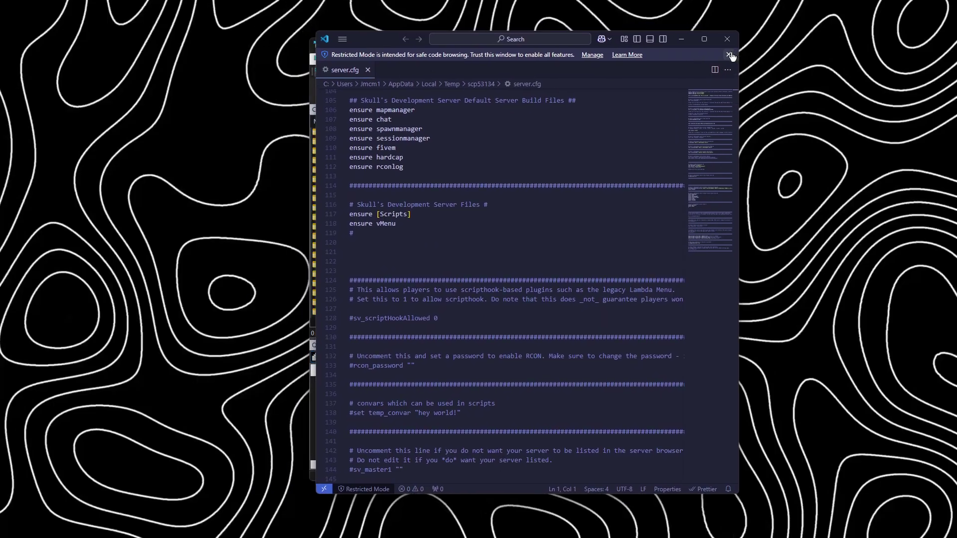
click(729, 54)
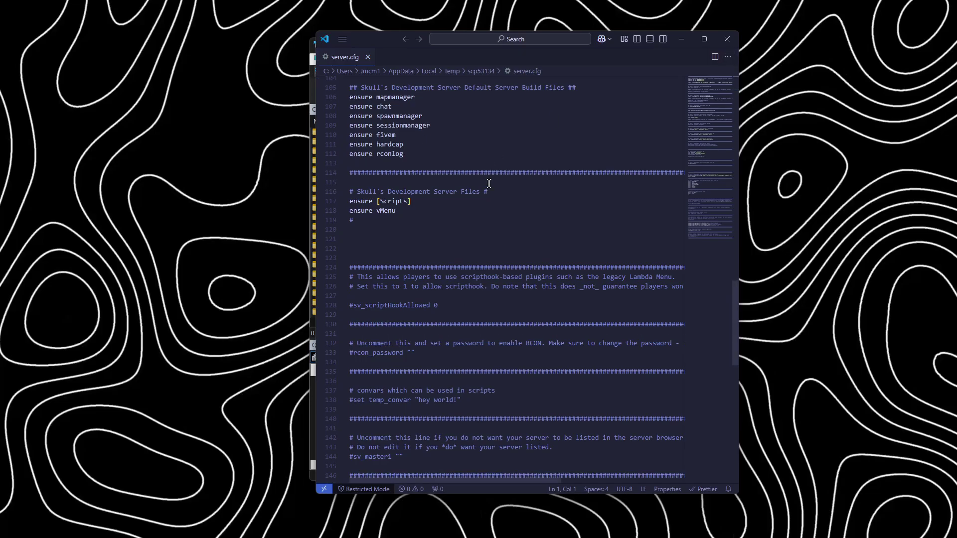
Review the MySQL connection string setting and the "ensure oxmysql" line in server.cfg's database section.
scroll(479, 228, up, 6)
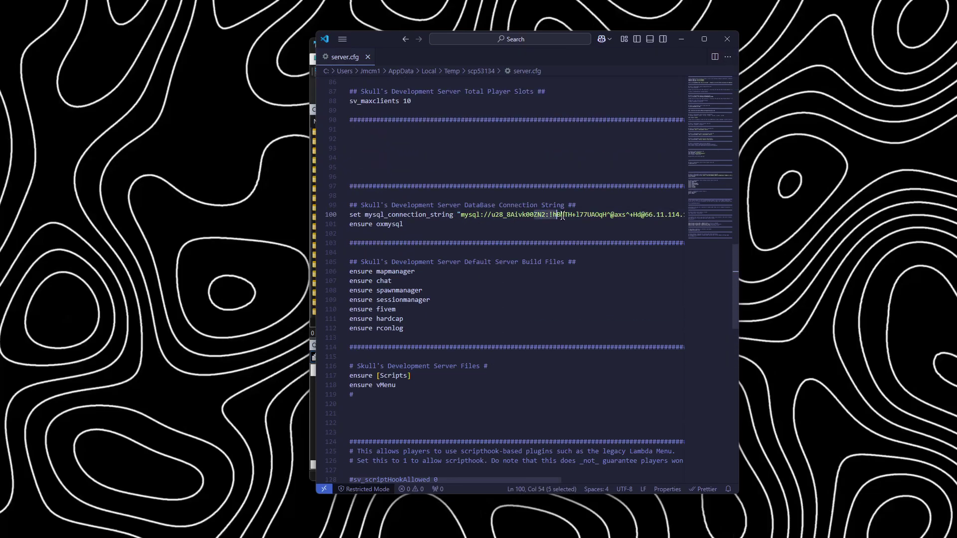
drag(562, 215, 567, 222)
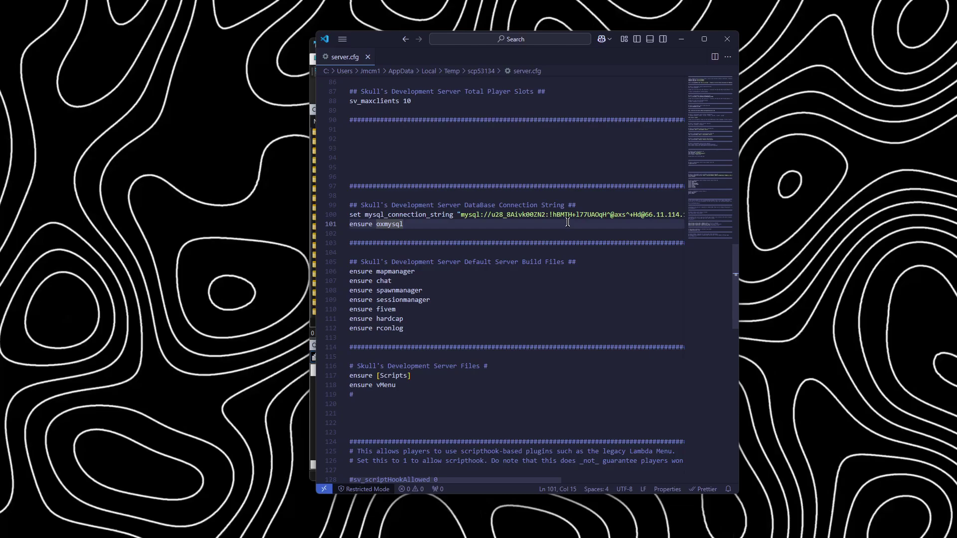
drag(446, 215, 342, 225)
drag(408, 224, 383, 229)
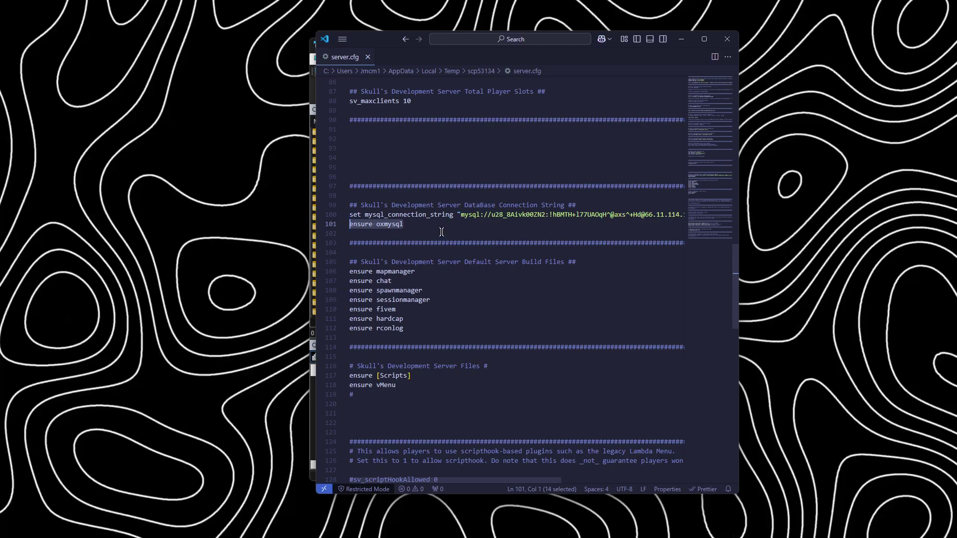
Add blank lines in server.cfg below the Skull's Development Server Files entries to make room for new resources.
scroll(441, 232, down, 4)
click(365, 313)
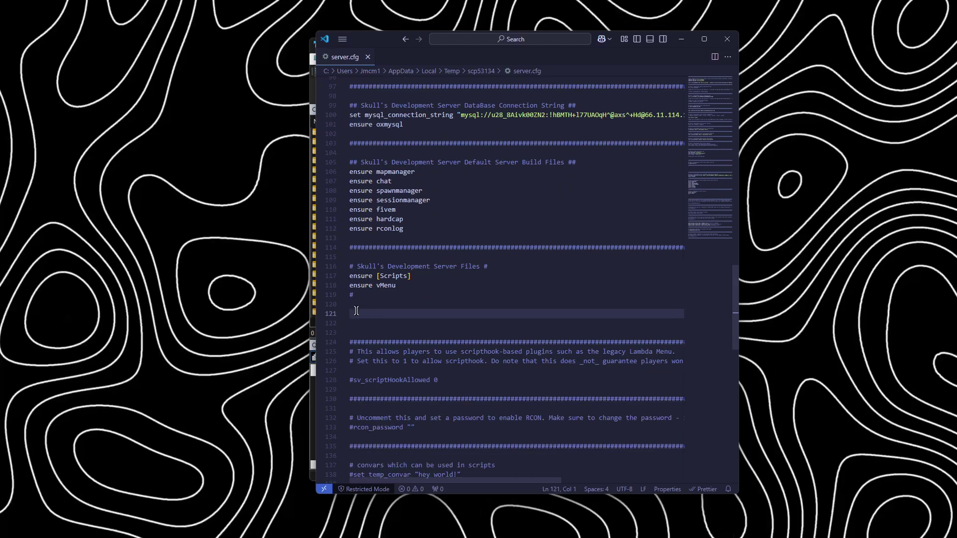
key(BackSpace)
key(Return)
key(Return)
key(Up)
key(Up)
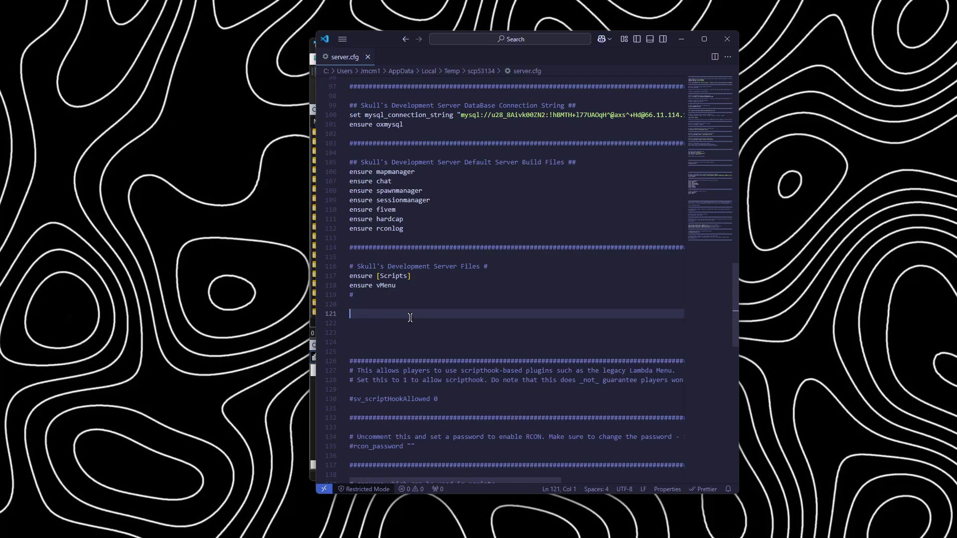
Write four consecutive "ensure" lines in the blank space starting at line 121 of server.cfg.
key(ctrl+equal)
key(ctrl+minus)
key(Caps_Lock)
text(ensure)
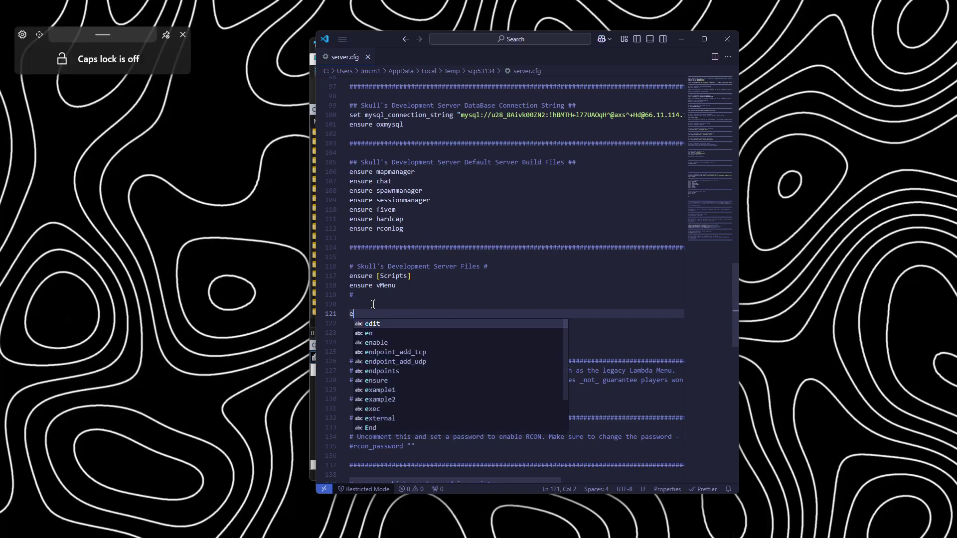
key(Return)
text(ensure)
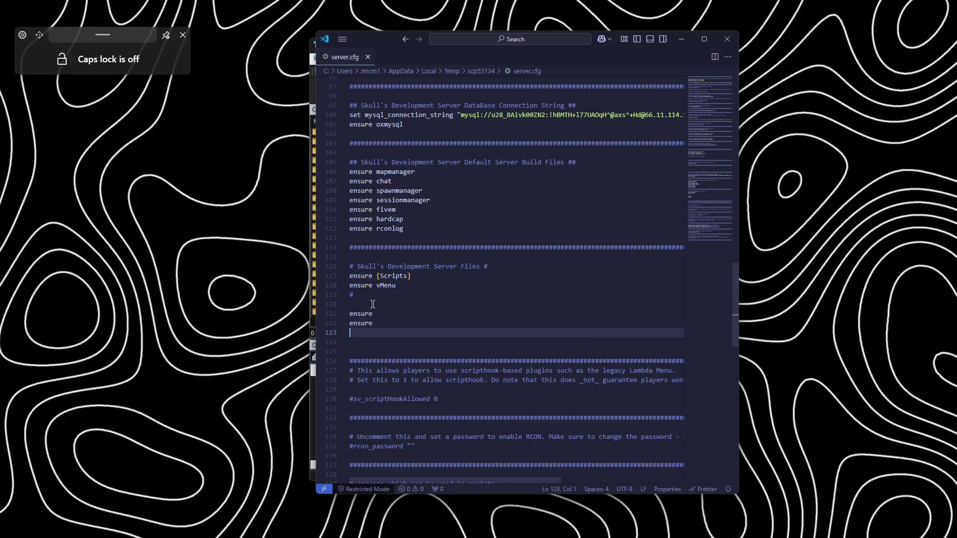
key(Return)
text(ensure)
key(shift+F10)
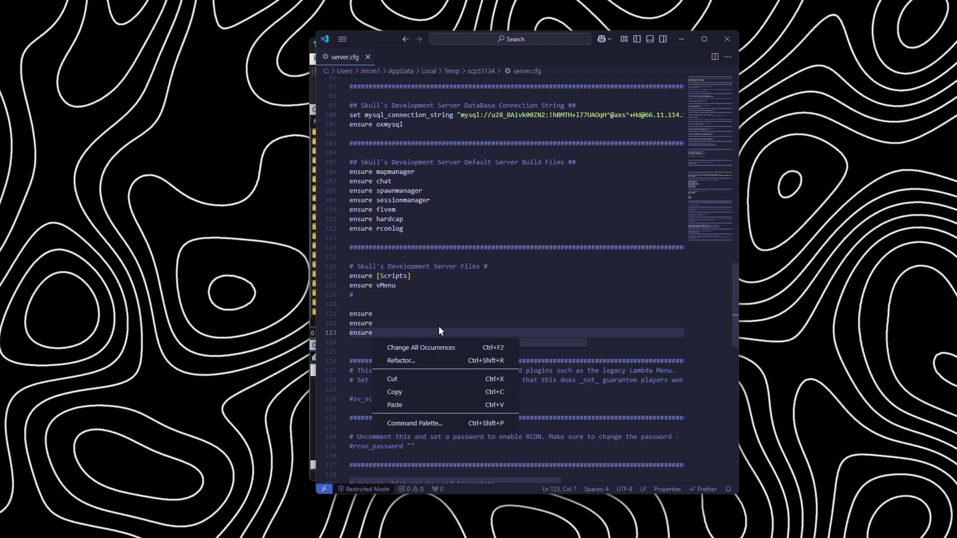
key(Escape)
key(Return)
text(ensure)
Complete the first three new ensure lines with night_discordapi, night_shifts and night_ers, in that order.
click(381, 309)
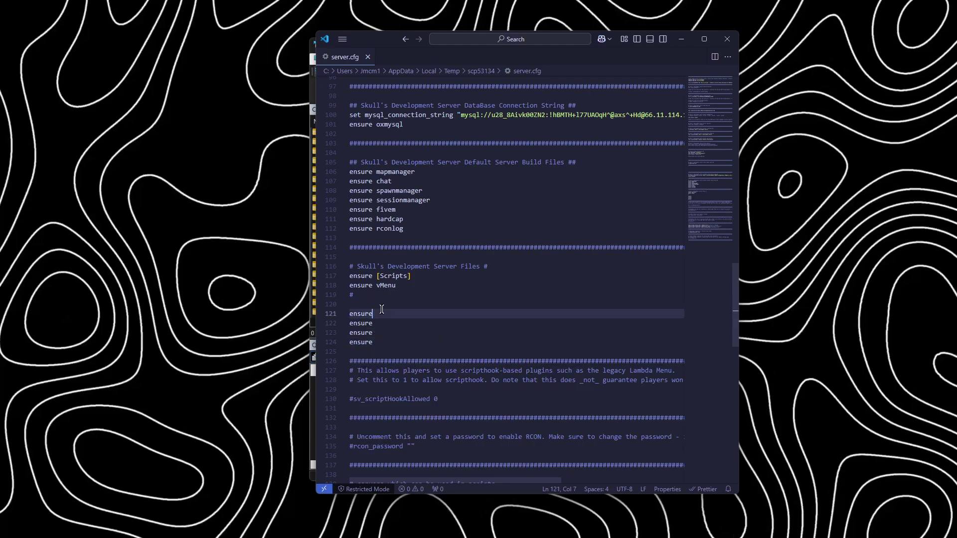
text(night_discordapi)
key(Down)
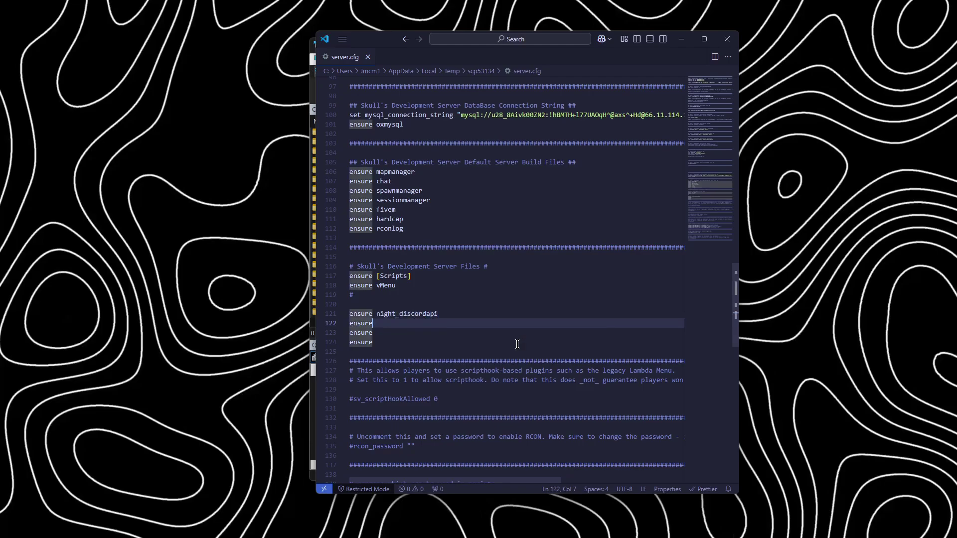
text(night_shifts)
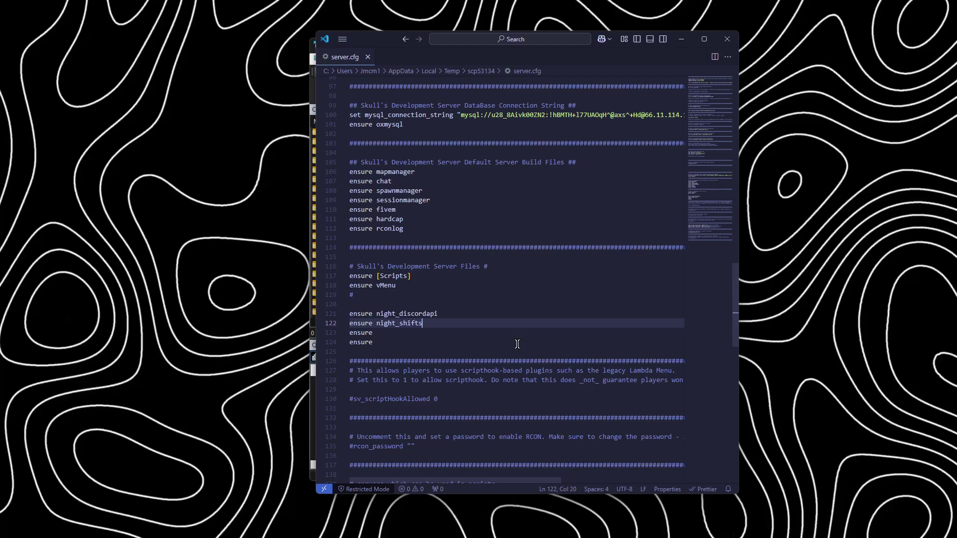
key(Down)
text(night_er)
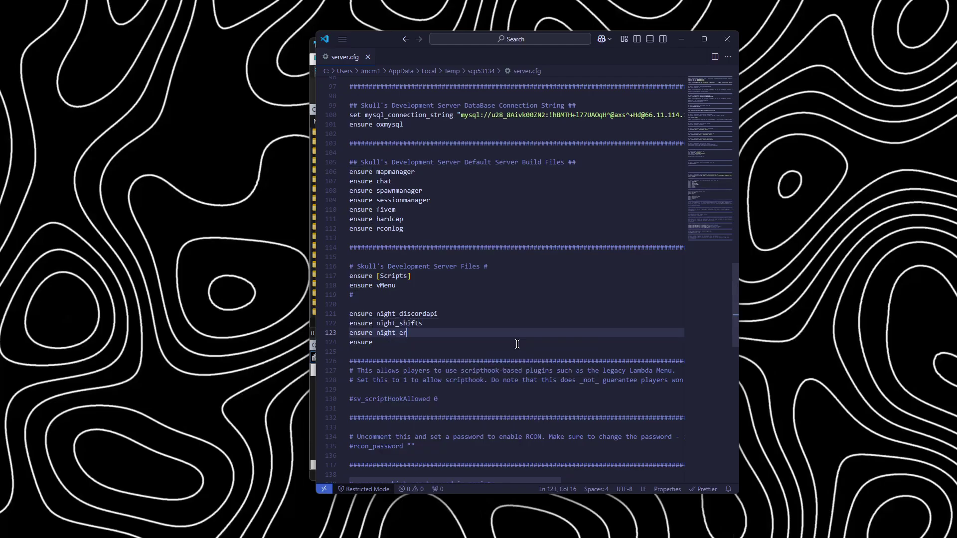
key(Down)
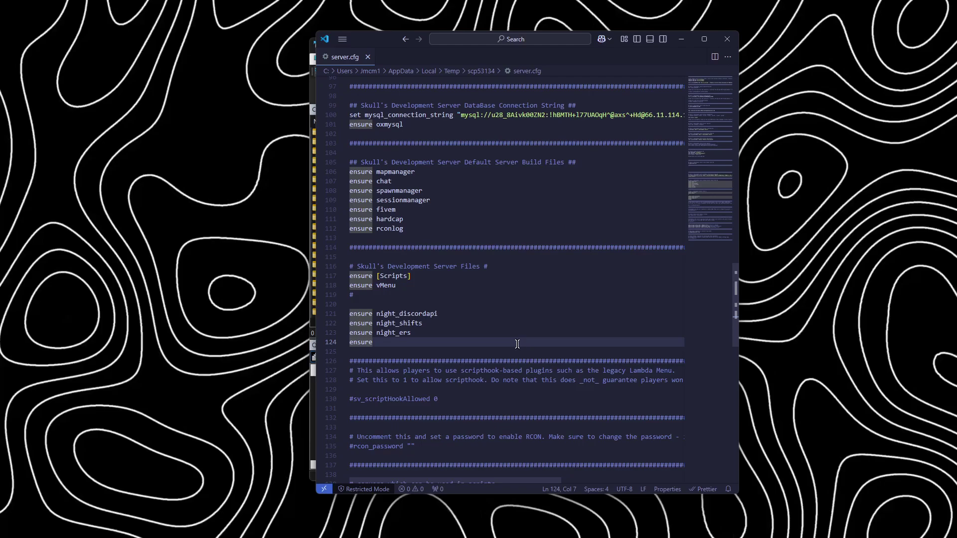
Copy the nearest-postal folder's name from Downloads in File Explorer and add it to the fourth ensure line in server.cfg.
key(alt+Tab)
key(Tab)
click(579, 245)
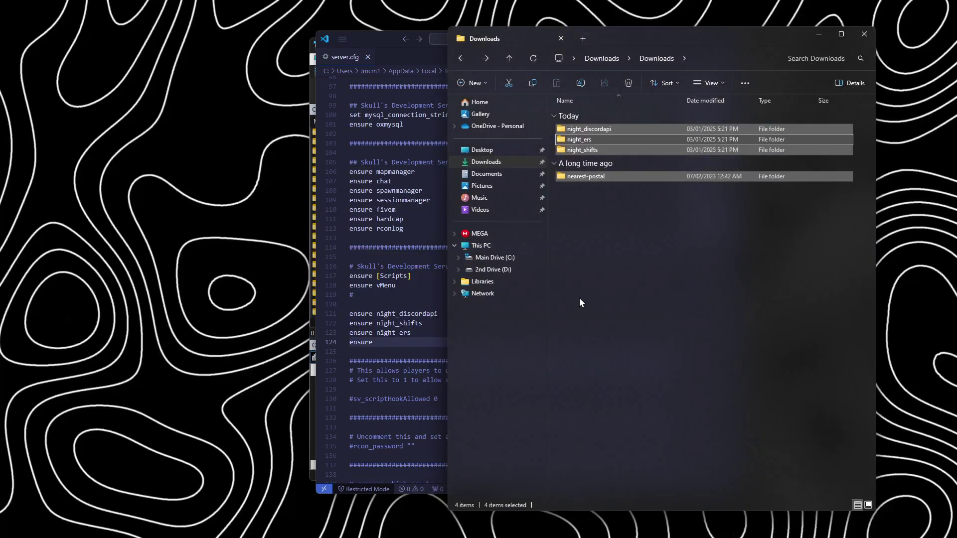
right_click(586, 176)
click(647, 188)
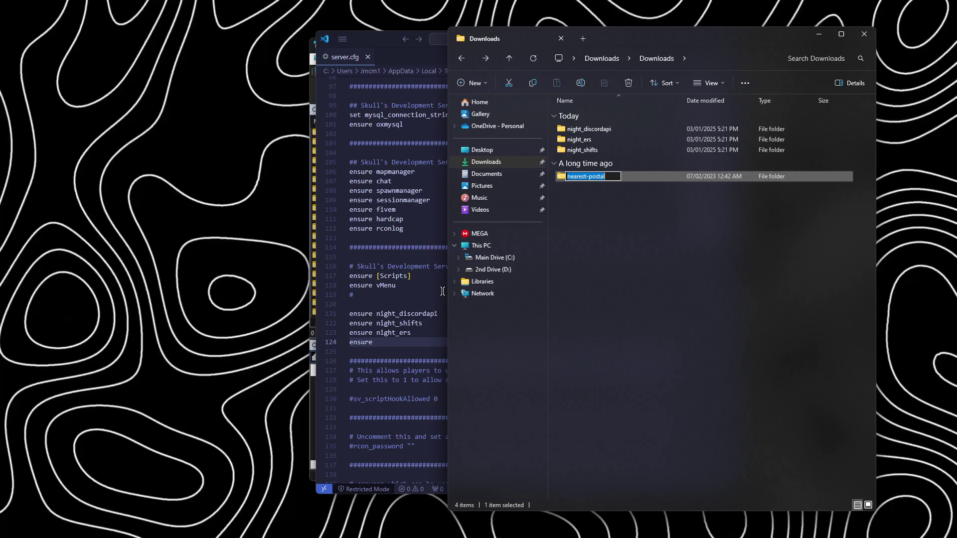
click(423, 343)
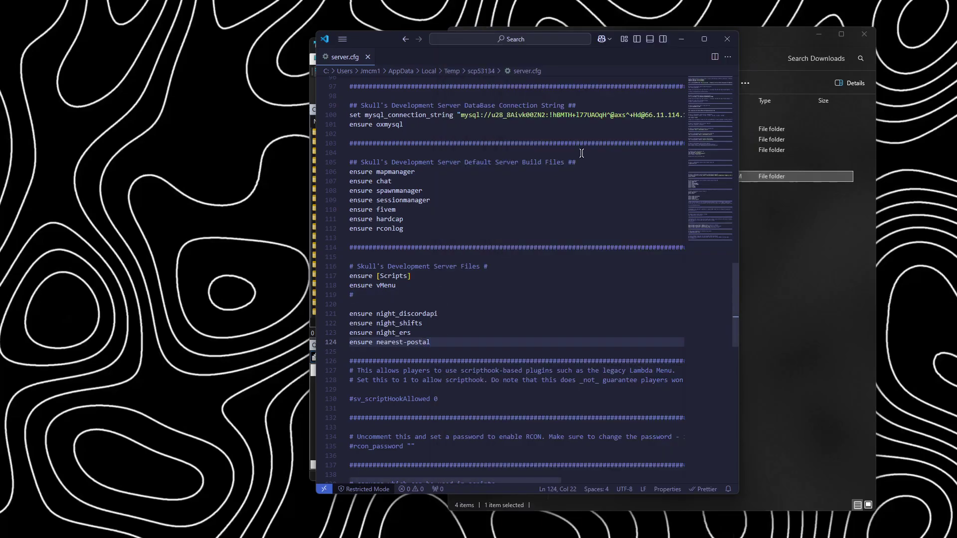
Close server.cfg and the code editor, and open the server's resources folder in WinSCP.
click(729, 46)
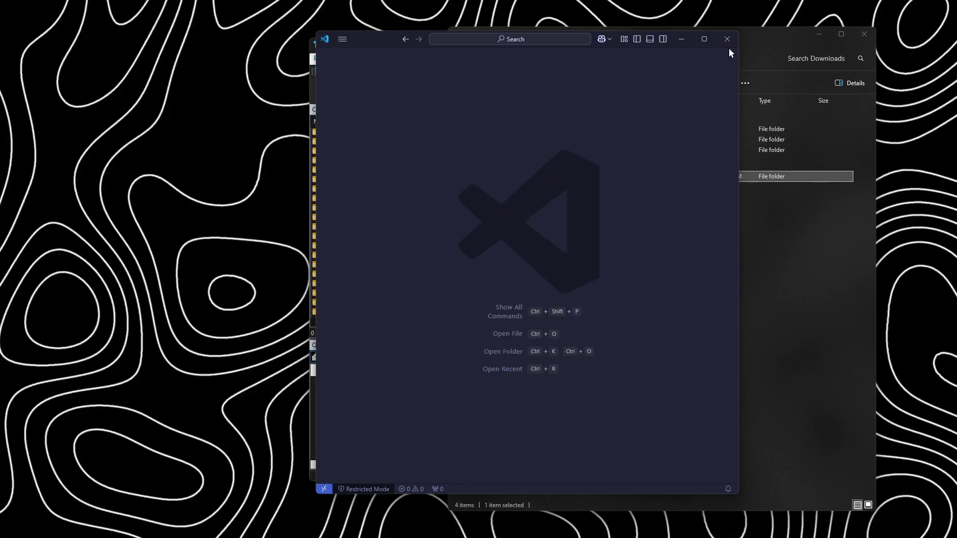
click(728, 47)
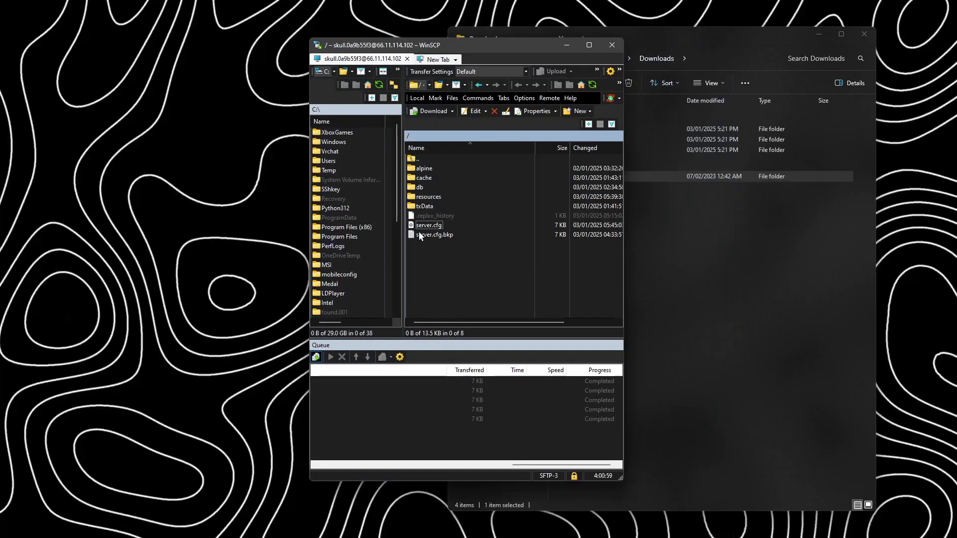
double_click(425, 198)
click(430, 178)
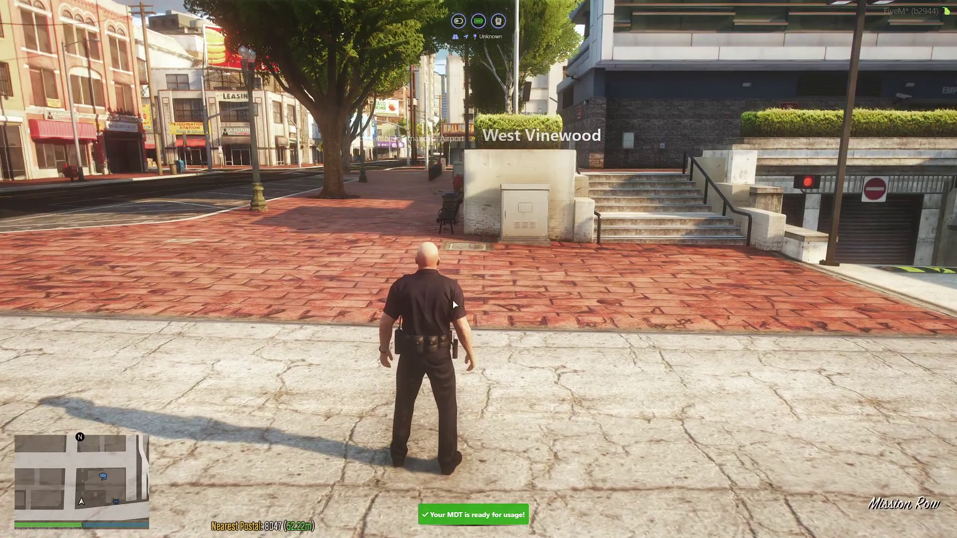
key(w)
key(w)
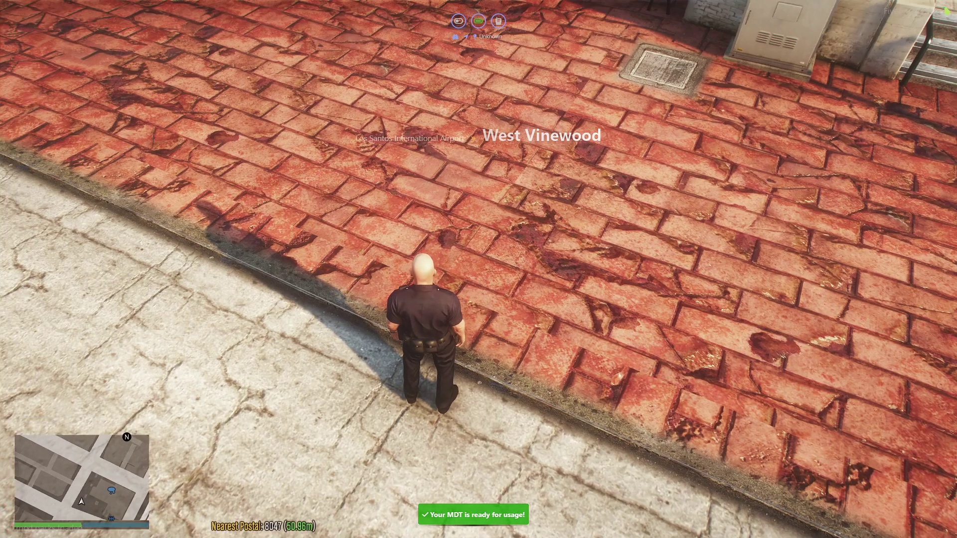
key(w)
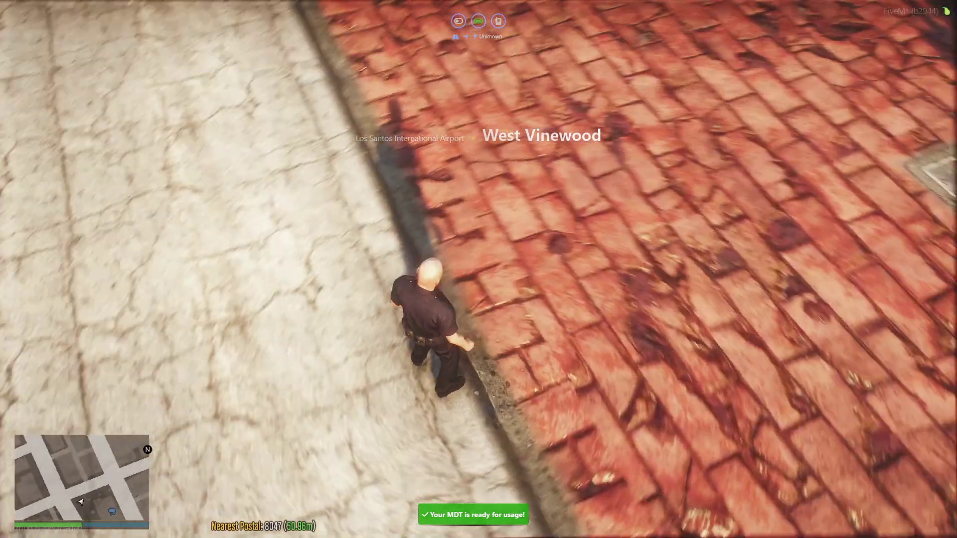
key(w)
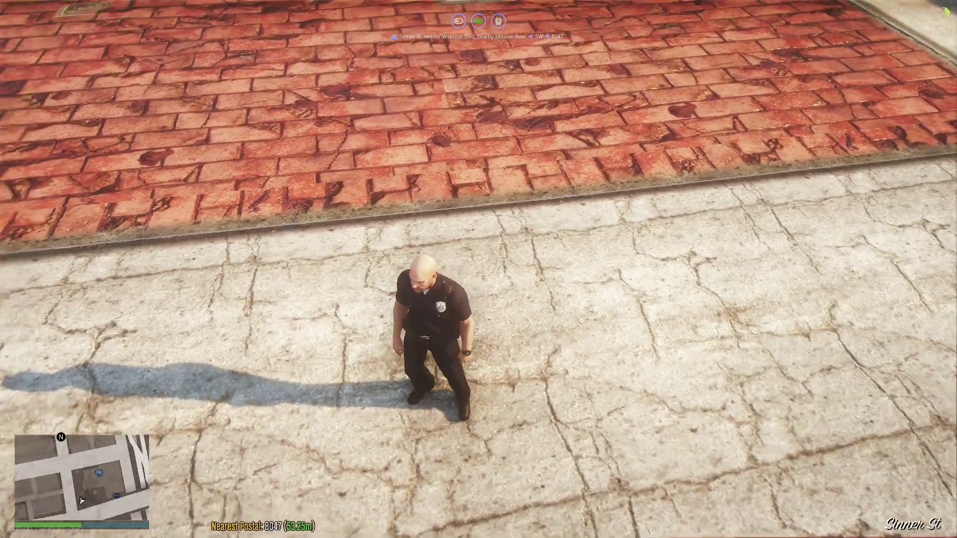
key(a)
key(a)
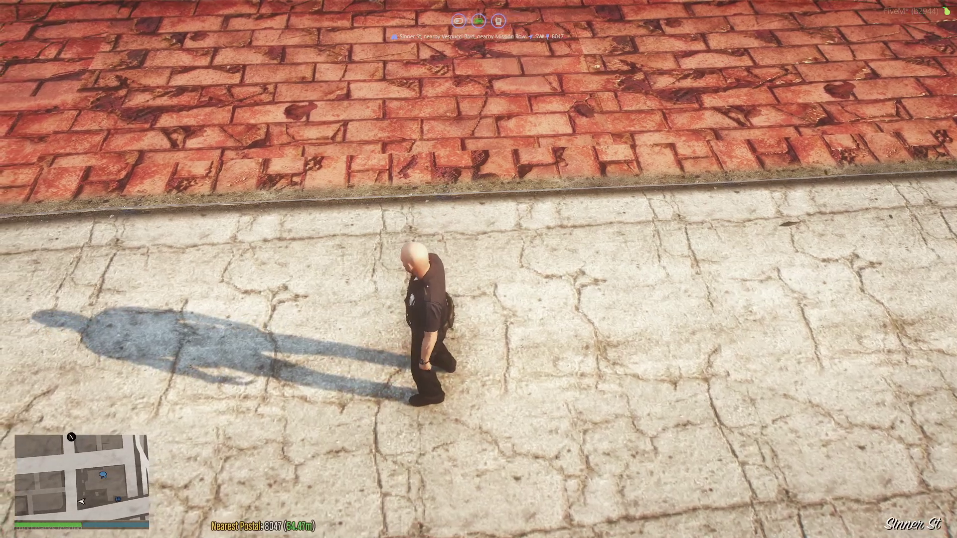
key(a)
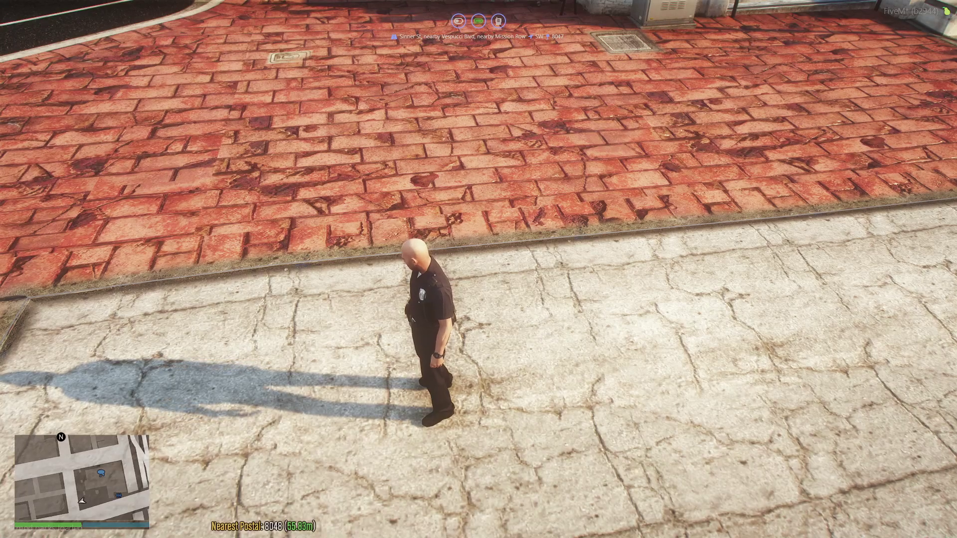
key(w)
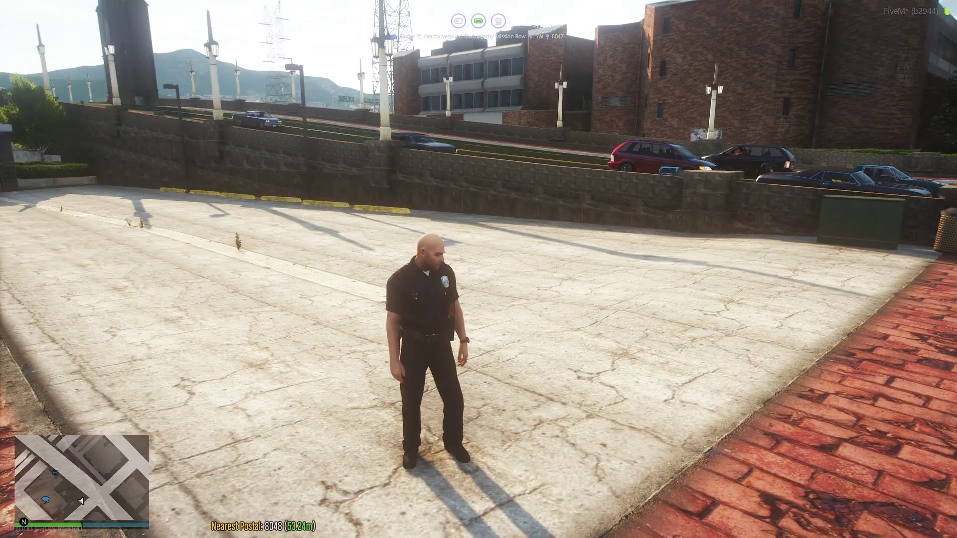
Start a Metropolitan Police Service shift in the in-game MDT and set the status to 1, Officer on-duty.
key(F11)
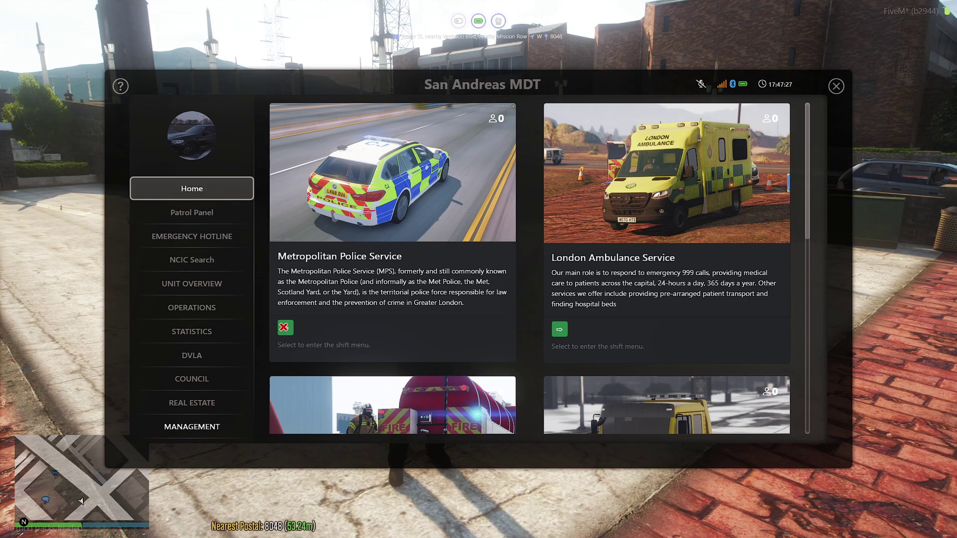
triple_click(481, 84)
click(296, 329)
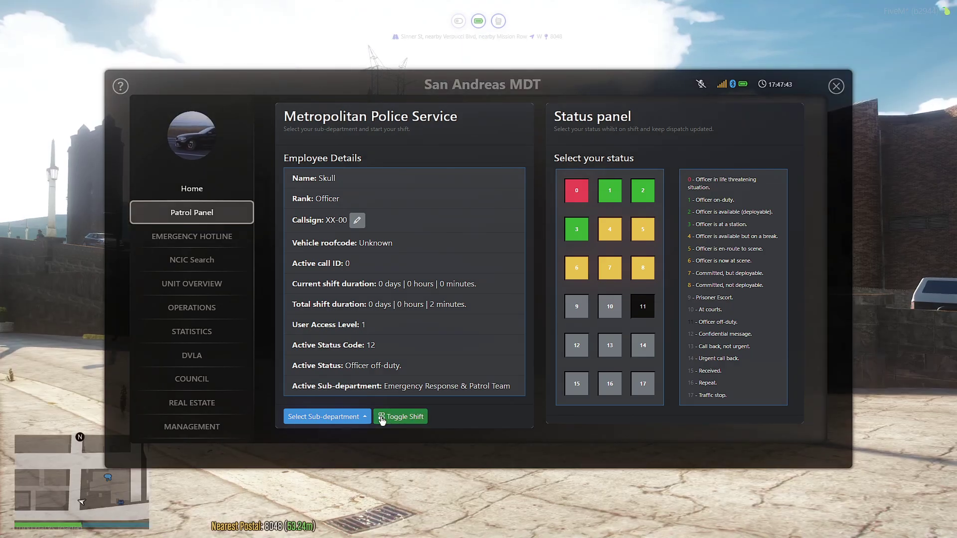
click(387, 416)
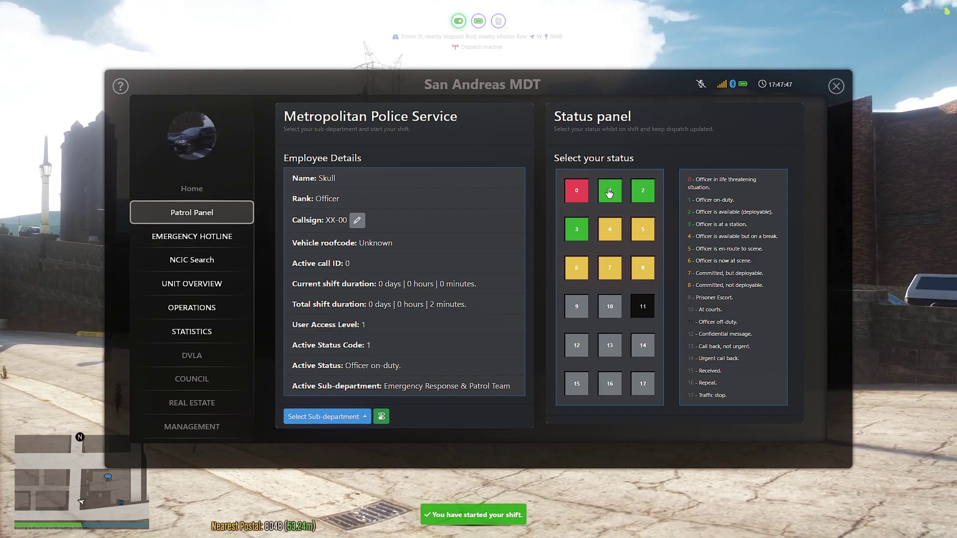
click(609, 193)
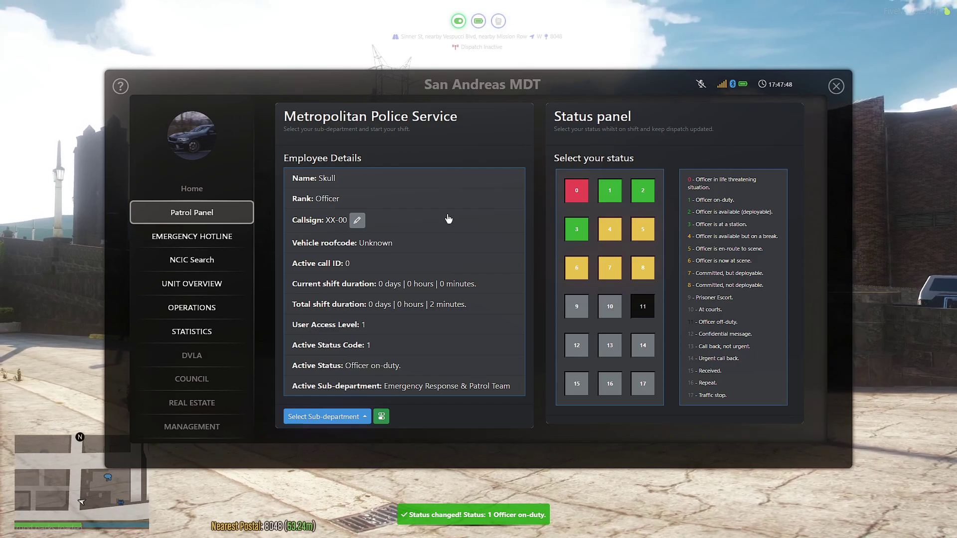
Set the officer's callsign to 313, save it, and close the MDT.
click(357, 220)
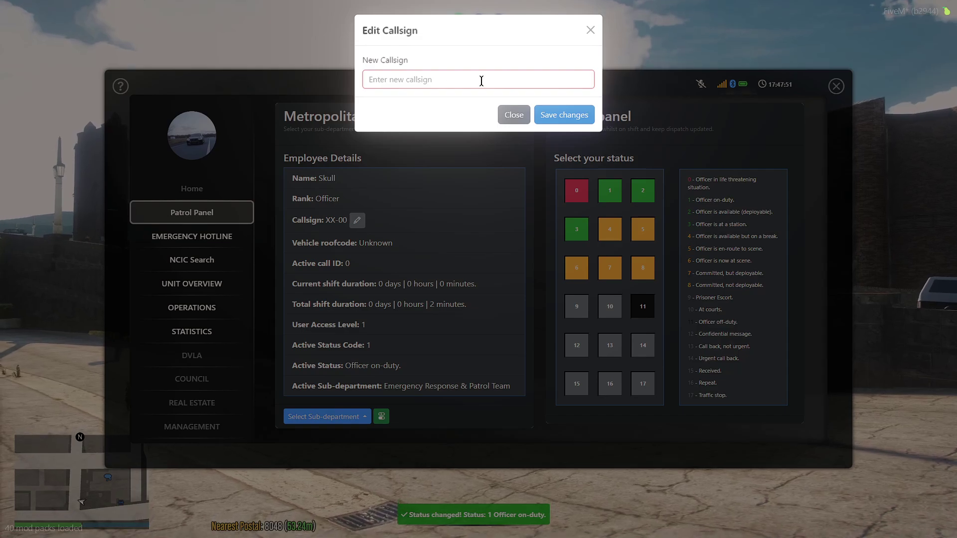
text(313)
click(564, 115)
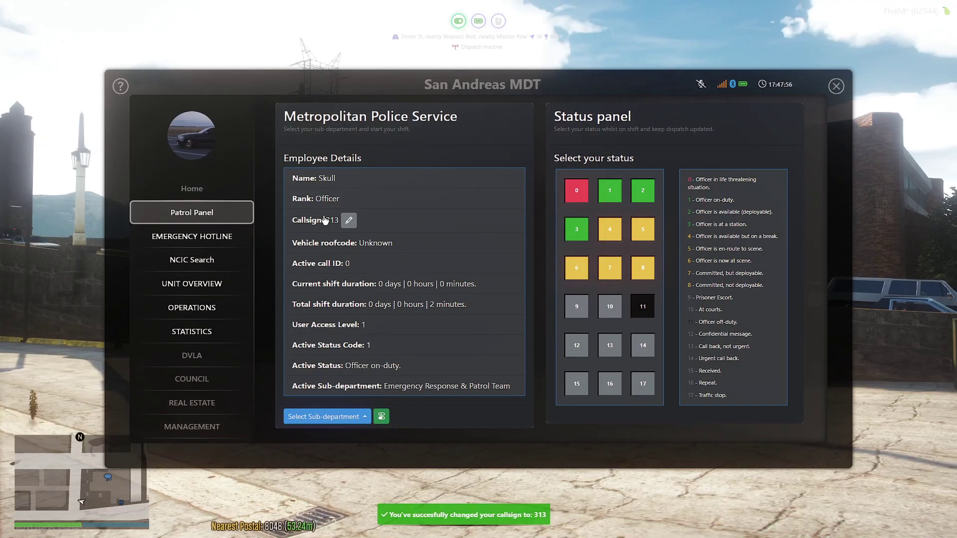
key(Escape)
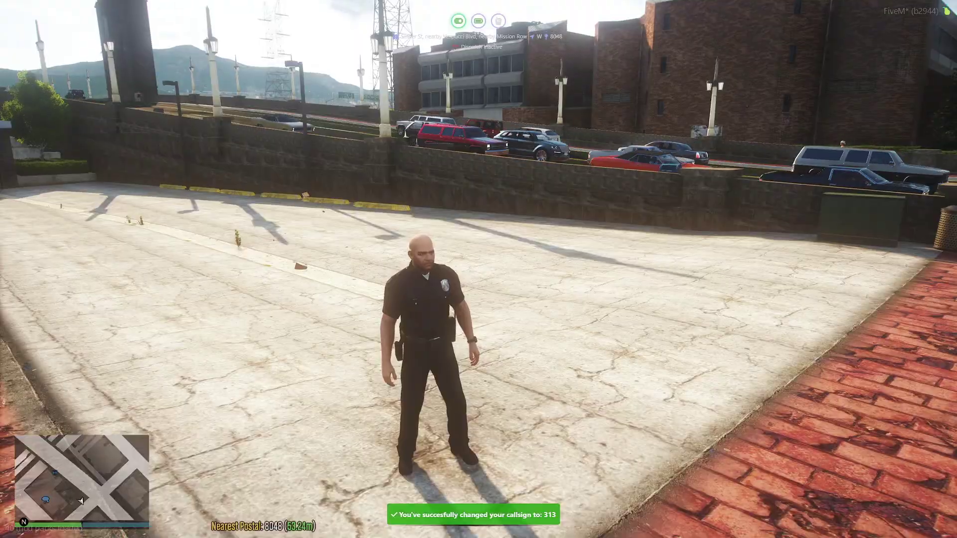
Open the game console and run the requestcallout command.
mouse_move(478, 269)
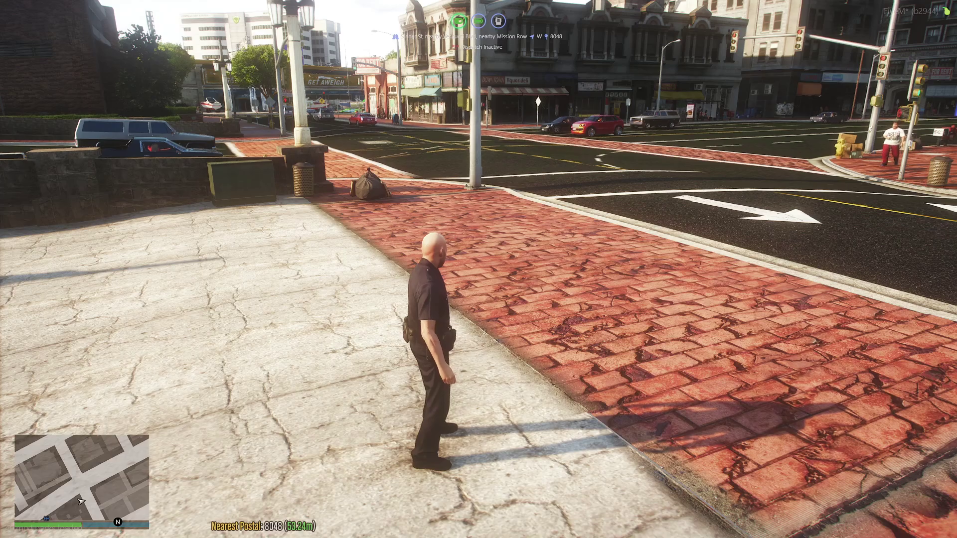
key(F8)
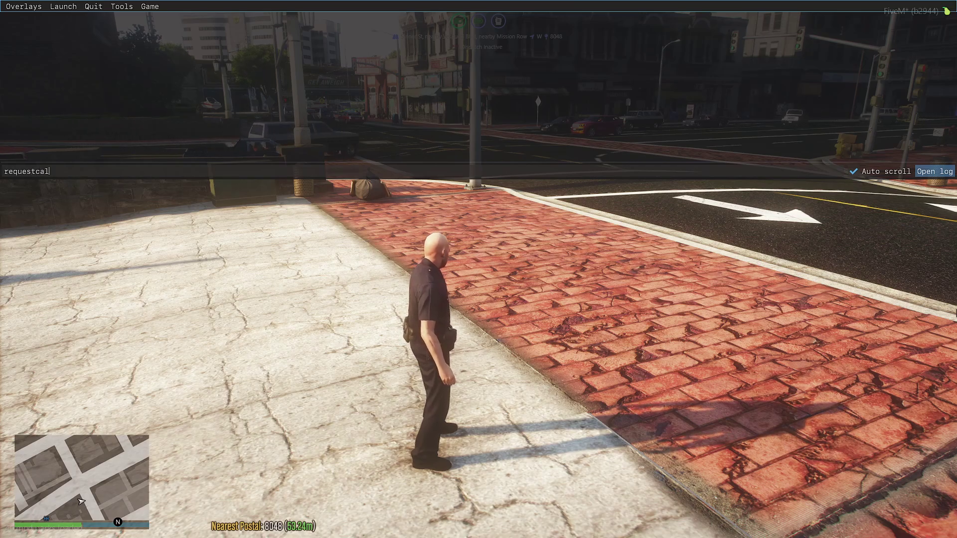
key(Return)
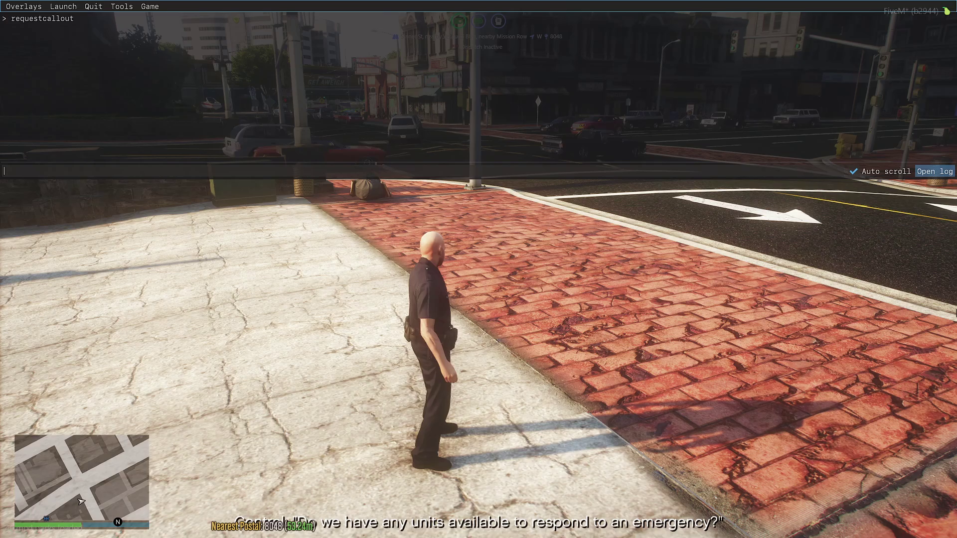
Close the game console and accept the emergency call about the aircraft's potential hard landing.
key(F8)
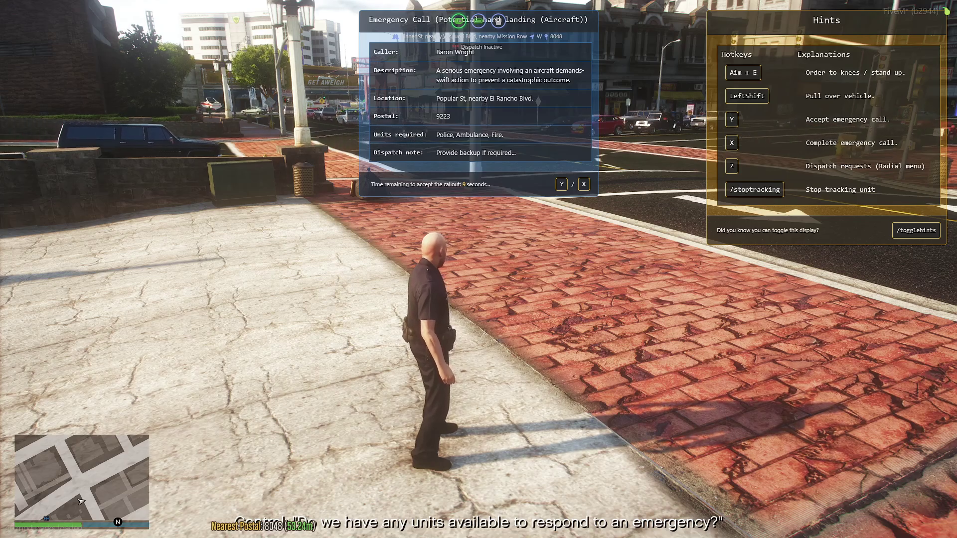
key(y)
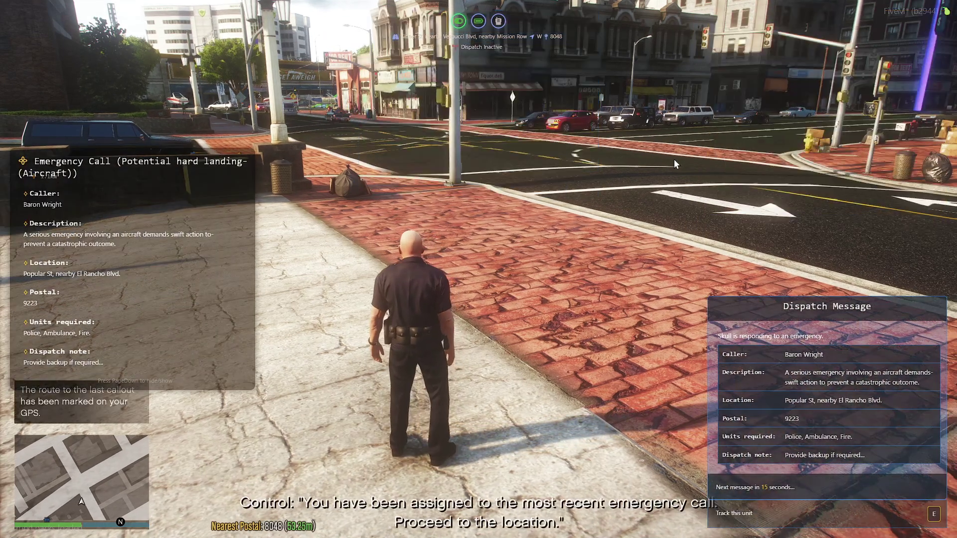
key(w)
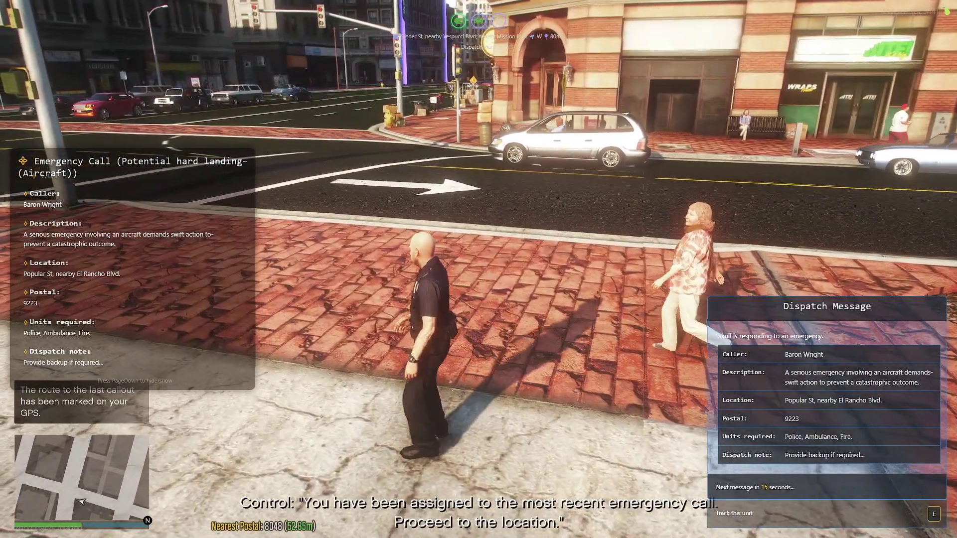
key(w)
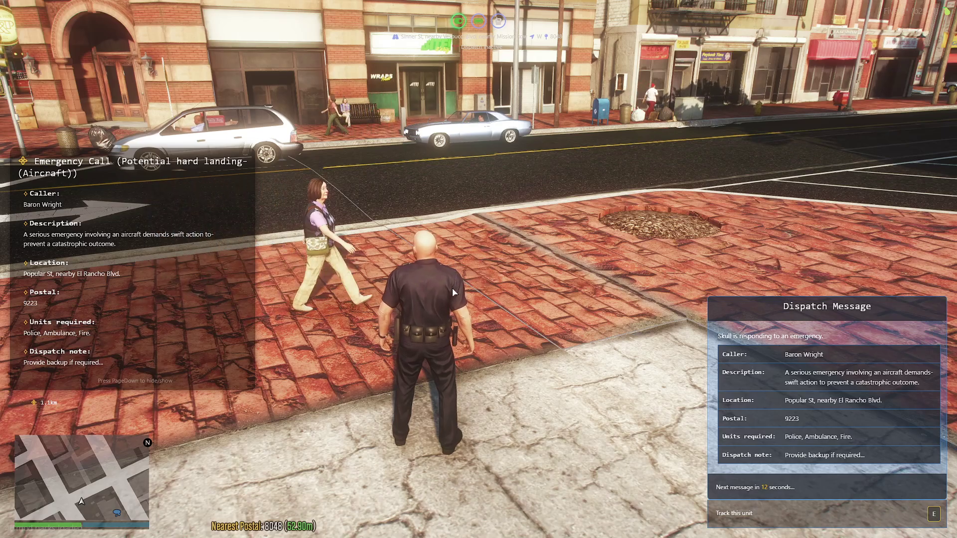
Complete the active aircraft callout and confirm its completion.
key(End)
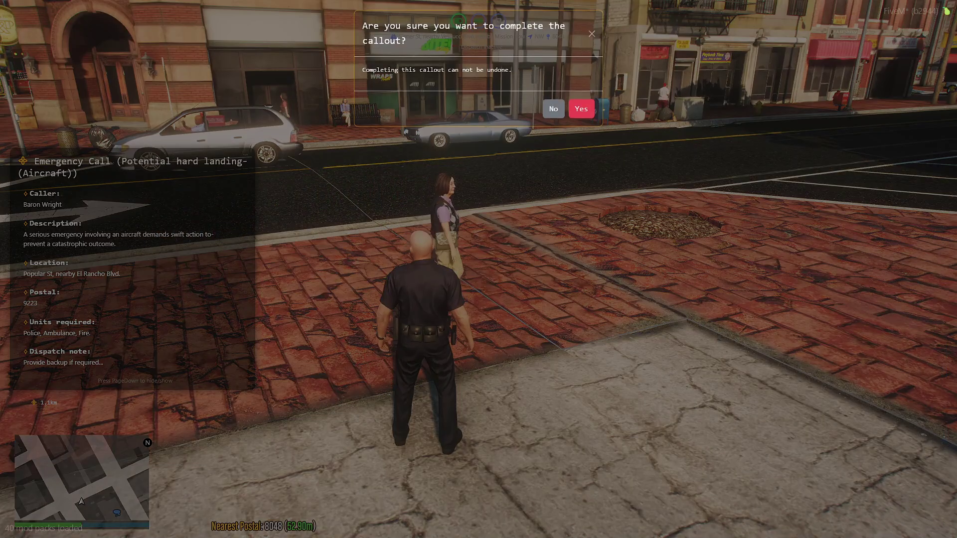
click(578, 109)
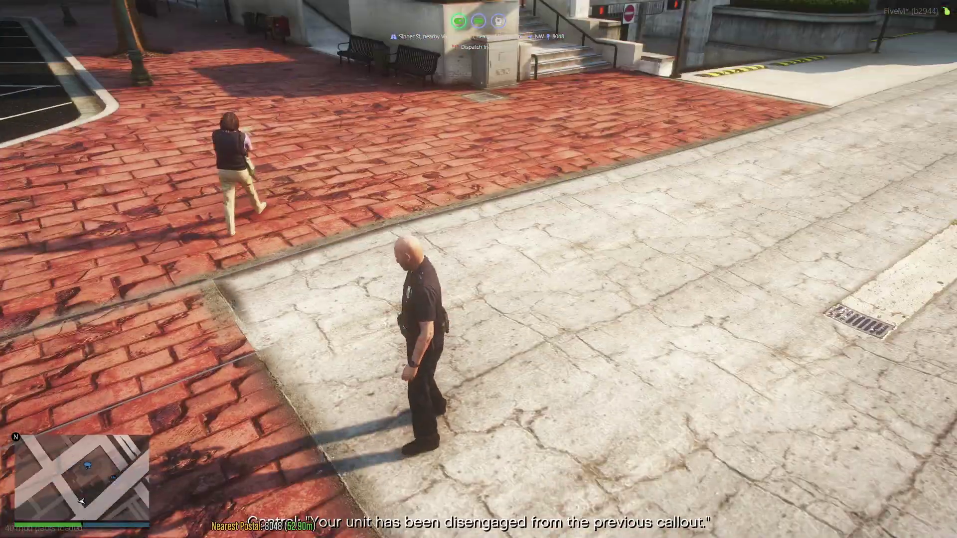
key(w)
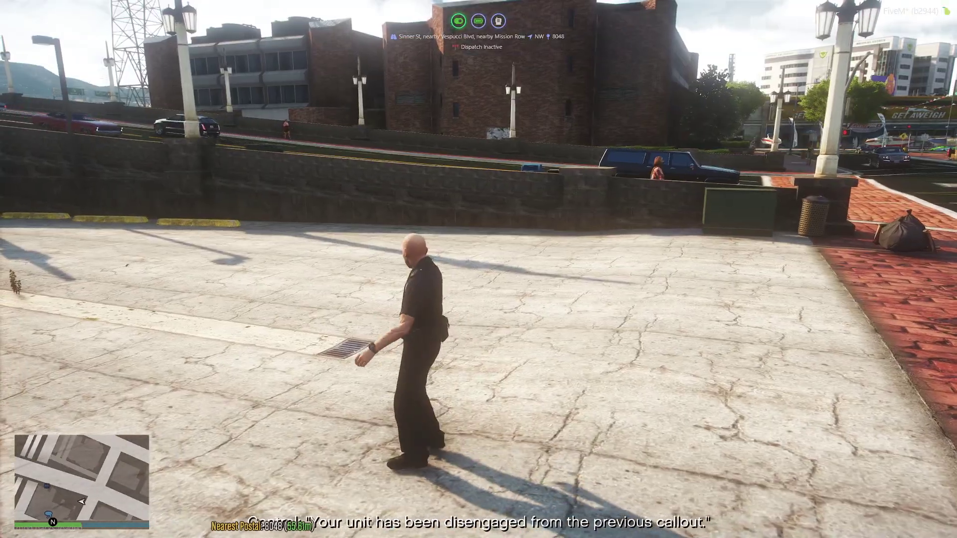
key(w)
key(w)
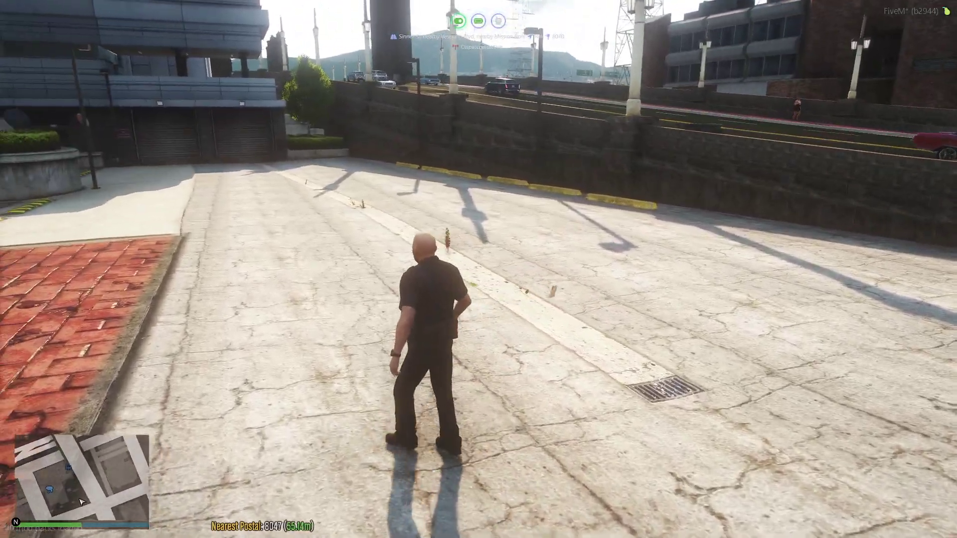
key(w)
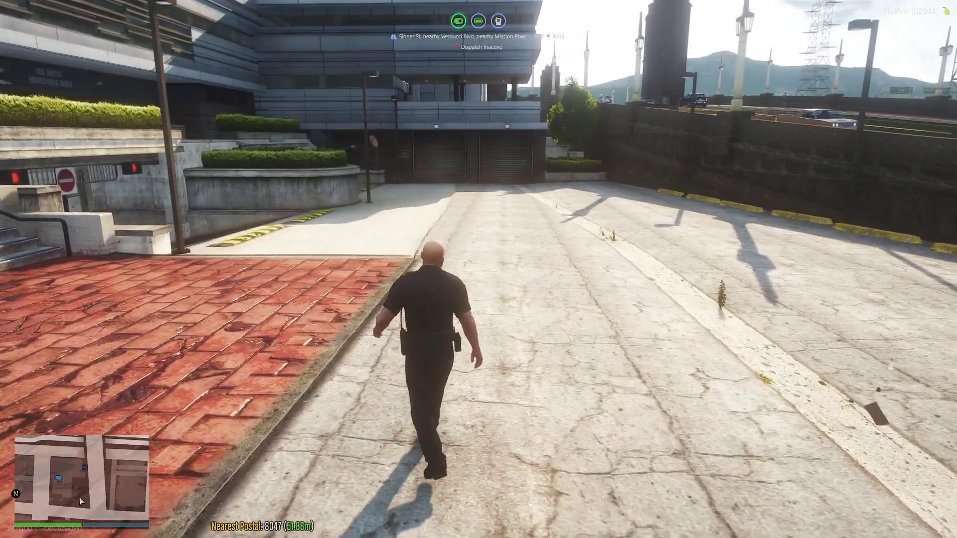
key(w)
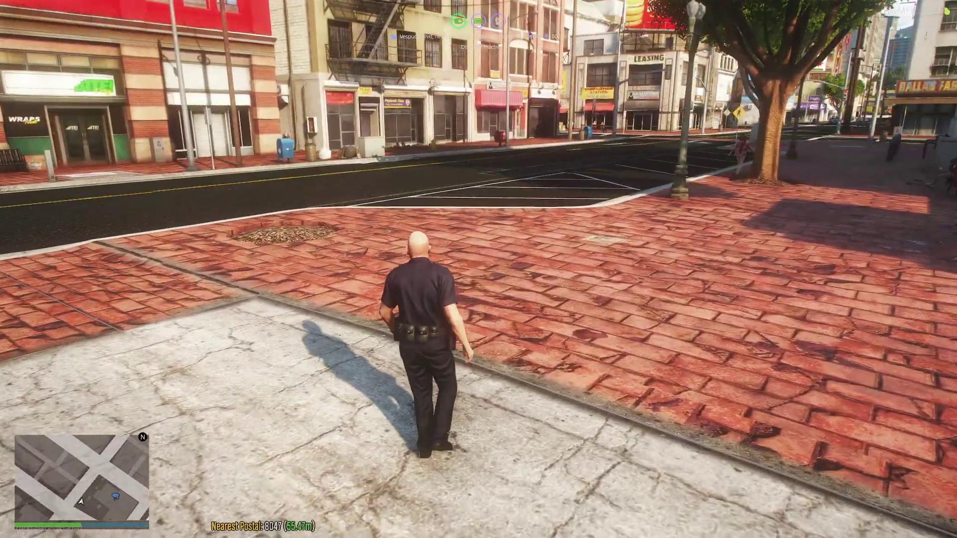
key(w)
key(a)
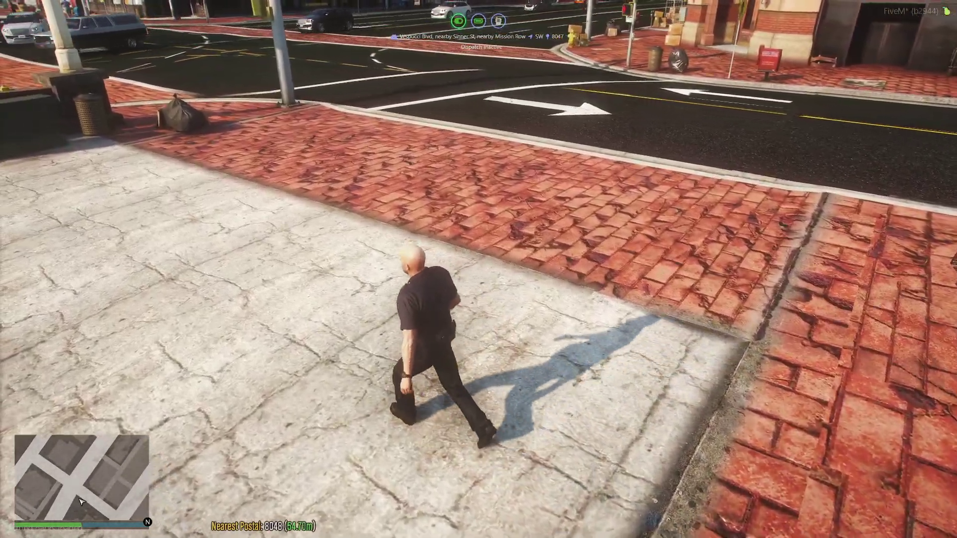
key(a)
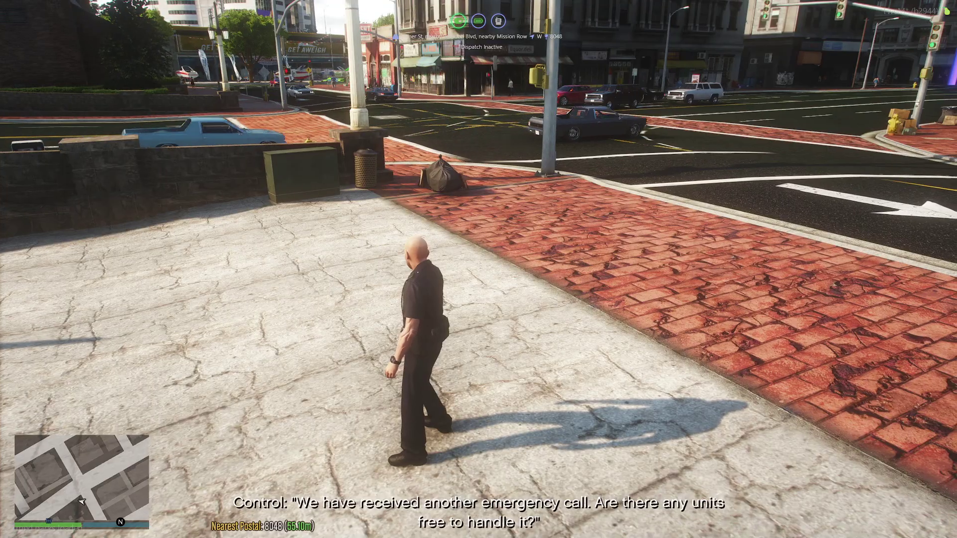
Decline the new emergency call offered by dispatch.
key(x)
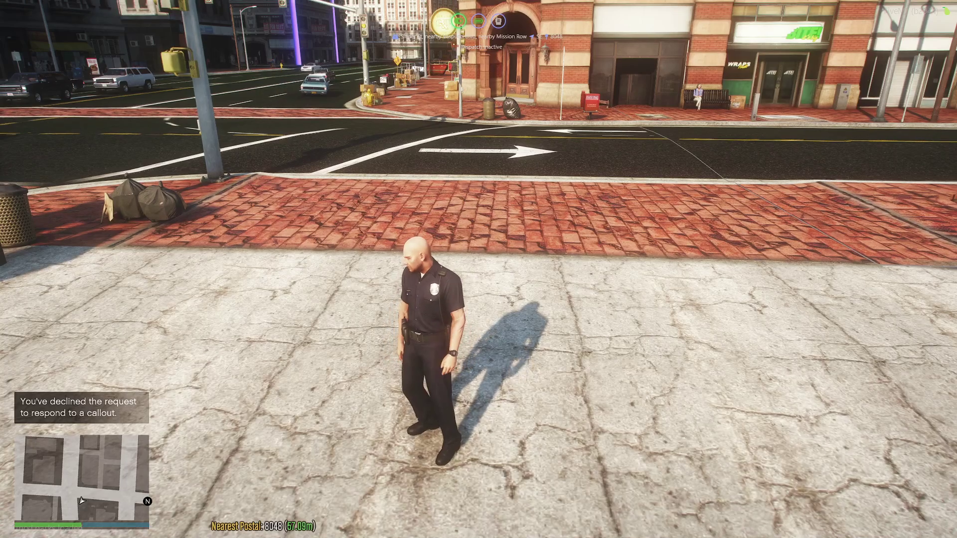
key(w)
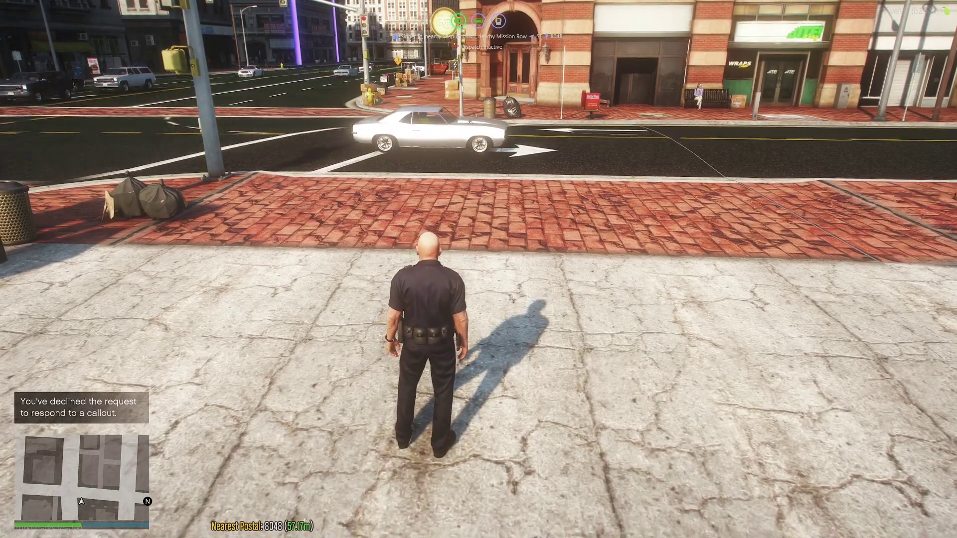